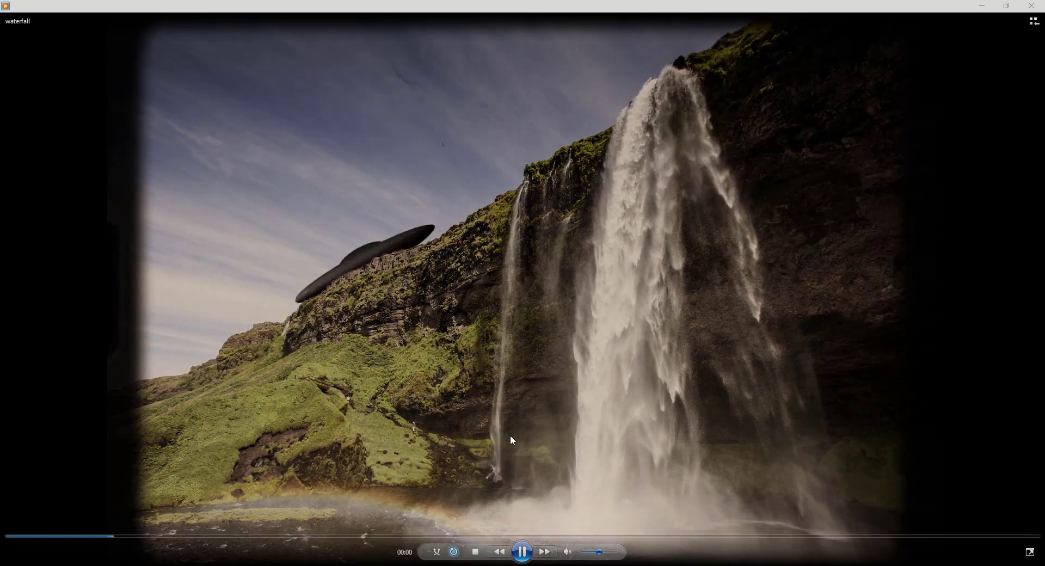
# Step: Pause the finished waterfall video and close the media player
pyautogui.click(520, 554)
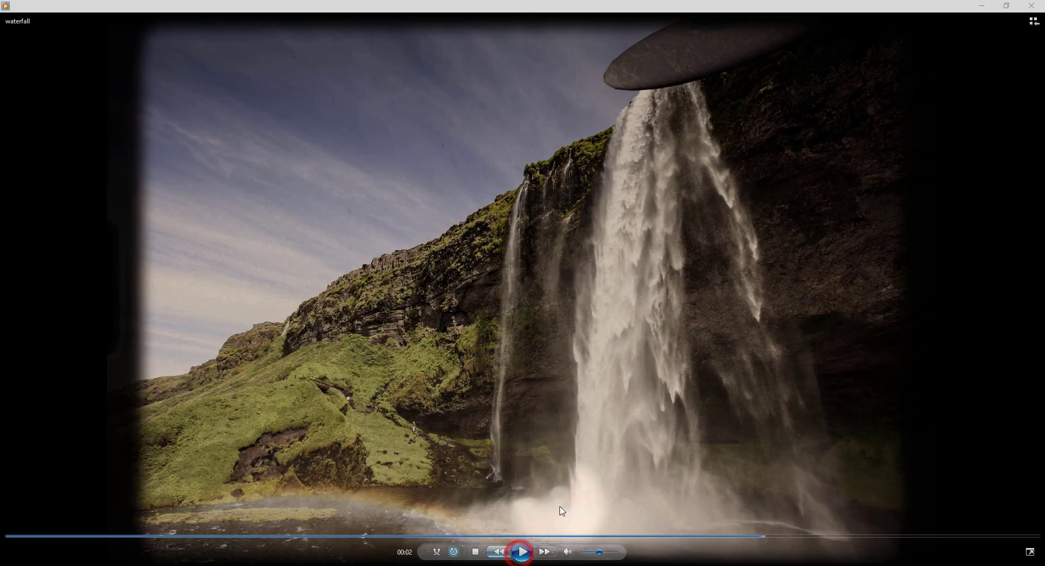
pyautogui.click(1040, 9)
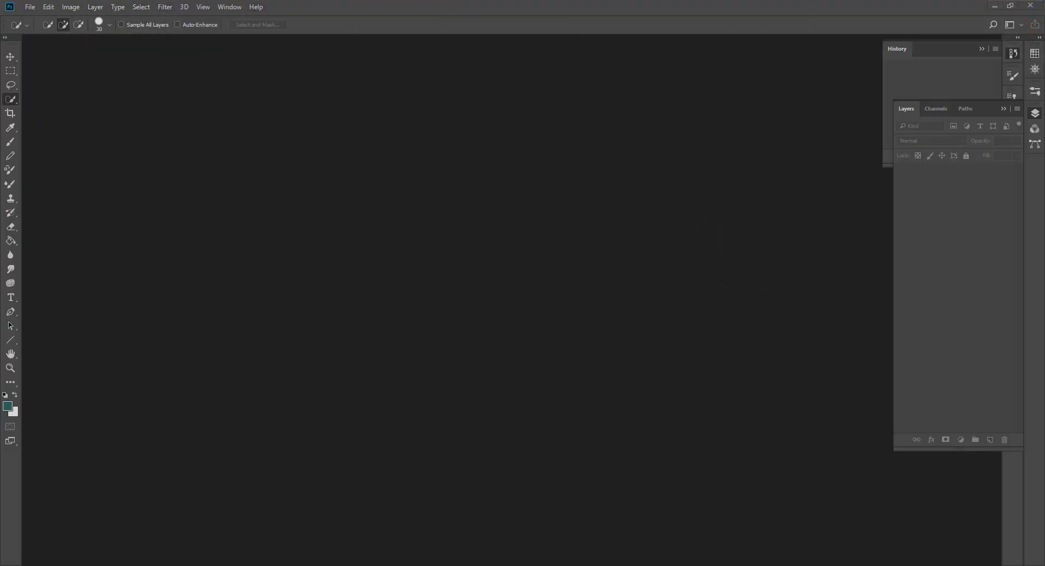
# Step: Bring the browser window with Pixabay into view and look through the free images on its home page
pyautogui.moveTo(1044, 34); pyautogui.dragTo(804, 23)
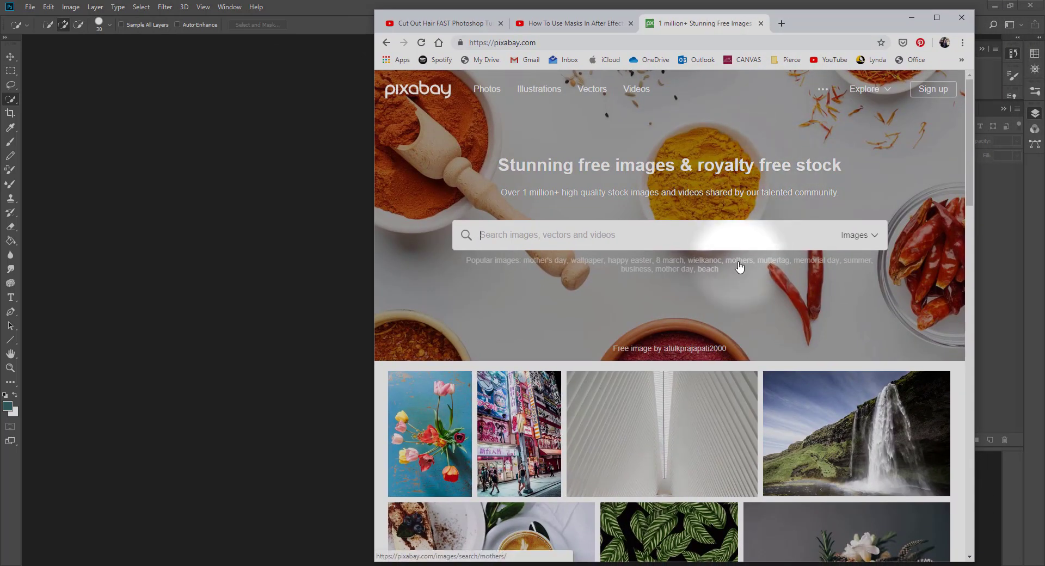
pyautogui.scroll(-1, 740, 267)
pyautogui.scroll(-6, 739, 267)
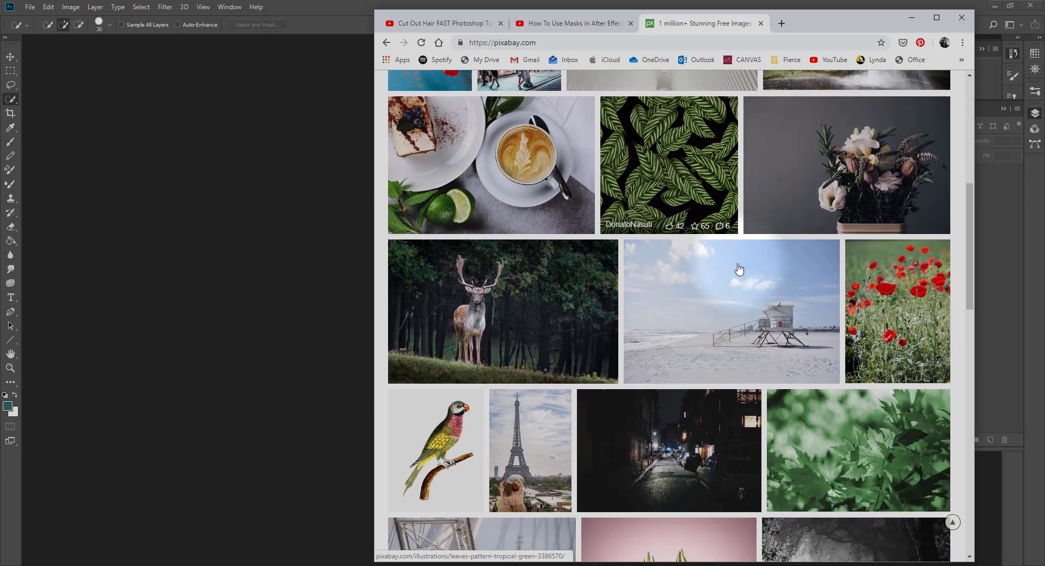
pyautogui.scroll(-5, 740, 267)
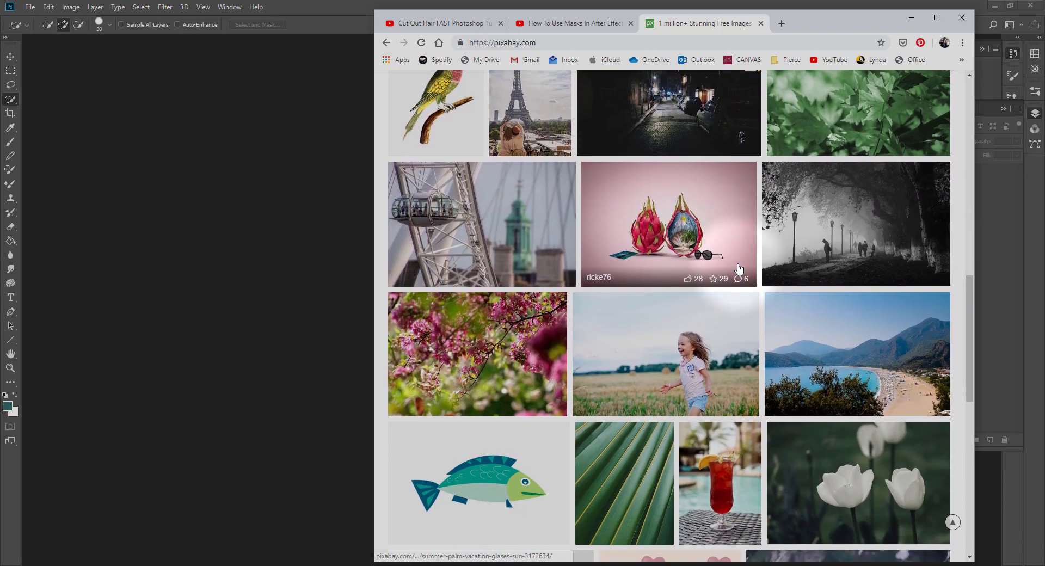
pyautogui.scroll(8, 739, 267)
pyautogui.scroll(5, 738, 267)
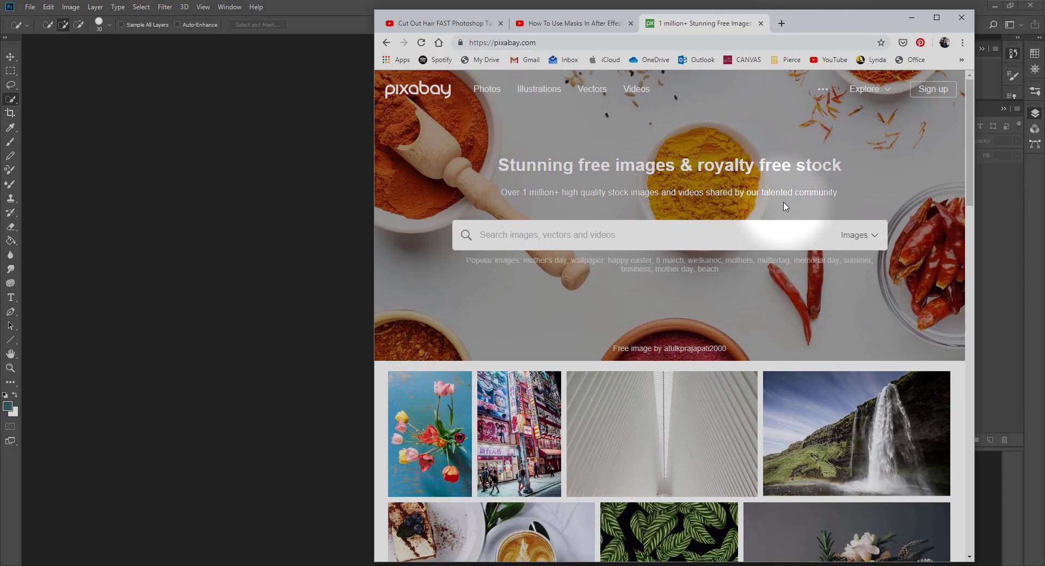
# Step: Browse Pixabay's stock videos, open the sunlit forest clip and show its download sizes
pyautogui.click(637, 89)
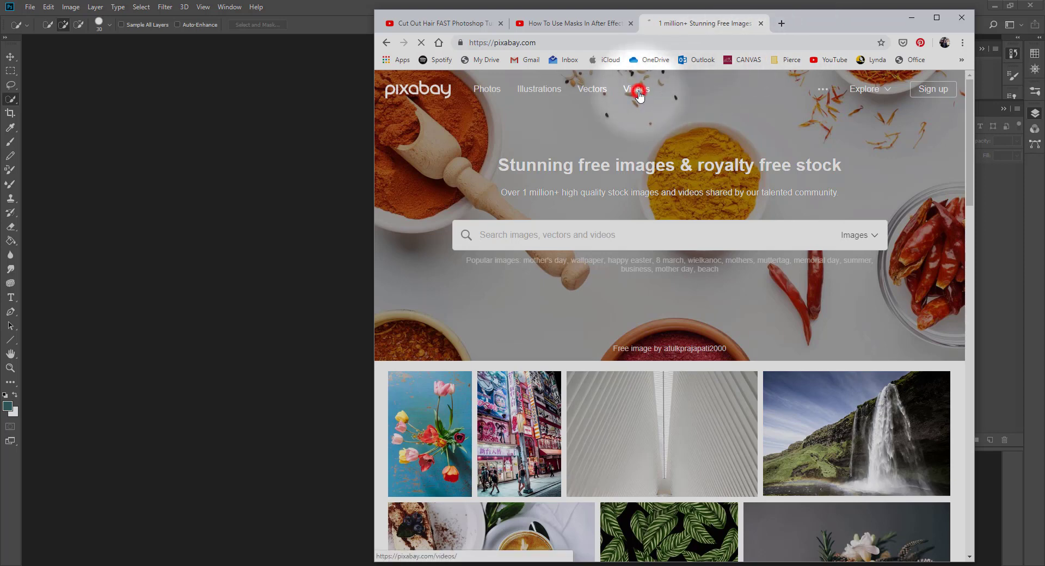
pyautogui.scroll(-3, 696, 294)
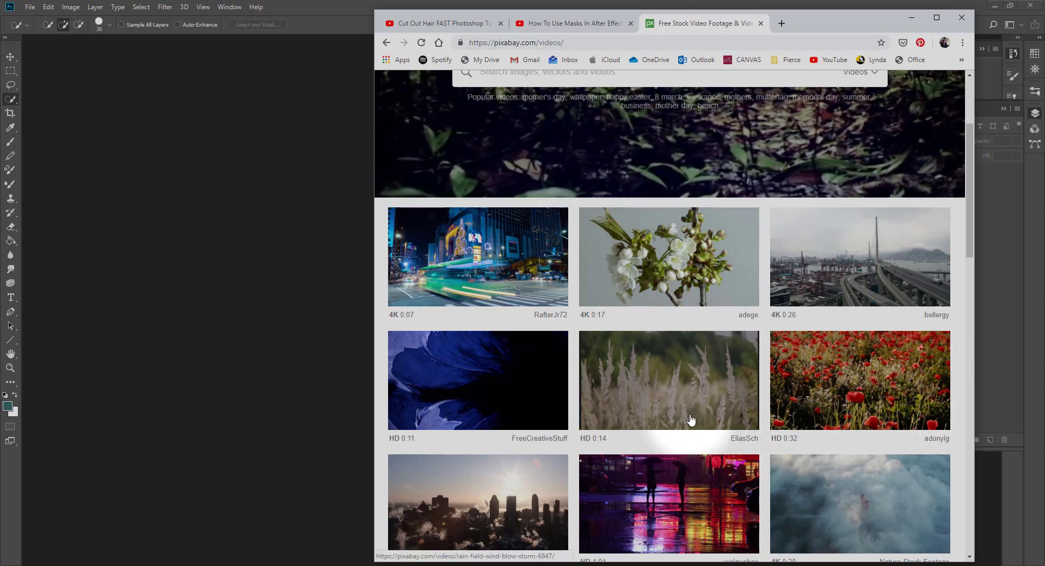
pyautogui.scroll(-4, 692, 385)
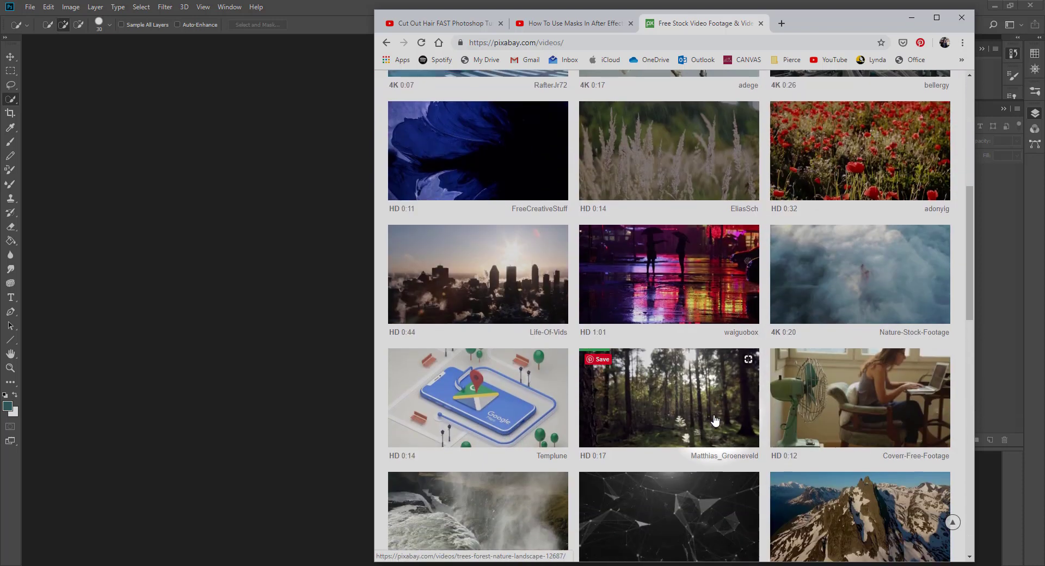
pyautogui.scroll(-1, 716, 420)
pyautogui.click(684, 367)
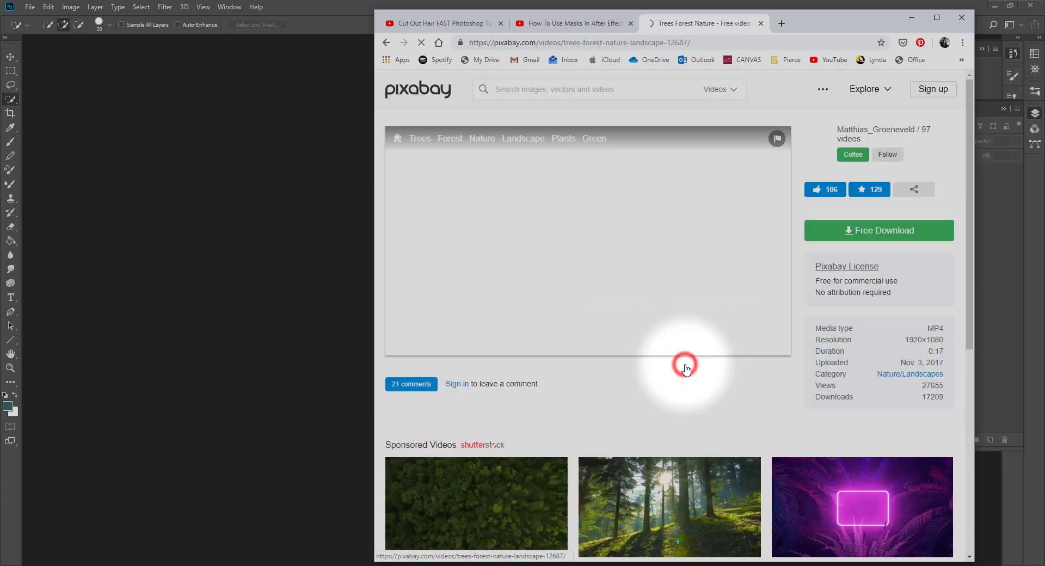
pyautogui.click(849, 231)
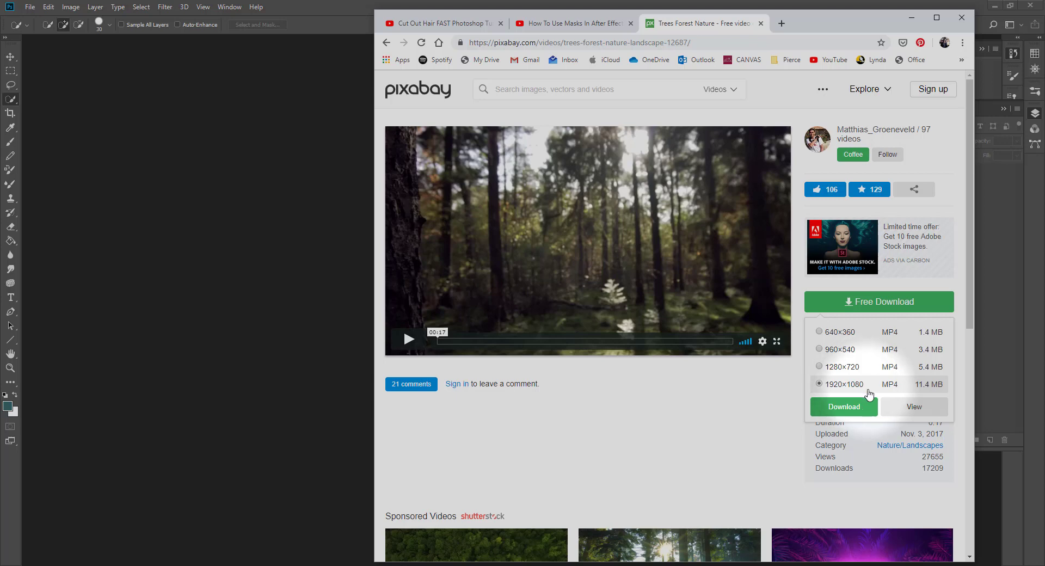
# Step: Open the Seljalandsfoss waterfall picture among Pixabay's photos and choose the 1920×1280 JPG download size
pyautogui.click(421, 94)
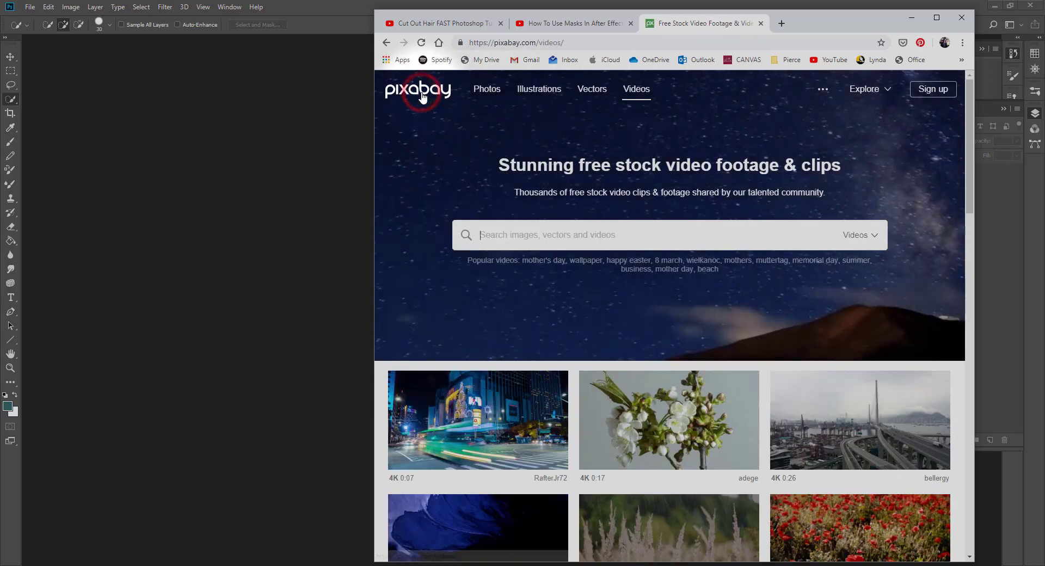
pyautogui.click(484, 91)
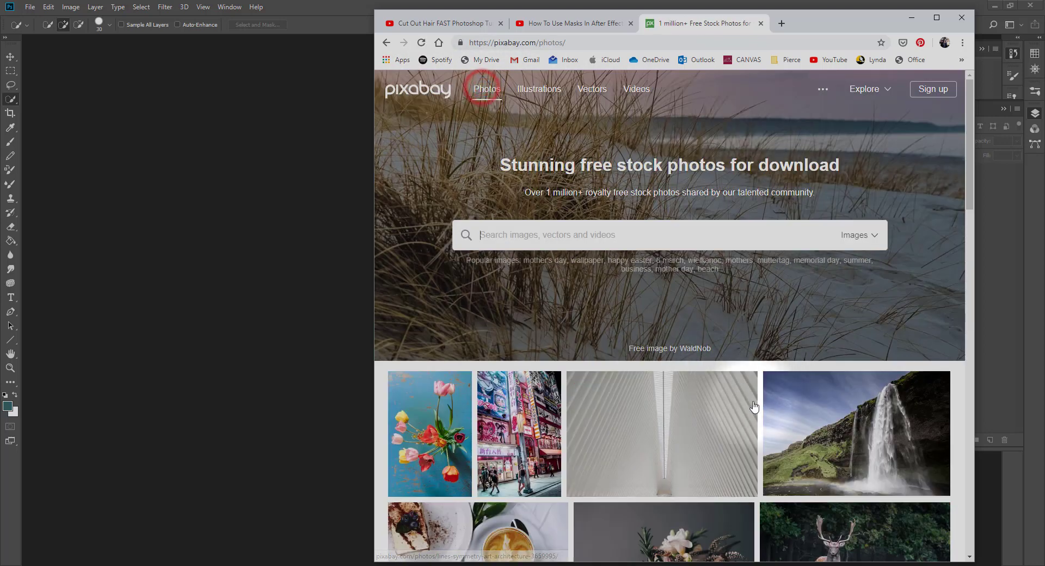
pyautogui.click(830, 432)
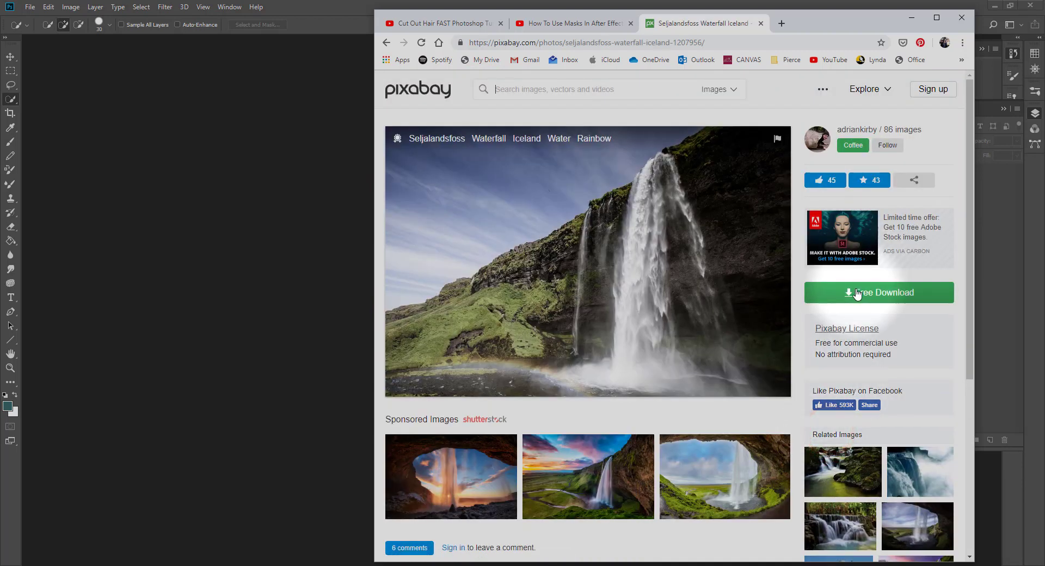
pyautogui.click(848, 293)
pyautogui.click(818, 357)
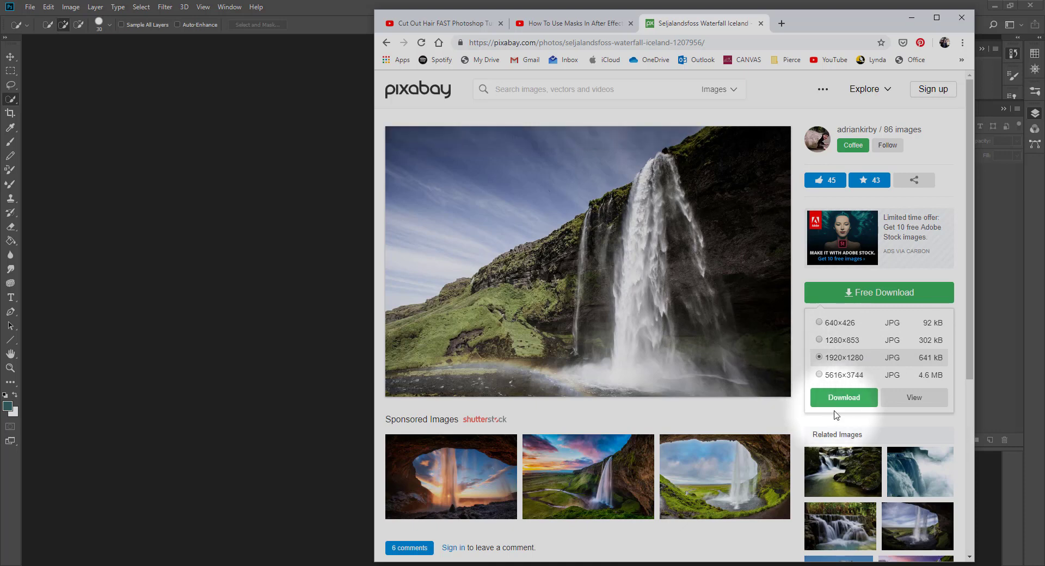
# Step: Return to Photoshop and open waterfall.jpg from the Images_testing folder
pyautogui.click(782, 22)
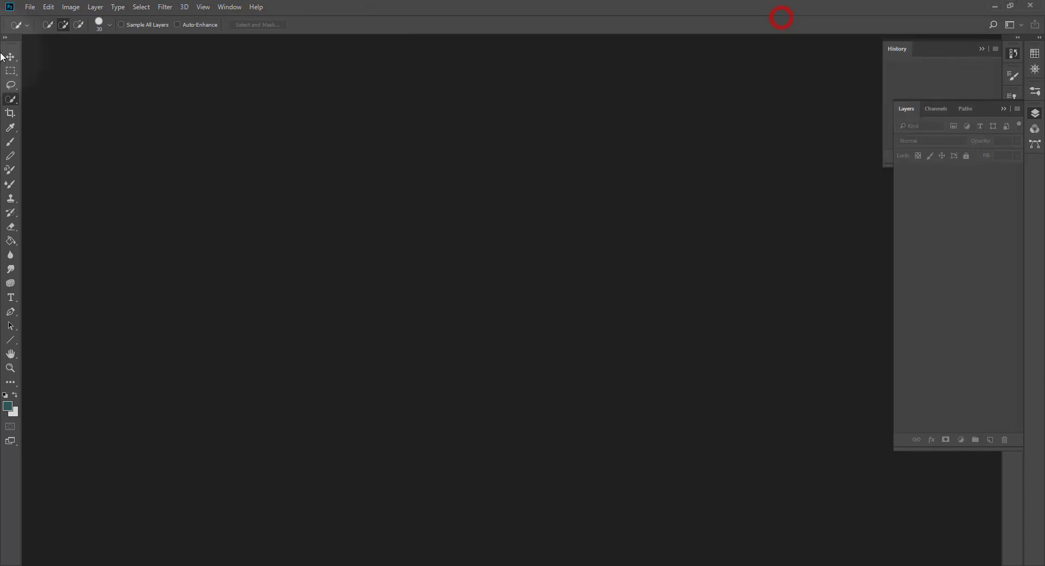
pyautogui.click(30, 6)
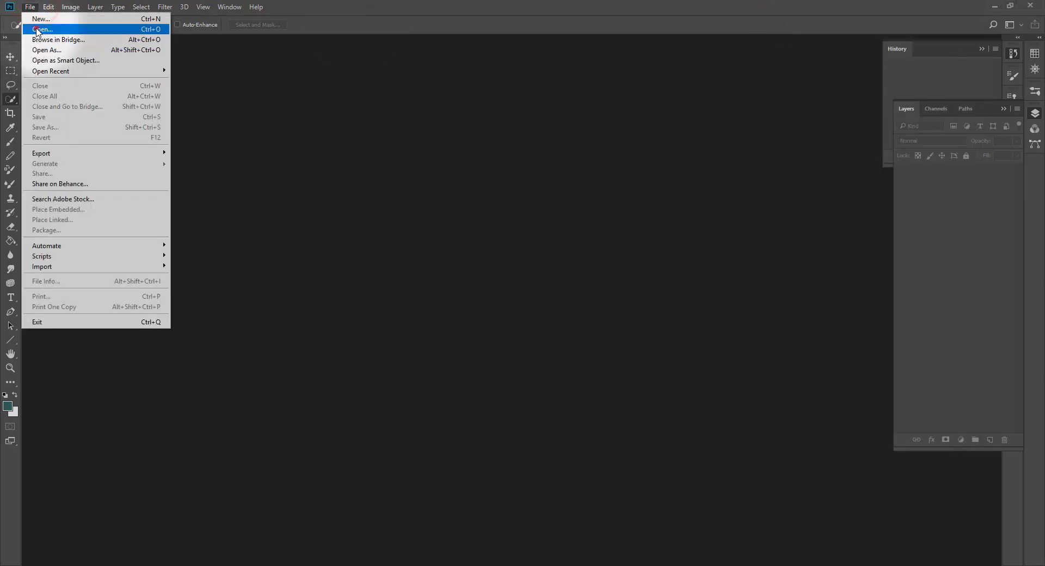
pyautogui.click(35, 30)
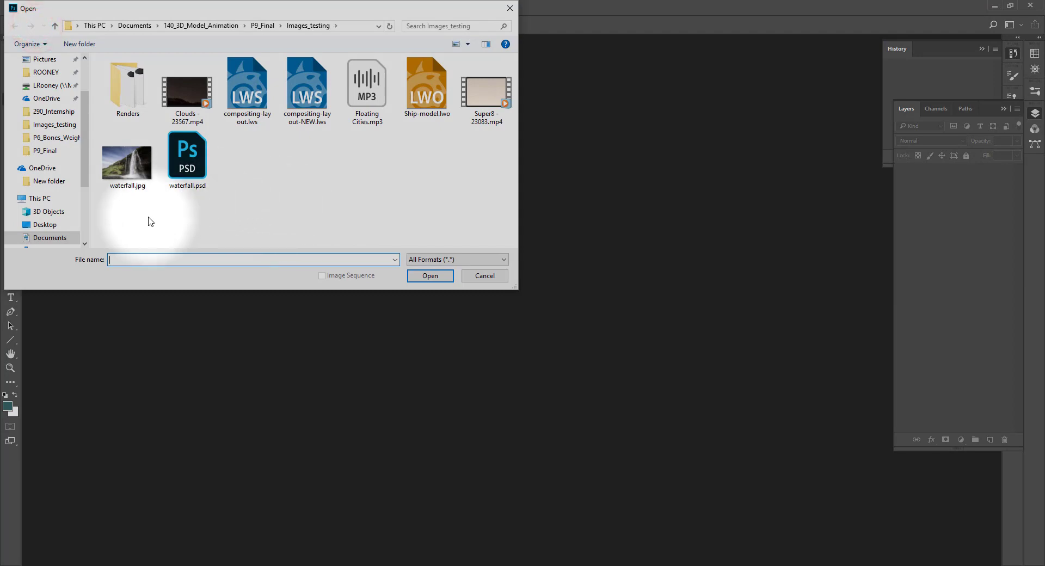
pyautogui.click(125, 162)
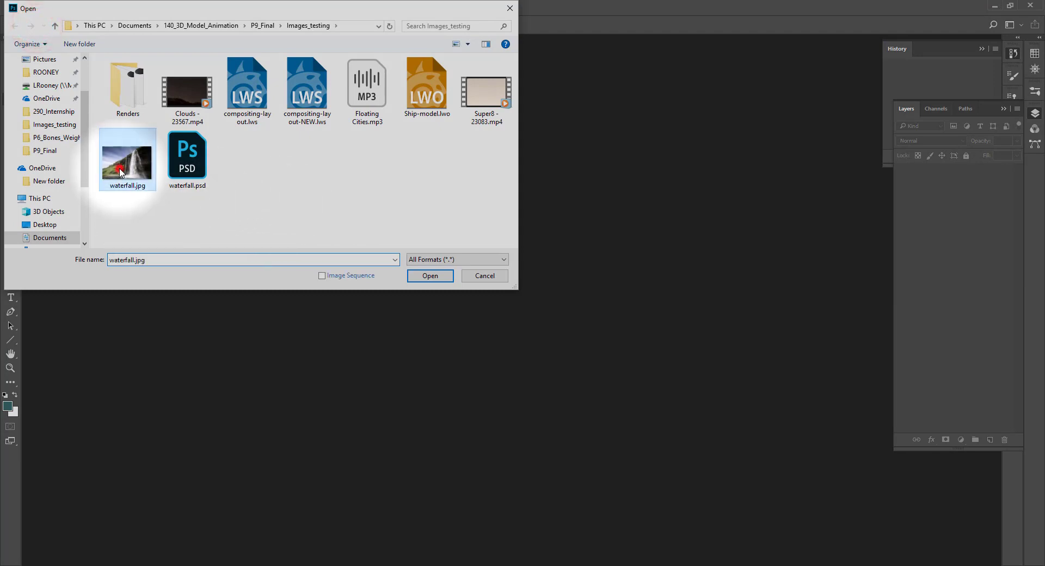
pyautogui.click(431, 276)
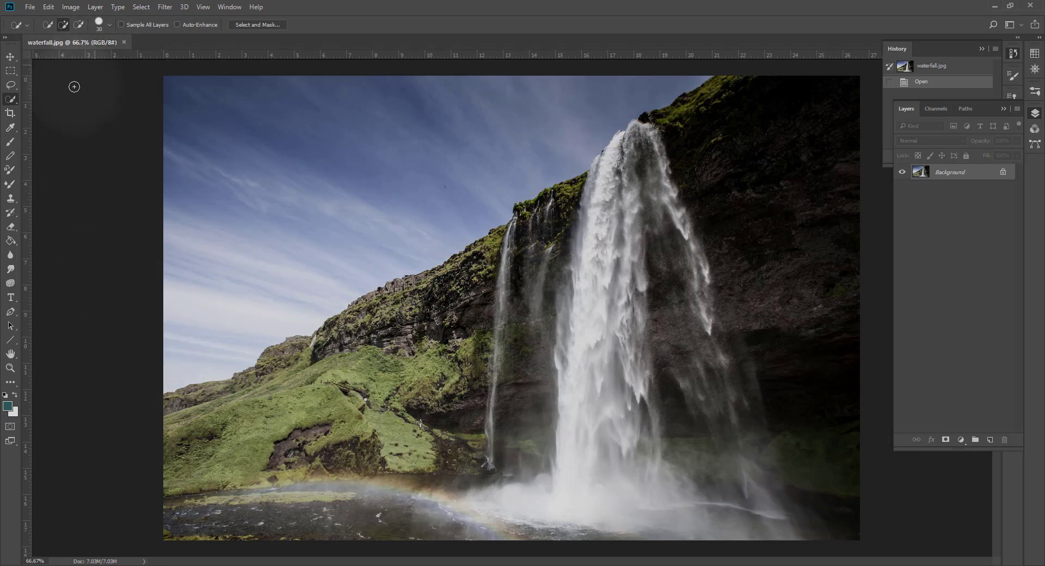
# Step: Crop the photo to 1920 by 1080, shifting the picture down in the frame so the upper sky and cliff are kept
pyautogui.click(8, 112)
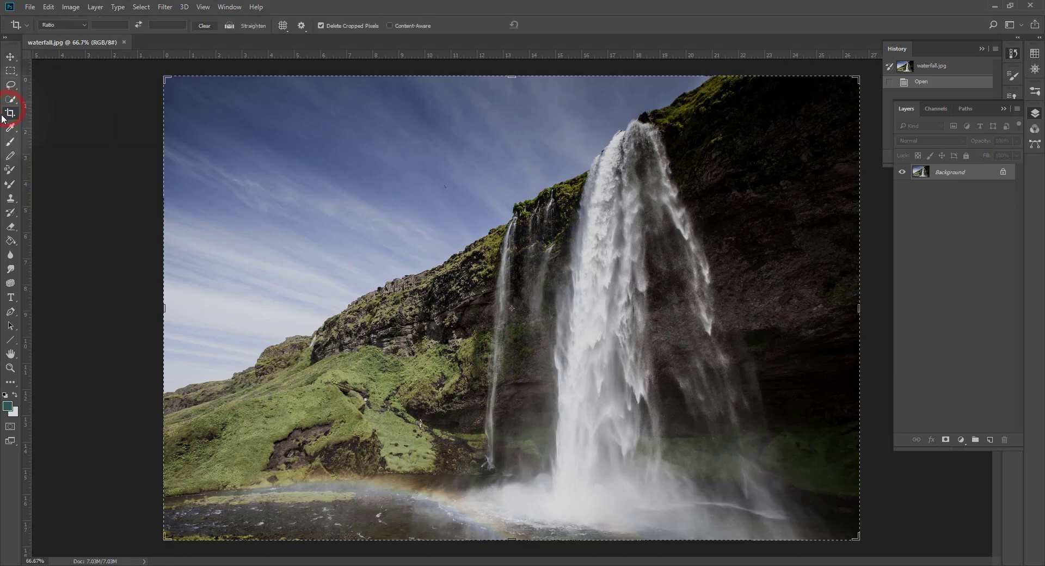
pyautogui.click(72, 26)
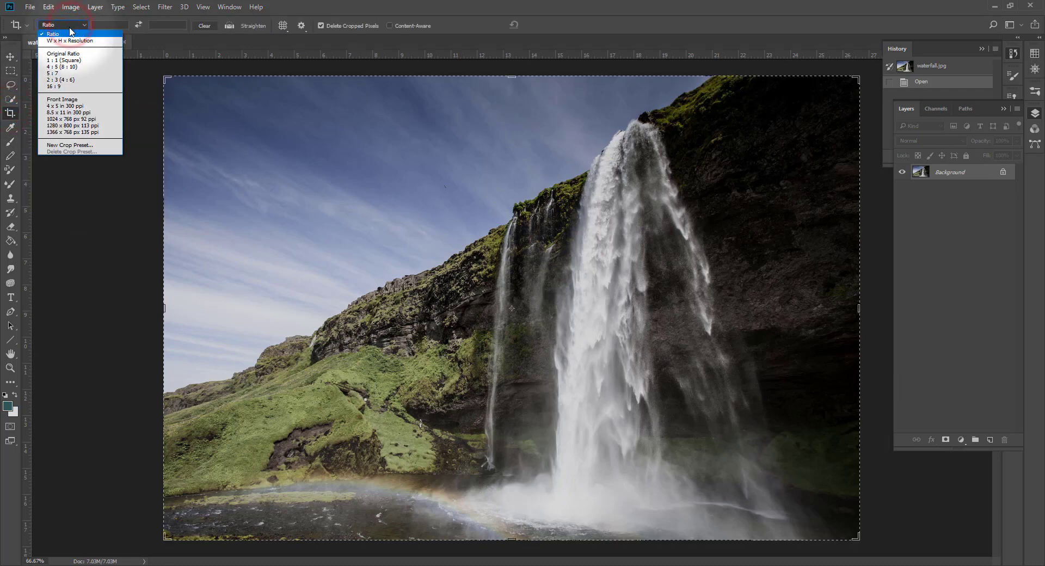
pyautogui.click(76, 43)
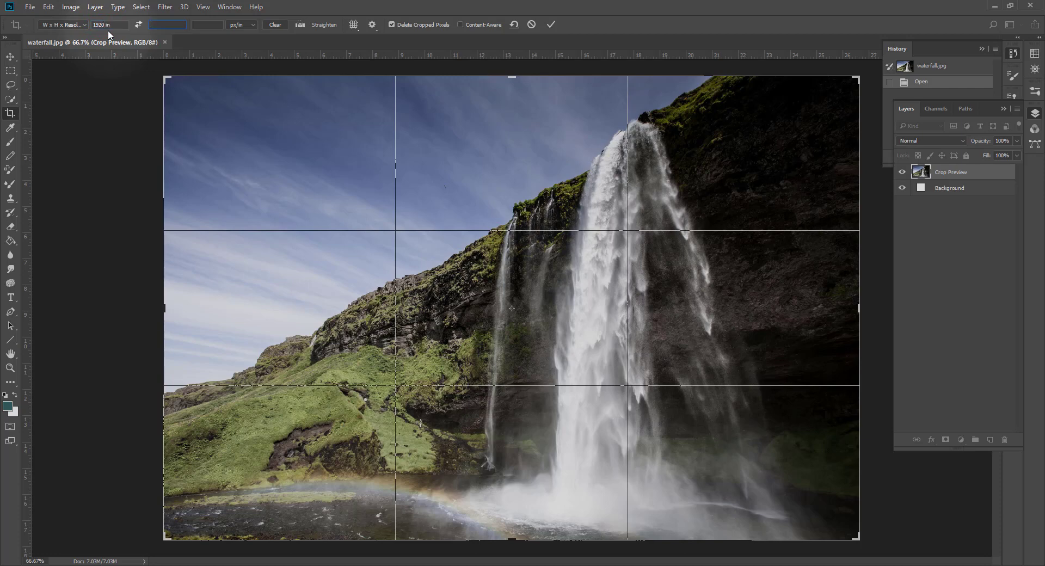
pyautogui.write('1080')
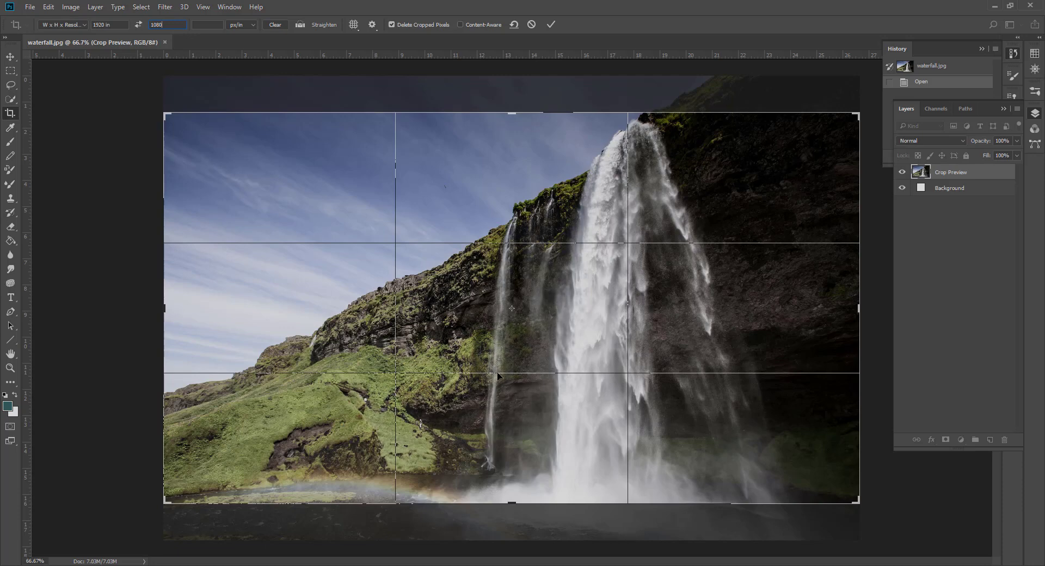
pyautogui.click(513, 307)
pyautogui.moveTo(514, 292); pyautogui.dragTo(517, 389)
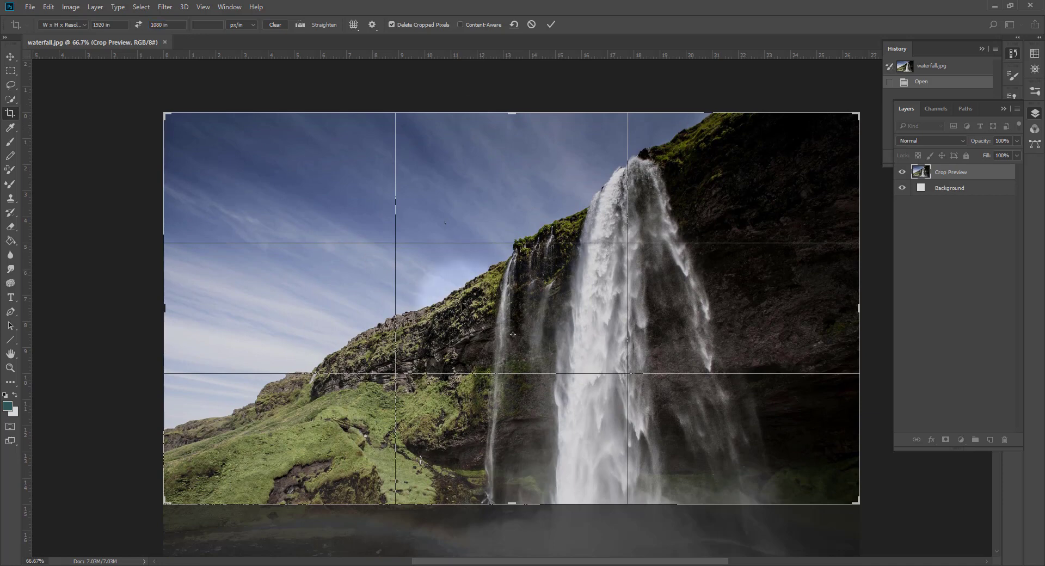
pyautogui.press('Return')
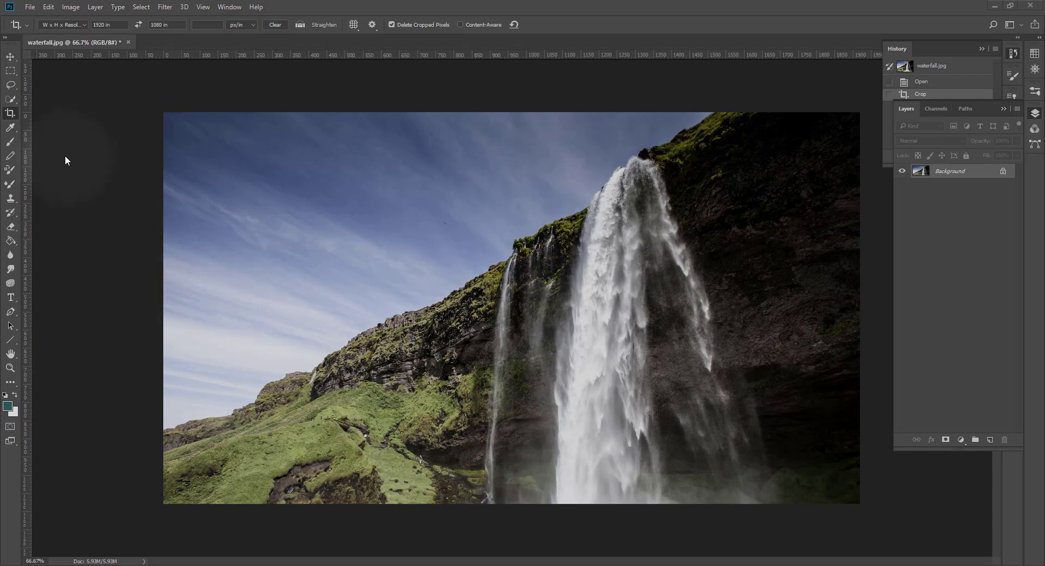
# Step: Select the hillside, cliff and waterfall with the Quick Selection tool, leaving out the sky
pyautogui.click(11, 100)
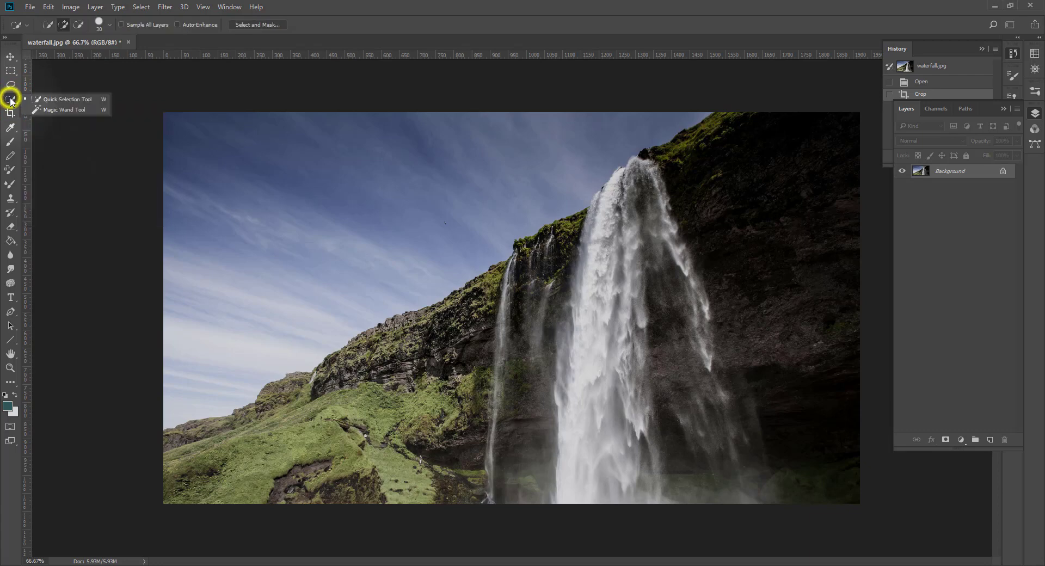
pyautogui.click(49, 110)
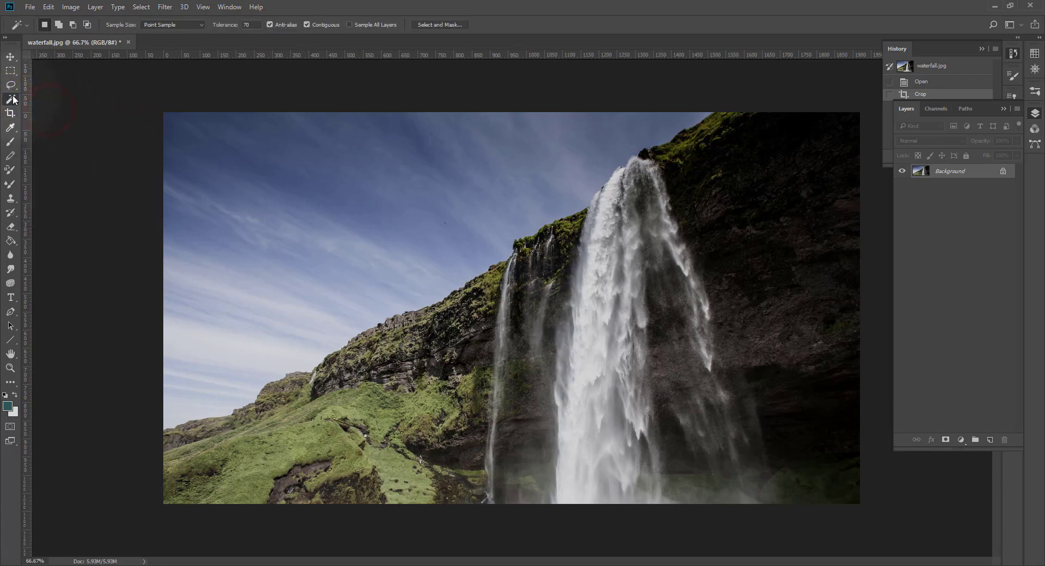
pyautogui.click(14, 100)
pyautogui.click(76, 101)
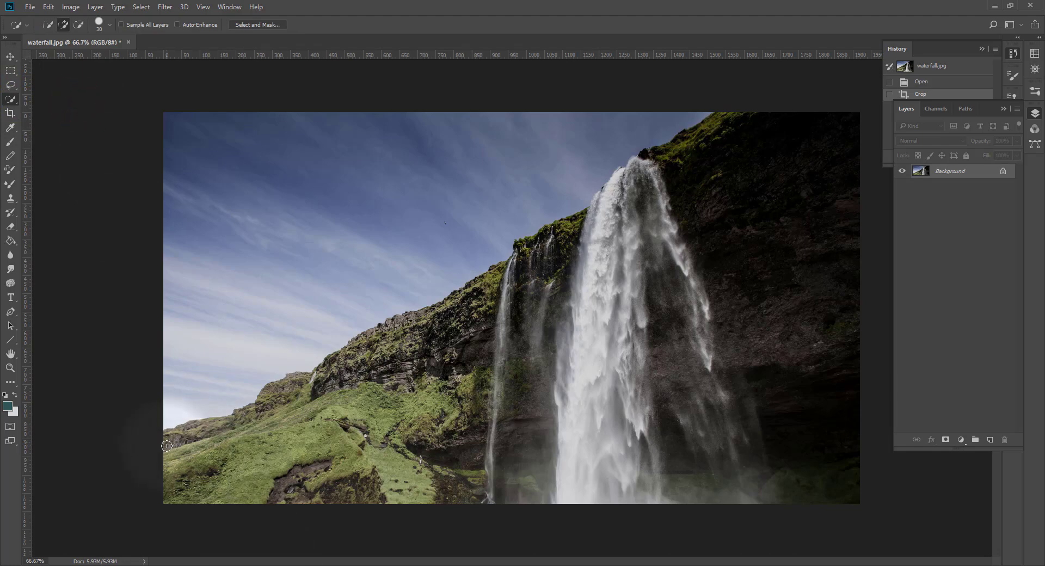
pyautogui.moveTo(167, 445)
pyautogui.mouseDown()
pyautogui.moveTo(364, 426)
pyautogui.moveTo(694, 333)
pyautogui.moveTo(738, 265)
pyautogui.mouseUp()
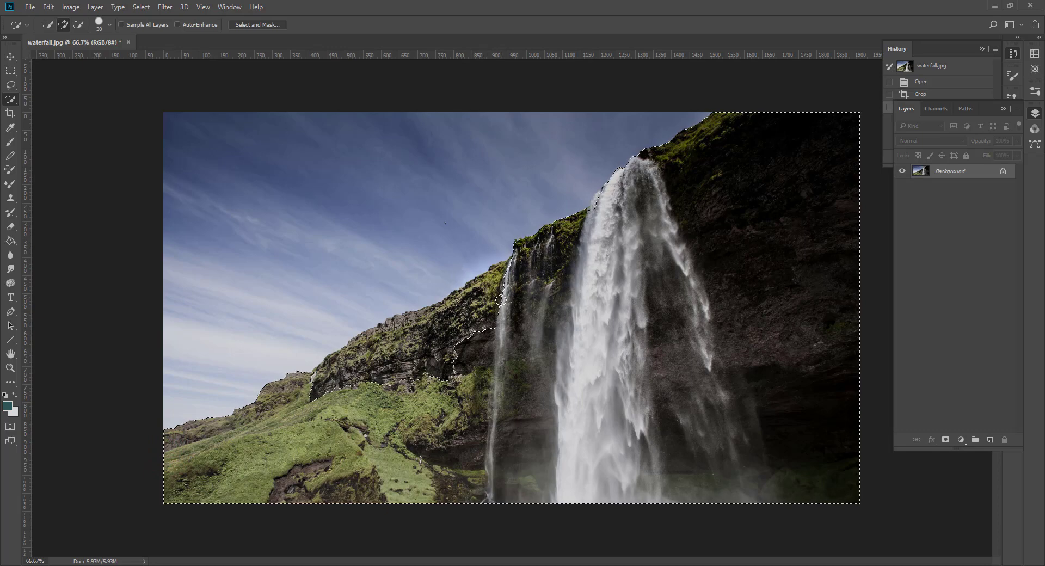
pyautogui.moveTo(501, 300)
pyautogui.mouseDown()
pyautogui.moveTo(381, 327)
pyautogui.moveTo(340, 375)
pyautogui.mouseUp()
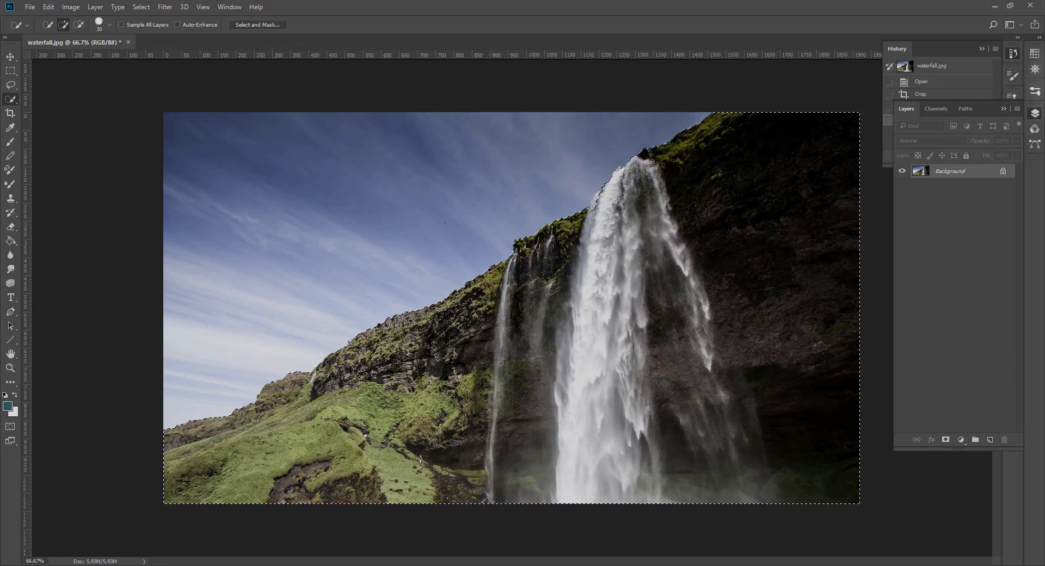
# Step: Show the YouTube video Cut Out Hair FAST Photoshop Tutorial in the browser, then return to Photoshop
pyautogui.moveTo(984, 56); pyautogui.dragTo(883, 13)
pyautogui.click(474, 16)
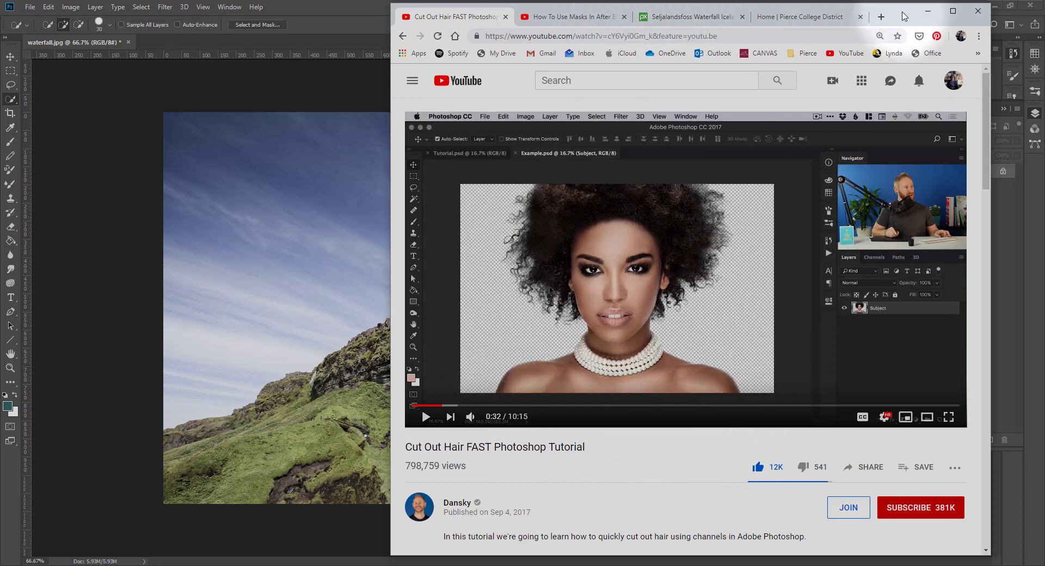
pyautogui.moveTo(903, 12); pyautogui.dragTo(1044, 70)
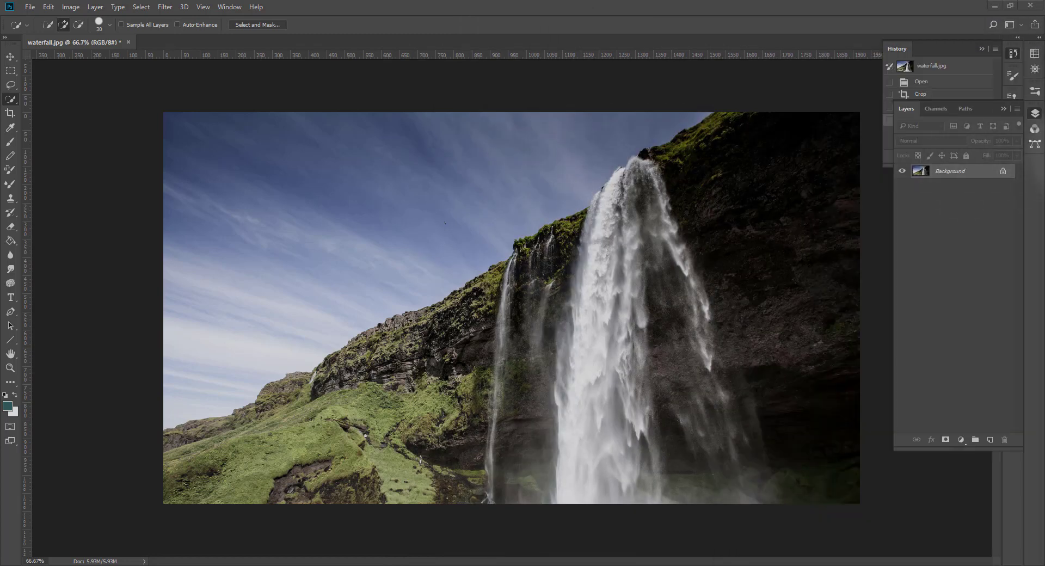
# Step: Shrink the Quick Selection brush to 9 px and add to the selection at the small rocky bump on the ridge
pyautogui.click(295, 401)
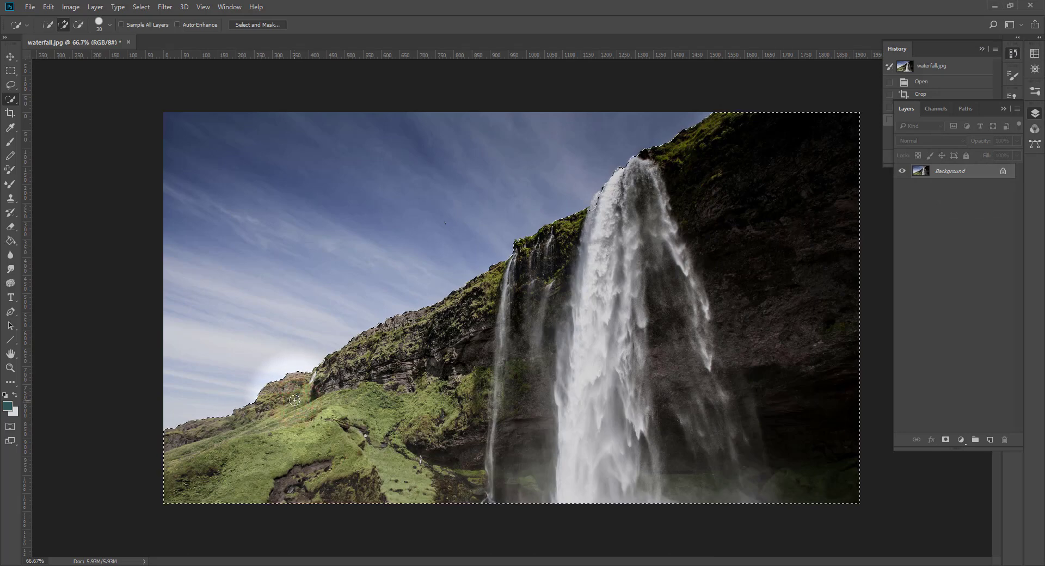
pyautogui.hotkey('ctrl', '+')
pyautogui.hotkey('ctrl', '+')
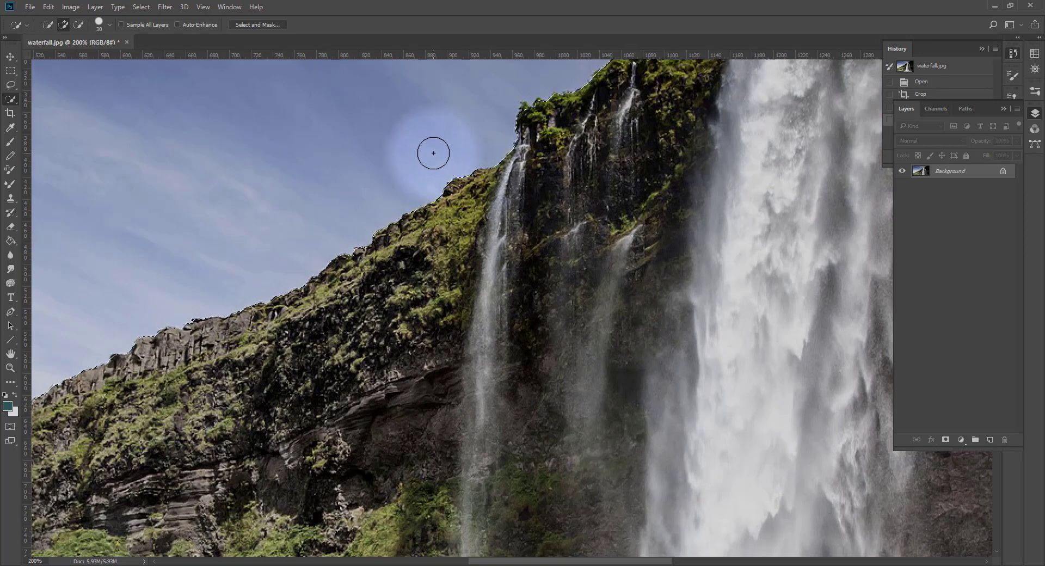
pyautogui.press('[')
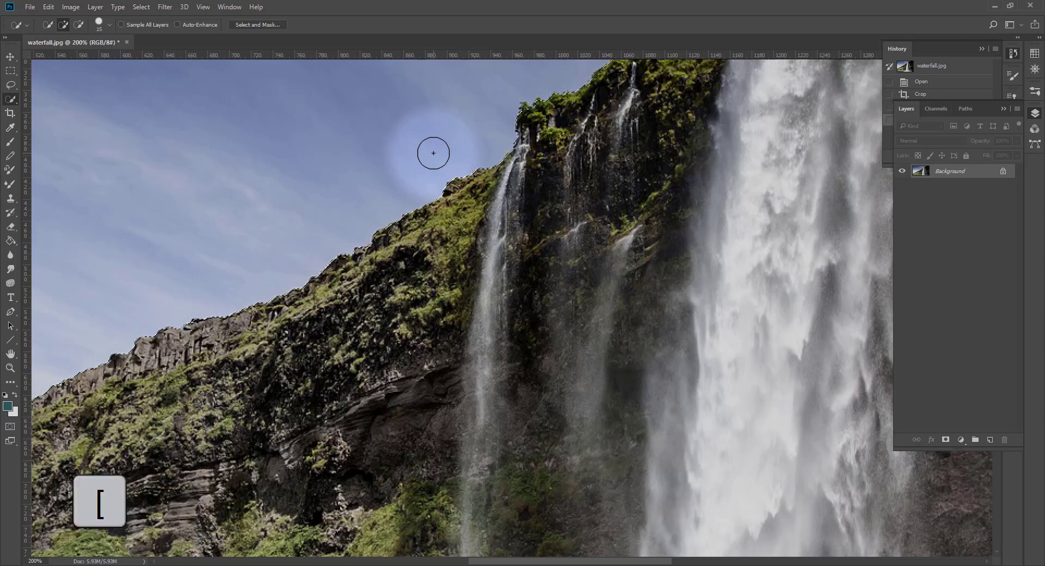
pyautogui.press('[')
pyautogui.press('[')
pyautogui.press('[')
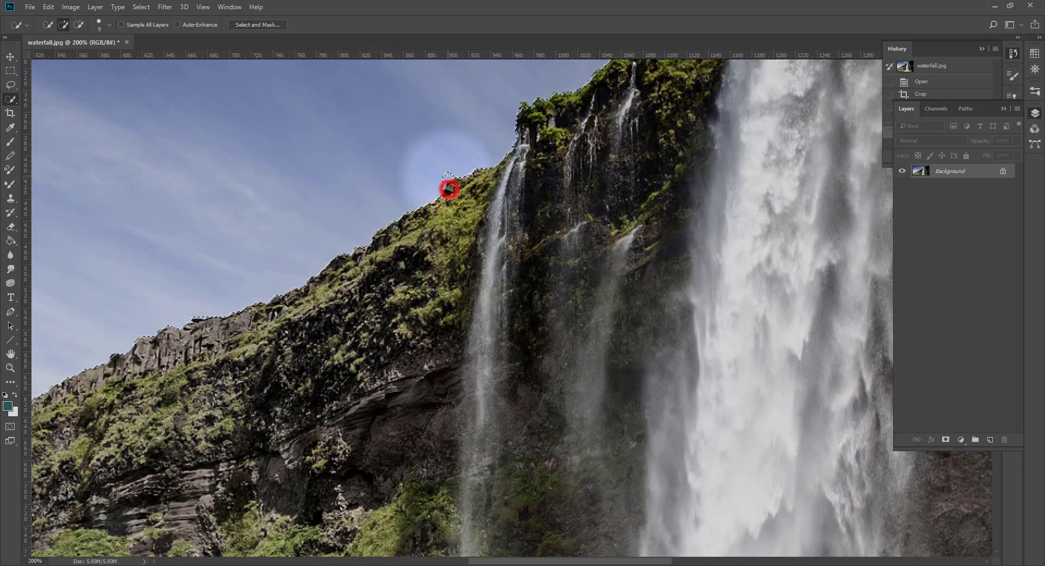
pyautogui.click(448, 174)
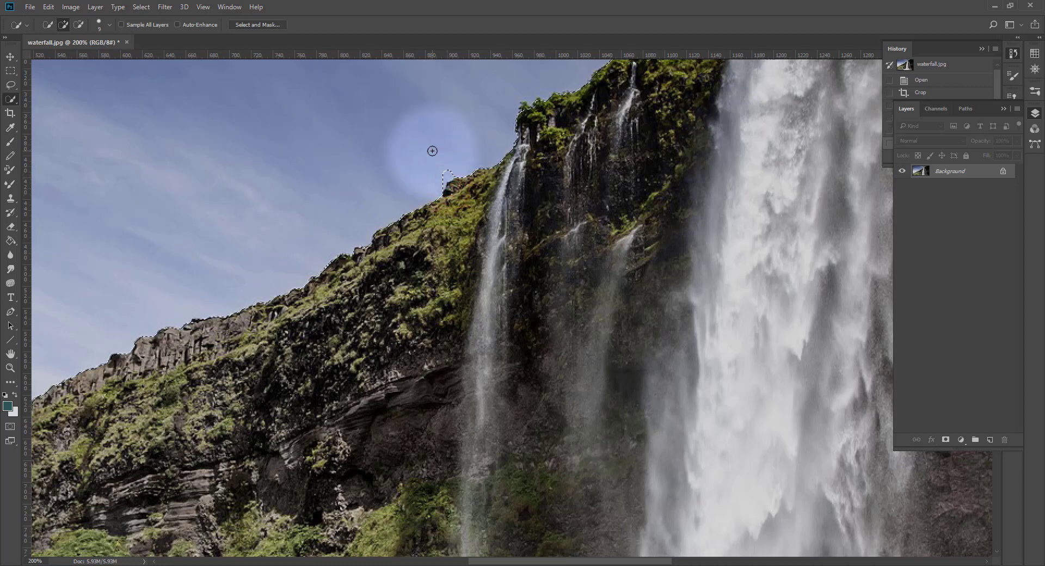
# Step: Subtract the stray patch of sky above the ridge's rocky bump from the selection, following the rock edge
pyautogui.press('alt')
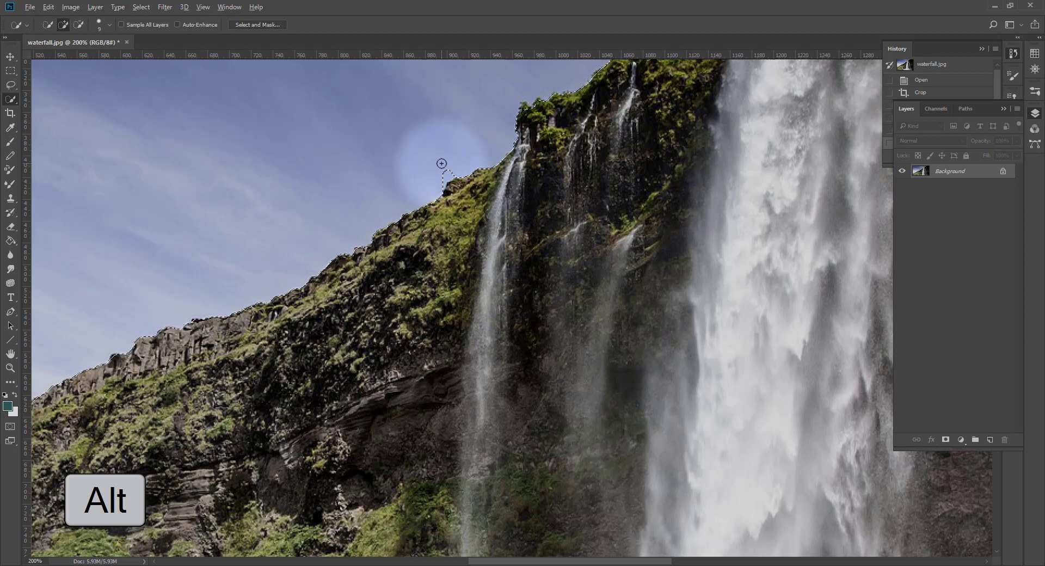
pyautogui.press('alt')
pyautogui.keyDown('alt'); pyautogui.moveTo(442, 164); pyautogui.dragTo(440, 186); pyautogui.keyUp('alt')
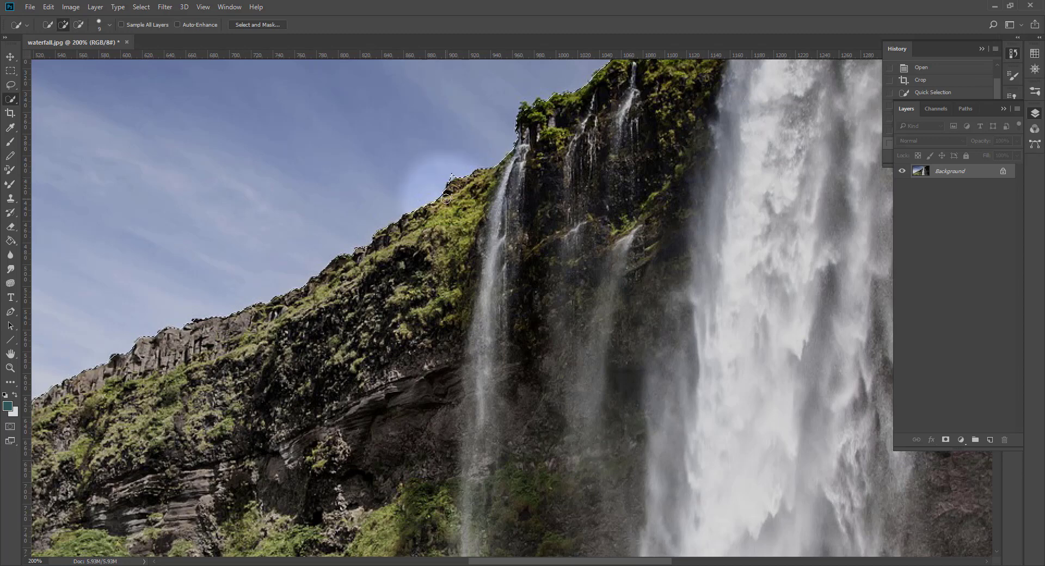
pyautogui.click(443, 177)
pyautogui.press('alt')
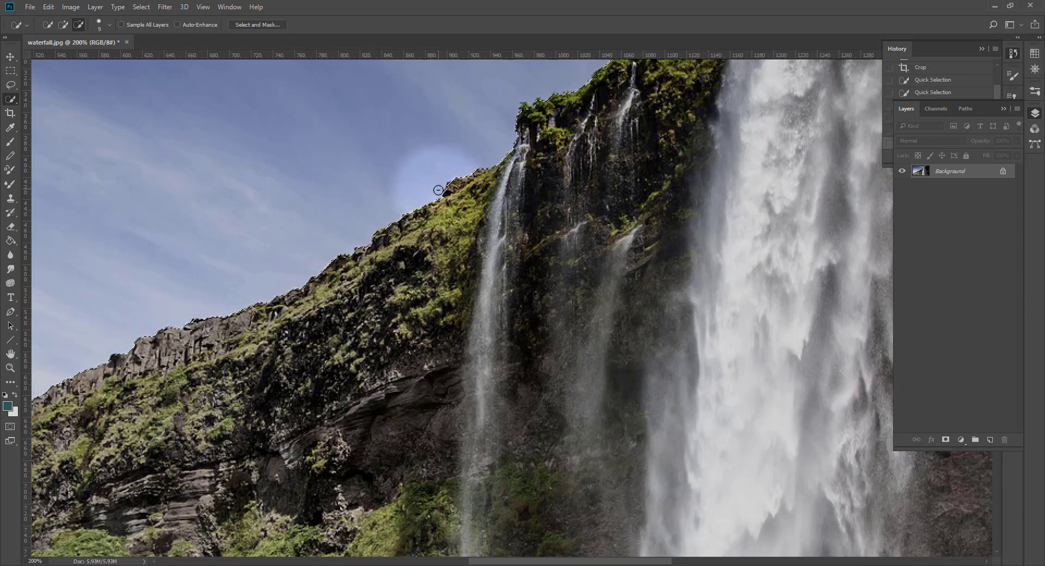
pyautogui.keyDown('alt'); pyautogui.click(438, 190); pyautogui.keyUp('alt')
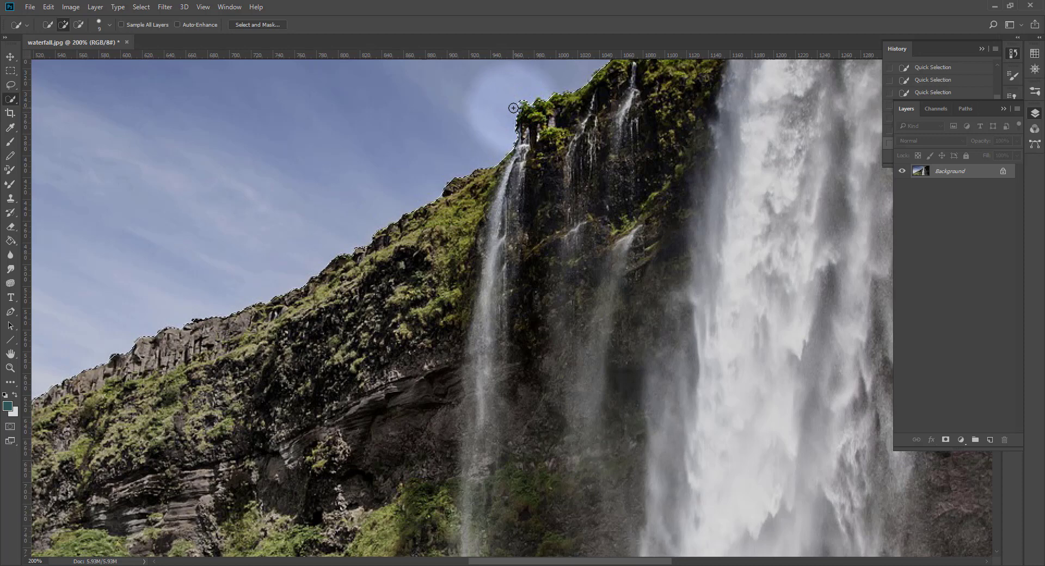
pyautogui.press('alt')
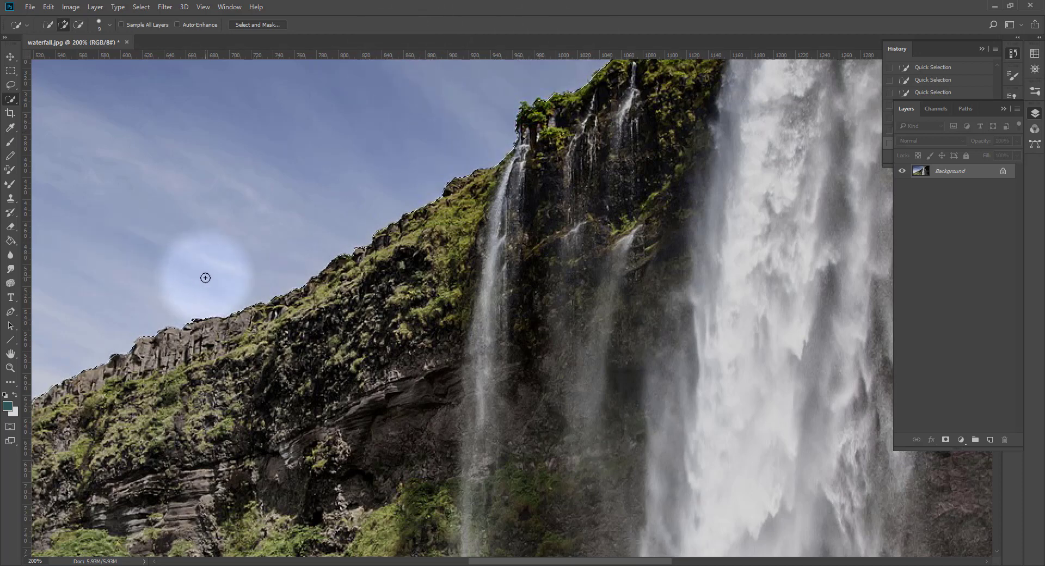
# Step: Copy the selected hillside, cliff and waterfall onto a new layer with Layer Via Copy
pyautogui.hotkey('ctrl', '-')
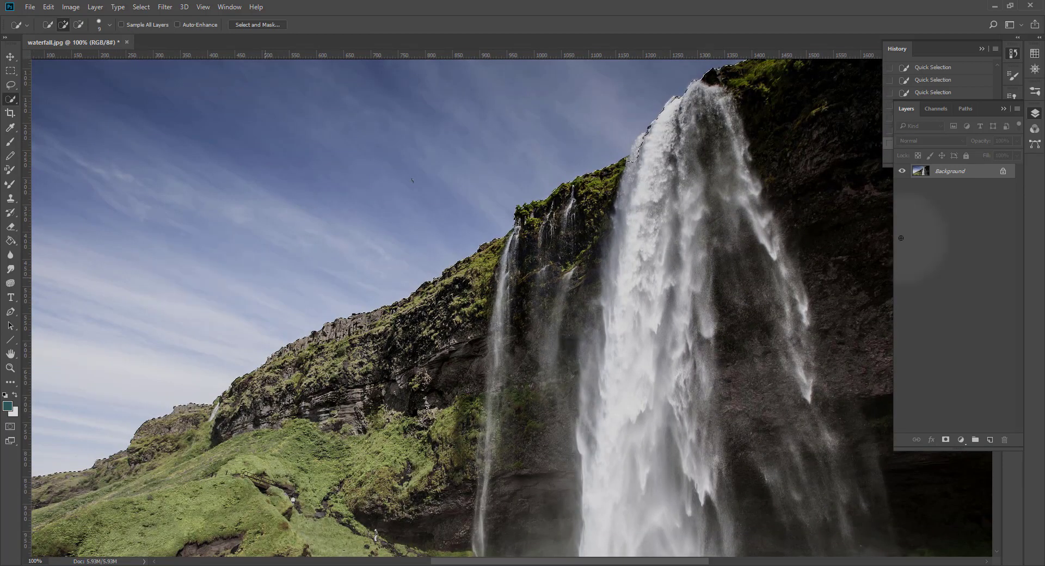
pyautogui.hotkey('ctrl', '-')
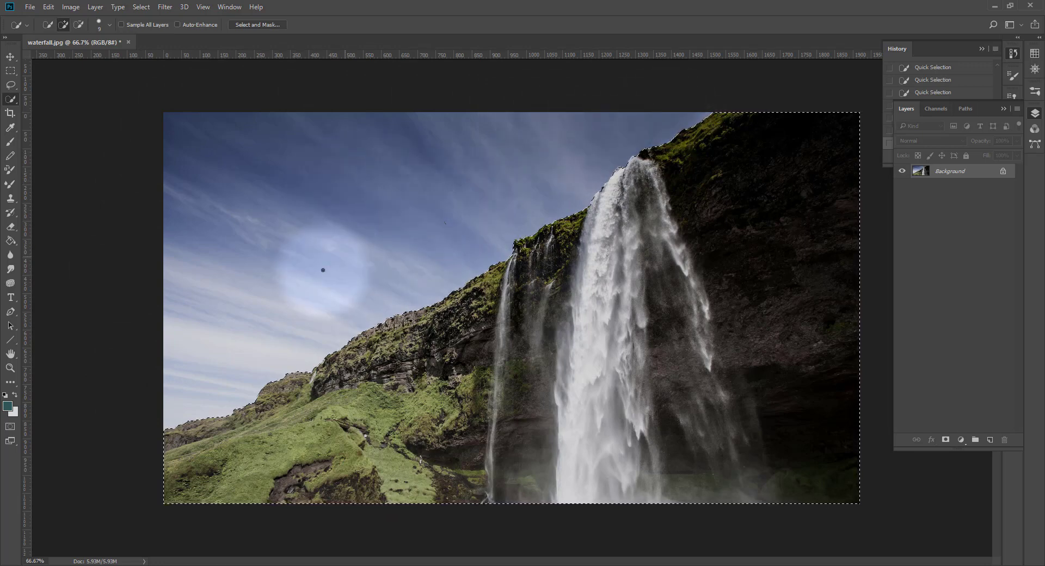
pyautogui.click(145, 7)
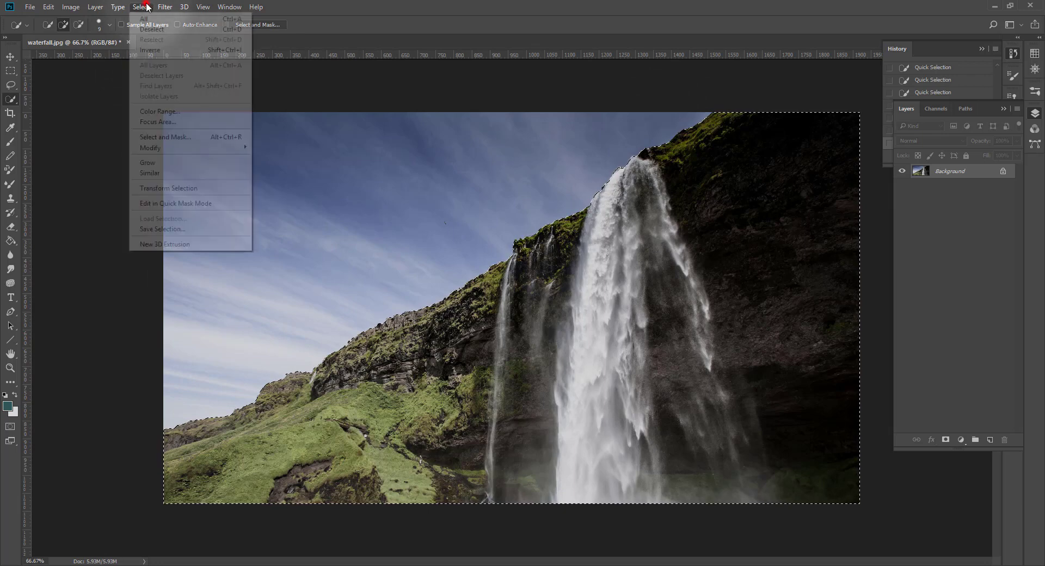
pyautogui.click(152, 50)
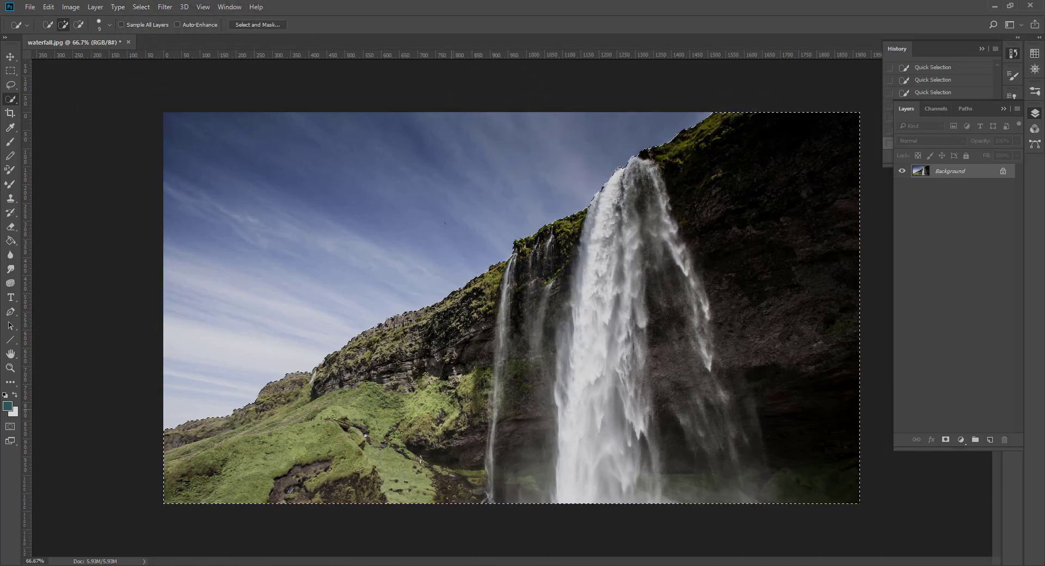
pyautogui.rightClick(543, 333)
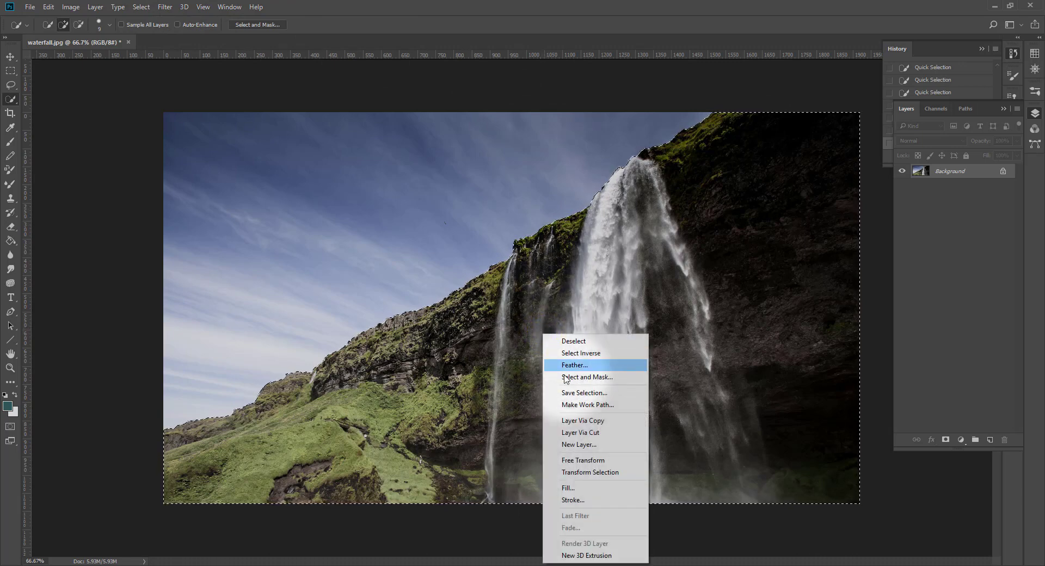
pyautogui.click(603, 423)
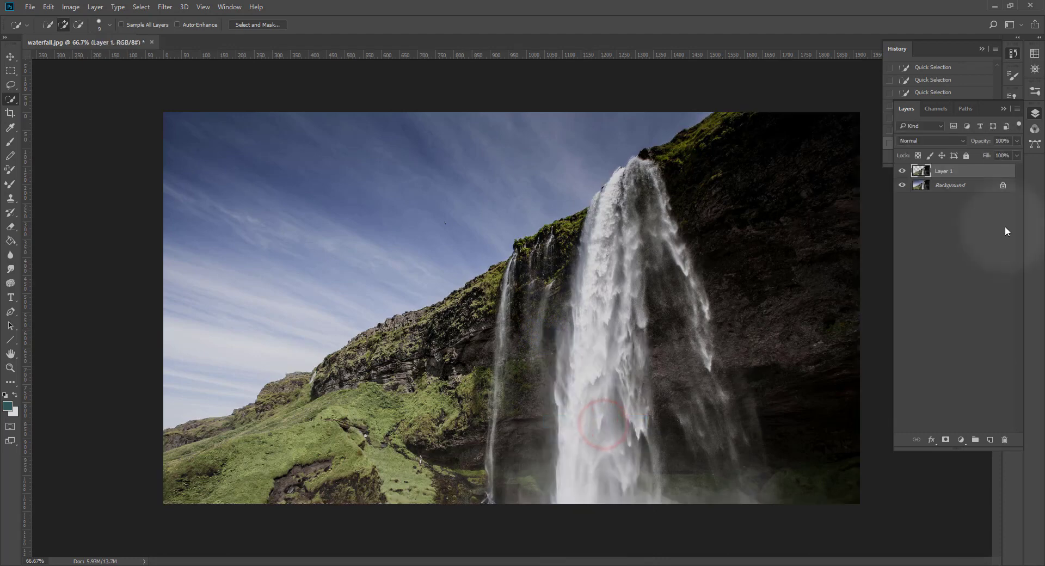
# Step: Convert the locked Background into a regular layer and check the landscape cut-out with that layer hidden
pyautogui.click(902, 186)
pyautogui.click(903, 186)
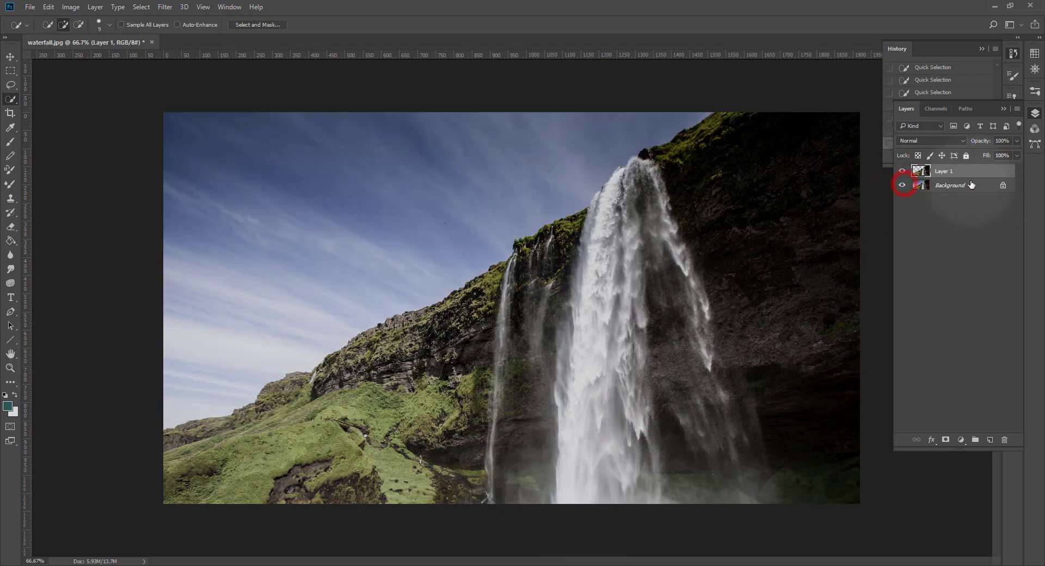
pyautogui.doubleClick(1000, 187)
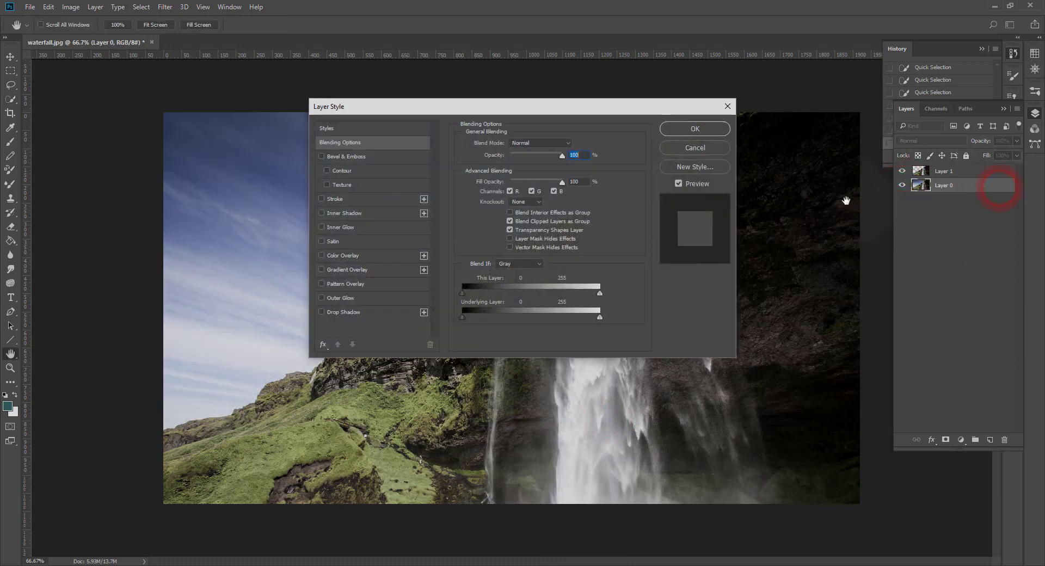
pyautogui.click(678, 129)
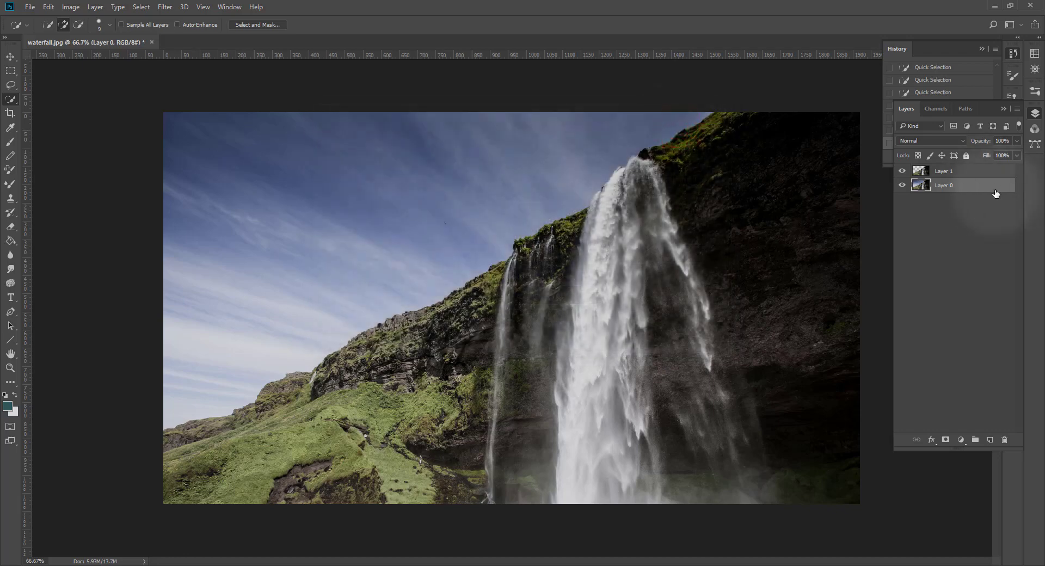
pyautogui.click(901, 186)
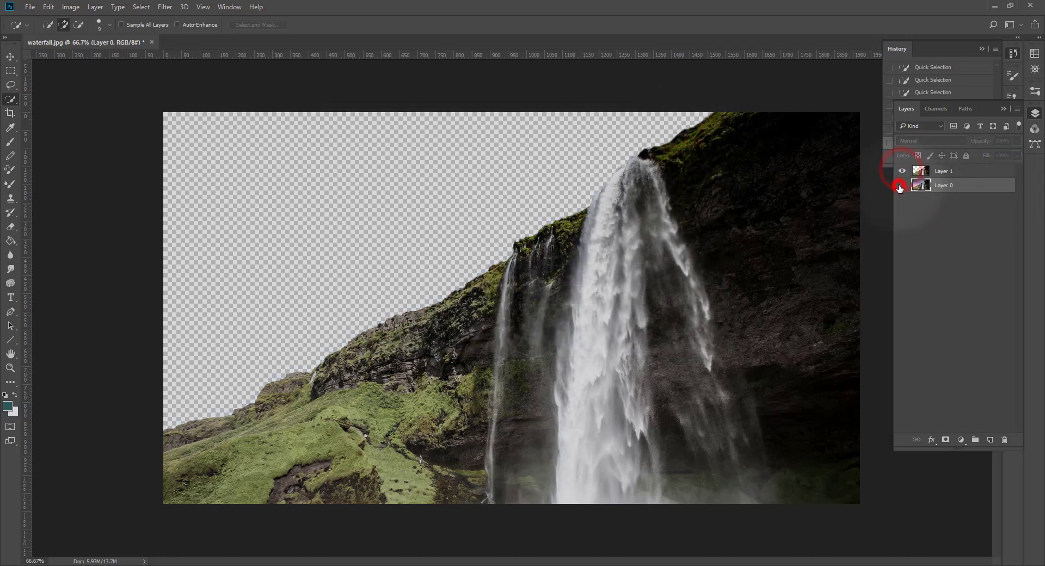
pyautogui.click(902, 186)
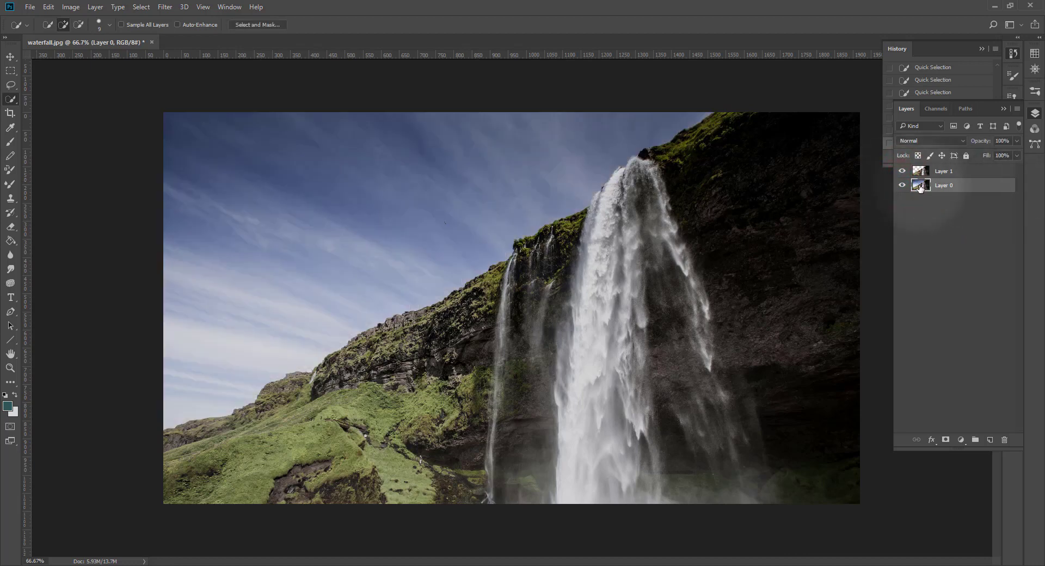
# Step: Rename the original photo layer "background" and the landscape cut-out layer "foreground", leaving both layers visible
pyautogui.doubleClick(947, 185)
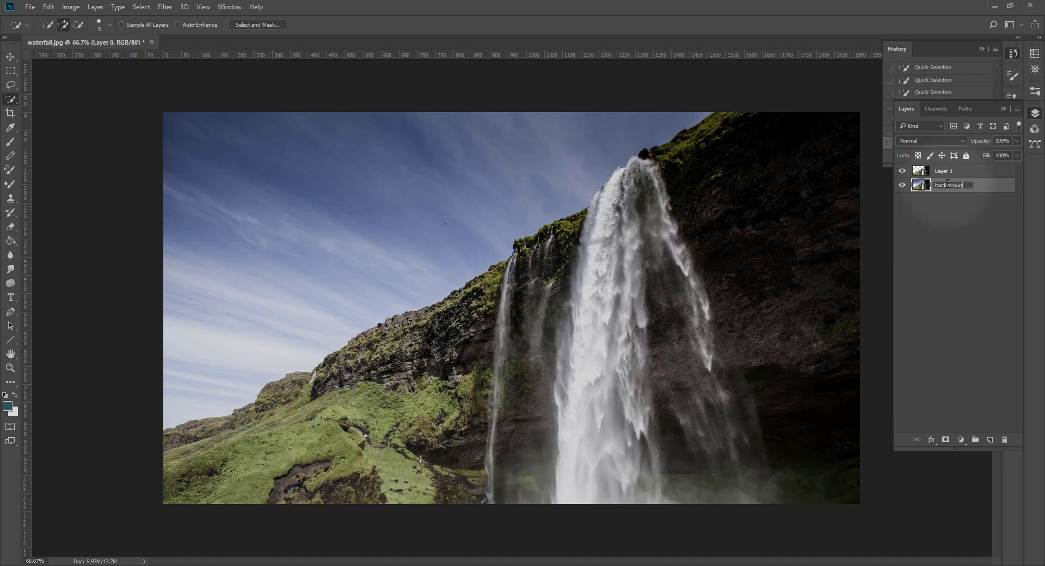
pyautogui.press('Return')
pyautogui.click(902, 185)
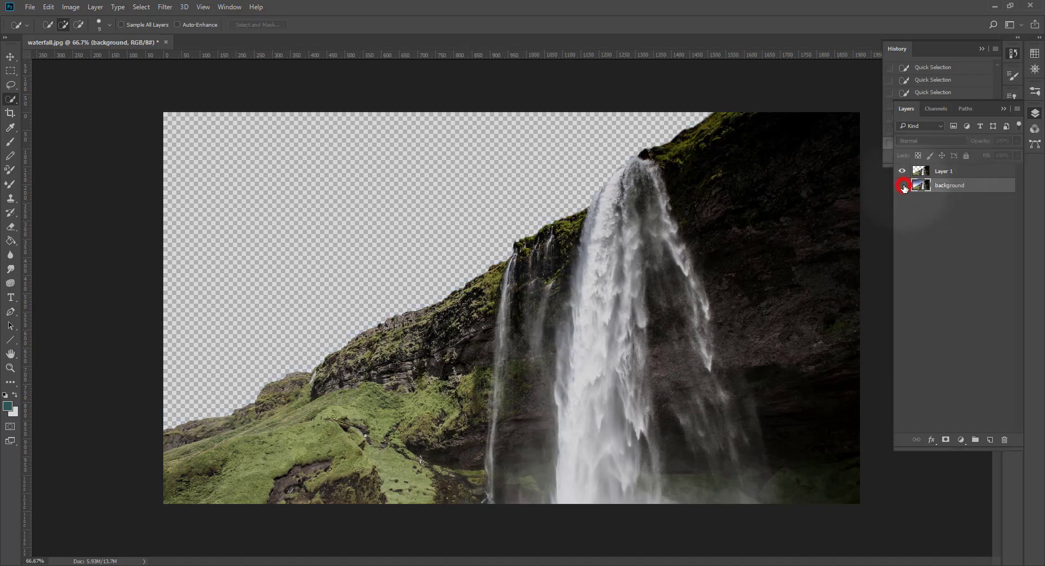
pyautogui.click(958, 171)
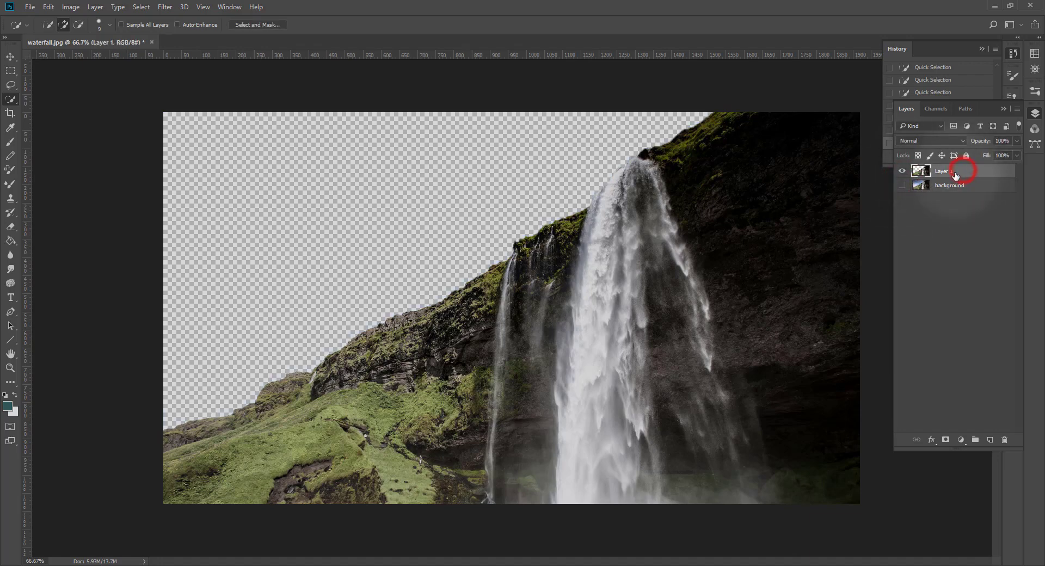
pyautogui.doubleClick(945, 173)
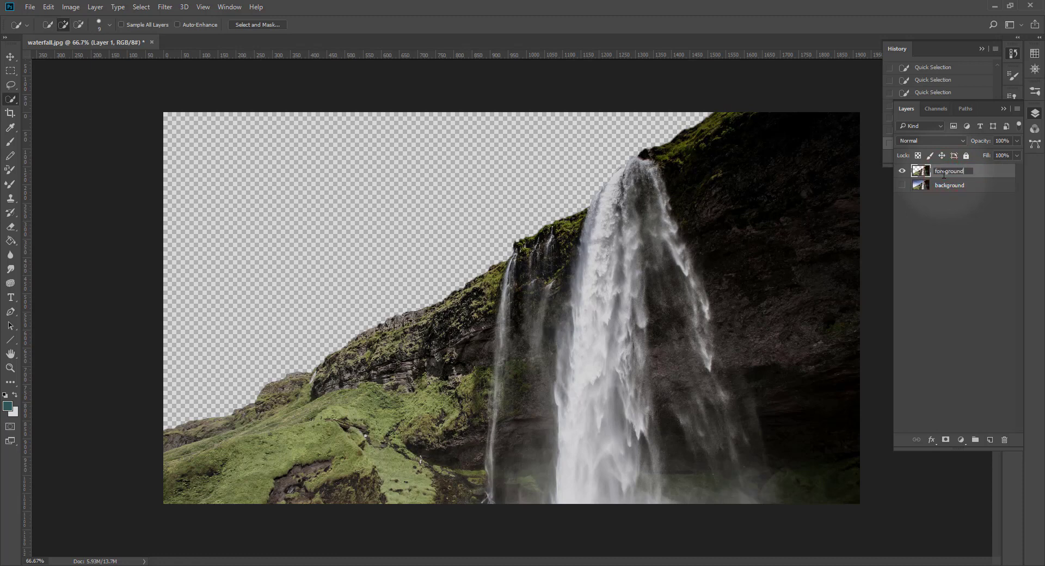
pyautogui.write('foreground')
pyautogui.press('Return')
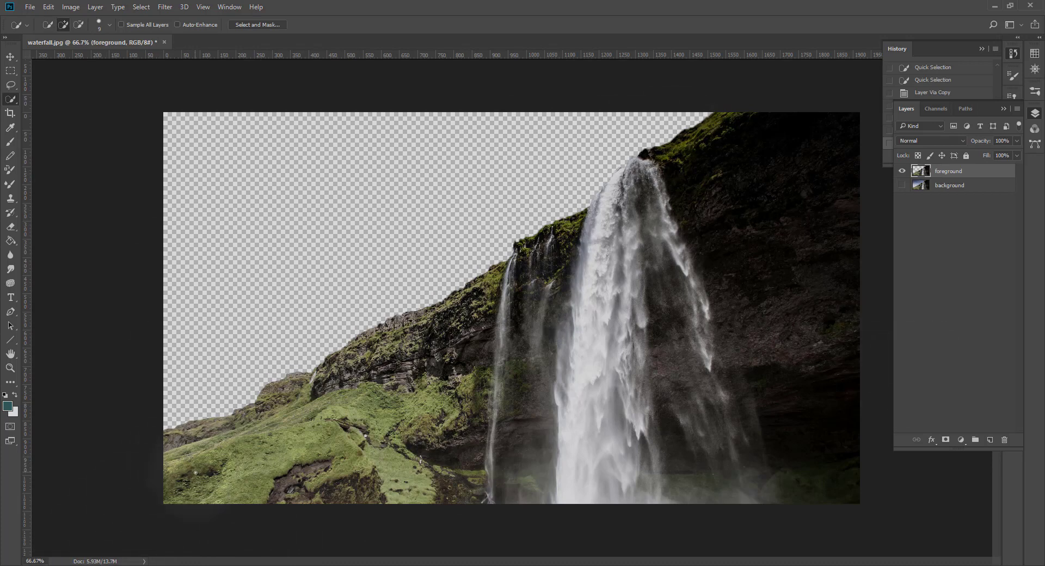
pyautogui.click(903, 185)
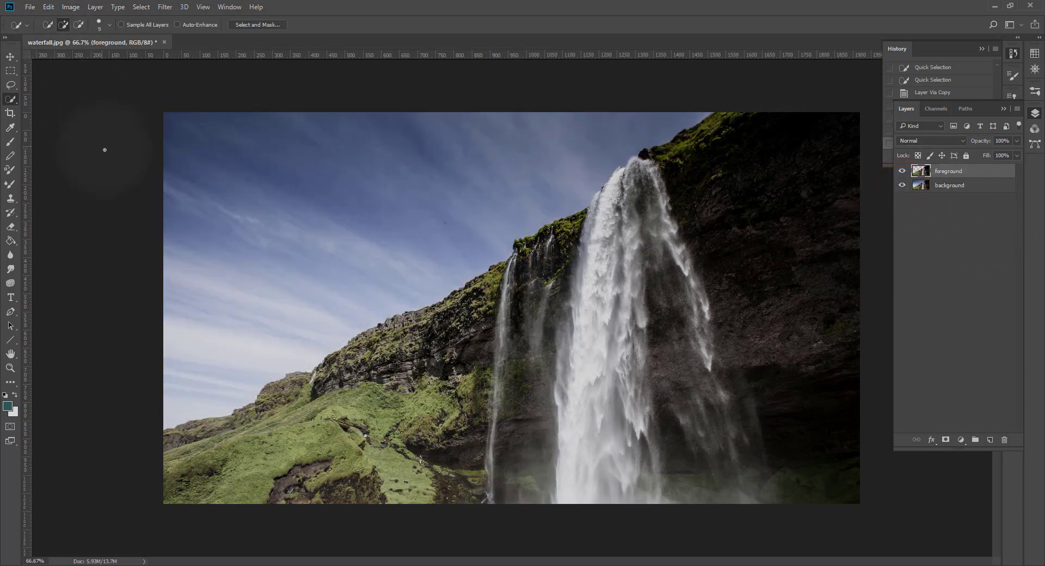
# Step: Save the layered document as a Photoshop file named Photo-NEW in P9_Final's Tutorial folder with Maximize Compatibility on
pyautogui.hotkey('ctrl', 's')
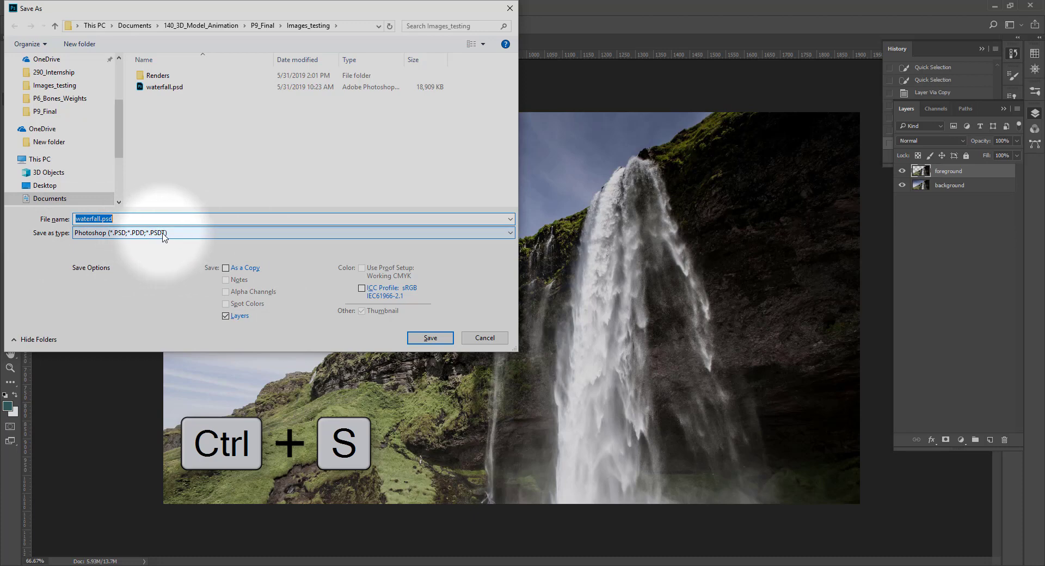
pyautogui.doubleClick(106, 218)
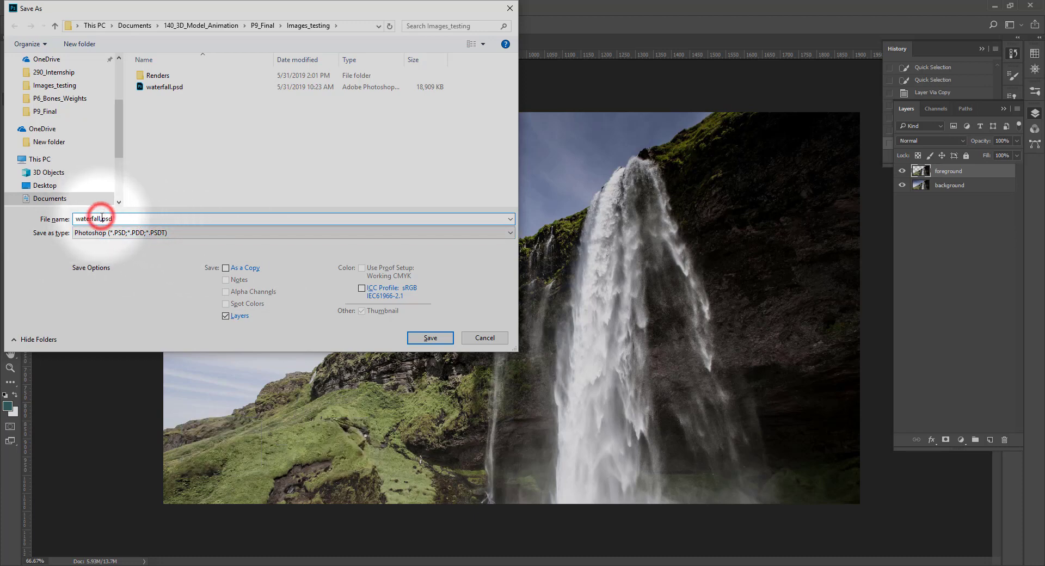
pyautogui.moveTo(81, 223); pyautogui.dragTo(44, 222)
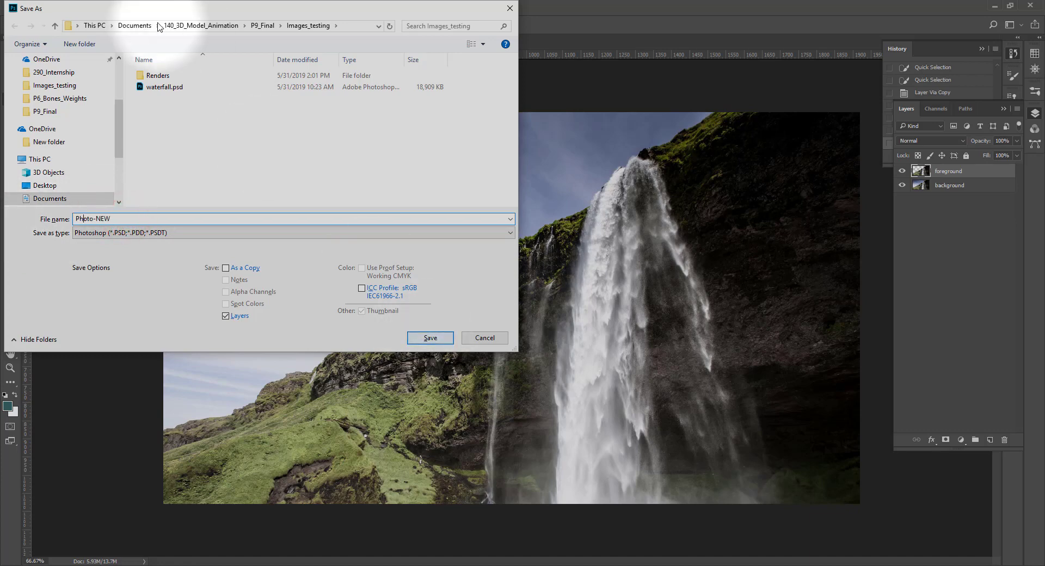
pyautogui.click(262, 26)
pyautogui.doubleClick(206, 110)
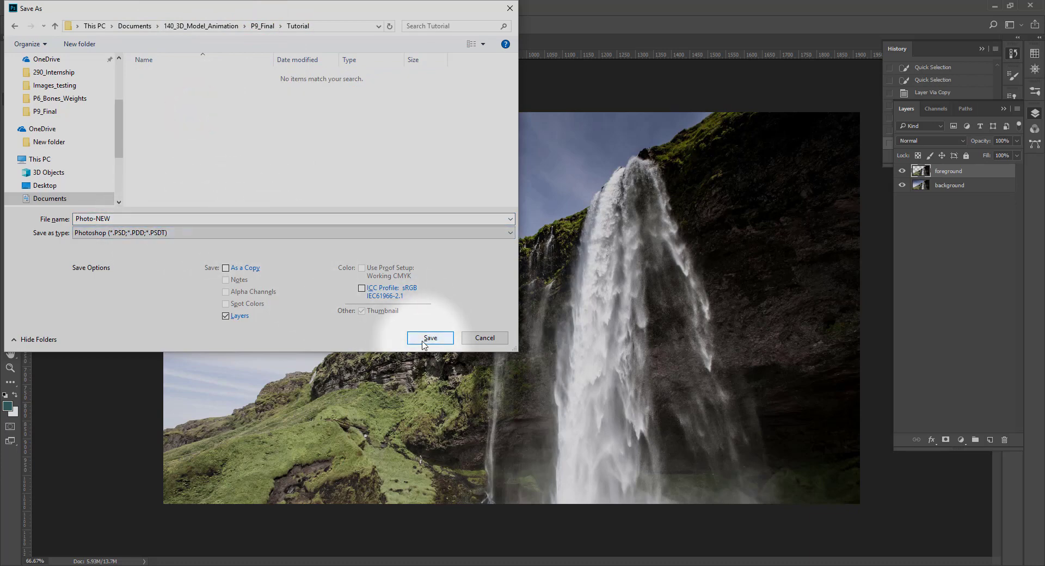
pyautogui.click(415, 339)
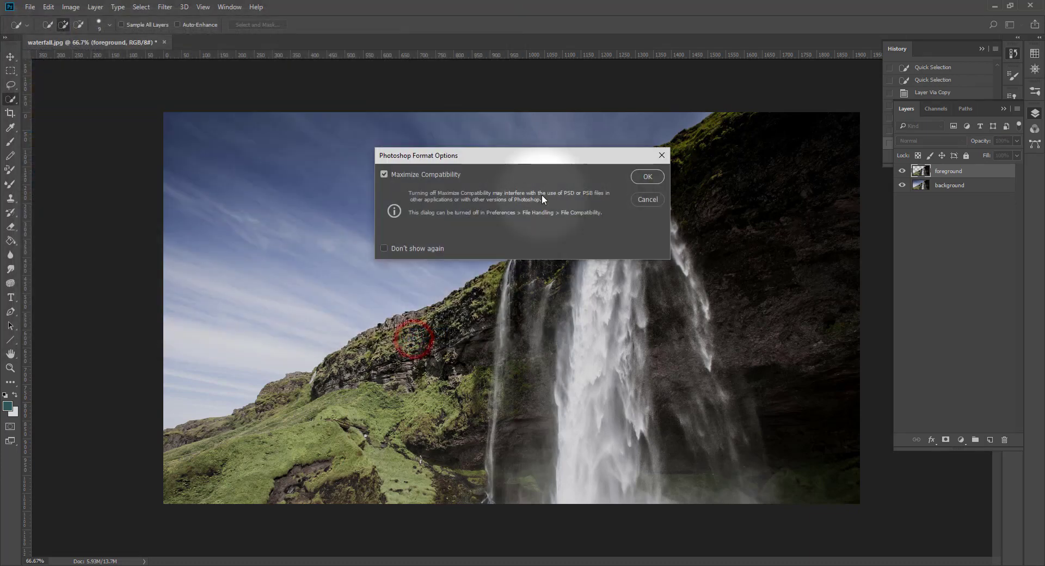
pyautogui.click(651, 179)
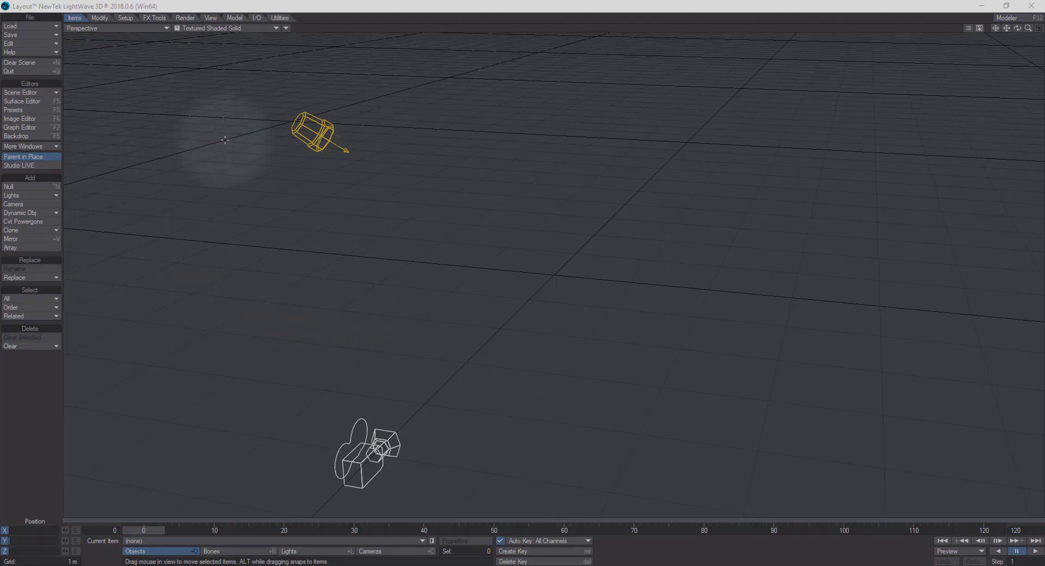
# Step: Switch to LightWave Layout and load the Ship-model.lwo object from the Images_testing folder
pyautogui.click(329, 6)
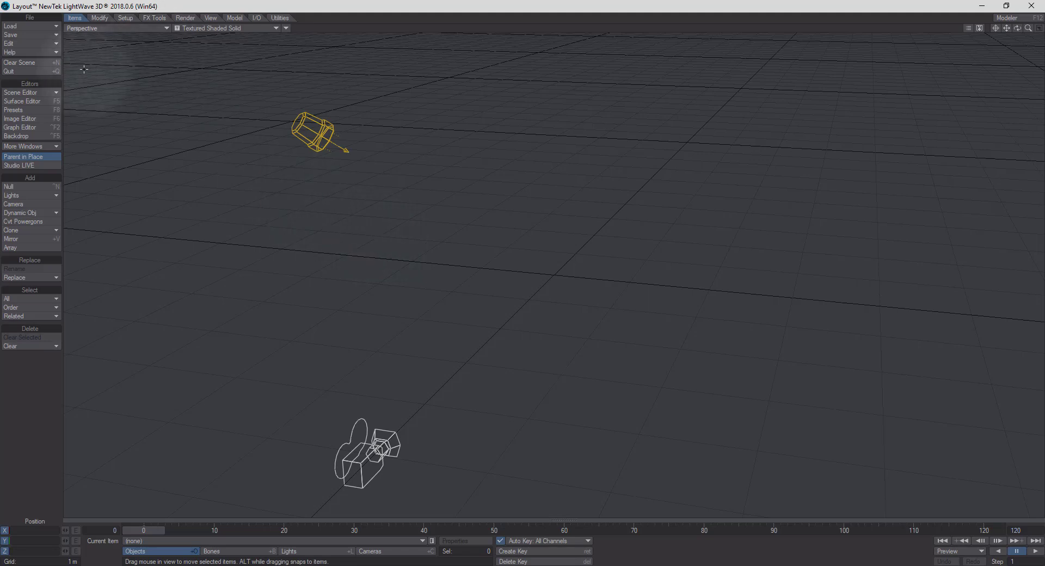
pyautogui.click(56, 26)
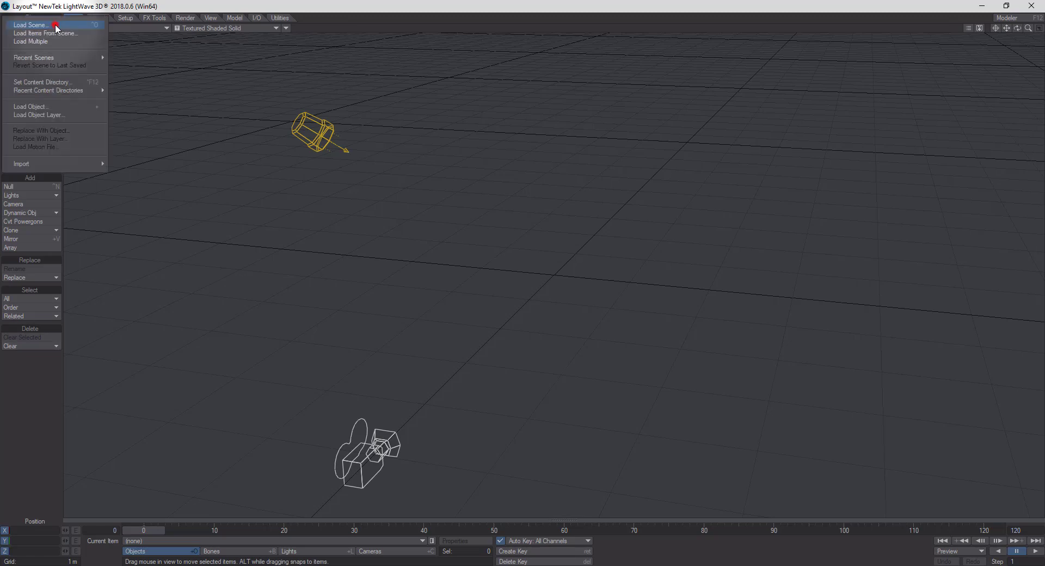
pyautogui.click(65, 106)
pyautogui.click(135, 102)
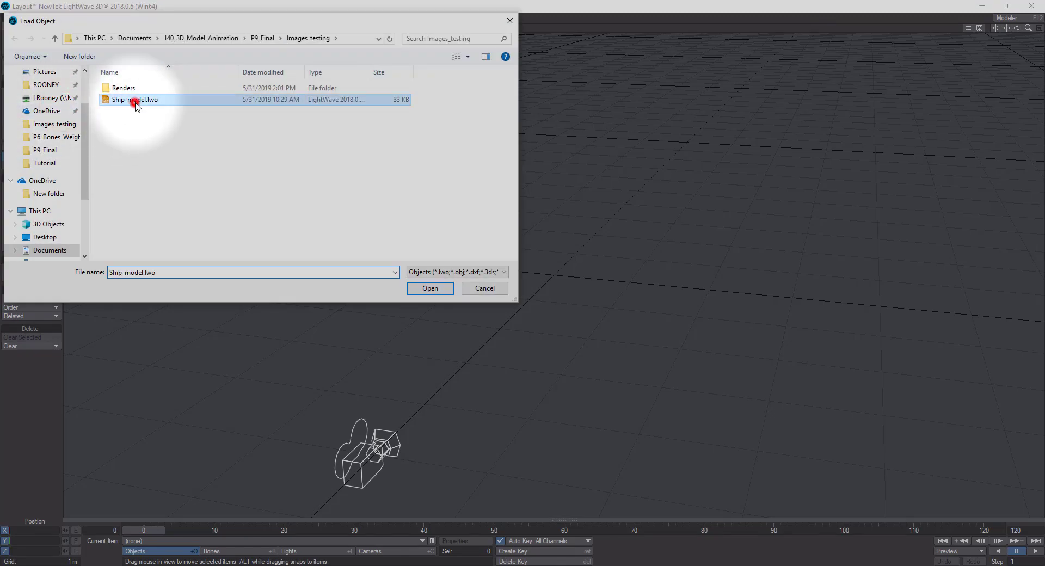
pyautogui.click(430, 288)
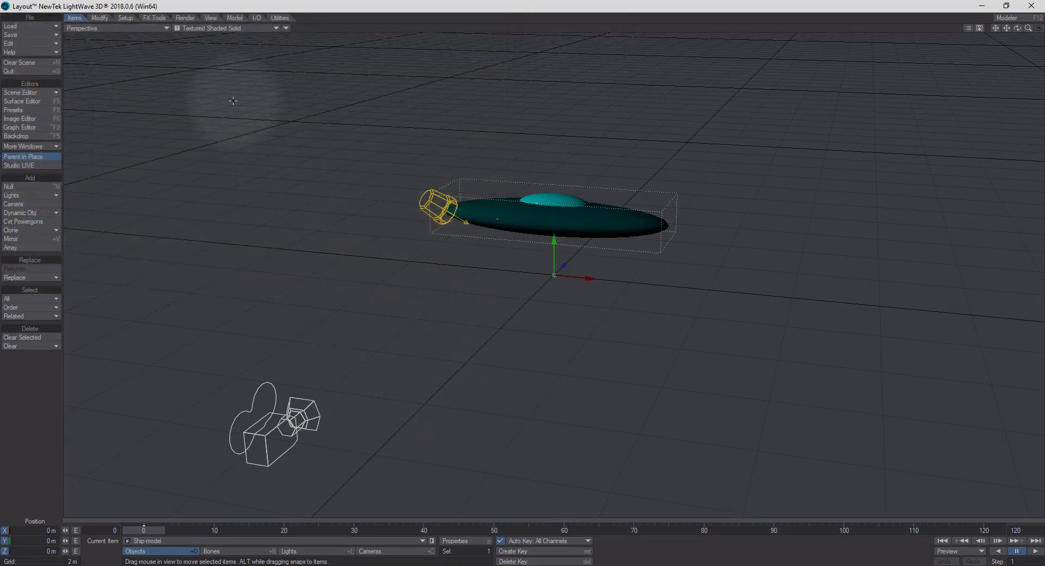
# Step: Set the viewport to look through the current camera
pyautogui.click(159, 28)
pyautogui.moveTo(163, 86)
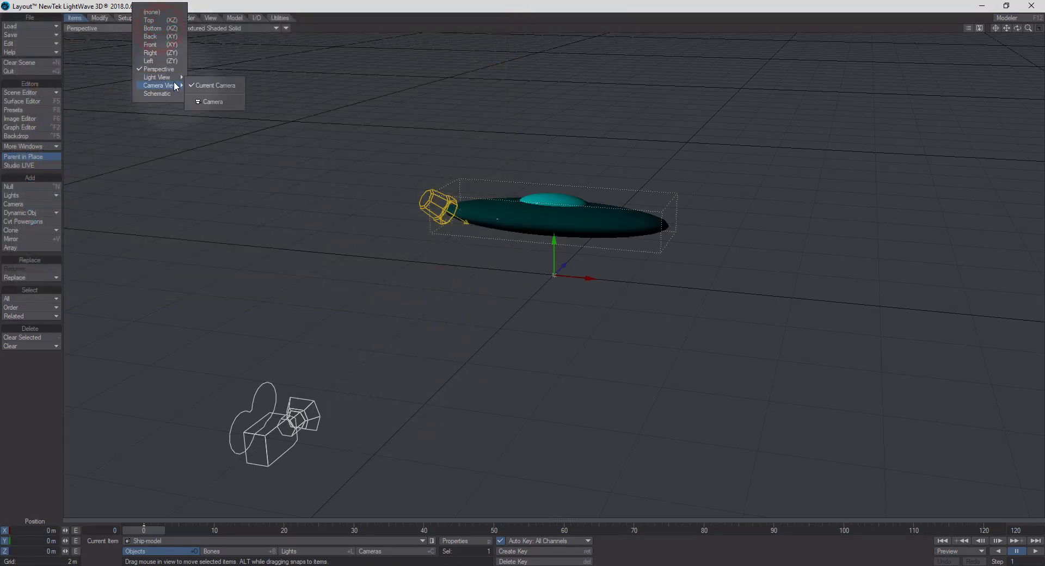
pyautogui.click(223, 85)
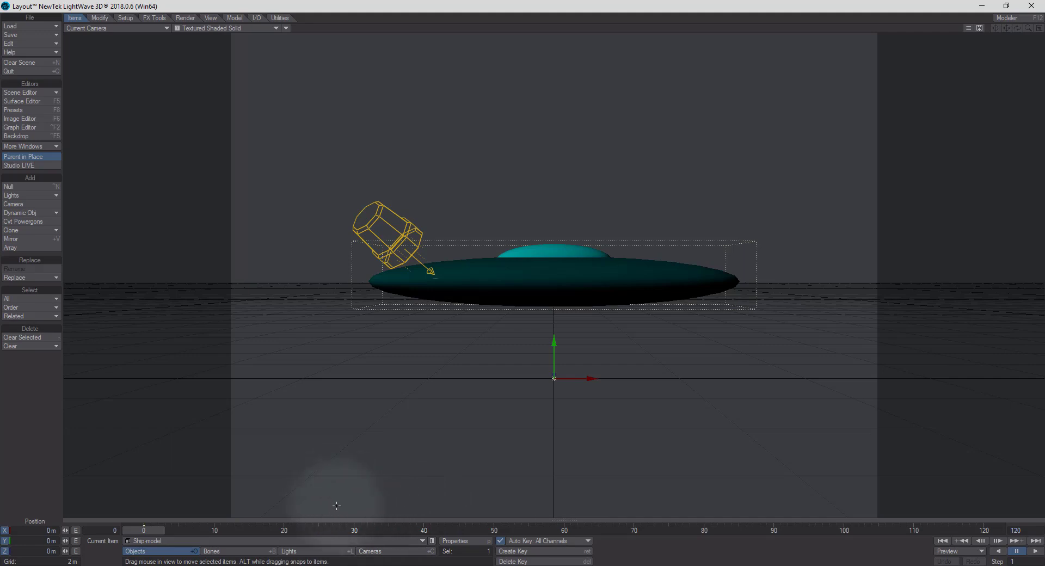
# Step: Set the camera's resolution to the HDTV (1920 x 1080) preset and close its properties
pyautogui.click(390, 552)
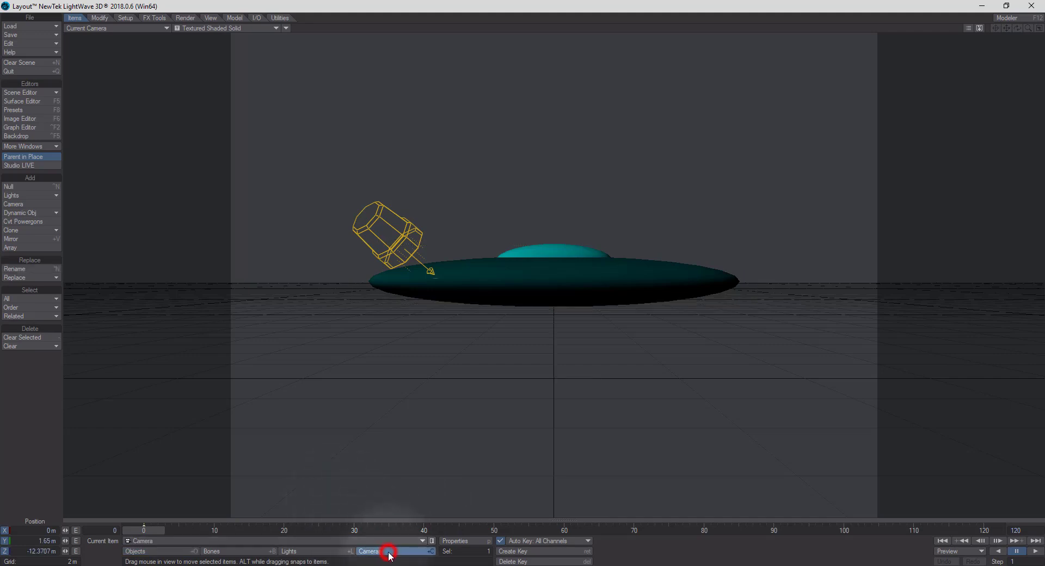
pyautogui.click(460, 541)
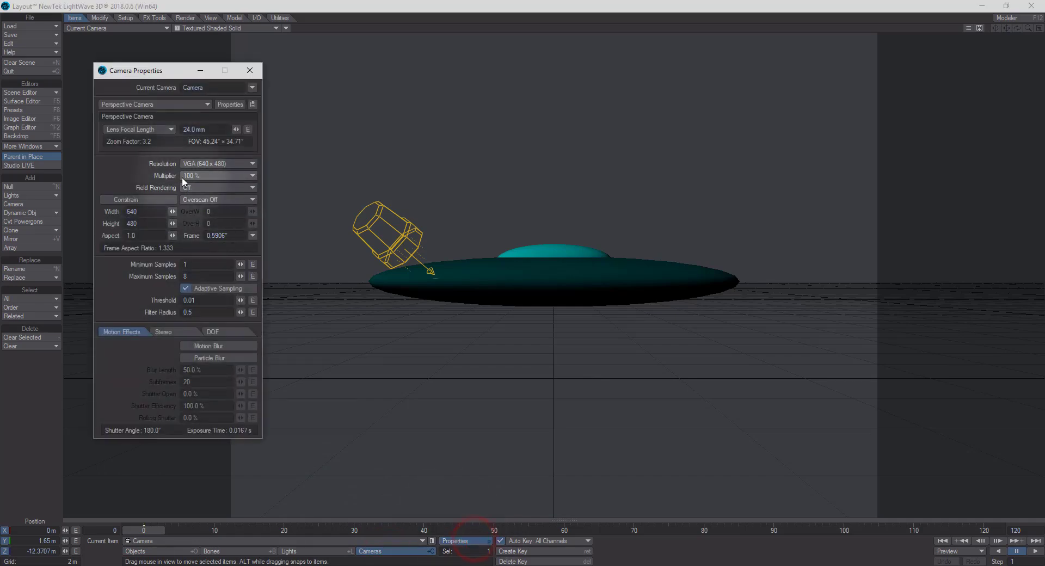
pyautogui.click(185, 164)
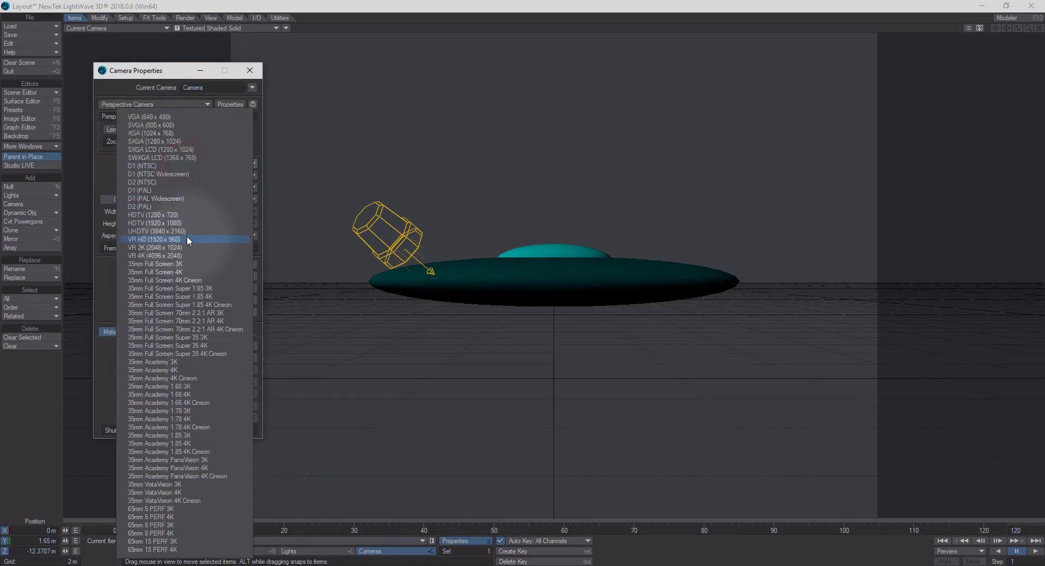
pyautogui.click(185, 224)
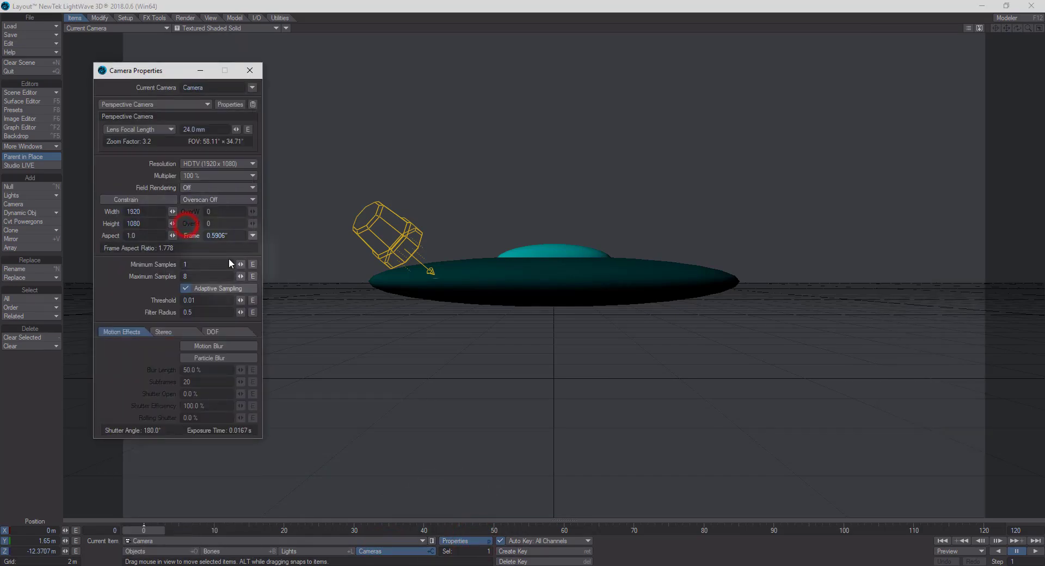
pyautogui.click(250, 70)
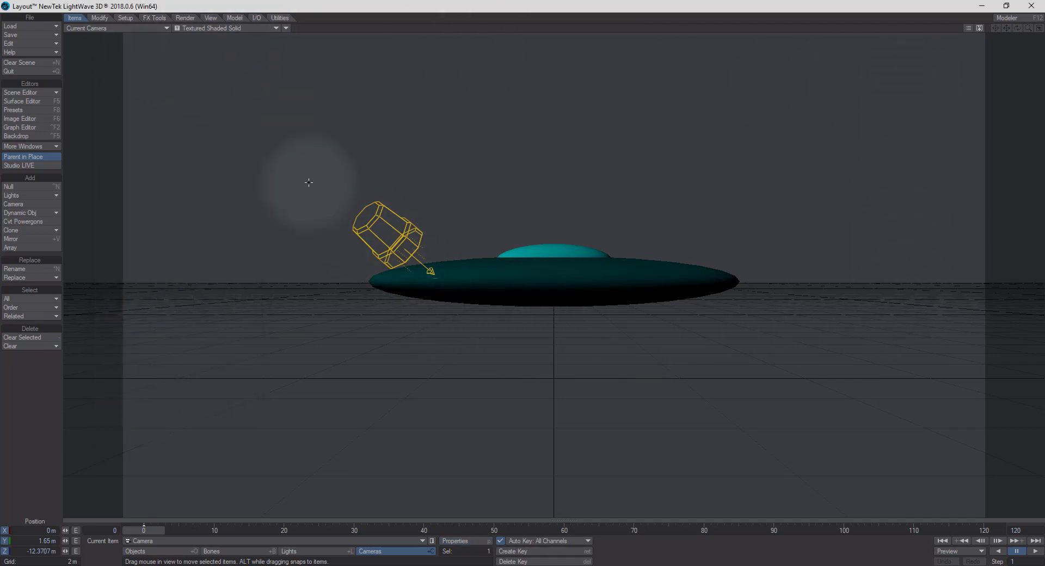
# Step: Load waterfall.psd from P9_Final's Images_testing folder as the compositing background image and close the Effects window
pyautogui.click(29, 136)
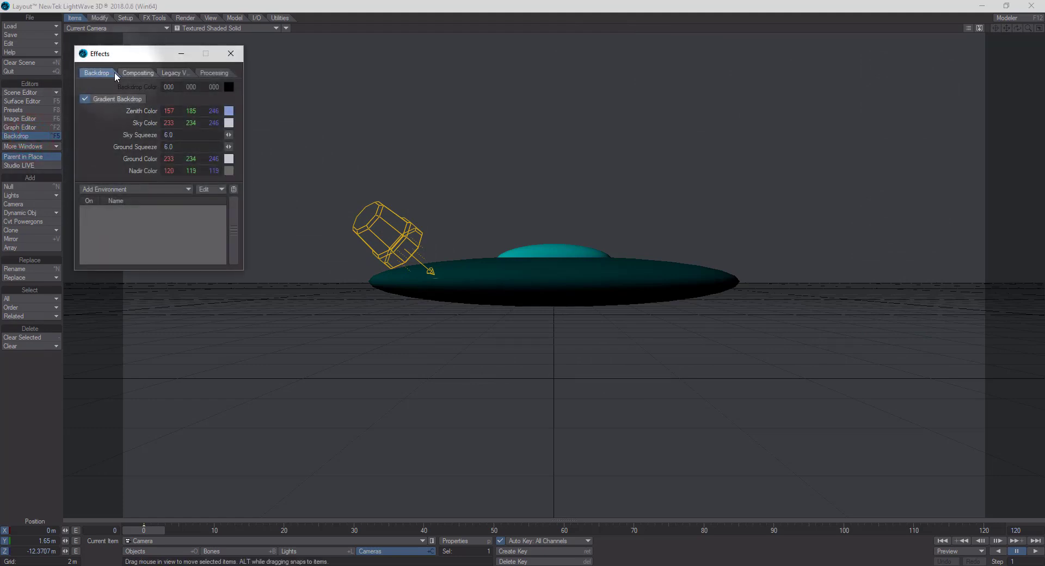
pyautogui.click(136, 72)
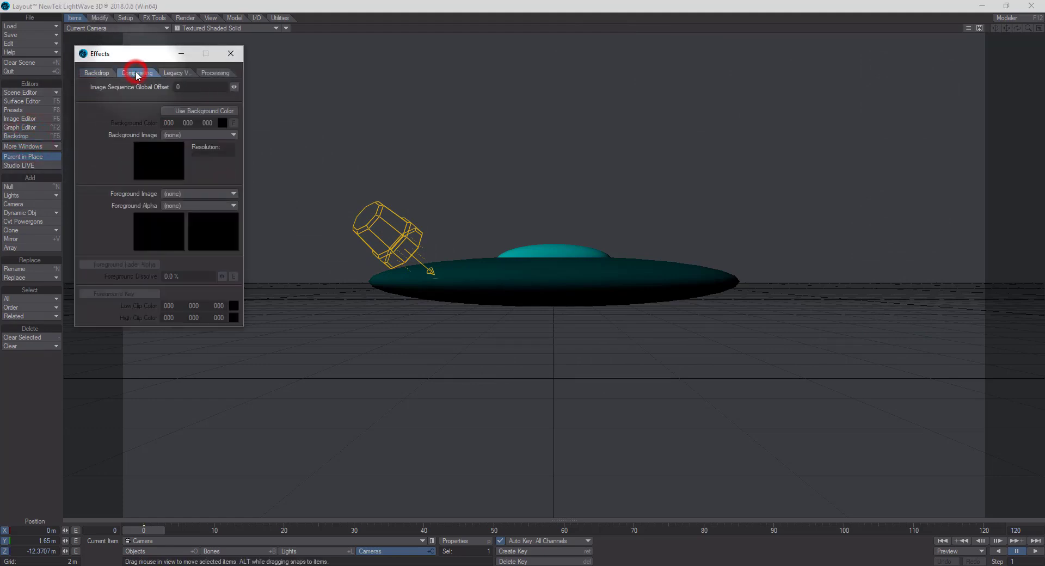
pyautogui.click(169, 135)
pyautogui.click(185, 143)
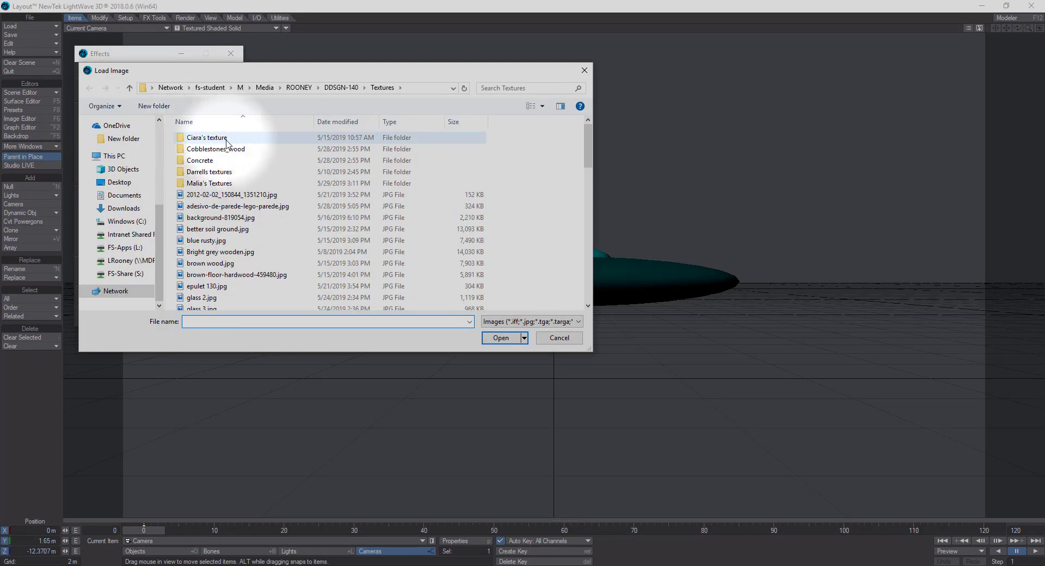
pyautogui.click(135, 195)
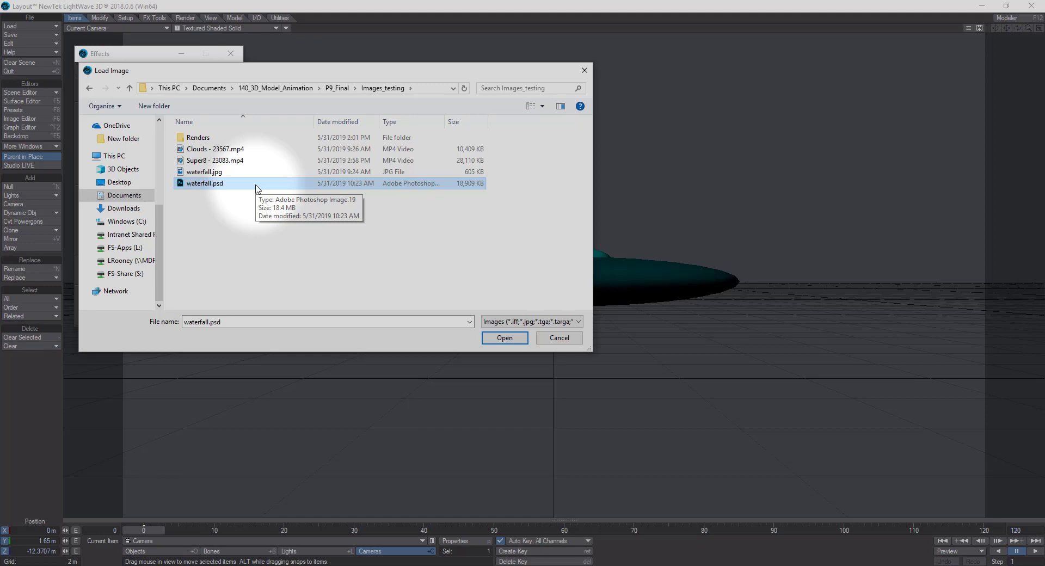
pyautogui.click(244, 172)
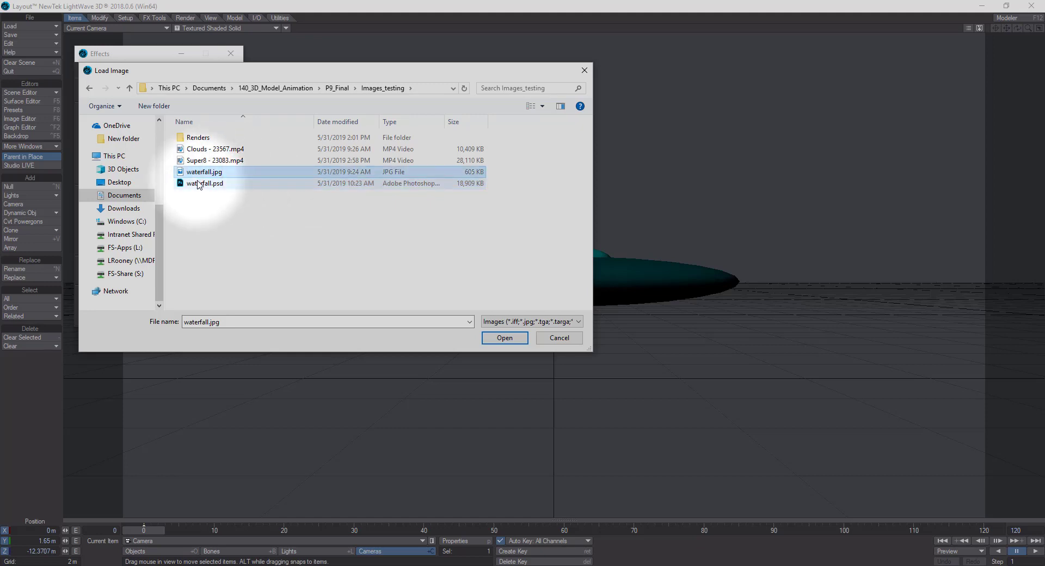
pyautogui.click(233, 187)
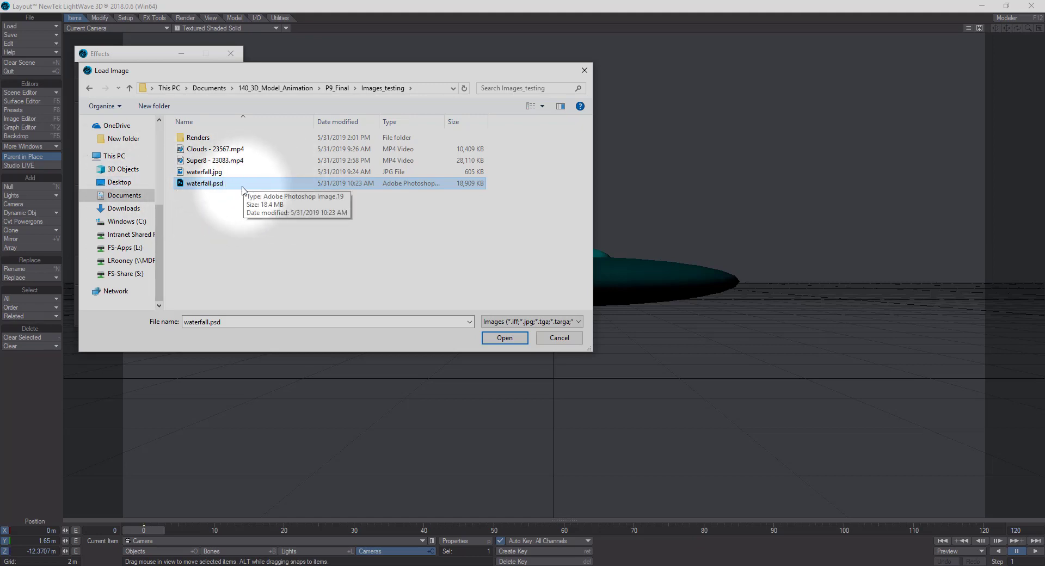
pyautogui.click(496, 336)
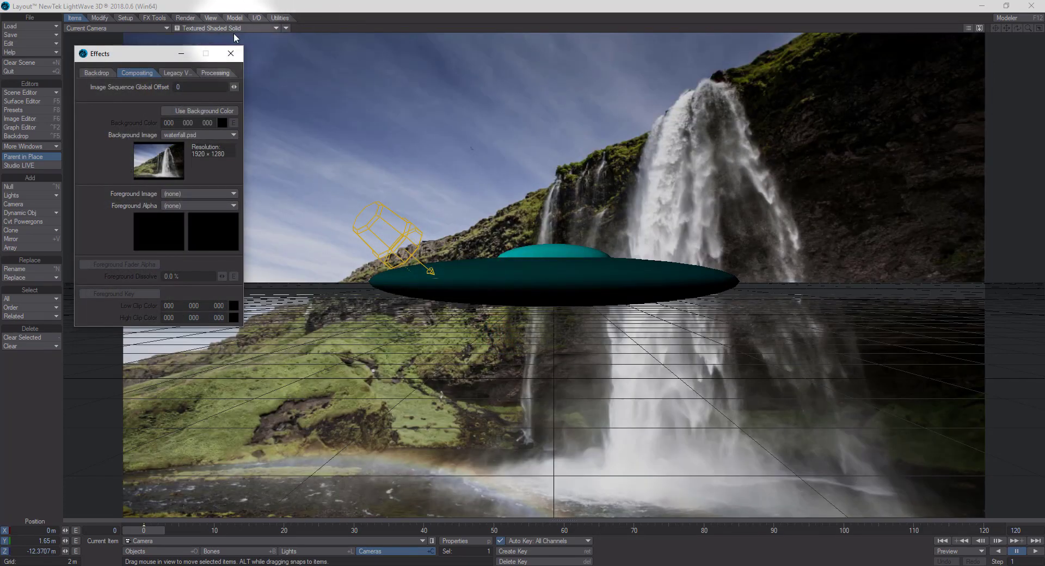
pyautogui.click(231, 54)
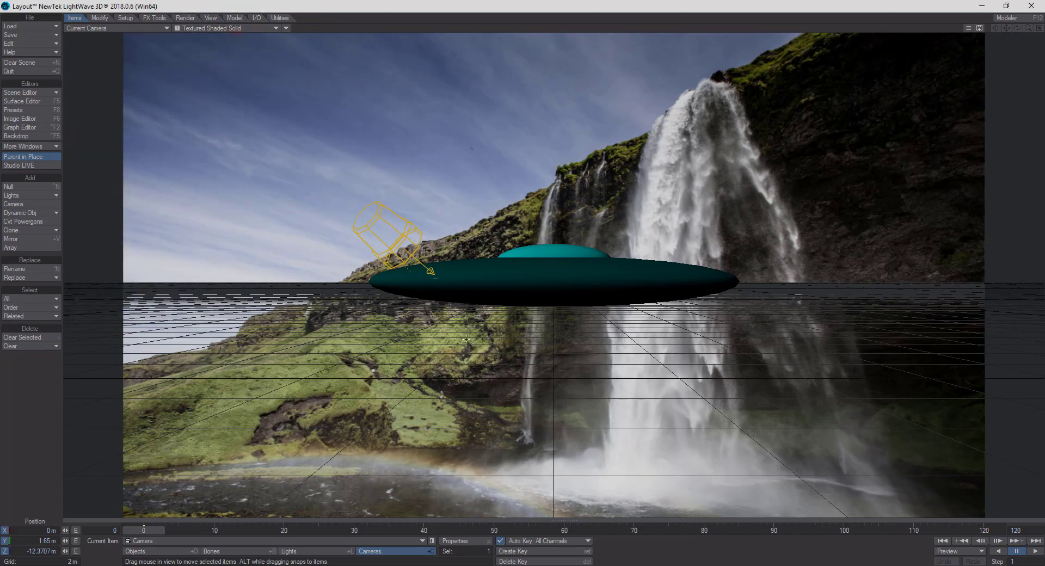
# Step: Move the camera to about X -490 mm and Z -12.25 m, checking the scene in Perspective before returning to the camera view
pyautogui.moveTo(521, 366); pyautogui.dragTo(517, 366)
pyautogui.moveTo(567, 419); pyautogui.dragTo(655, 314)
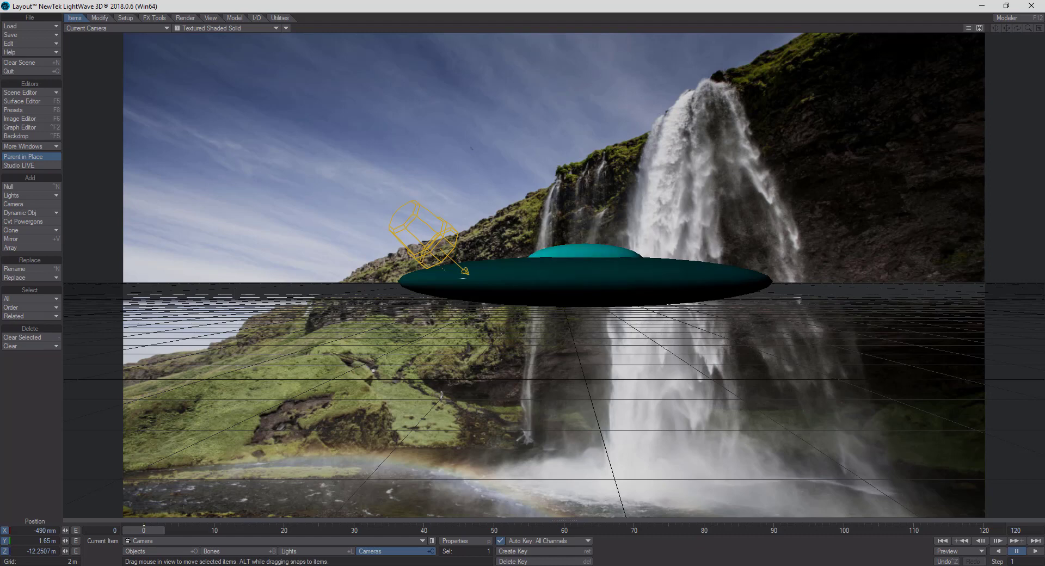
pyautogui.click(117, 28)
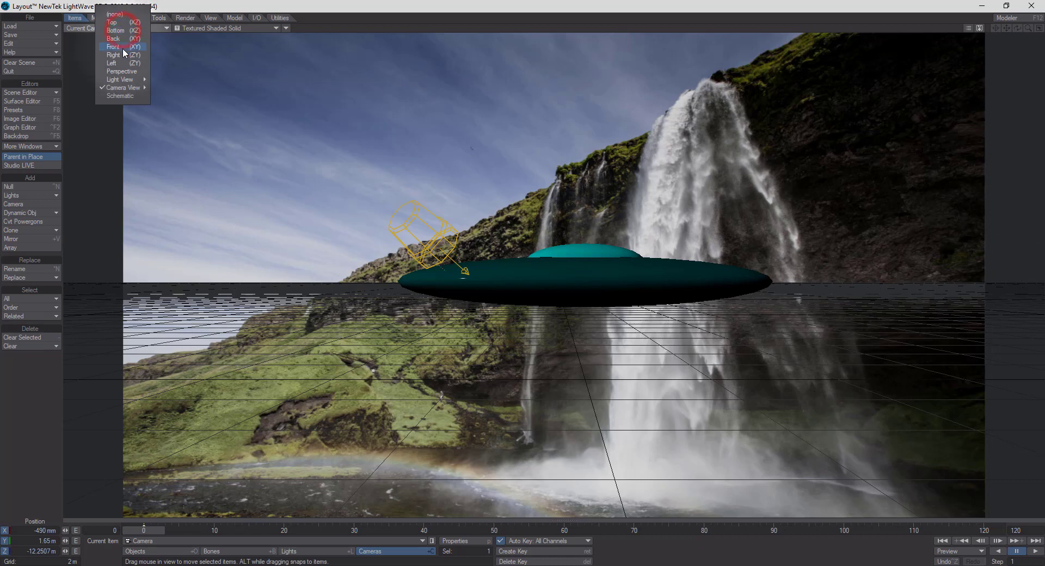
pyautogui.click(123, 71)
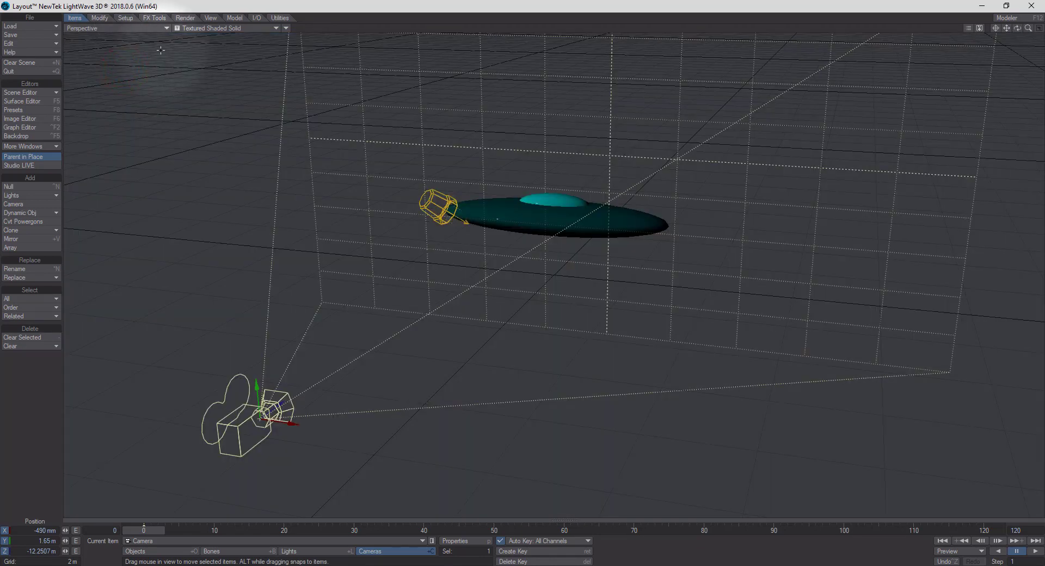
pyautogui.click(112, 27)
pyautogui.moveTo(122, 83)
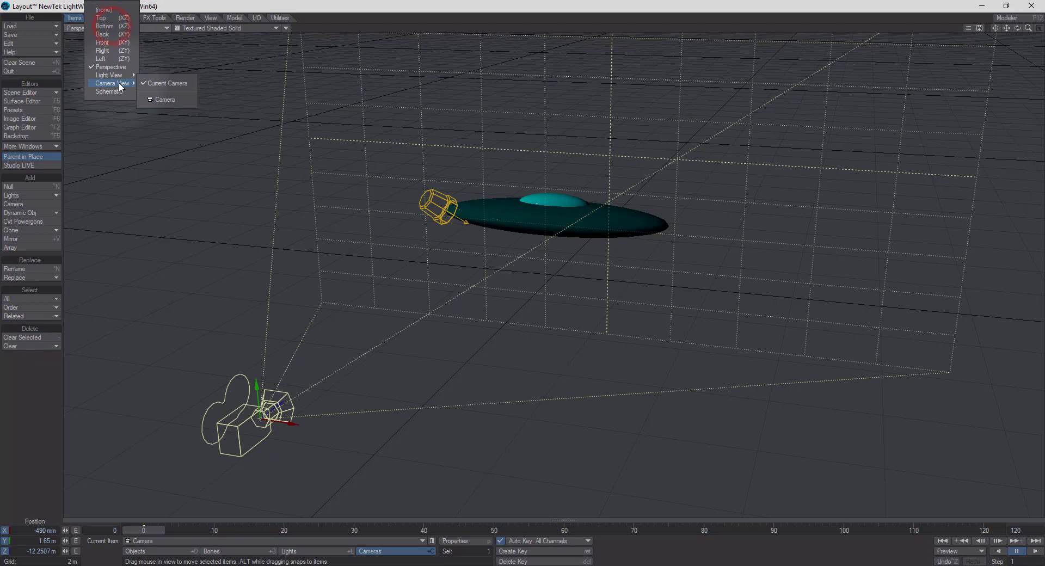
pyautogui.click(158, 84)
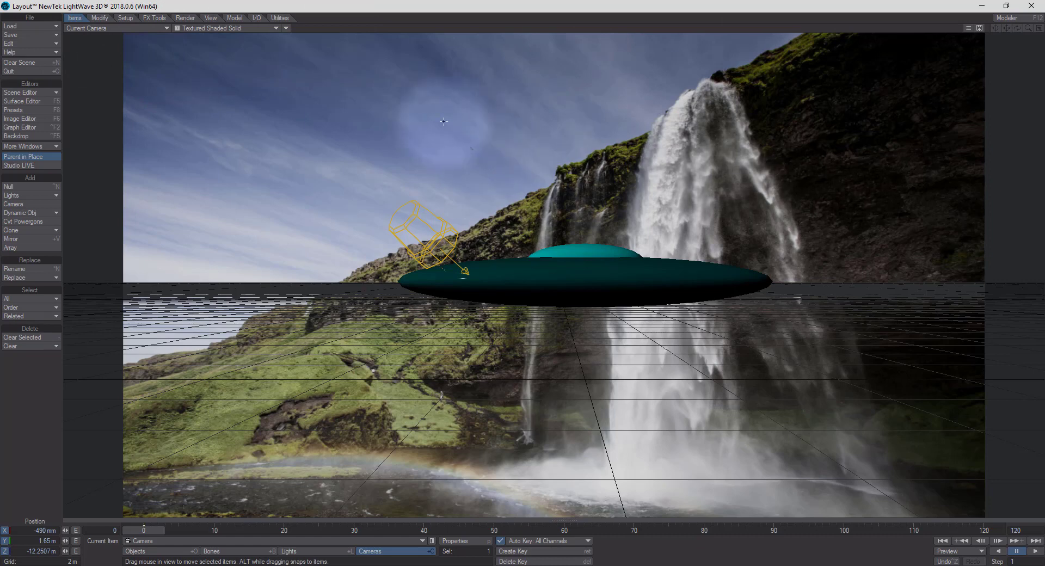
# Step: Split the workspace into a Double Vertical viewport layout and set the second viewport to Perspective
pyautogui.click(286, 27)
pyautogui.moveTo(313, 157)
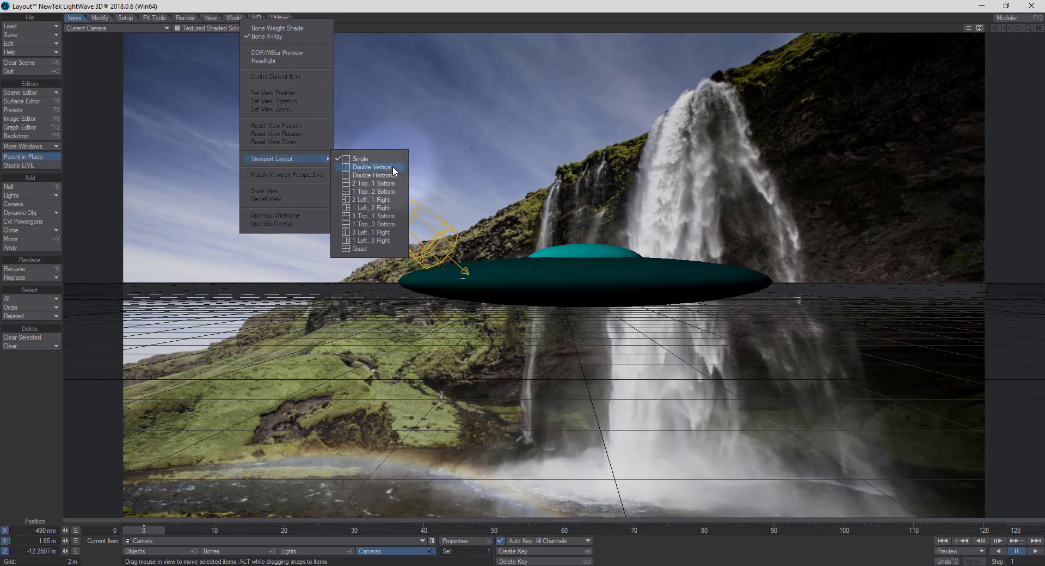
pyautogui.click(372, 166)
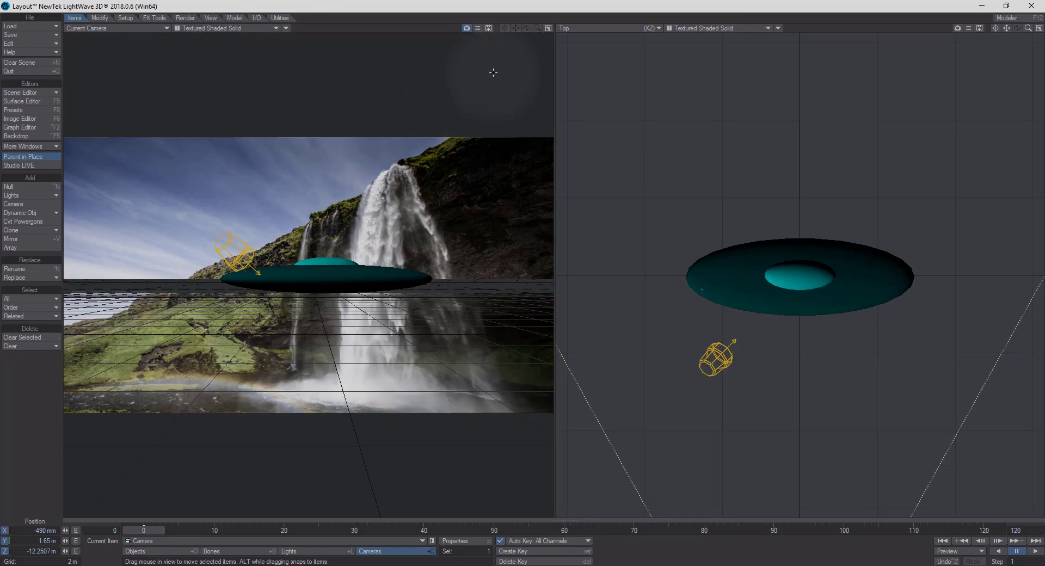
pyautogui.click(609, 27)
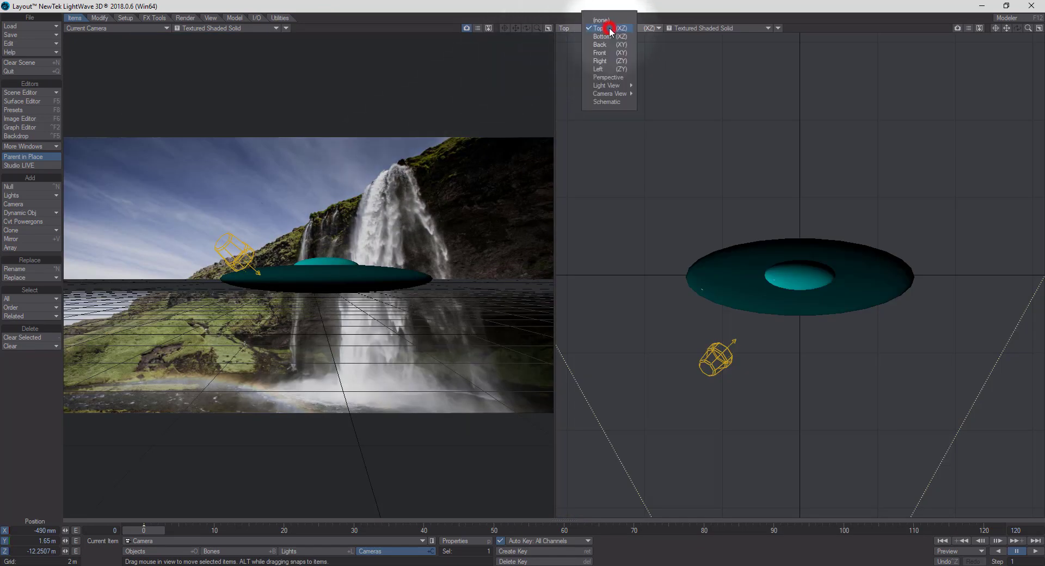
pyautogui.click(607, 77)
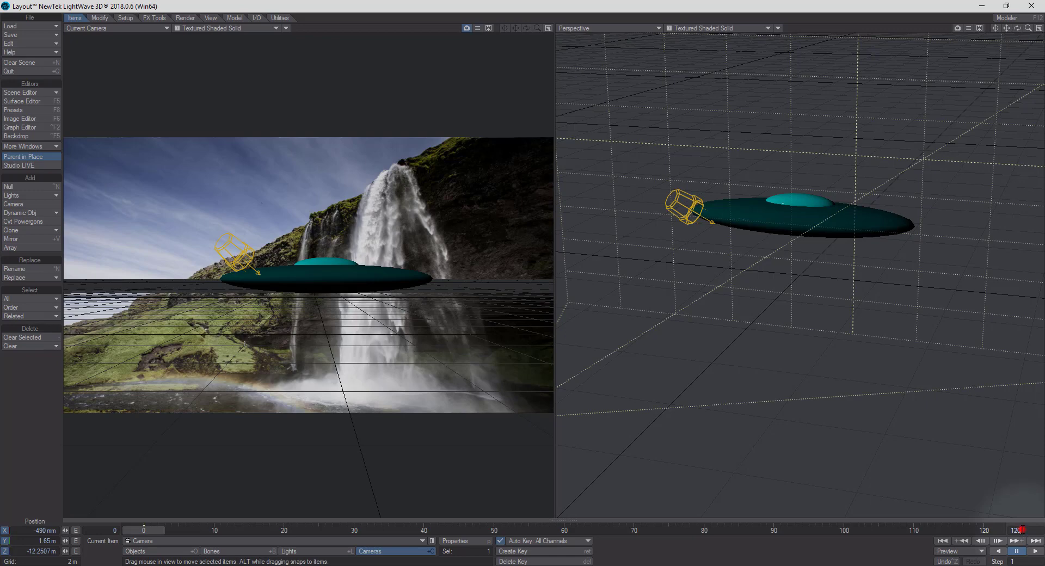
pyautogui.click(1018, 530)
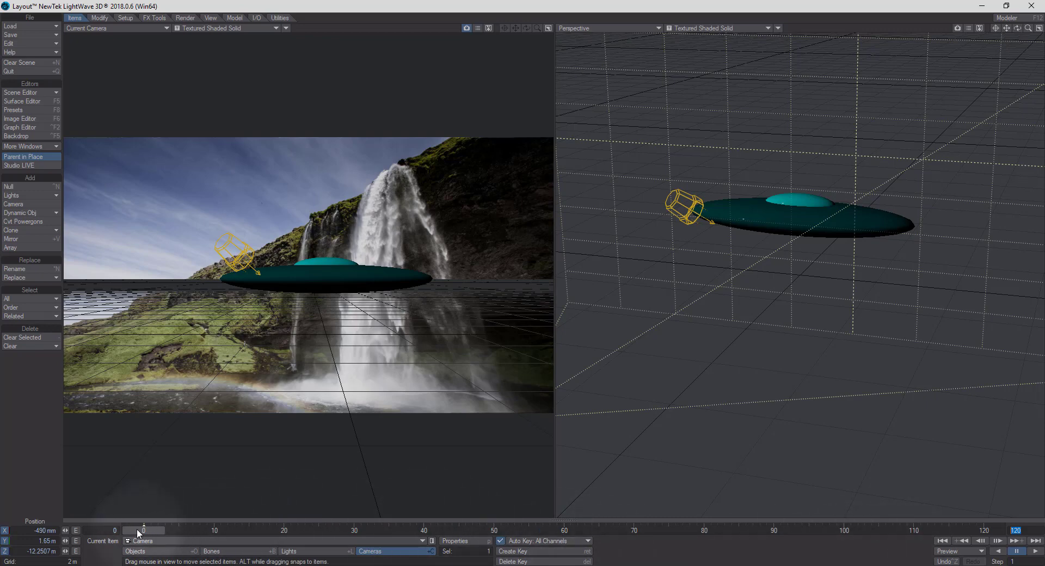
# Step: Select the ship, change the second viewport to Top view, and move the ship away from the camera to about Z 7.77 m
pyautogui.click(323, 280)
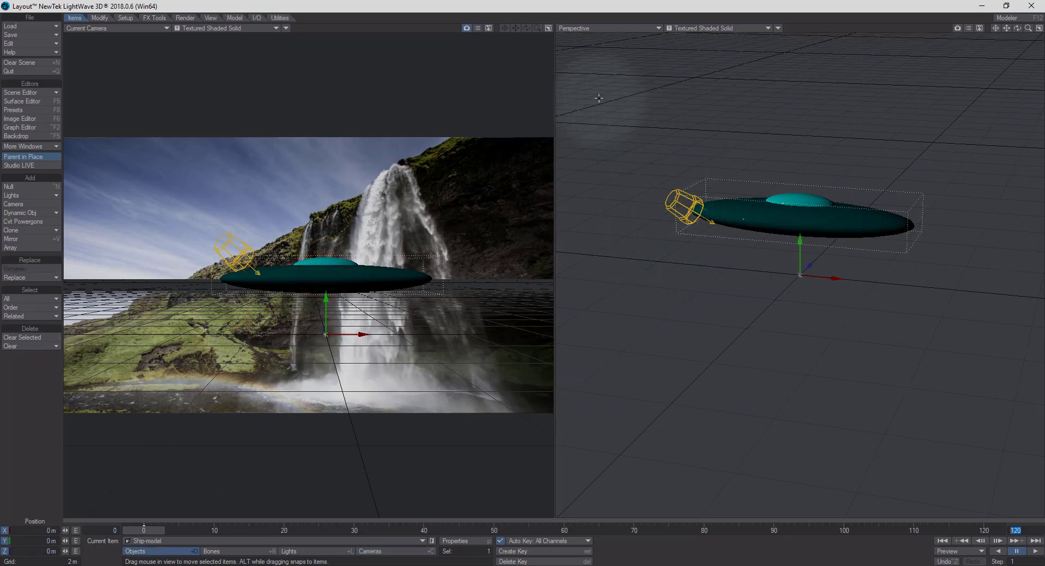
pyautogui.click(604, 30)
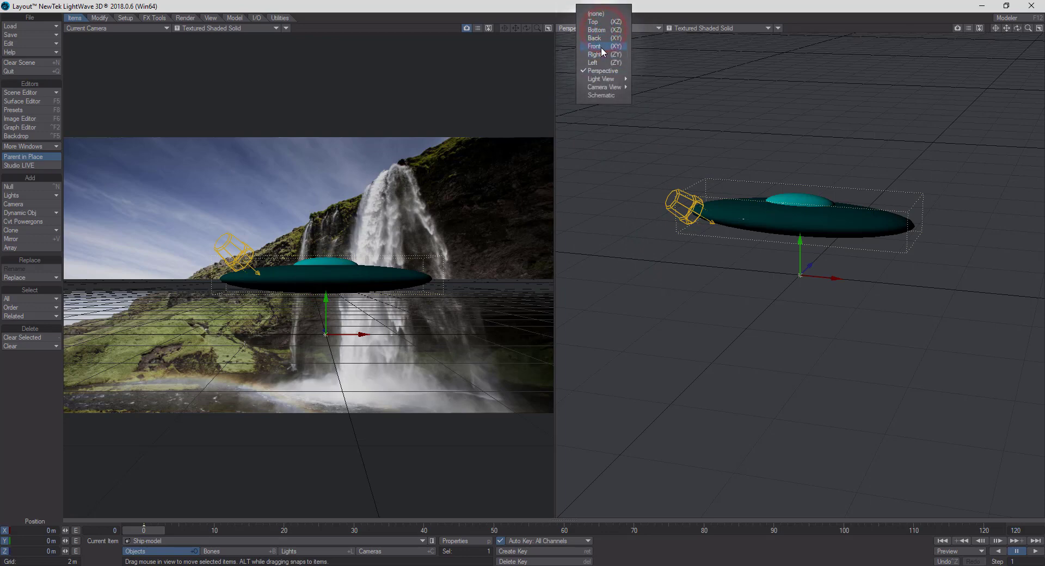
pyautogui.click(601, 23)
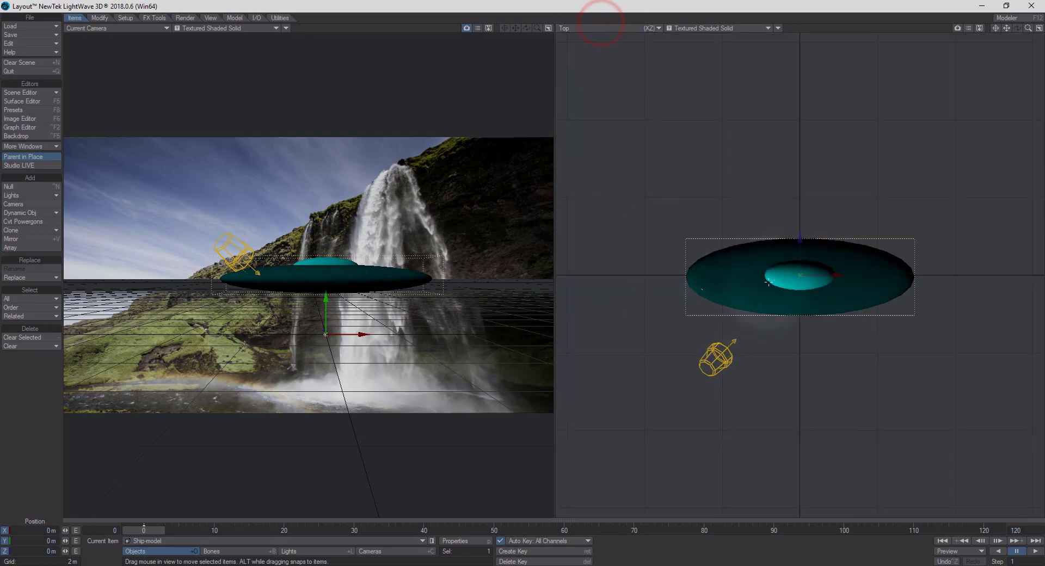
pyautogui.moveTo(802, 255); pyautogui.dragTo(802, 78)
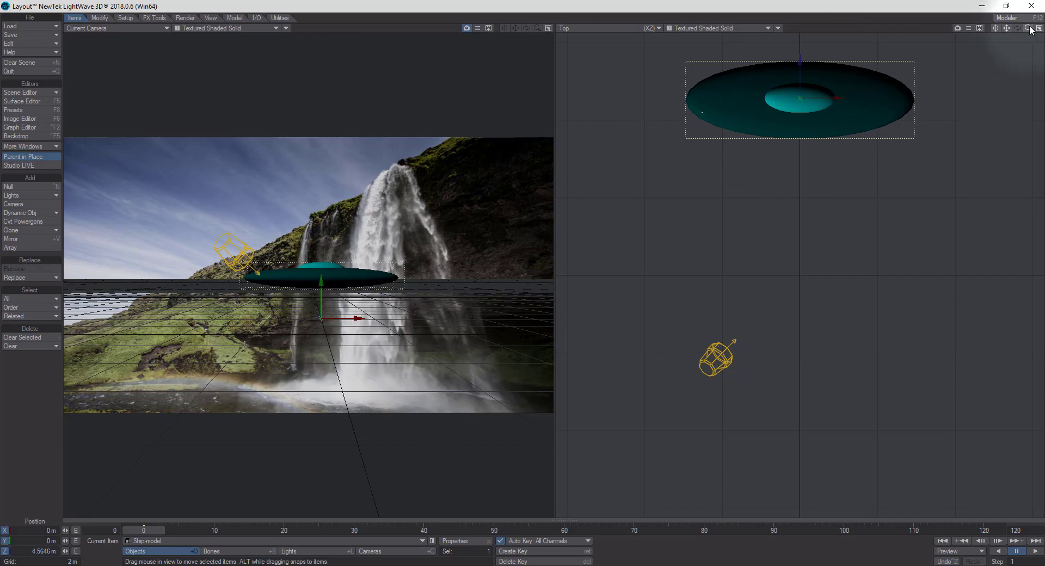
pyautogui.moveTo(1029, 28); pyautogui.dragTo(980, 46)
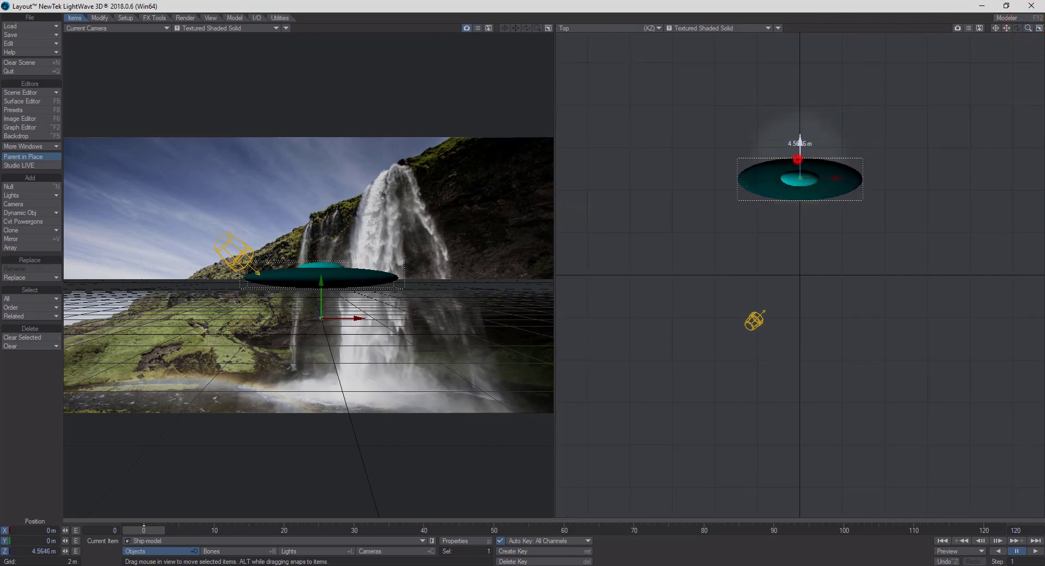
pyautogui.moveTo(798, 159); pyautogui.dragTo(800, 76)
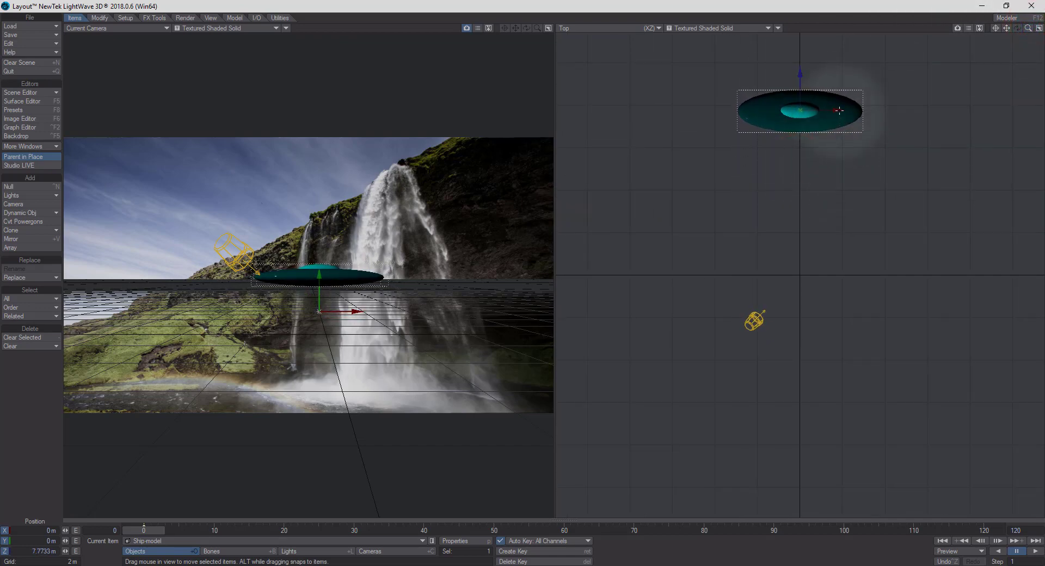
# Step: Move the ship to about X -5.90 m, Y -1.93 m and Z 8.11 m, over the grassy slope
pyautogui.moveTo(838, 110); pyautogui.dragTo(715, 111)
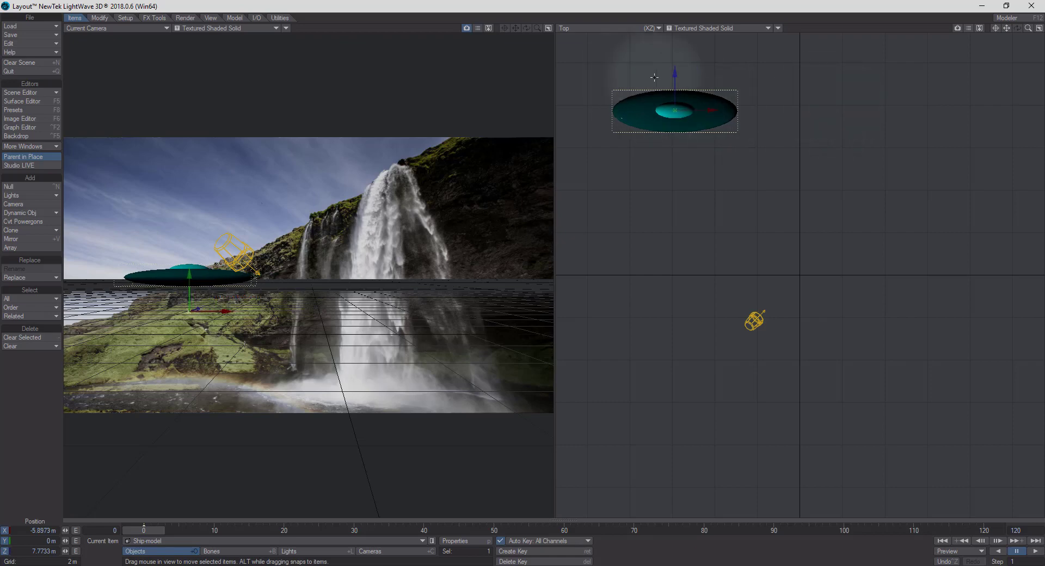
pyautogui.moveTo(675, 76)
pyautogui.mouseDown()
pyautogui.moveTo(675, 101)
pyautogui.moveTo(675, 70)
pyautogui.mouseUp()
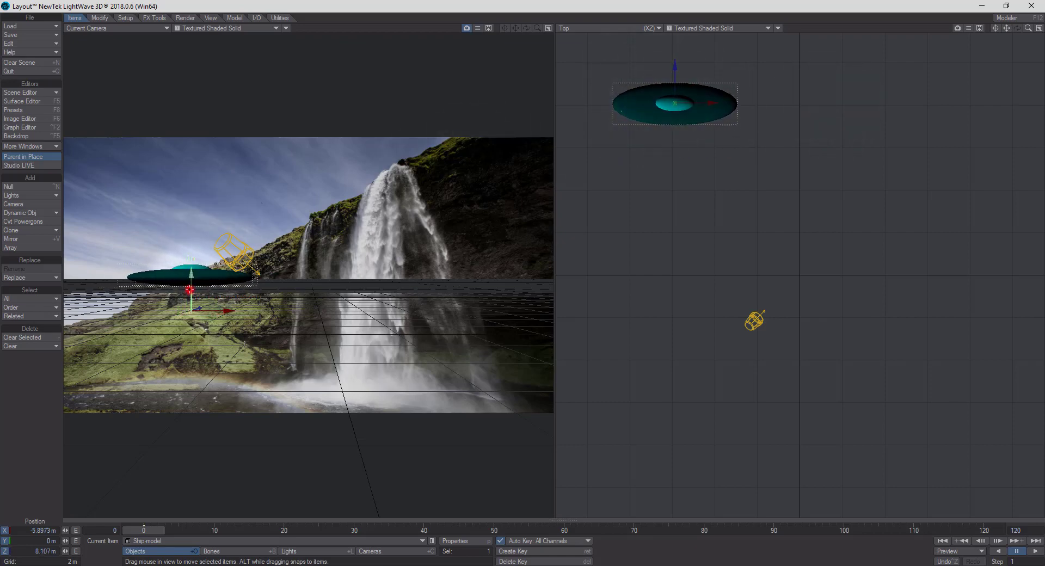
pyautogui.moveTo(190, 289)
pyautogui.mouseDown()
pyautogui.moveTo(191, 305)
pyautogui.moveTo(181, 279)
pyautogui.mouseUp()
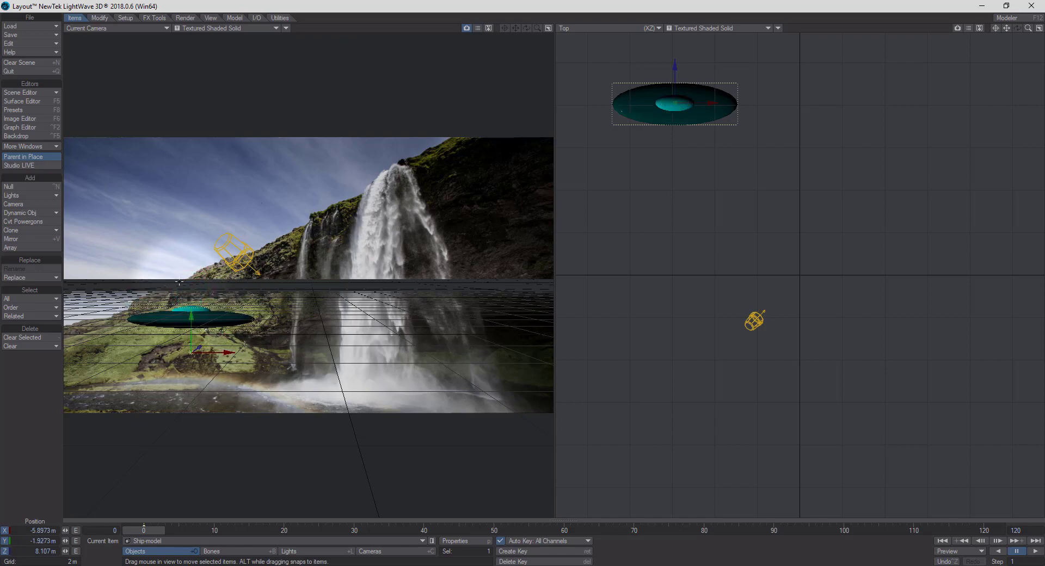
# Step: Rotate the ship to a pitch of about -12° and a bank of about 27.4°
pyautogui.press('y')
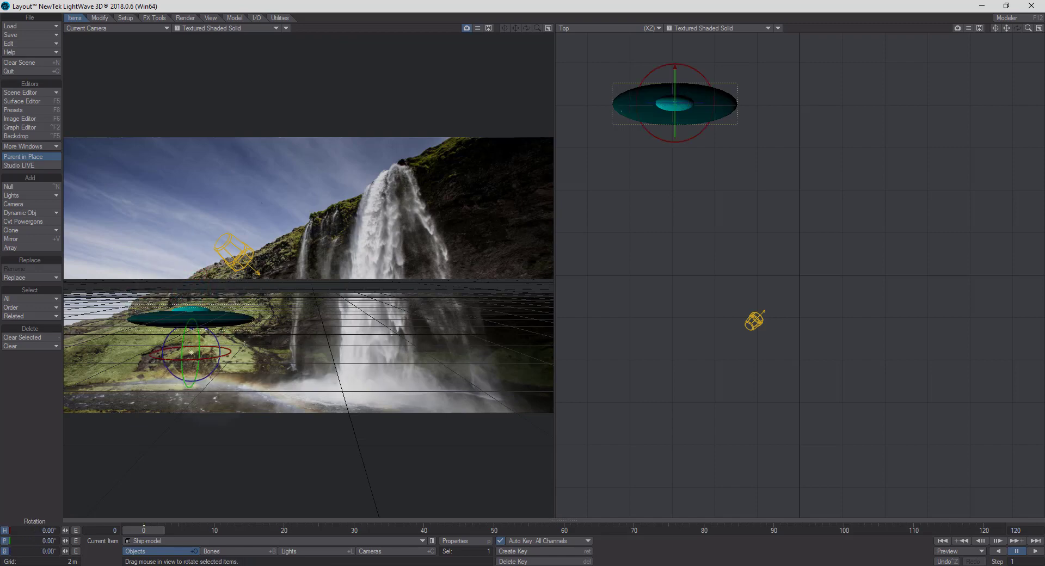
pyautogui.moveTo(211, 377); pyautogui.dragTo(188, 484)
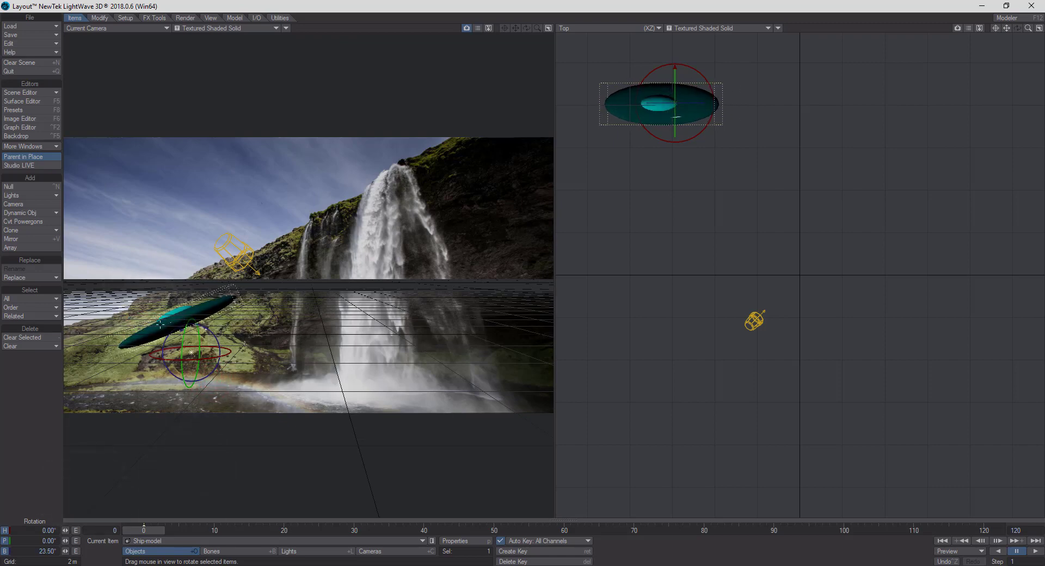
pyautogui.moveTo(168, 333); pyautogui.dragTo(193, 306)
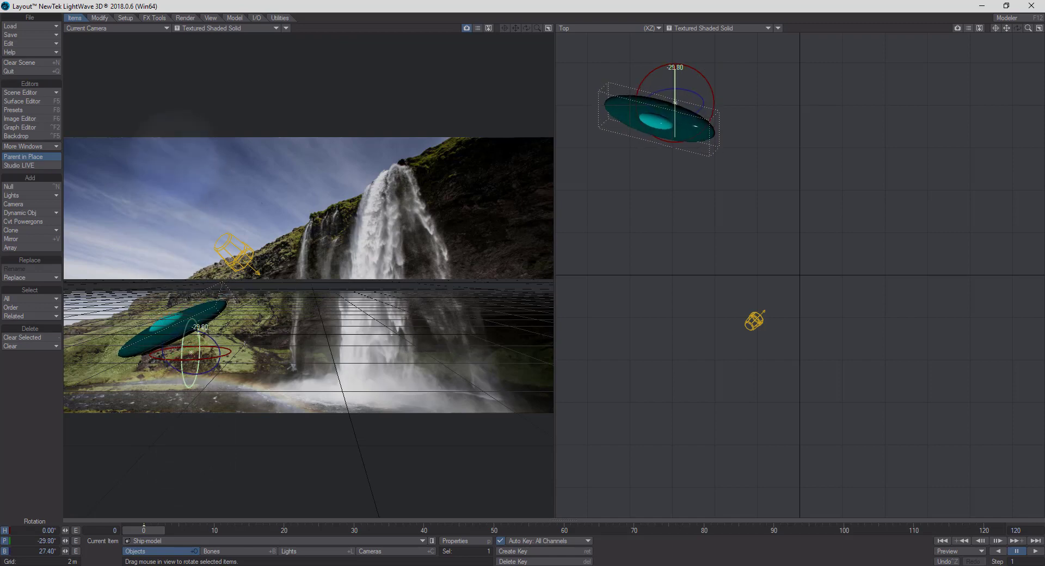
pyautogui.moveTo(176, 160); pyautogui.dragTo(177, 160)
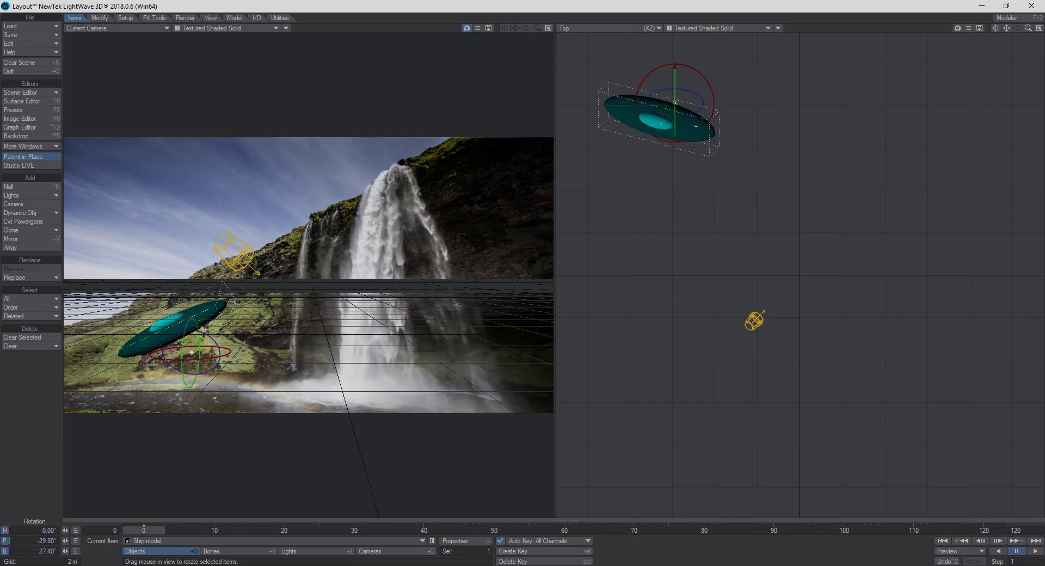
pyautogui.moveTo(183, 341); pyautogui.dragTo(184, 353)
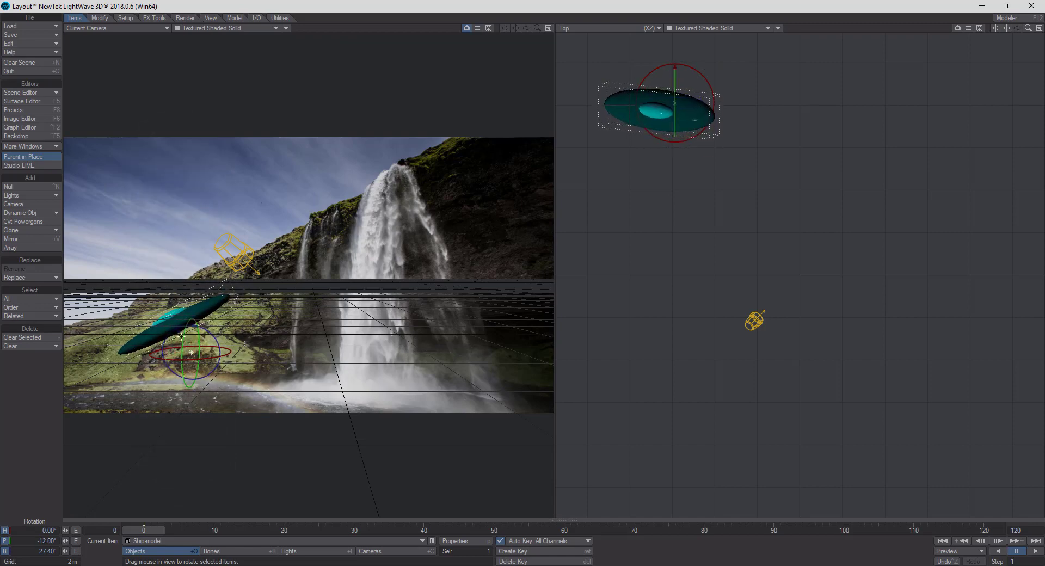
# Step: Move the tilted ship farther from the camera, to about X -6.33 m and Z 11.37 m
pyautogui.press('t')
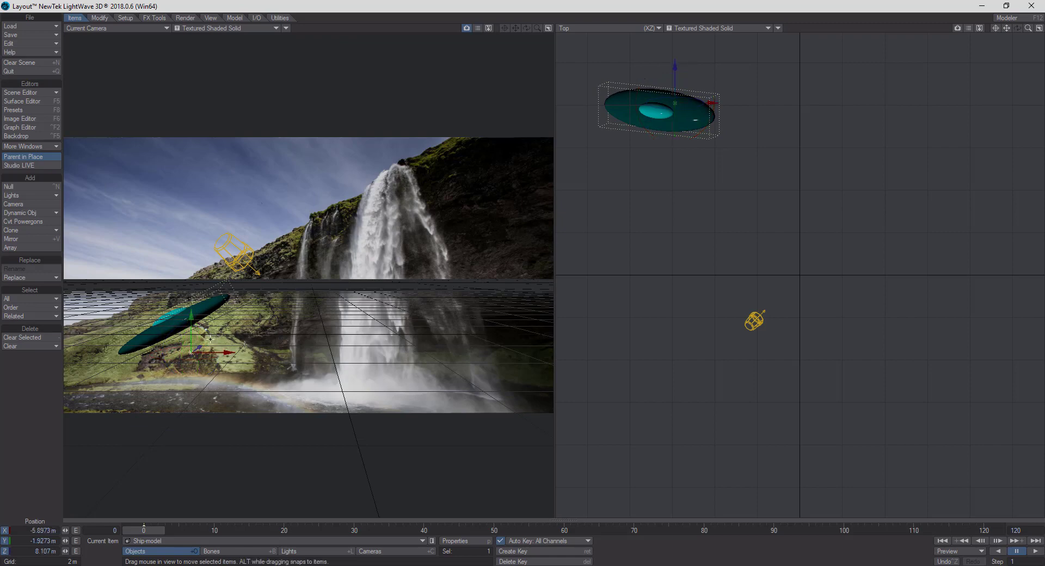
pyautogui.moveTo(231, 351); pyautogui.dragTo(221, 350)
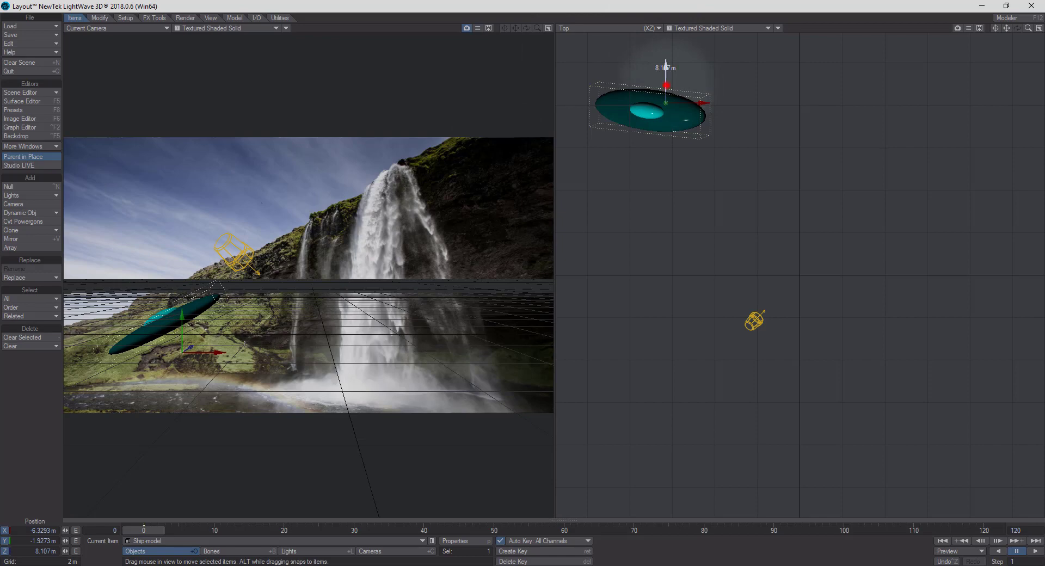
pyautogui.moveTo(665, 61); pyautogui.dragTo(666, 3)
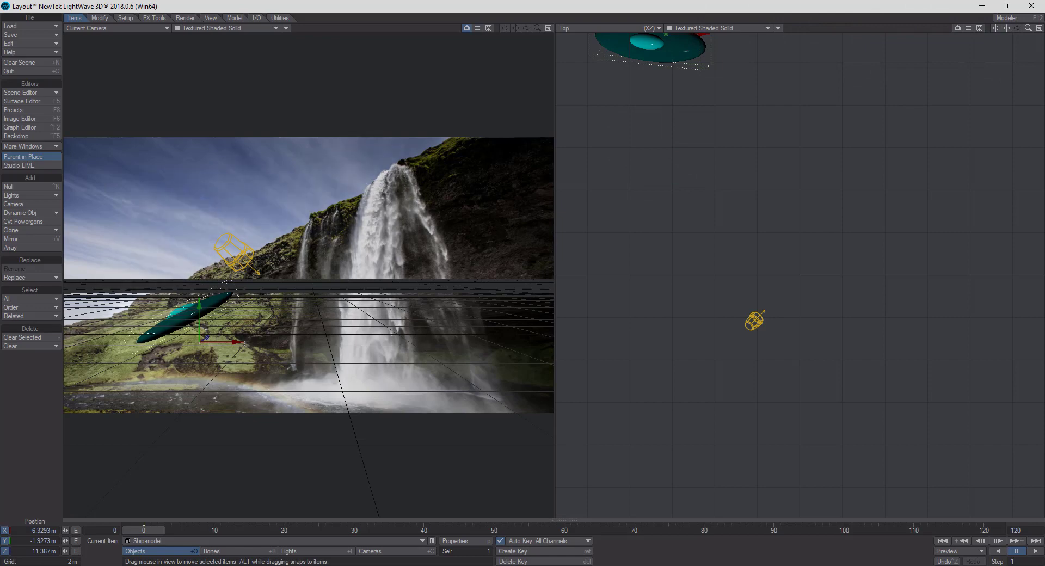
# Step: Scale the ship down uniformly to about 0.644 with the Size tool
pyautogui.click(98, 18)
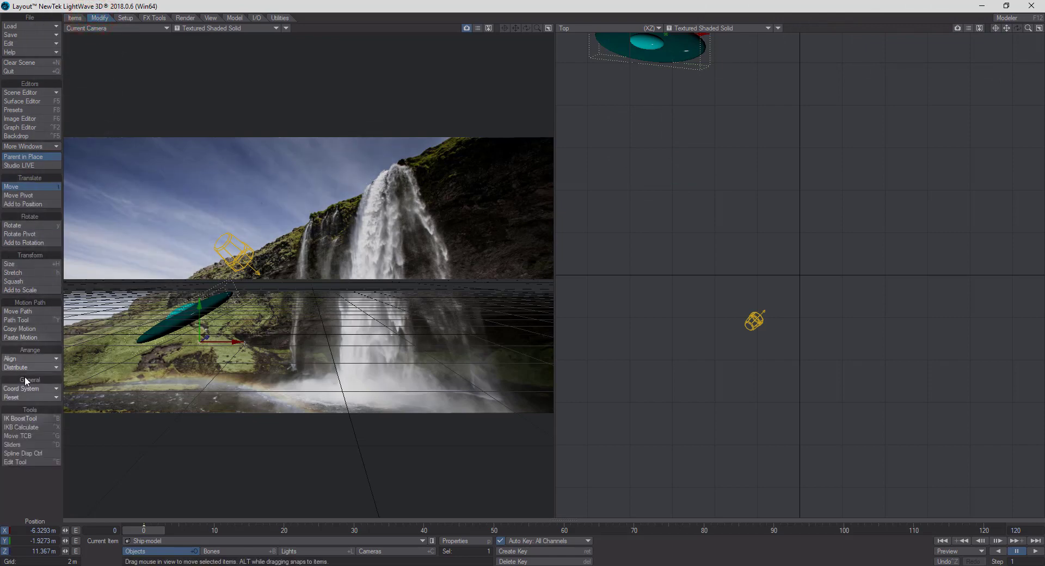
pyautogui.click(23, 264)
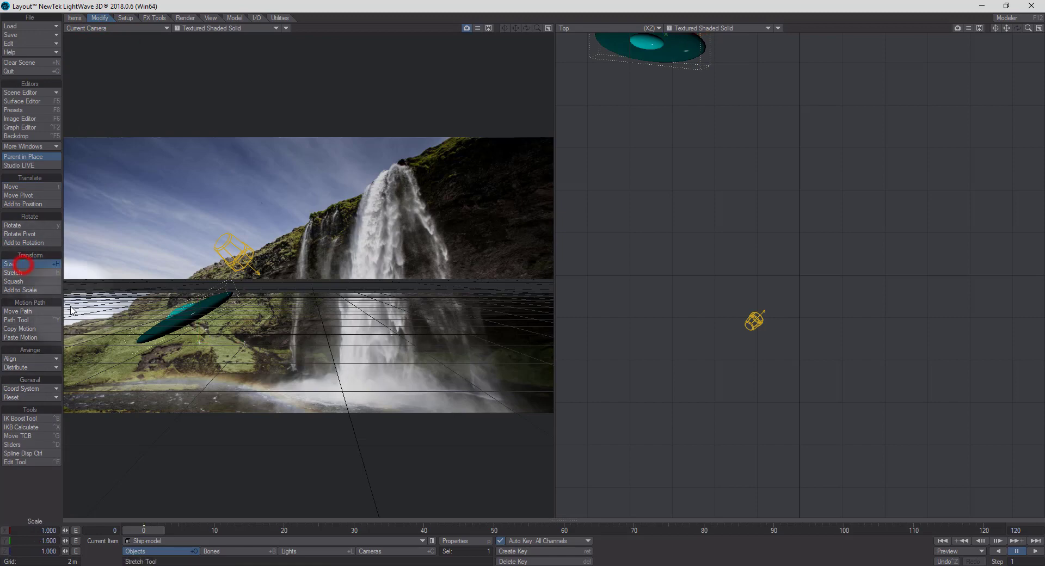
pyautogui.moveTo(199, 312); pyautogui.dragTo(180, 313)
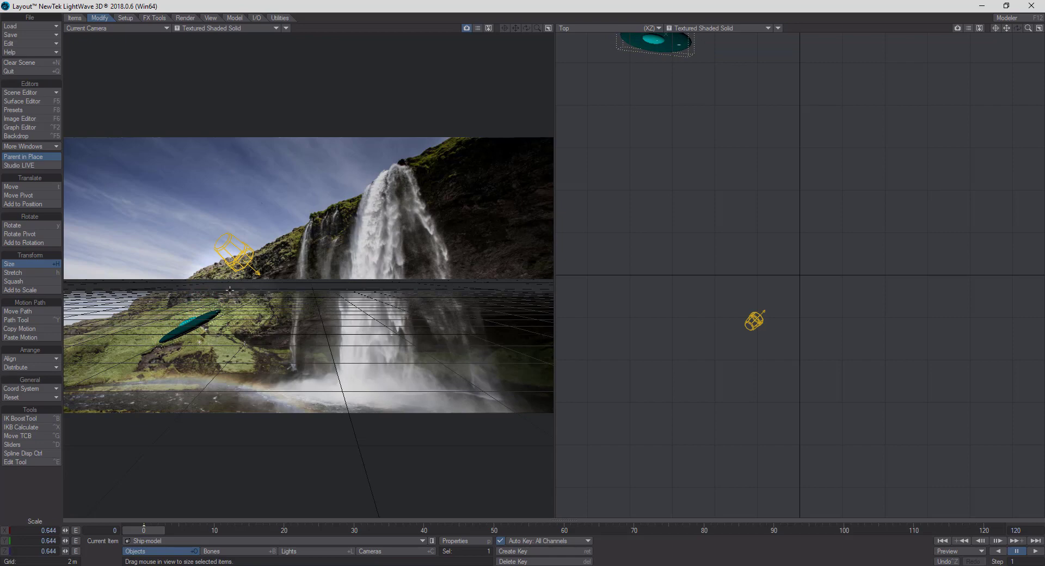
# Step: Set the ship's starting position at frame 0 to about X -8.24 m and Y -1.36 m
pyautogui.press('t')
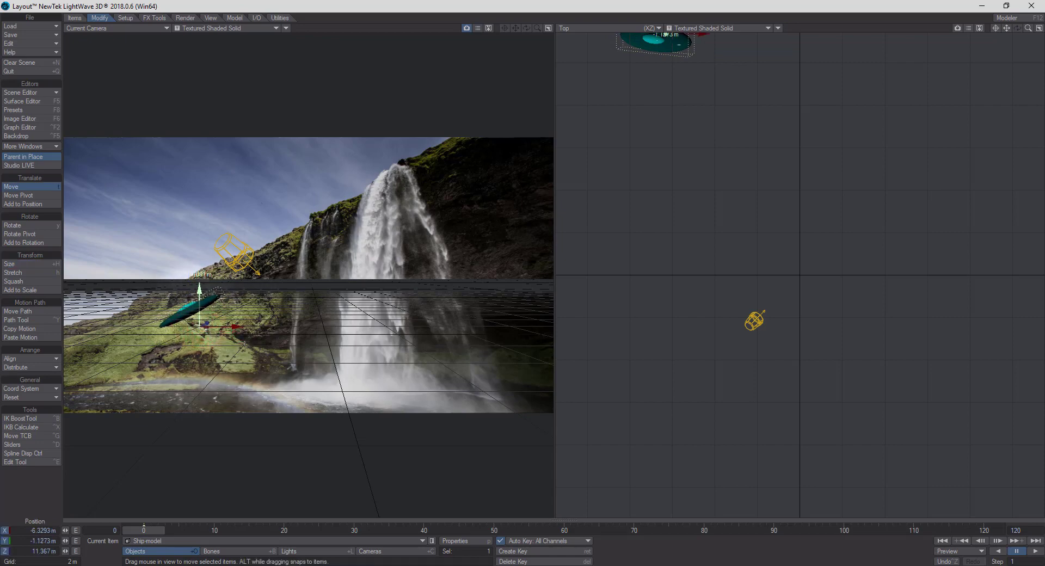
pyautogui.moveTo(234, 325); pyautogui.dragTo(209, 325)
pyautogui.moveTo(175, 292); pyautogui.dragTo(175, 299)
pyautogui.moveTo(217, 332); pyautogui.dragTo(212, 331)
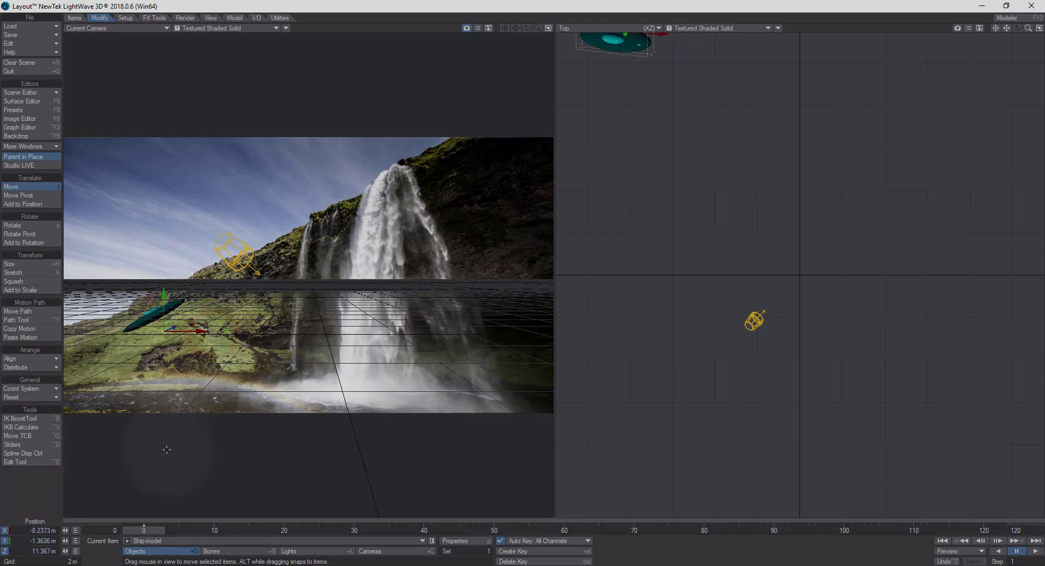
# Step: At frame 60, keyframe the ship up in the sky at about X -3.34 m, Y 5.31 m and Z 8.21 m
pyautogui.moveTo(149, 530); pyautogui.dragTo(506, 530)
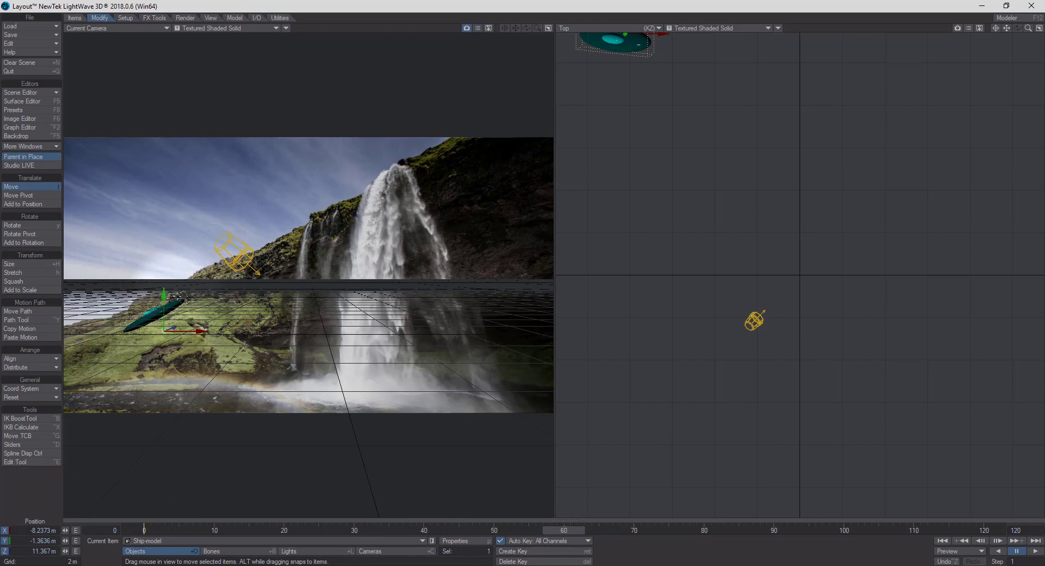
pyautogui.moveTo(164, 324); pyautogui.dragTo(179, 329)
pyautogui.moveTo(178, 224); pyautogui.dragTo(389, 196)
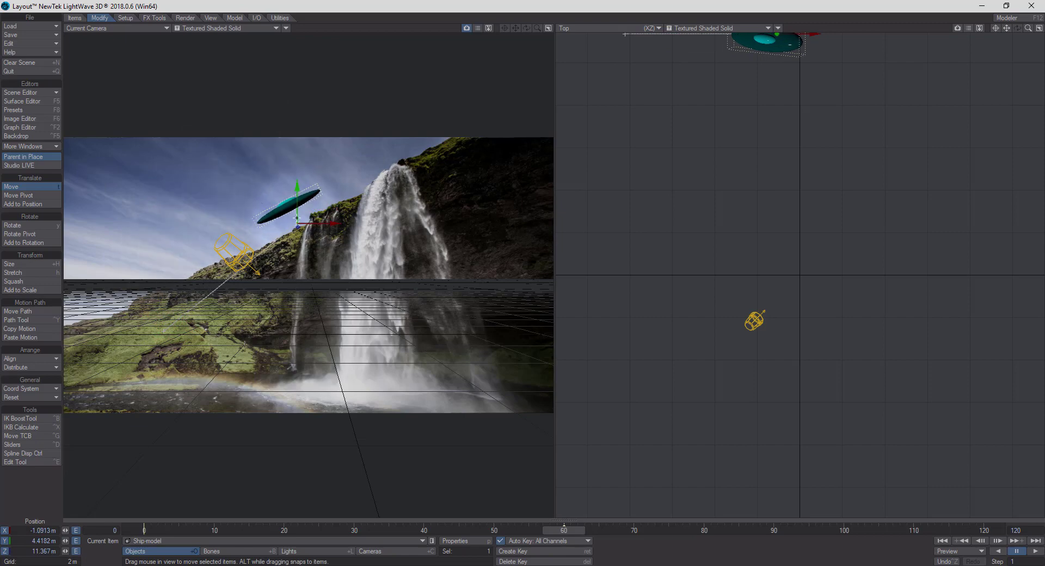
pyautogui.moveTo(296, 224)
pyautogui.mouseDown()
pyautogui.moveTo(298, 211)
pyautogui.moveTo(275, 206)
pyautogui.moveTo(294, 206)
pyautogui.mouseUp()
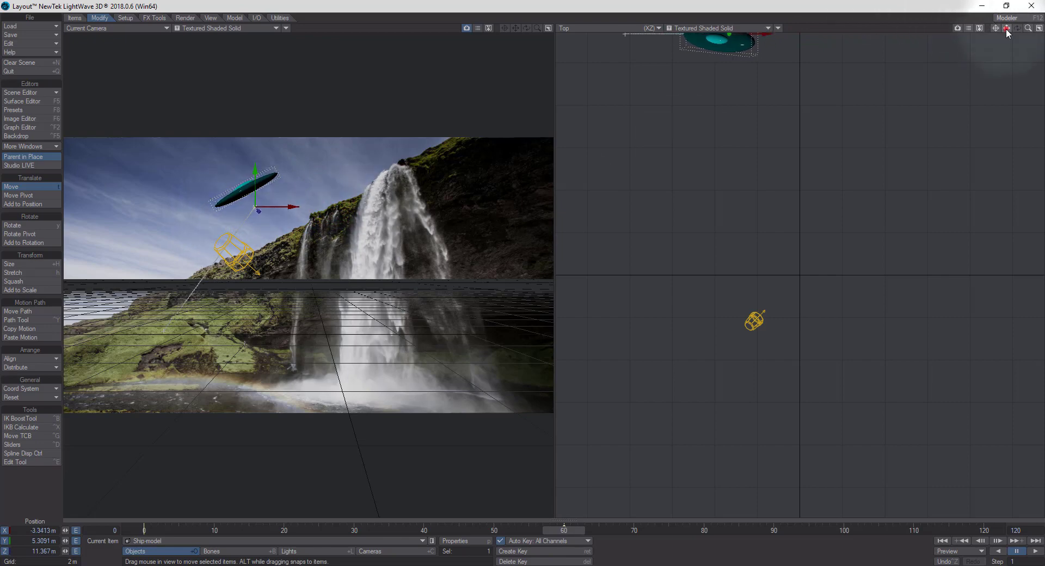
pyautogui.moveTo(1006, 28); pyautogui.dragTo(1011, 64)
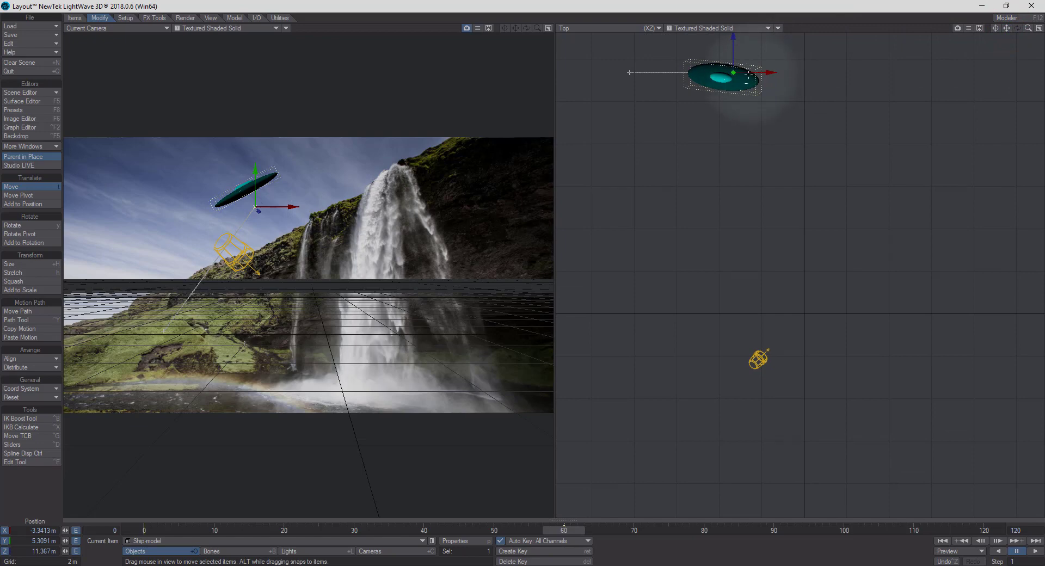
pyautogui.moveTo(733, 56); pyautogui.dragTo(734, 106)
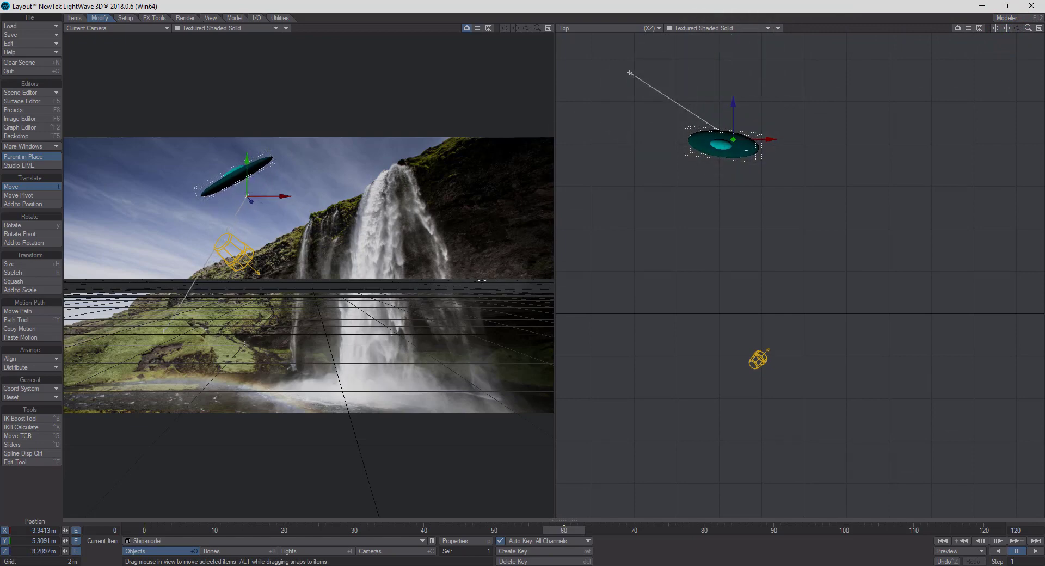
# Step: At frame 120, keyframe the ship past the camera at about X 3.82 m, Y 1.45 m and Z -8.53 m, and preview the motion
pyautogui.moveTo(572, 531); pyautogui.dragTo(983, 531)
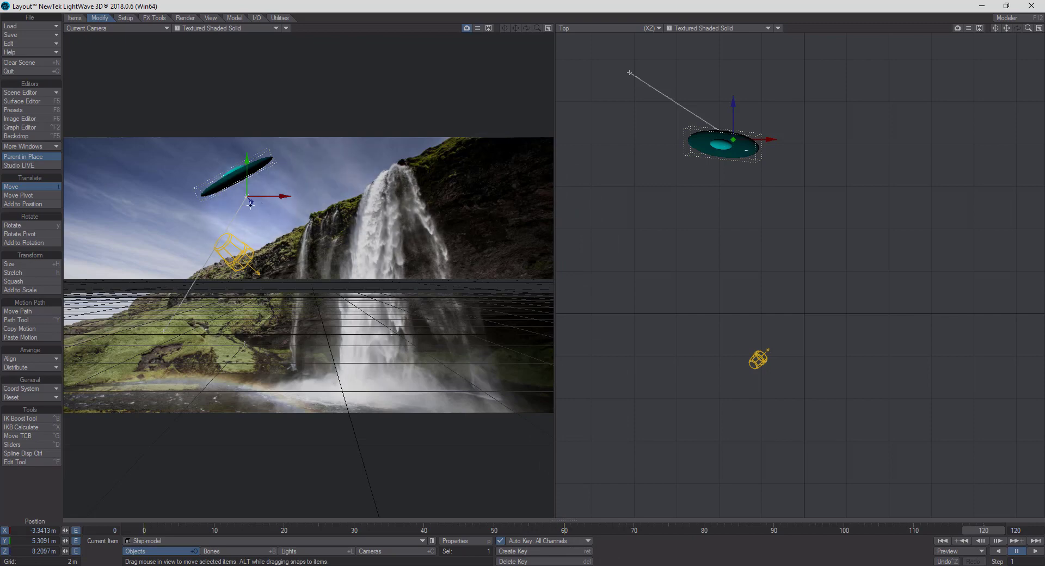
pyautogui.moveTo(262, 197); pyautogui.dragTo(347, 197)
pyautogui.moveTo(818, 103); pyautogui.dragTo(817, 333)
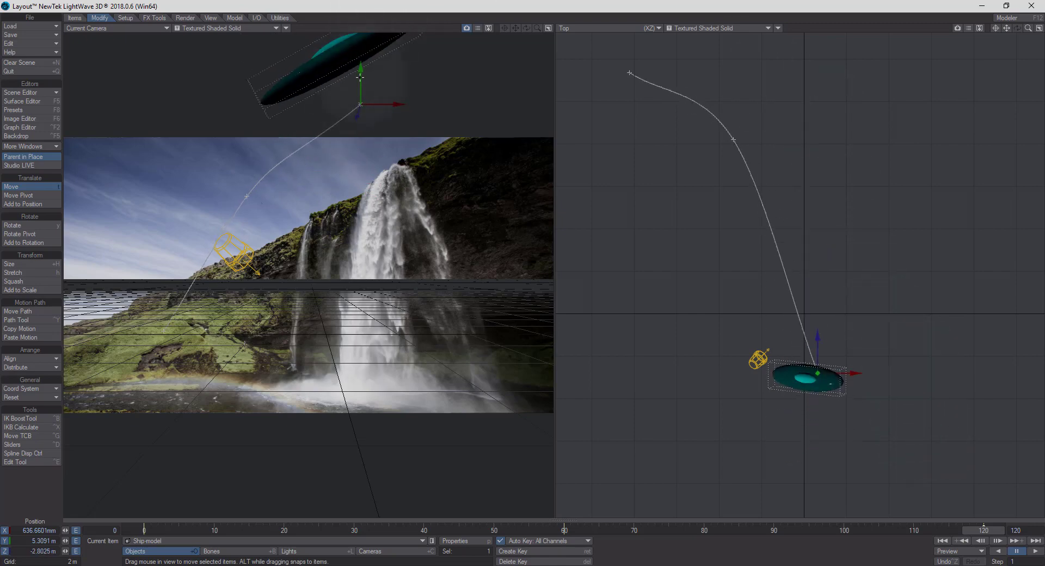
pyautogui.moveTo(360, 78); pyautogui.dragTo(360, 163)
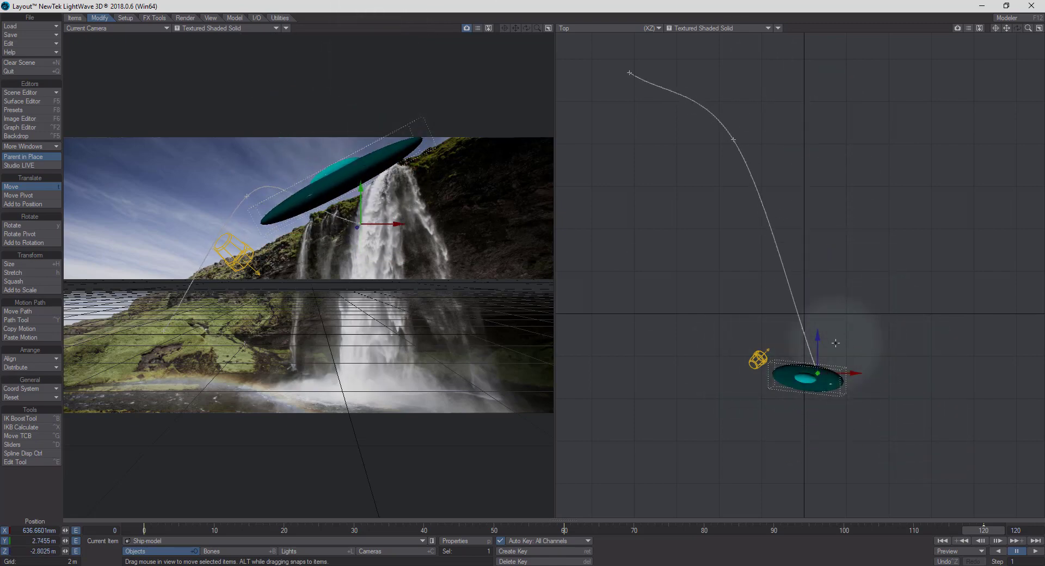
pyautogui.moveTo(818, 343); pyautogui.dragTo(817, 435)
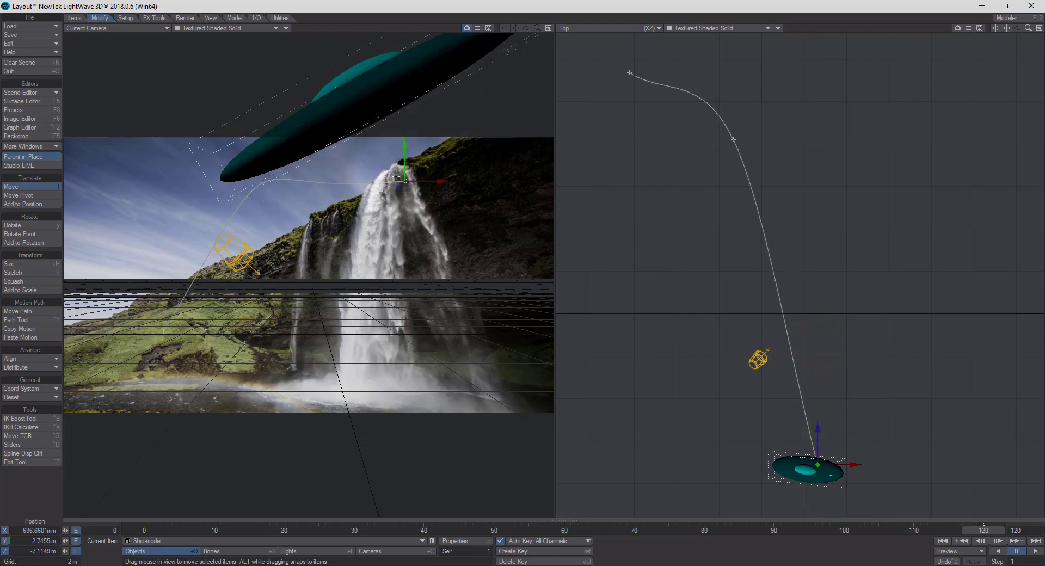
pyautogui.moveTo(405, 144); pyautogui.dragTo(404, 146)
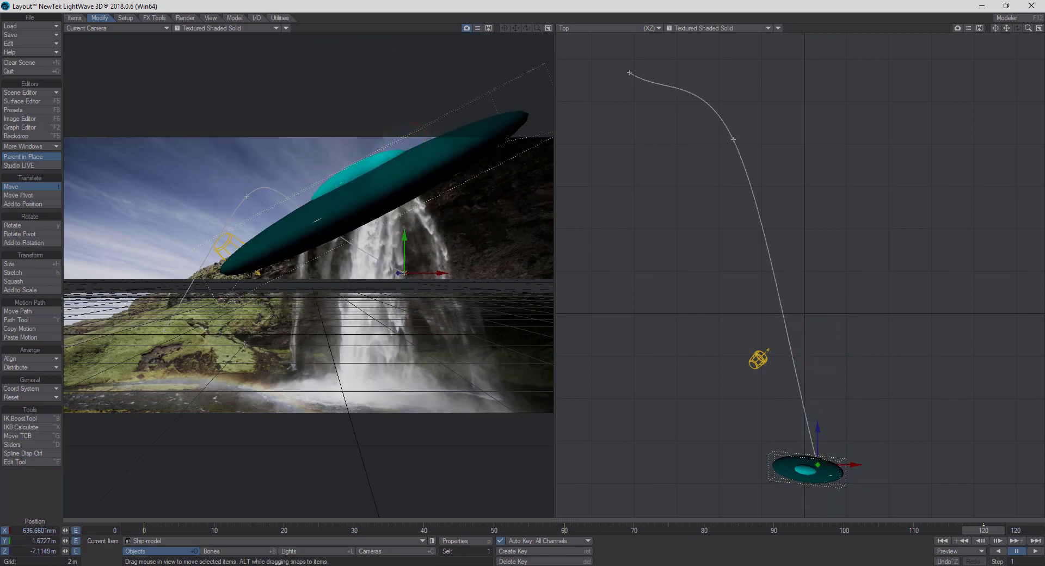
pyautogui.moveTo(818, 435); pyautogui.dragTo(817, 465)
pyautogui.moveTo(441, 251); pyautogui.dragTo(441, 256)
pyautogui.moveTo(462, 298); pyautogui.dragTo(590, 255)
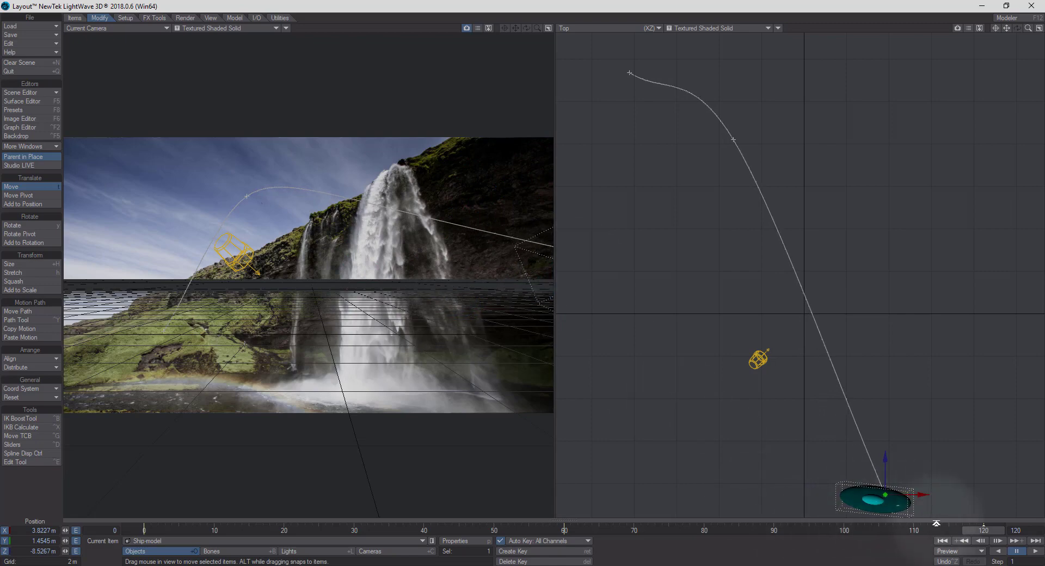
pyautogui.click(1037, 552)
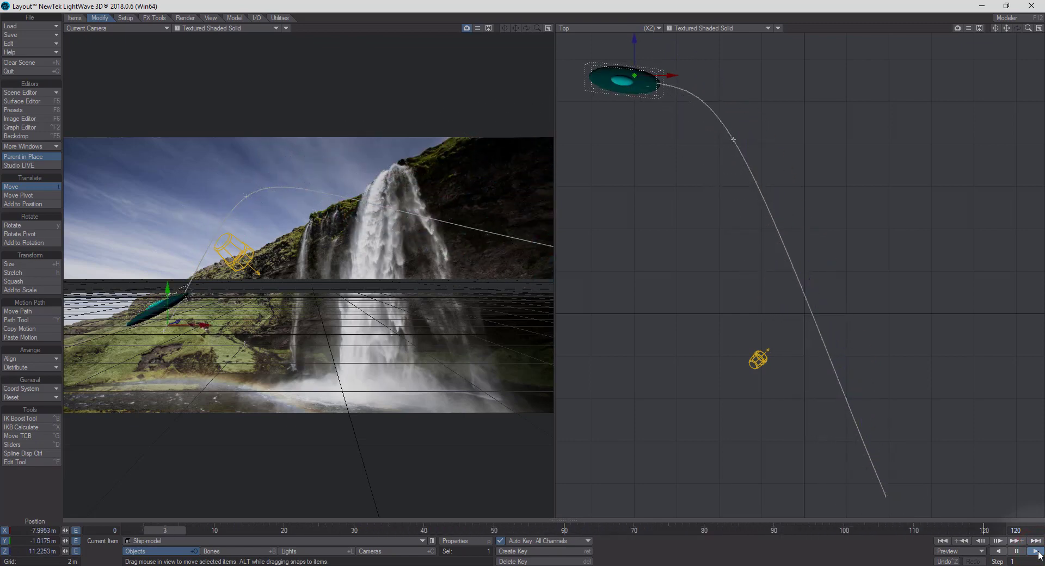
pyautogui.click(1017, 552)
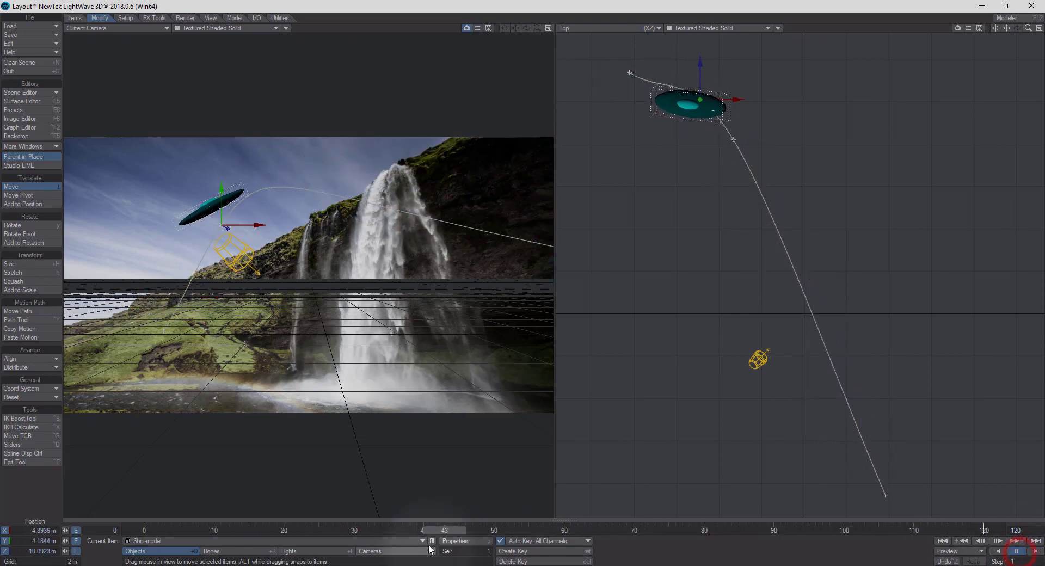
# Step: Change the ship's pitch at frame 120 and play the animation from frame 0 to check the tilt
pyautogui.moveTo(443, 532); pyautogui.dragTo(982, 522)
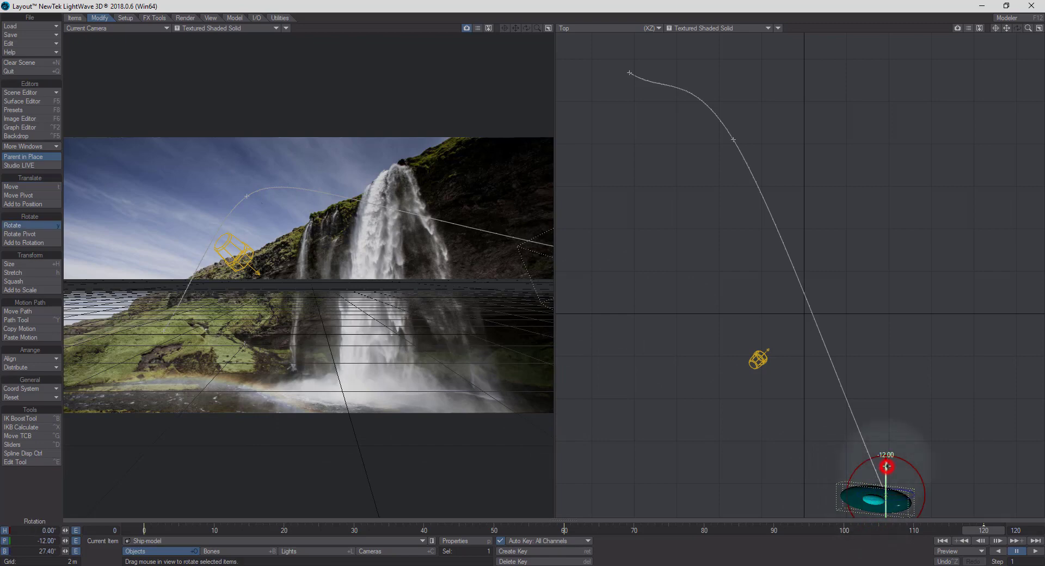
pyautogui.moveTo(886, 466); pyautogui.dragTo(984, 530)
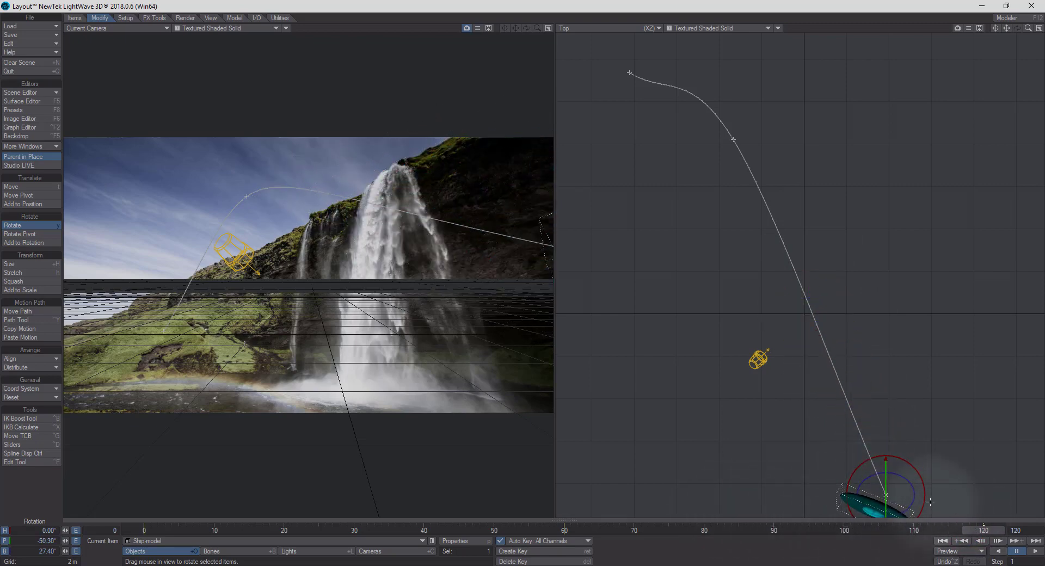
pyautogui.moveTo(886, 479); pyautogui.dragTo(838, 211)
pyautogui.moveTo(984, 531); pyautogui.dragTo(144, 530)
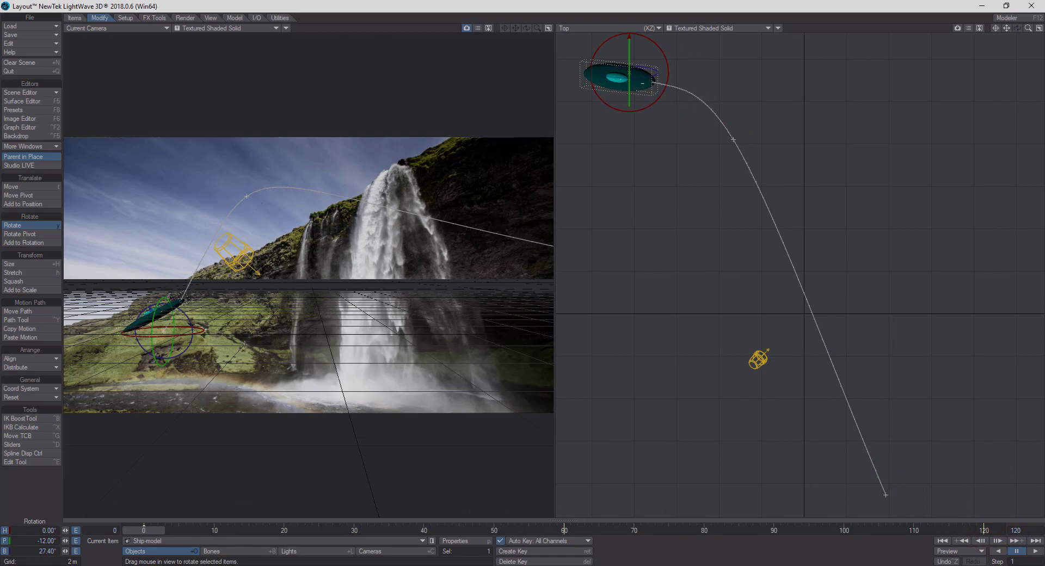
pyautogui.click(1035, 552)
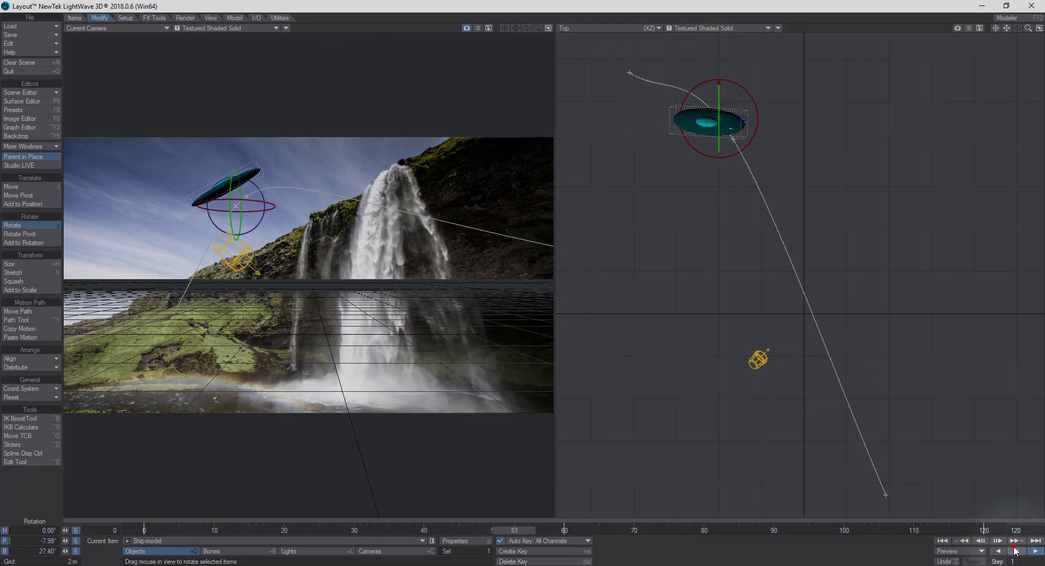
pyautogui.click(1016, 550)
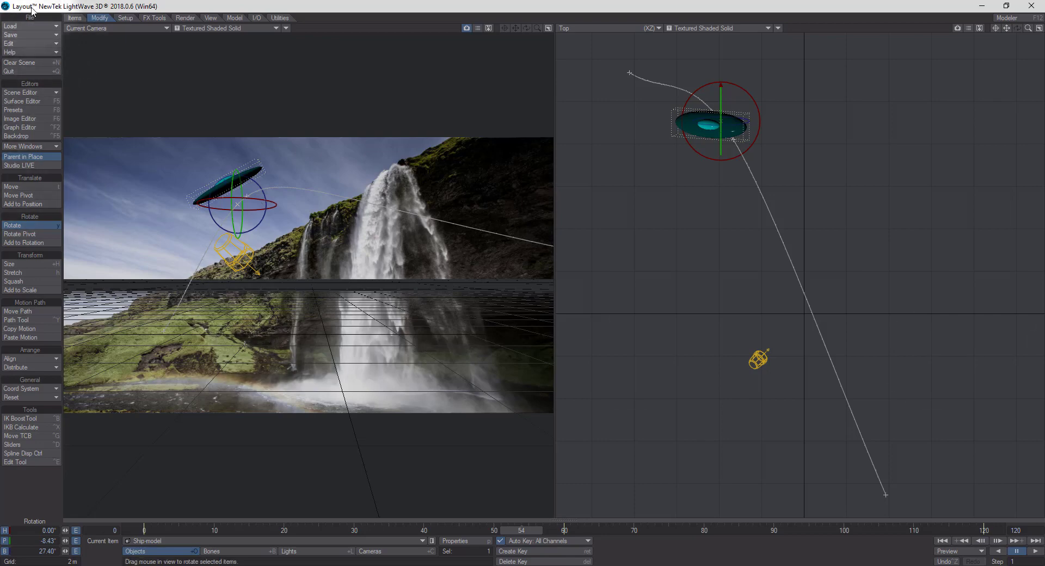
# Step: In the OpenGL options, set the motion path pre-frames and post-frames to 60, and scrub the timeline to check the displayed path
pyautogui.click(28, 44)
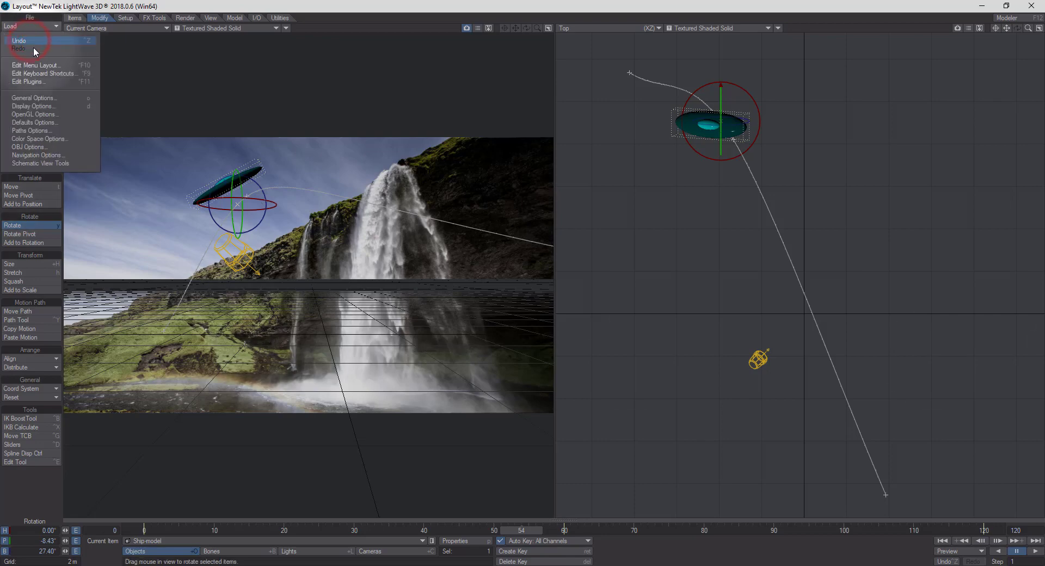
pyautogui.click(64, 114)
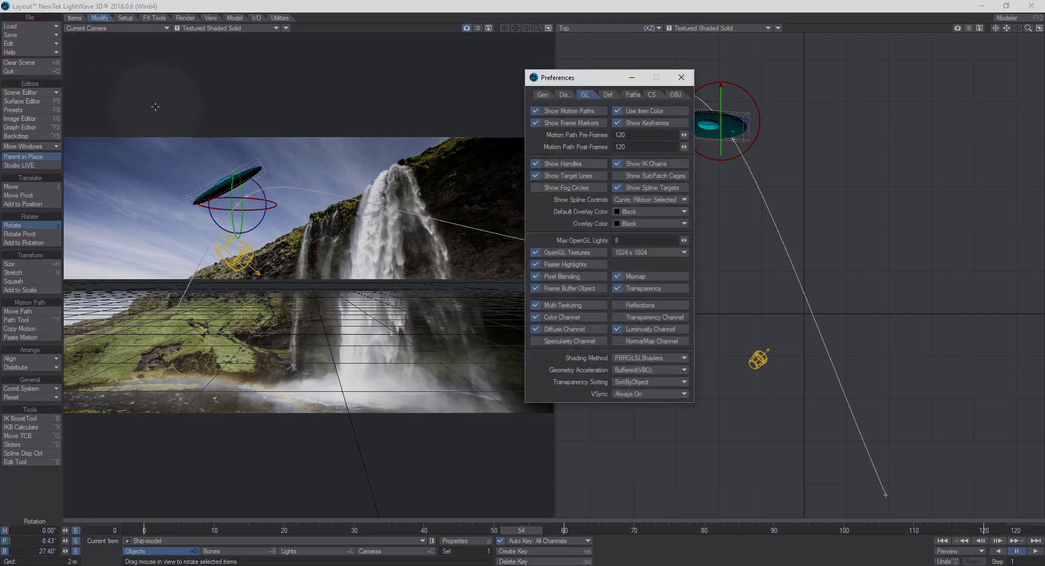
pyautogui.moveTo(570, 83); pyautogui.dragTo(491, 98)
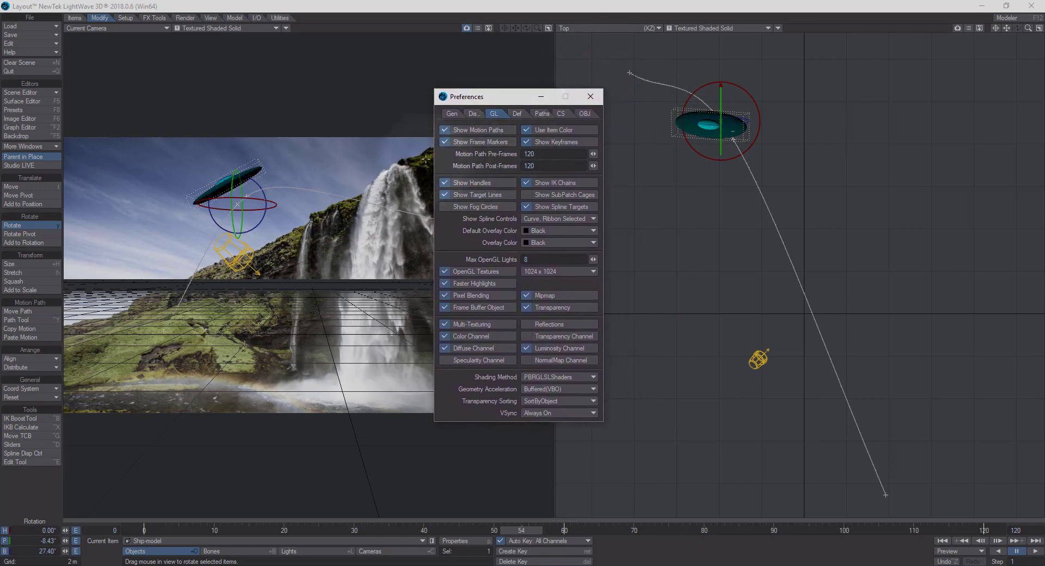
pyautogui.click(545, 154)
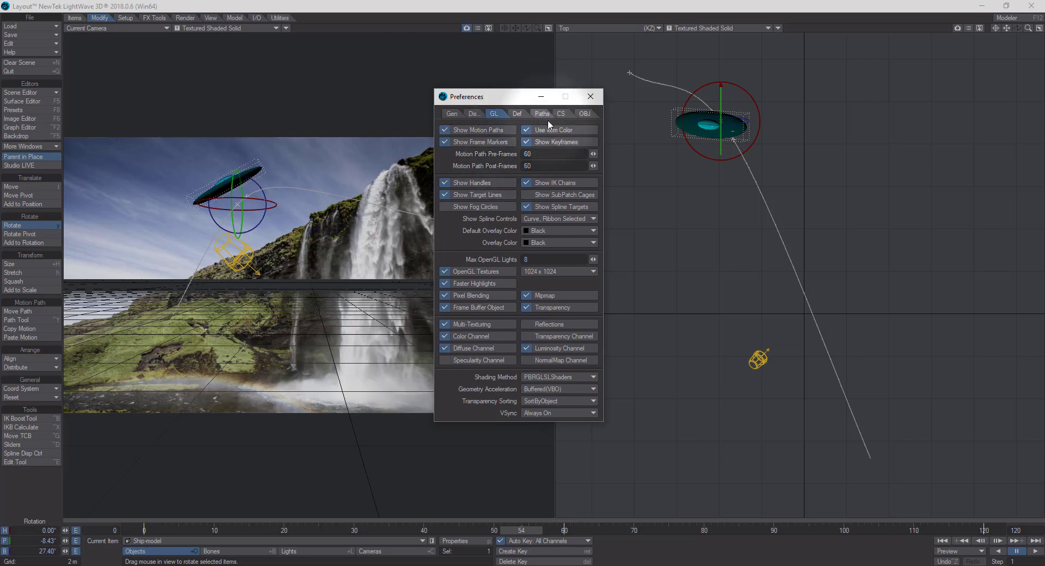
pyautogui.moveTo(527, 529); pyautogui.dragTo(144, 530)
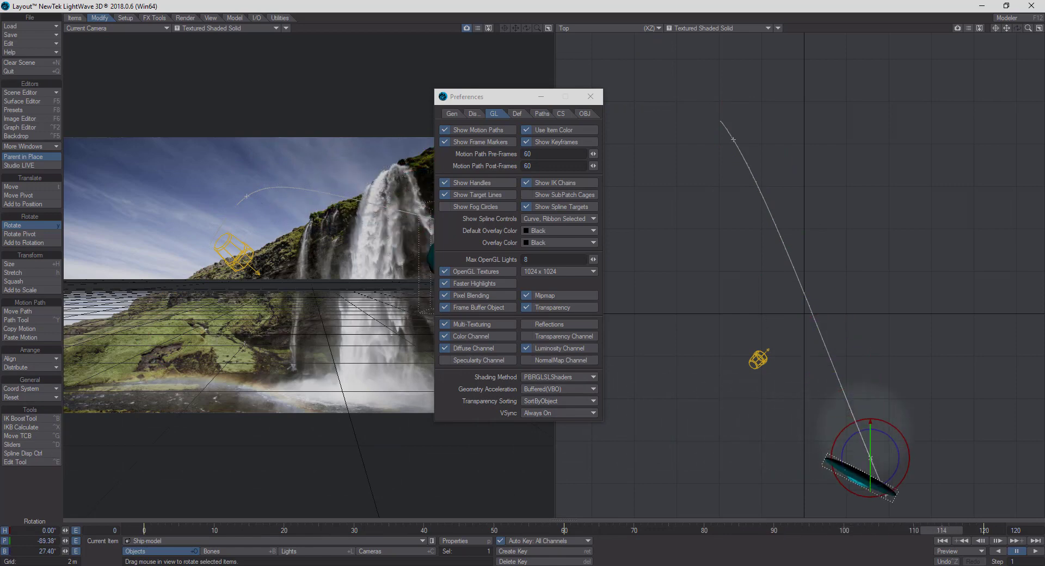
# Step: Set the motion path pre-frames and post-frames to 420, and close the preferences
pyautogui.click(554, 154)
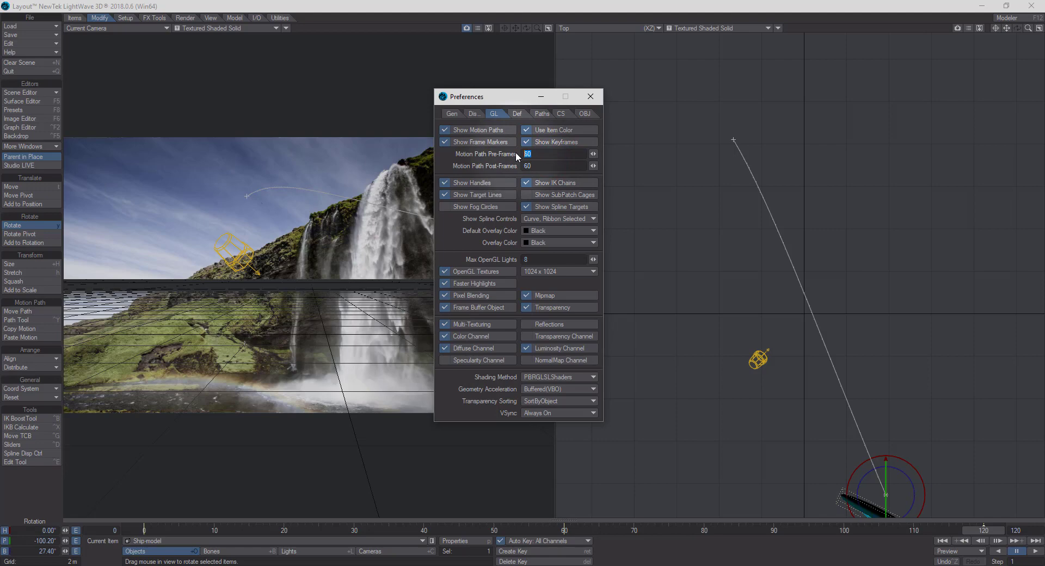
pyautogui.press('Tab')
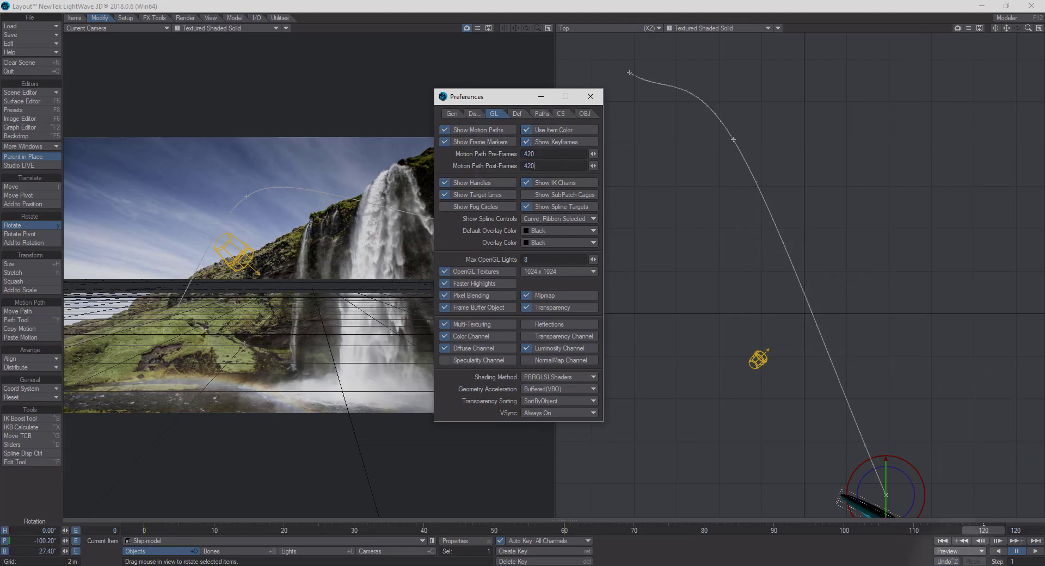
pyautogui.click(540, 155)
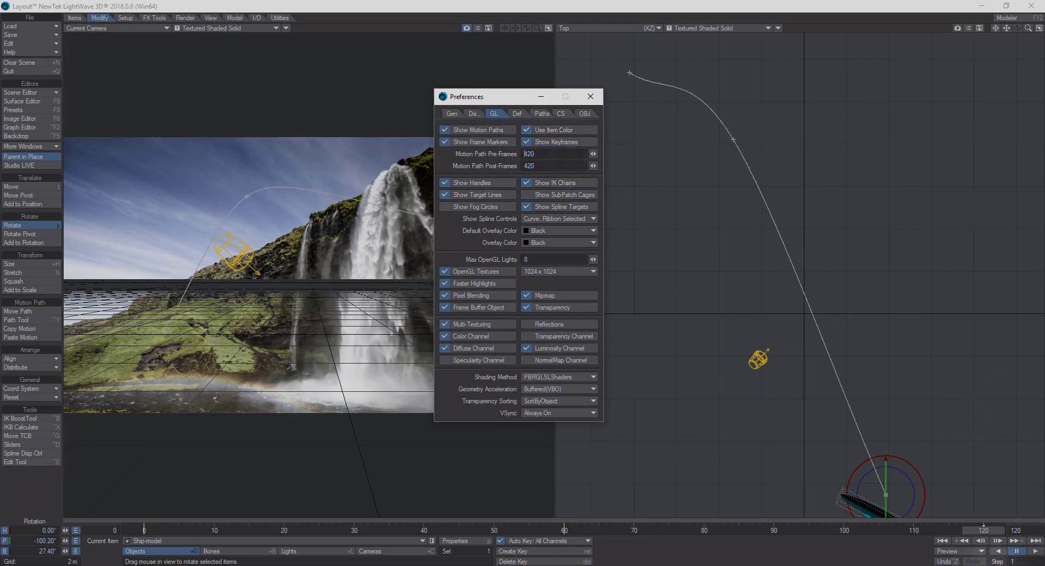
pyautogui.click(1021, 530)
pyautogui.doubleClick(1023, 530)
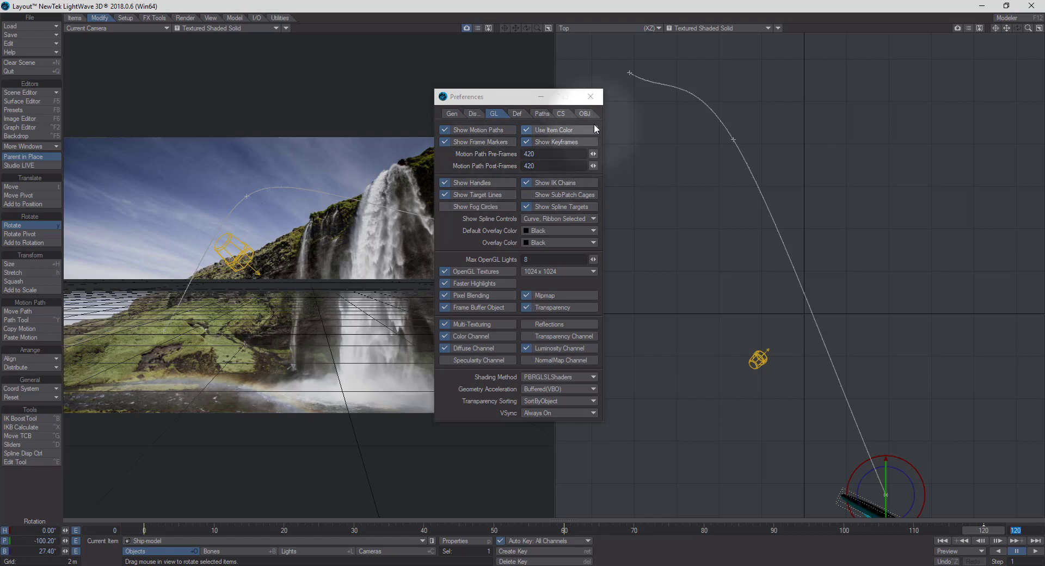
pyautogui.click(593, 95)
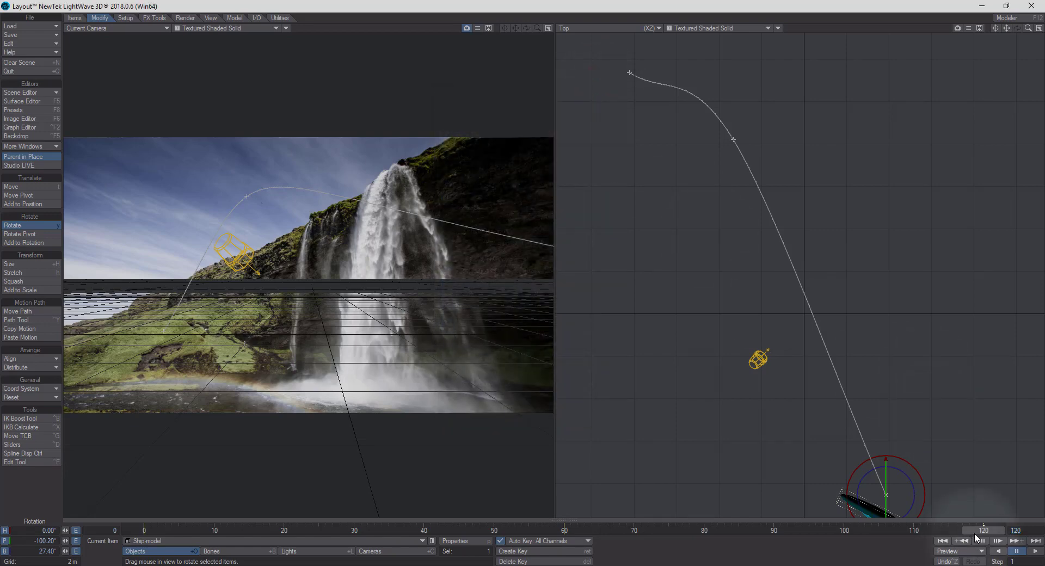
# Step: Scrub the timeline between about frame 58 and frame 114 to check the ship's flight past the camera
pyautogui.moveTo(975, 533); pyautogui.dragTo(541, 533)
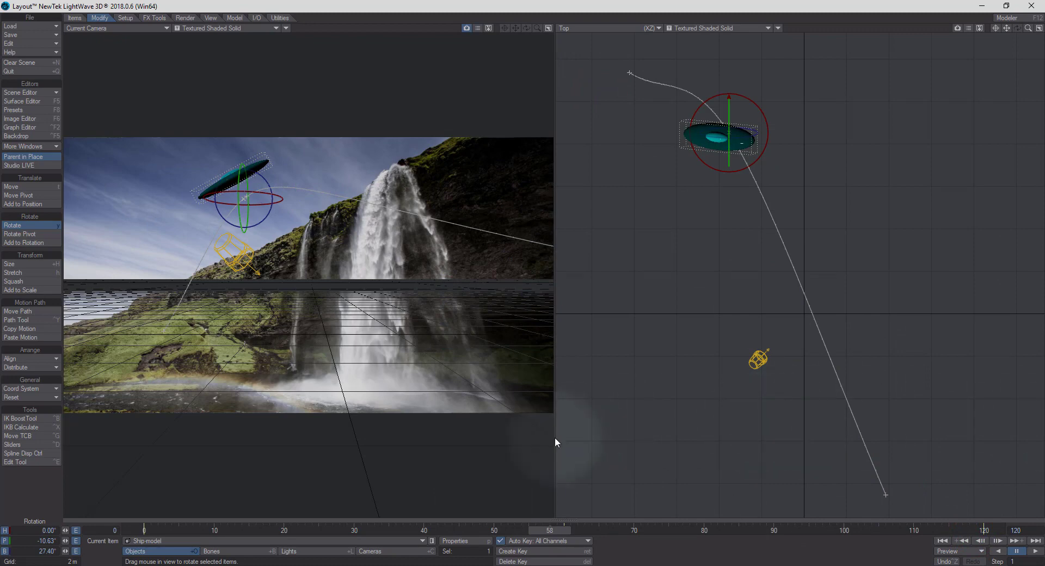
pyautogui.click(550, 530)
pyautogui.moveTo(550, 530); pyautogui.dragTo(943, 532)
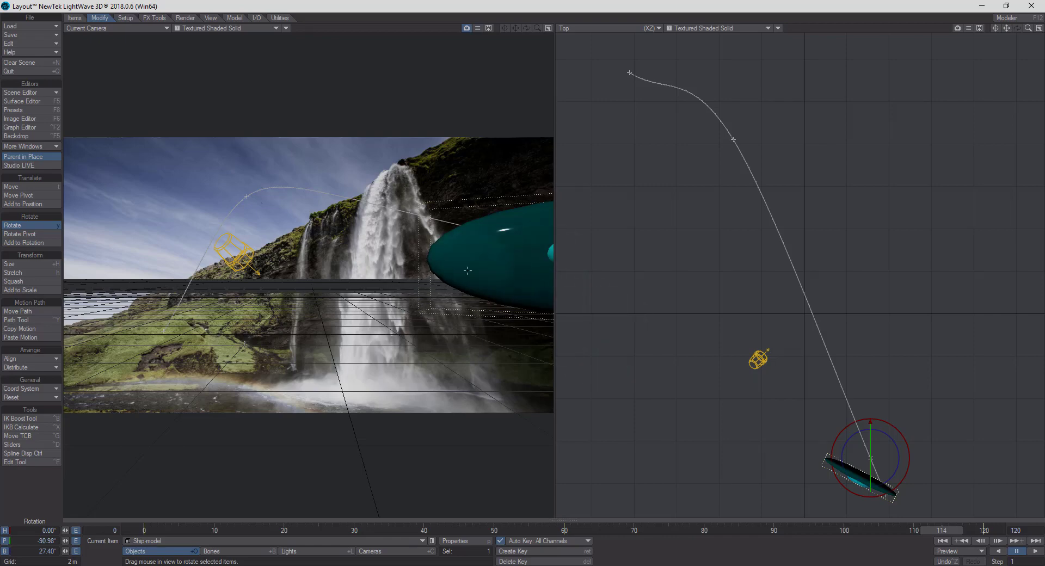
# Step: In the display options, enable a fixed near clip distance of 100 mm, and close the preferences
pyautogui.press('d')
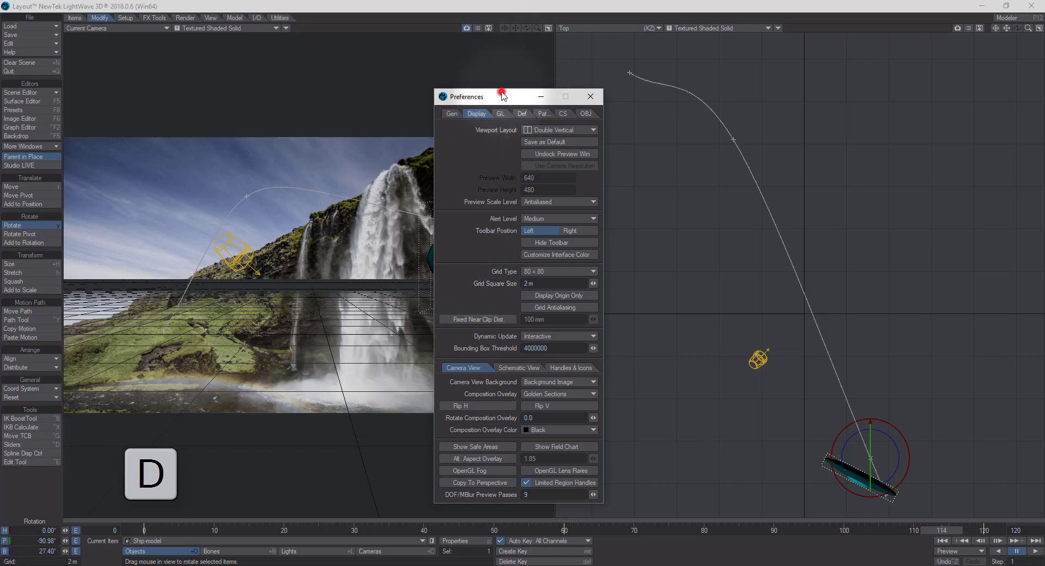
pyautogui.moveTo(501, 97); pyautogui.dragTo(655, 76)
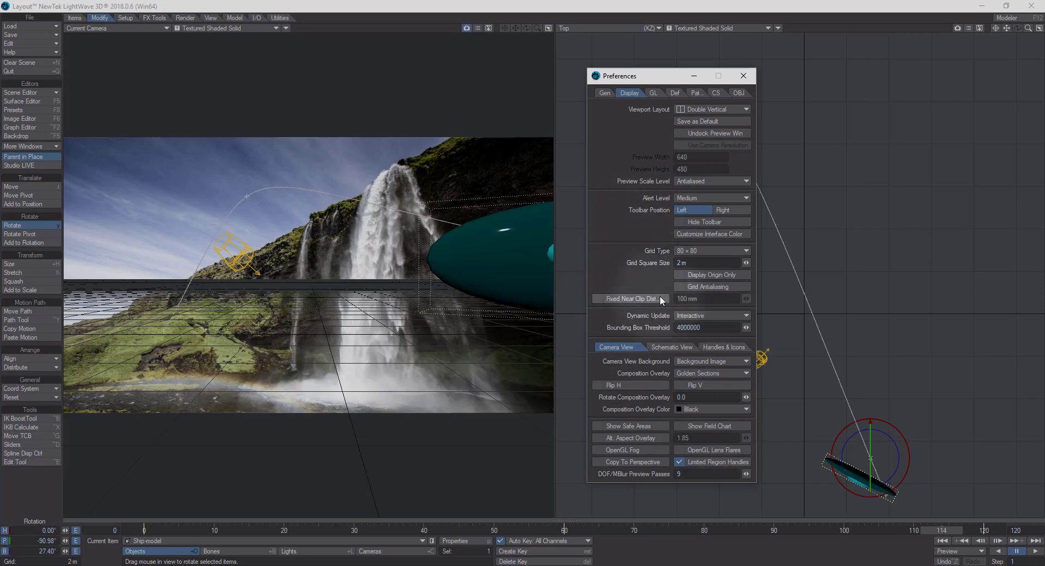
pyautogui.click(599, 299)
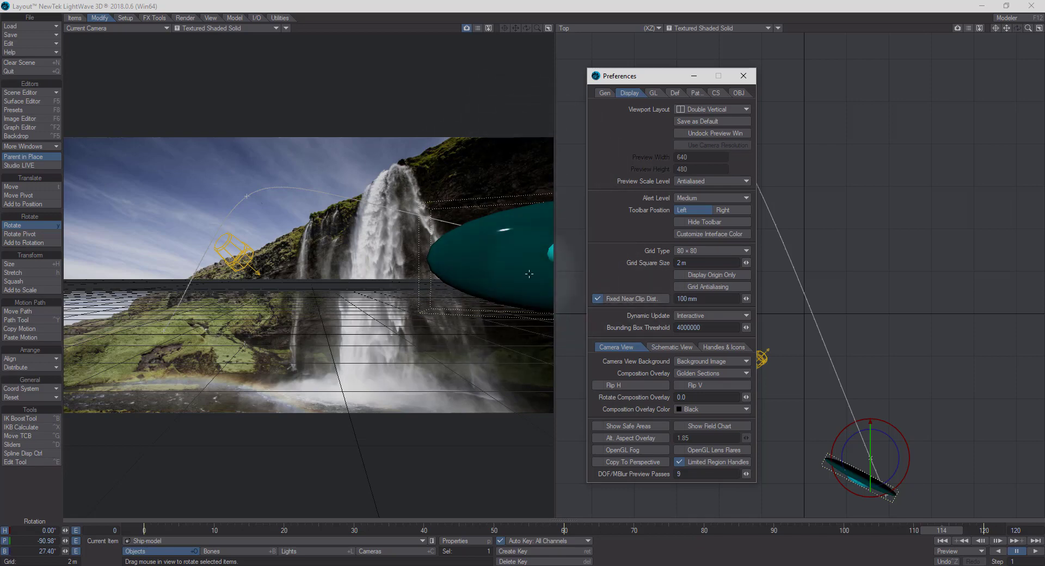
pyautogui.click(598, 298)
pyautogui.click(605, 299)
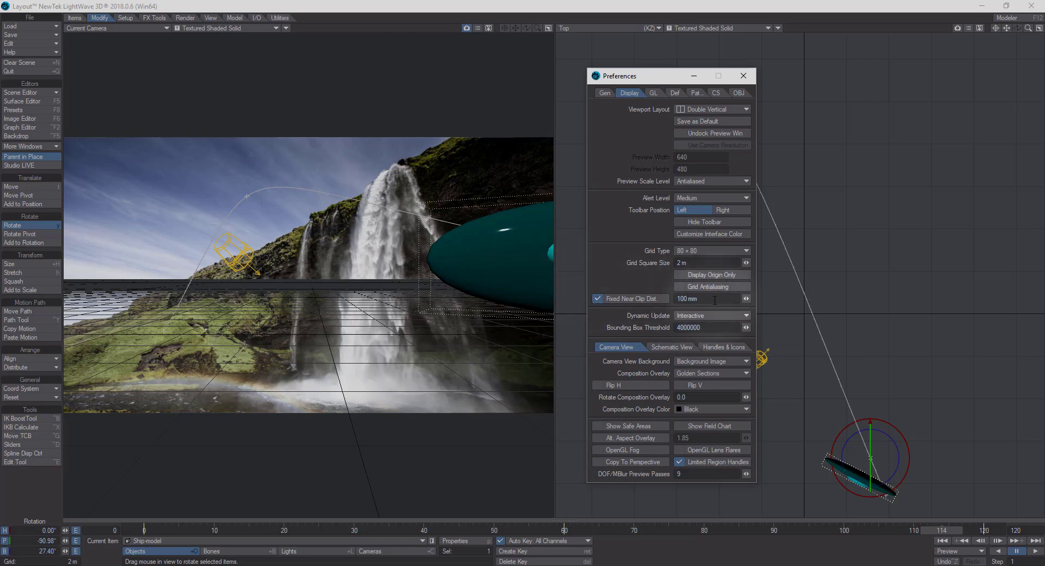
pyautogui.click(711, 299)
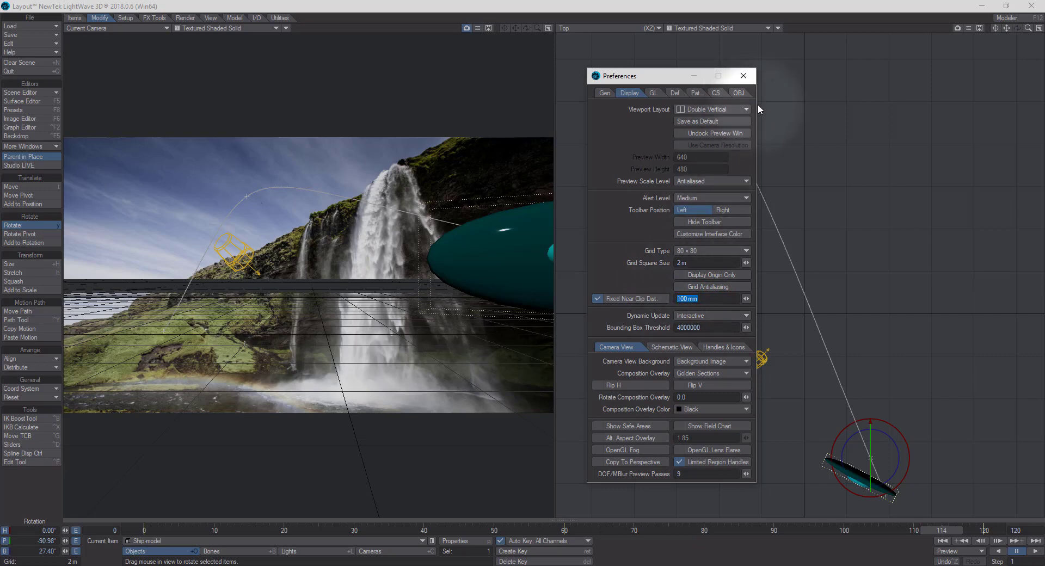
pyautogui.click(746, 78)
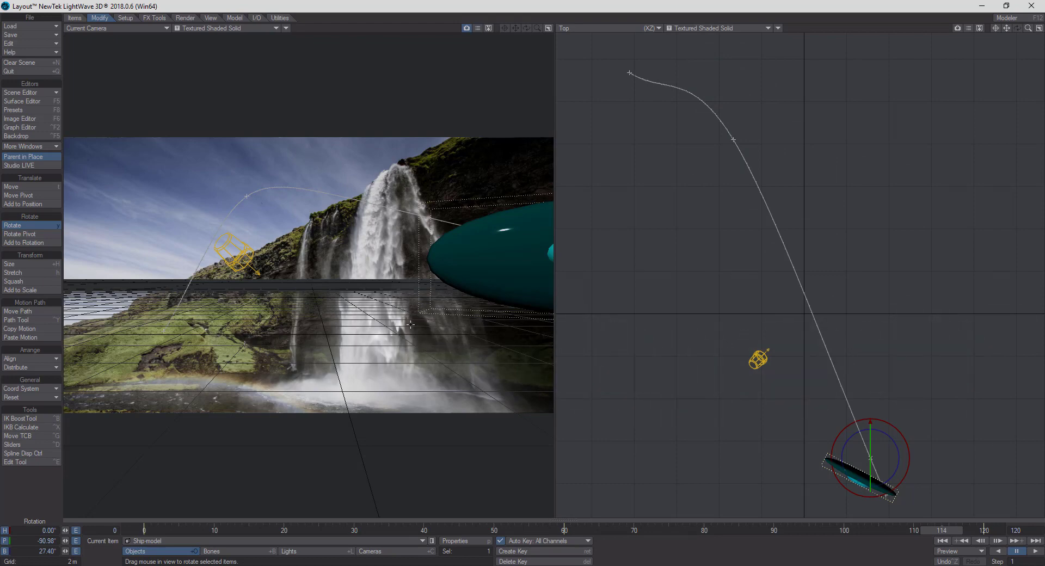
# Step: Use Move Path to shift the ship's whole path so frame 114 lies at about X 2.73 m and Z -8.41 m, and scrub the animation
pyautogui.click(96, 19)
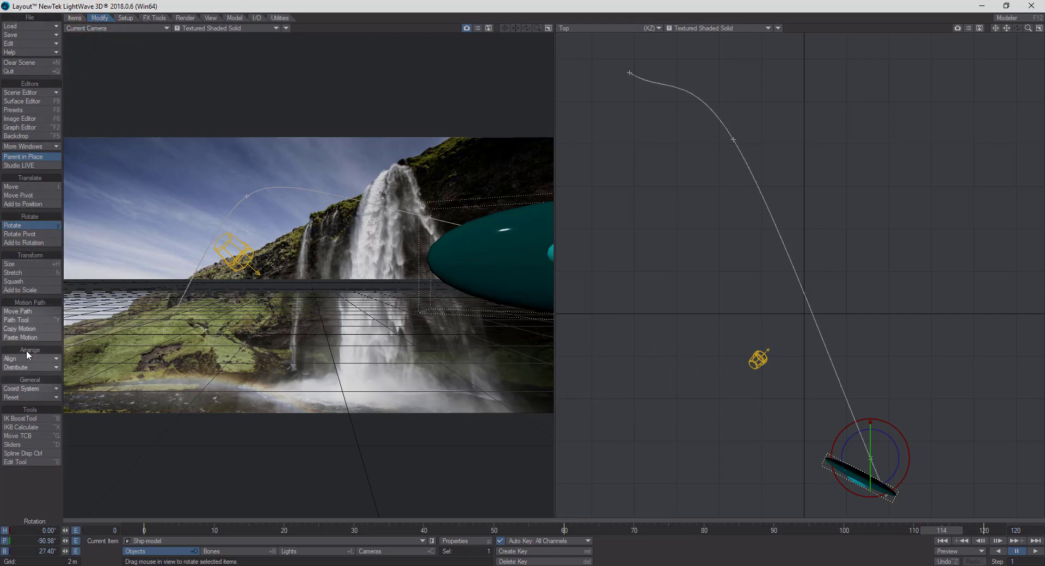
pyautogui.click(26, 310)
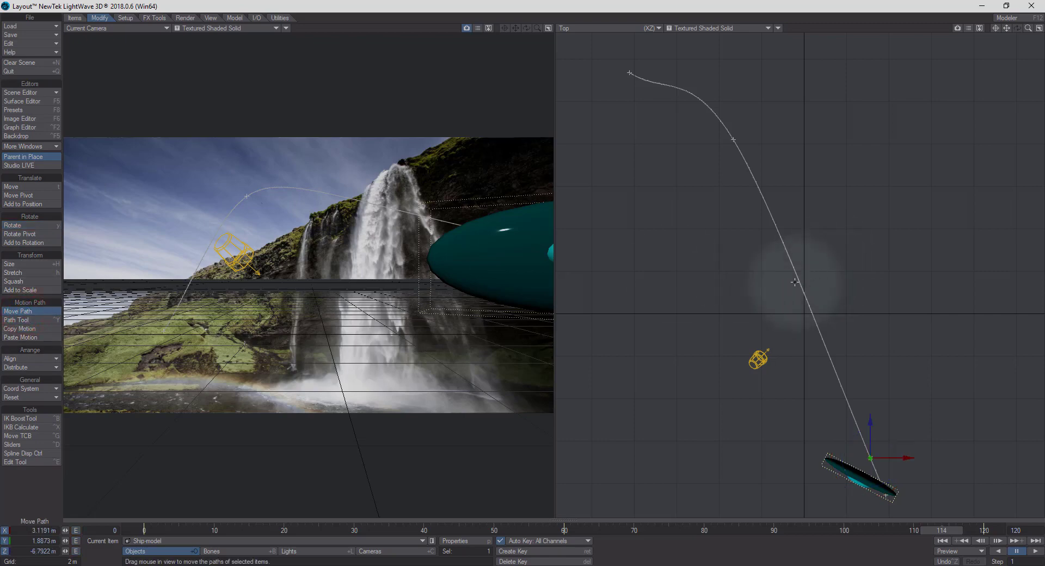
pyautogui.moveTo(797, 282); pyautogui.dragTo(762, 318)
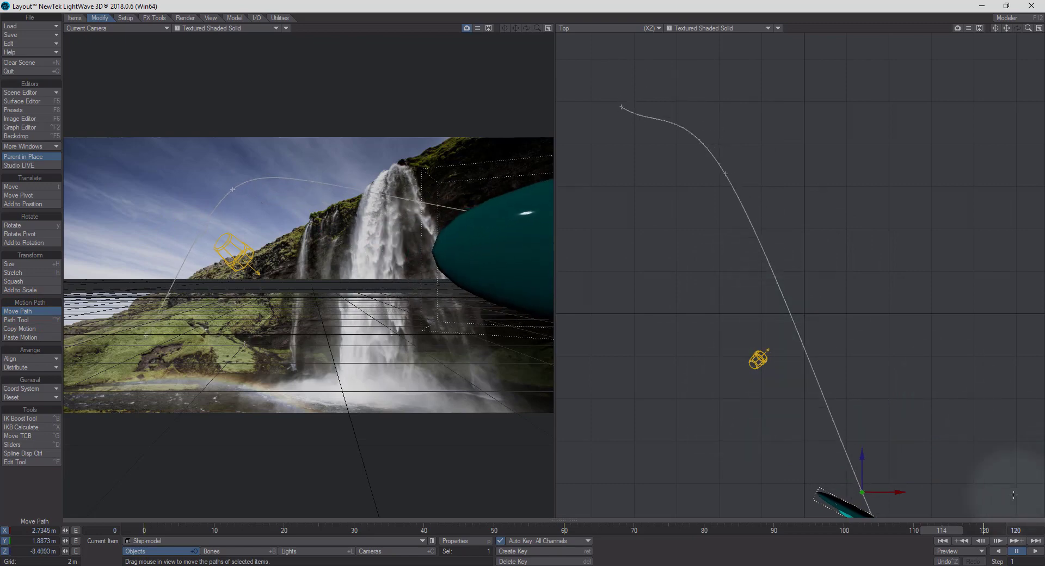
pyautogui.moveTo(943, 533); pyautogui.dragTo(692, 531)
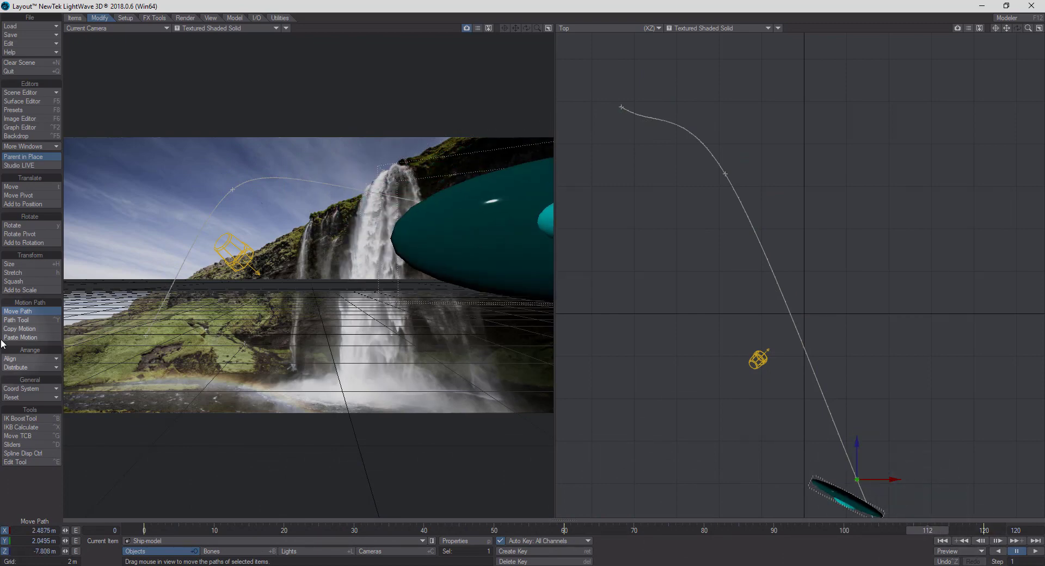
# Step: With the Path Tool, reshape the ship's path in the top view by moving its frame 60, frame 0 and frame 120 keyframes
pyautogui.click(12, 320)
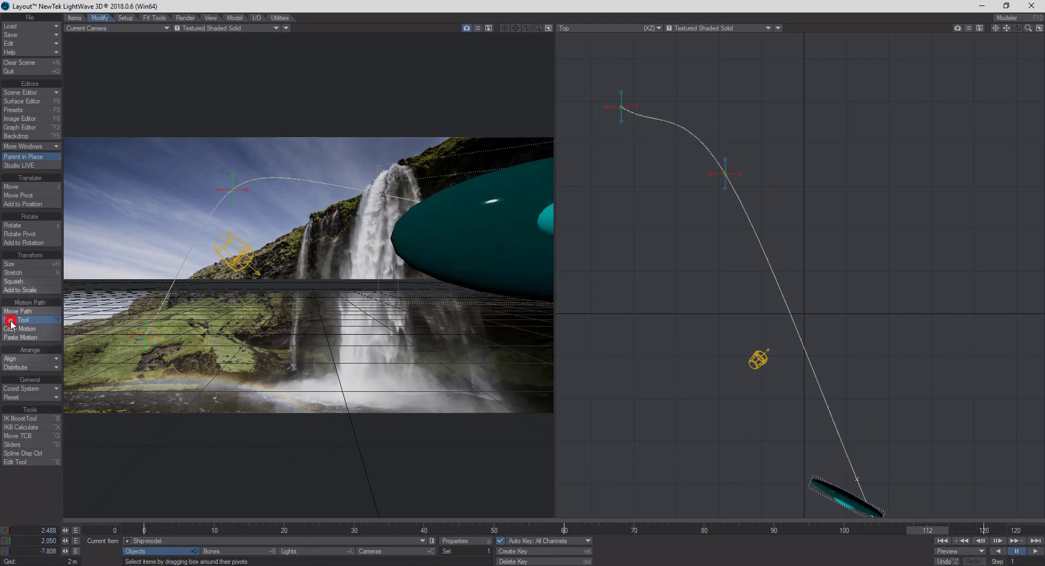
pyautogui.moveTo(725, 174); pyautogui.dragTo(764, 111)
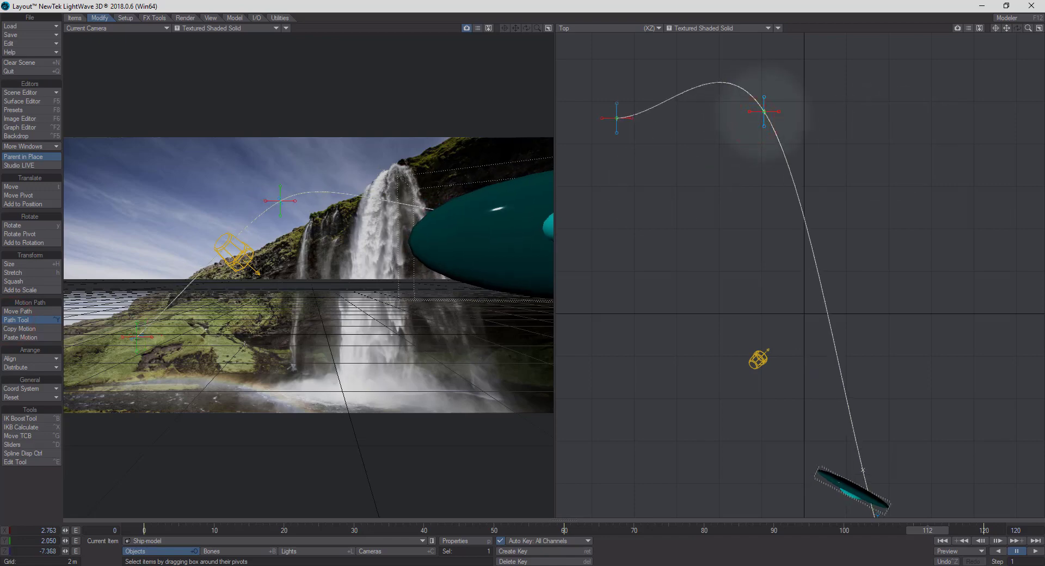
pyautogui.moveTo(616, 118); pyautogui.dragTo(618, 116)
pyautogui.click(864, 470)
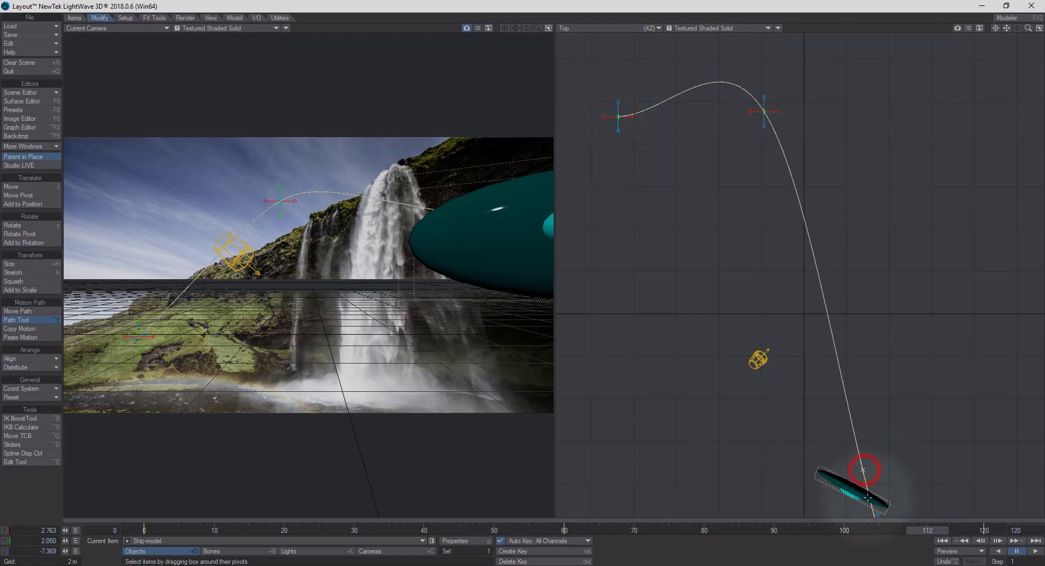
pyautogui.moveTo(1006, 28); pyautogui.dragTo(998, 237)
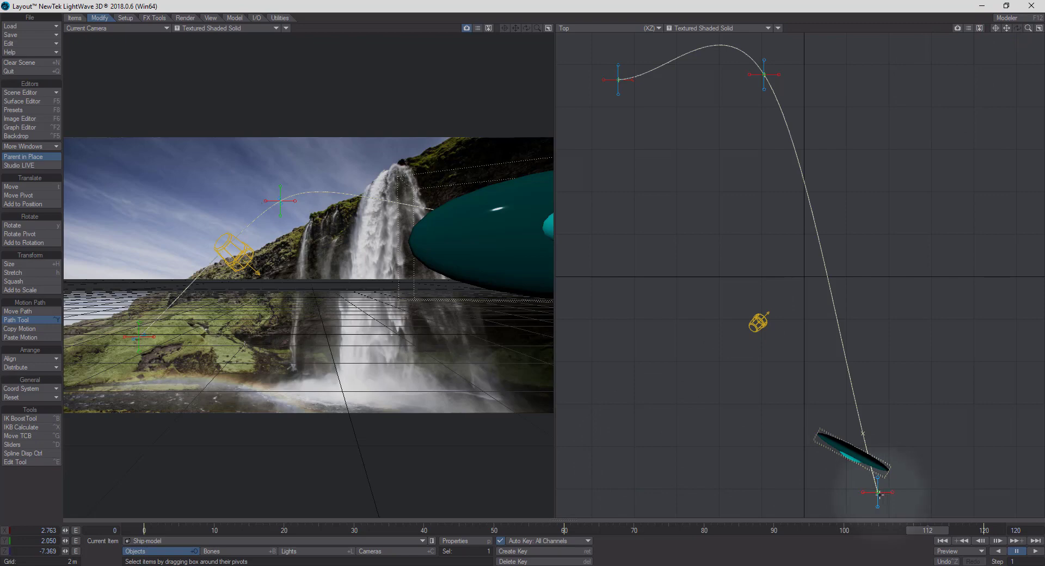
pyautogui.moveTo(872, 498); pyautogui.dragTo(871, 481)
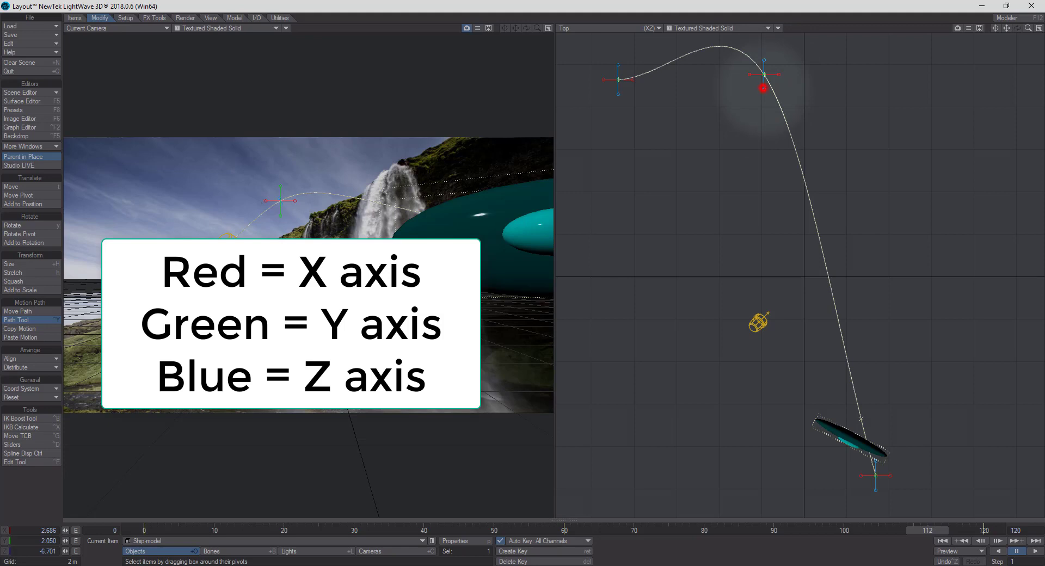
# Step: Nudge the middle path keyframe with its axis handles in the top view, and try its vertical handle in the front view
pyautogui.click(762, 84)
pyautogui.moveTo(762, 89); pyautogui.dragTo(764, 74)
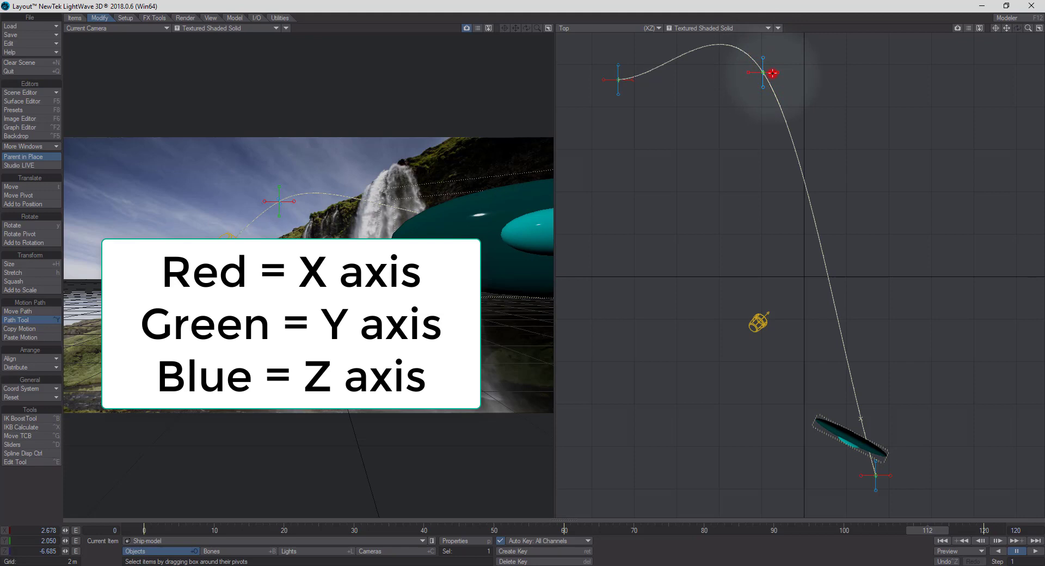
pyautogui.click(647, 28)
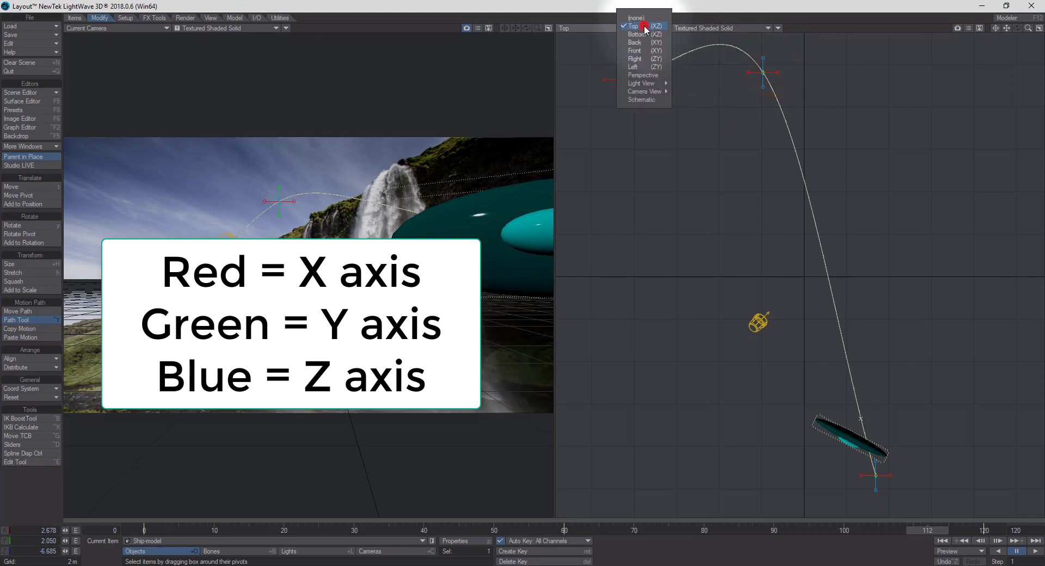
pyautogui.click(645, 51)
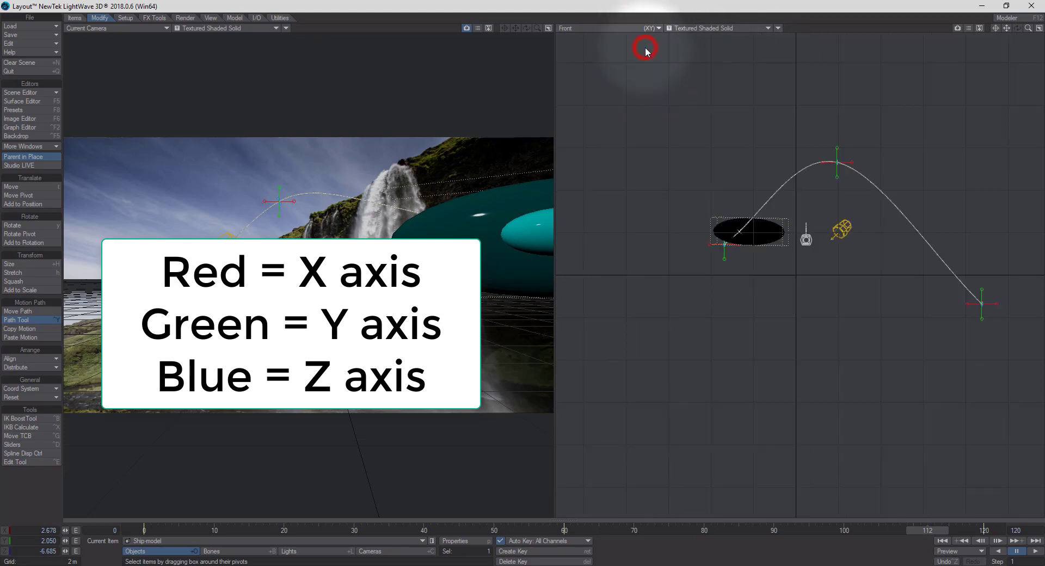
pyautogui.click(836, 175)
pyautogui.click(837, 159)
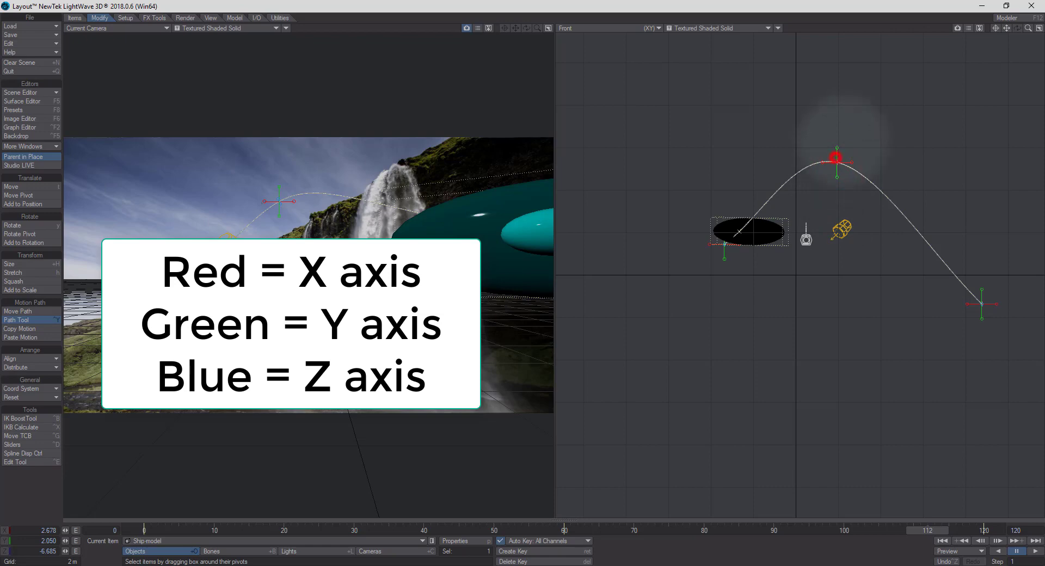
# Step: In a perspective view, shift the middle path keyframe toward negative X, and scrub the timeline to check the ship's motion
pyautogui.click(599, 29)
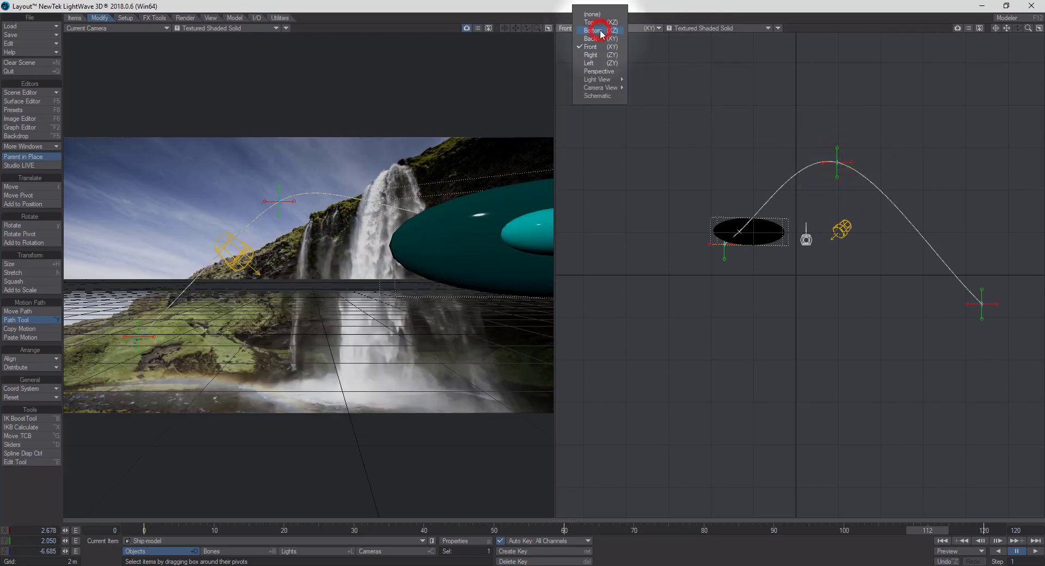
pyautogui.click(602, 72)
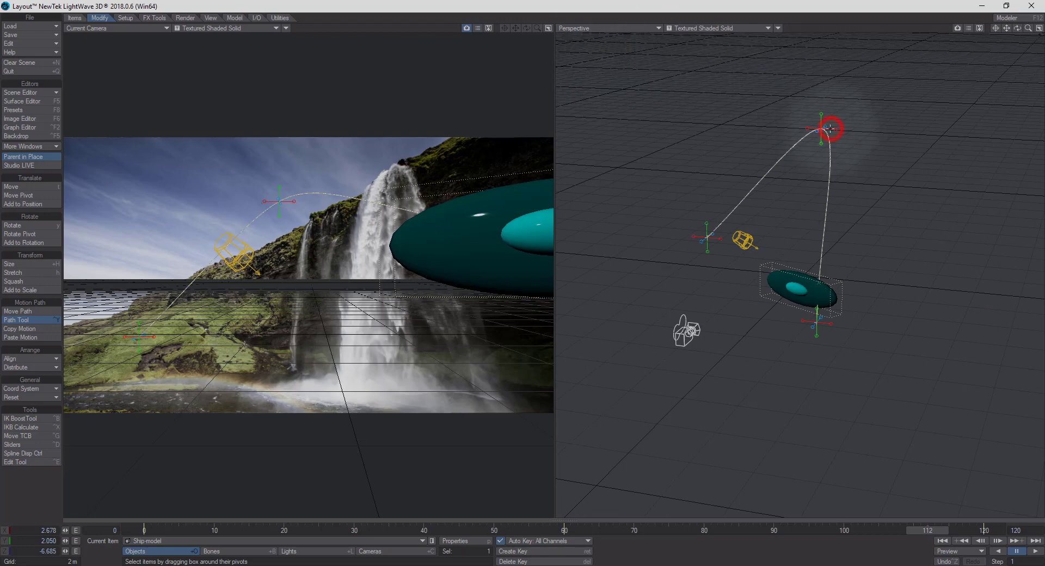
pyautogui.moveTo(829, 129); pyautogui.dragTo(793, 132)
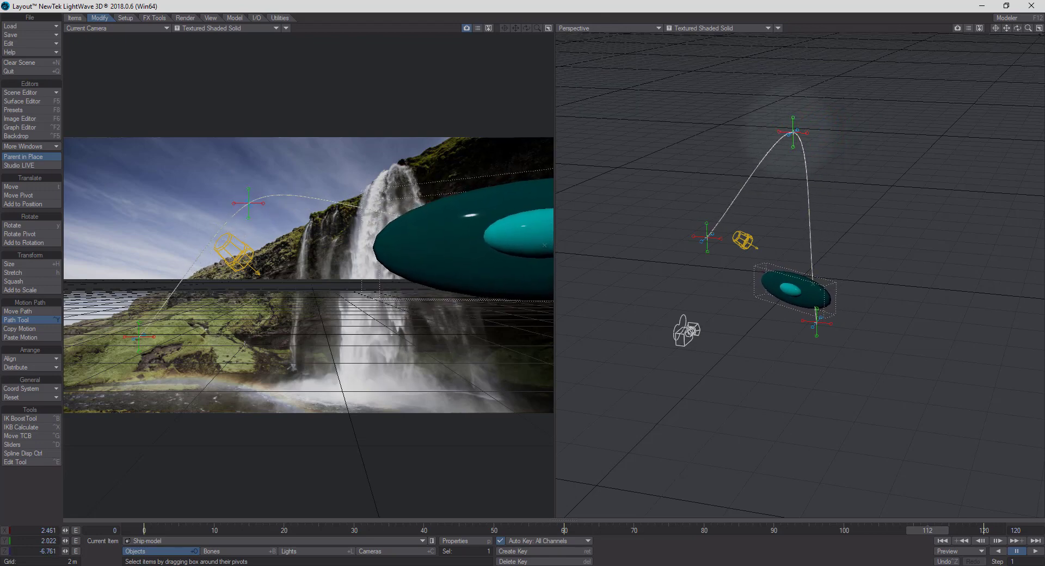
pyautogui.moveTo(932, 529); pyautogui.dragTo(689, 529)
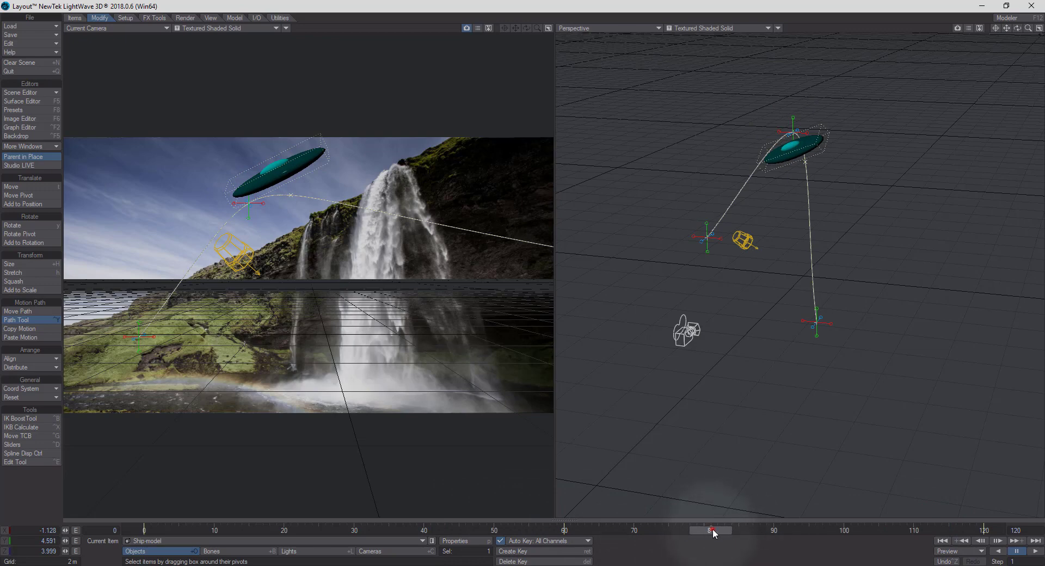
# Step: Create a motion key for the ship at frame 79 with all position, rotation and scale channels enabled
pyautogui.moveTo(713, 530)
pyautogui.mouseDown()
pyautogui.moveTo(722, 530)
pyautogui.moveTo(707, 530)
pyautogui.mouseUp()
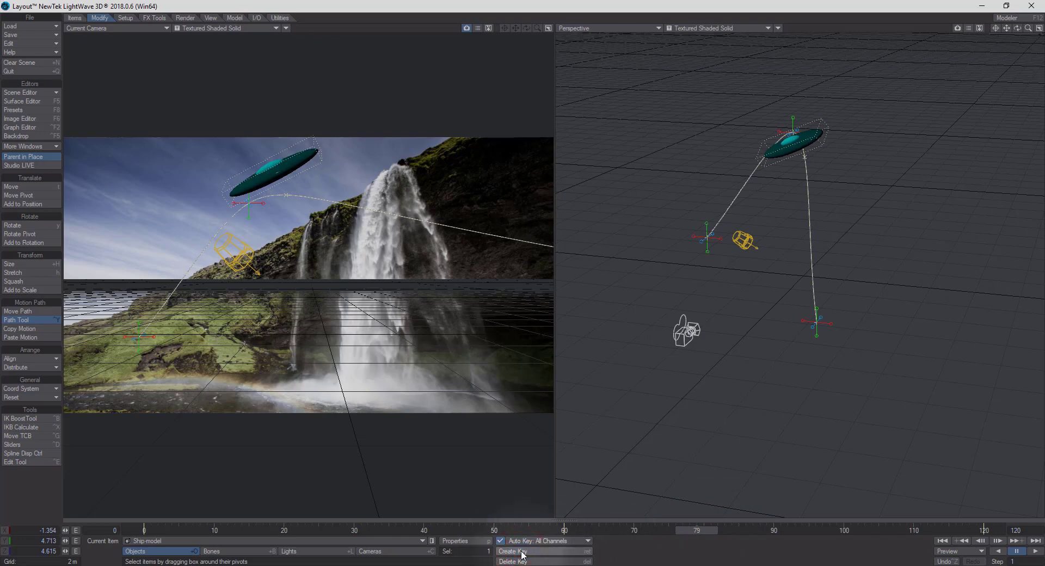
pyautogui.click(26, 322)
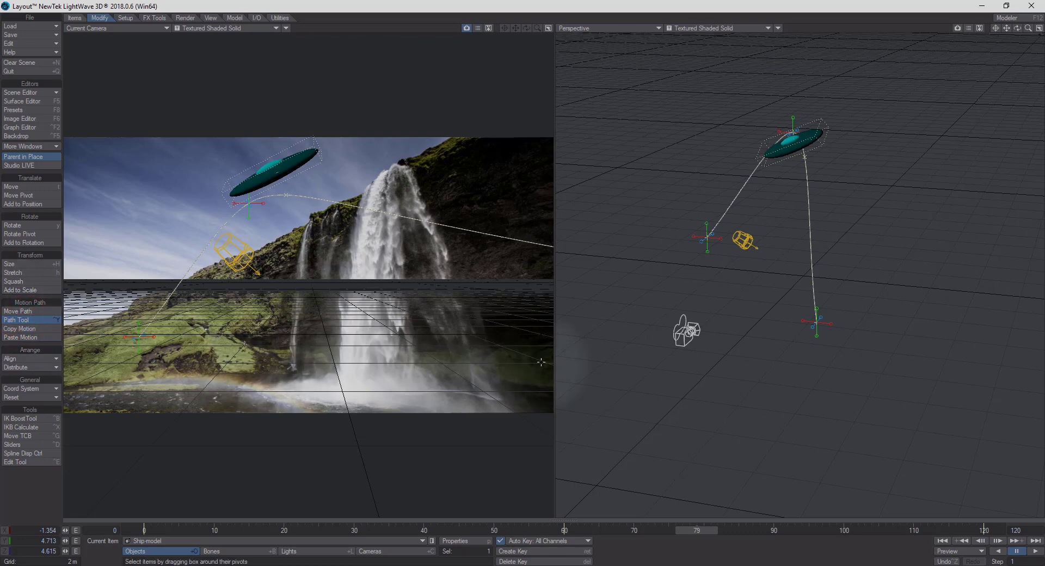
pyautogui.press('space')
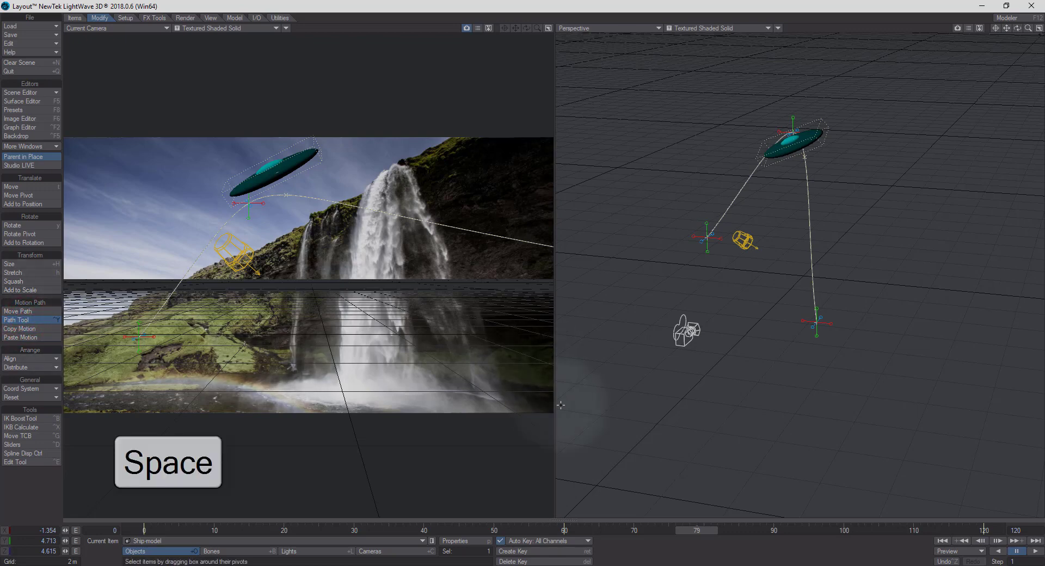
pyautogui.press('space')
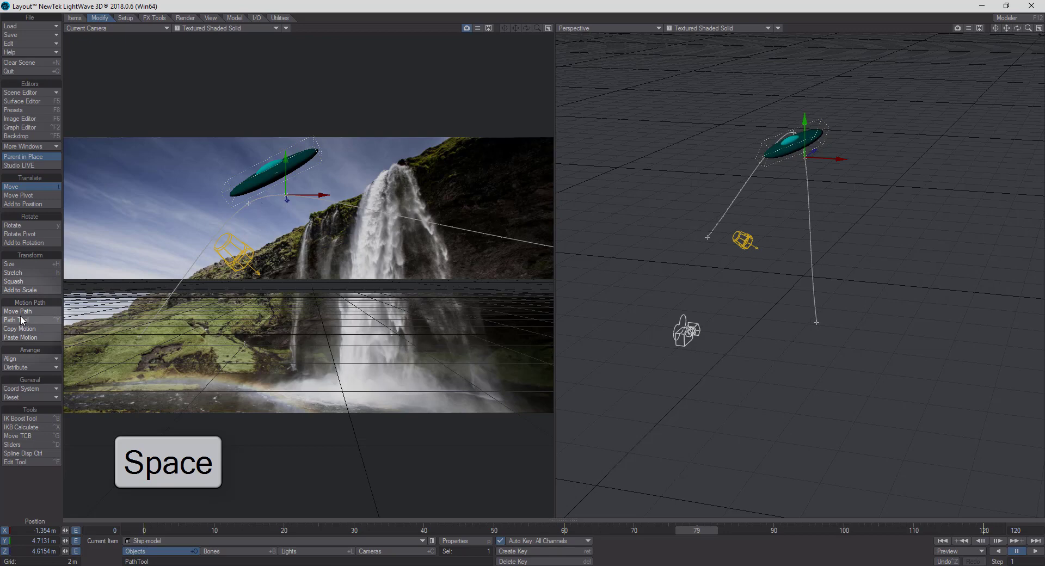
pyautogui.click(539, 550)
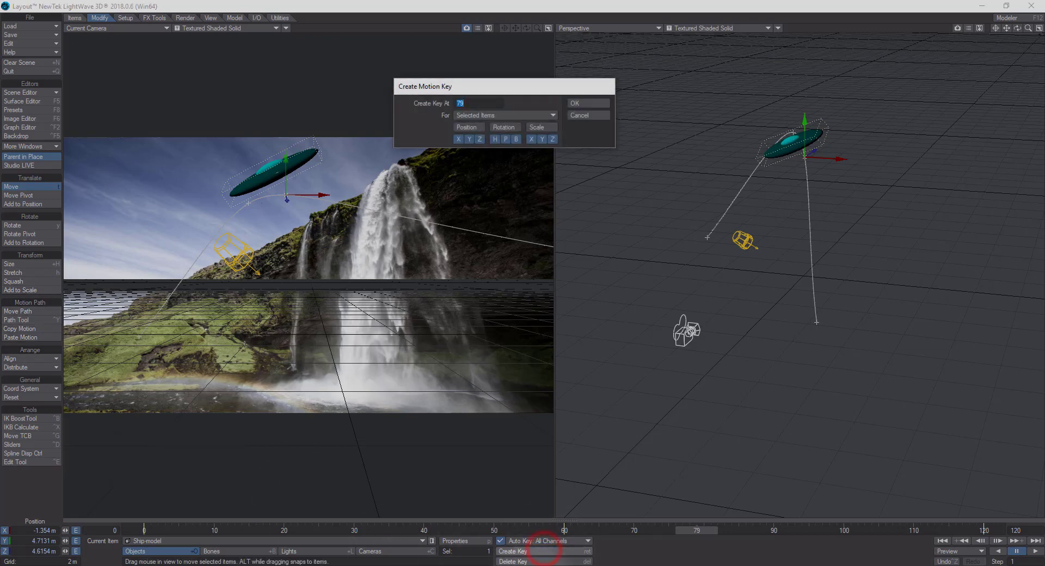
pyautogui.moveTo(412, 87); pyautogui.dragTo(423, 181)
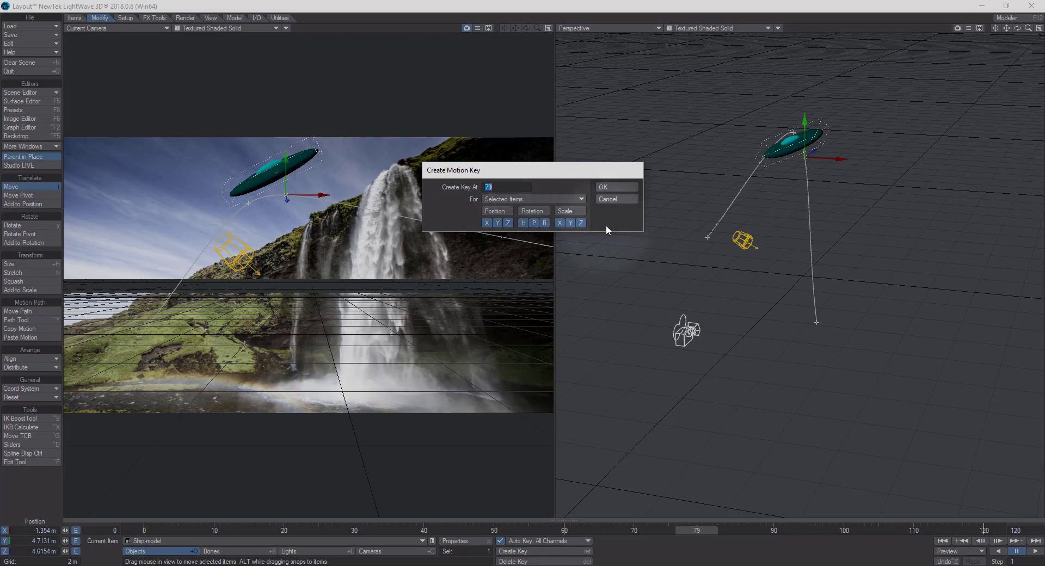
pyautogui.click(528, 211)
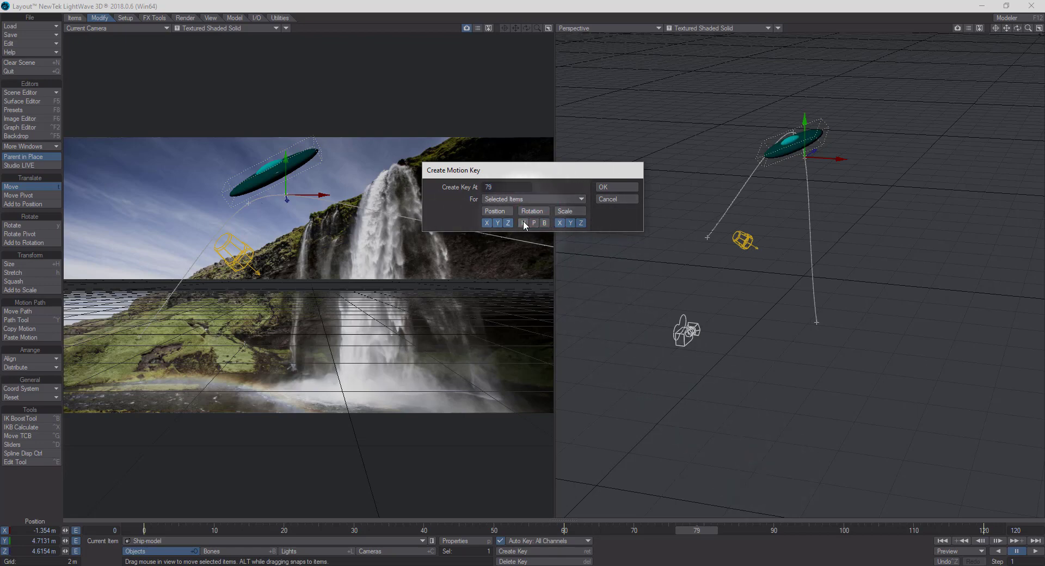
pyautogui.click(527, 212)
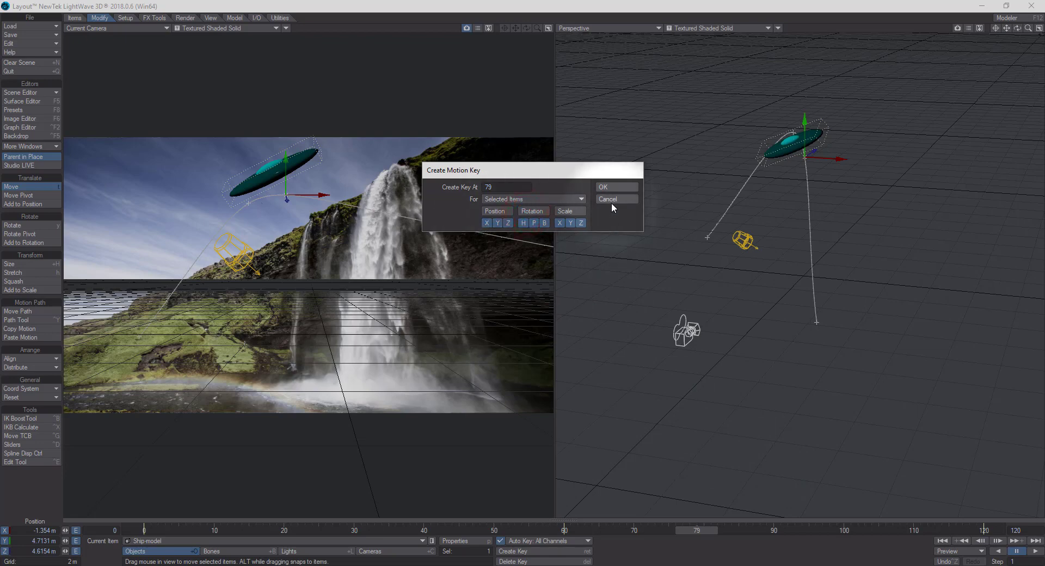
pyautogui.click(609, 186)
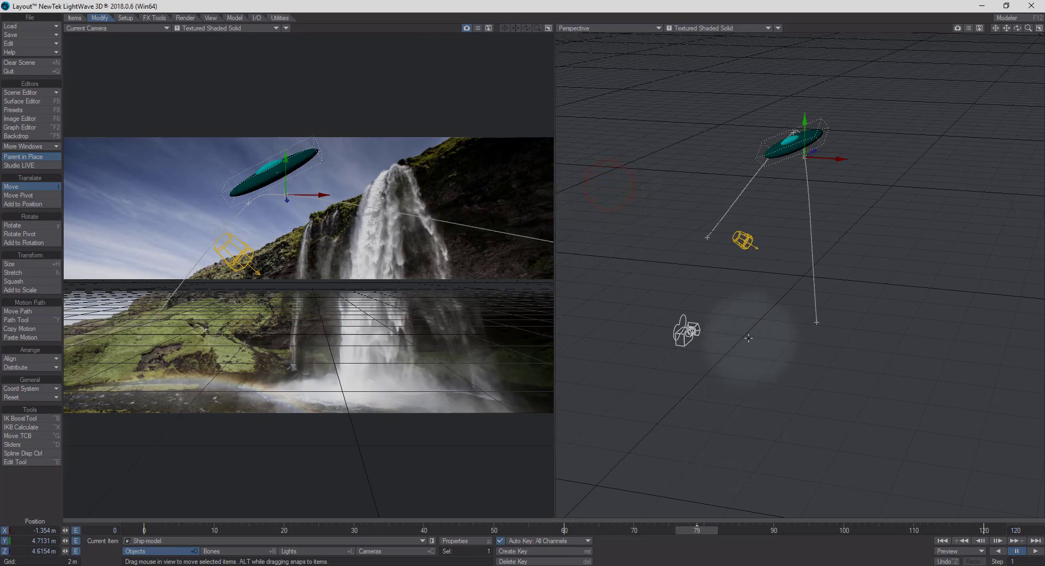
# Step: With the Path Tool, raise the frame 79 keyframe to about X -0.9 m, Y 6.69 m, and shift the frame 120 keyframe in the top view
pyautogui.click(602, 27)
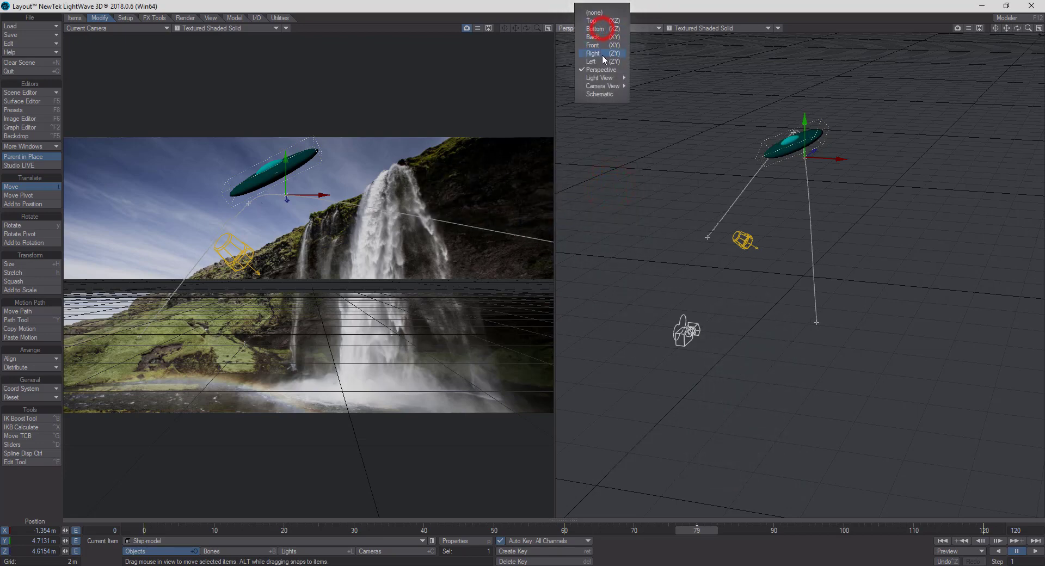
pyautogui.click(599, 20)
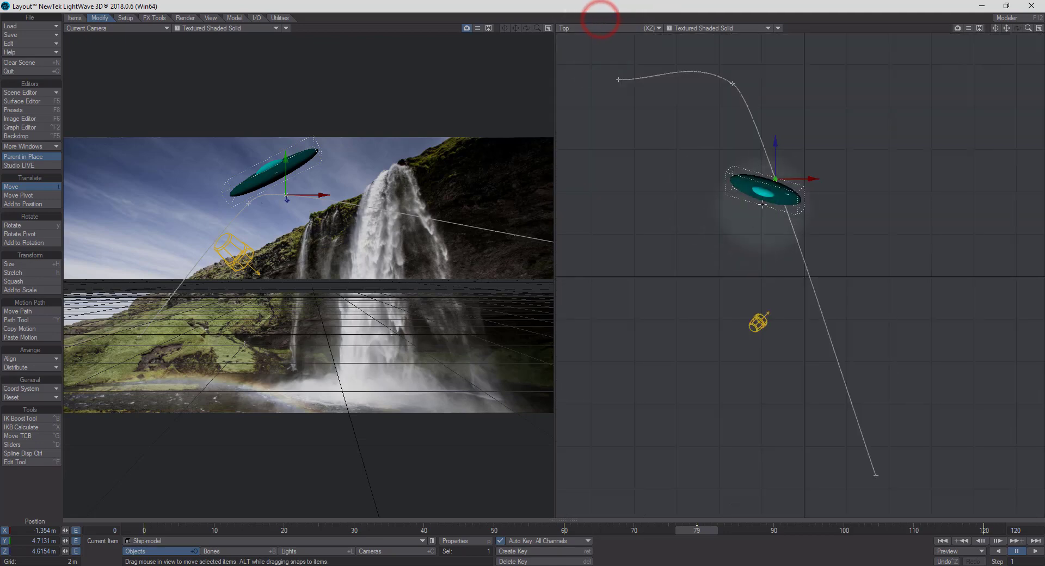
pyautogui.click(15, 320)
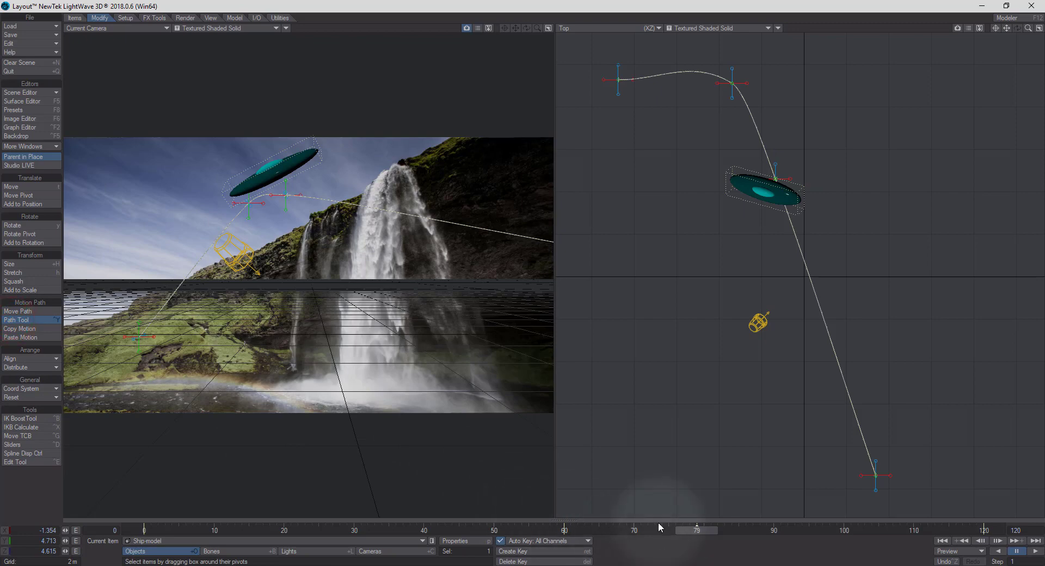
pyautogui.moveTo(679, 528); pyautogui.dragTo(883, 534)
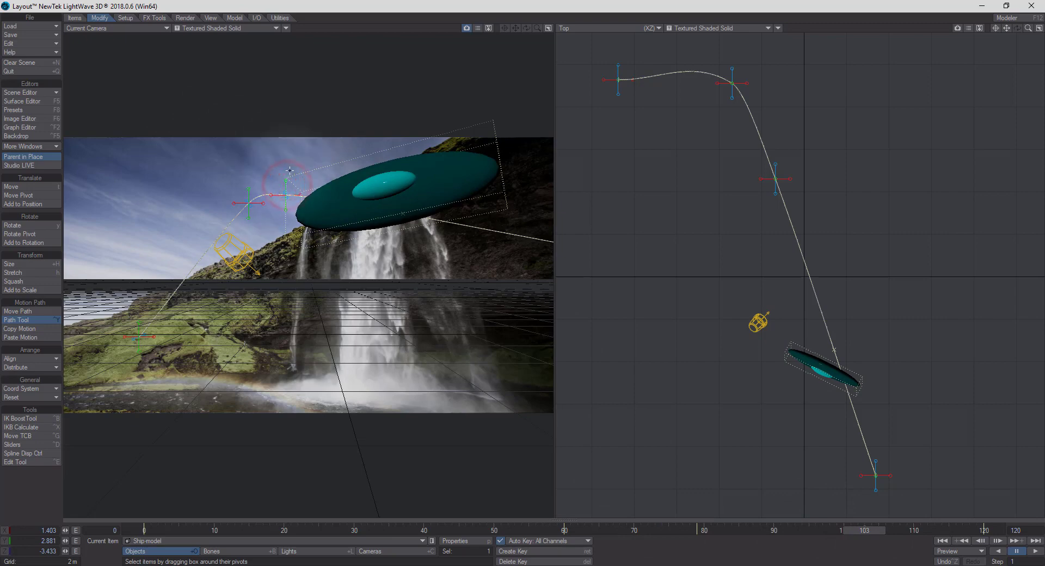
pyautogui.click(289, 171)
pyautogui.moveTo(286, 192); pyautogui.dragTo(298, 142)
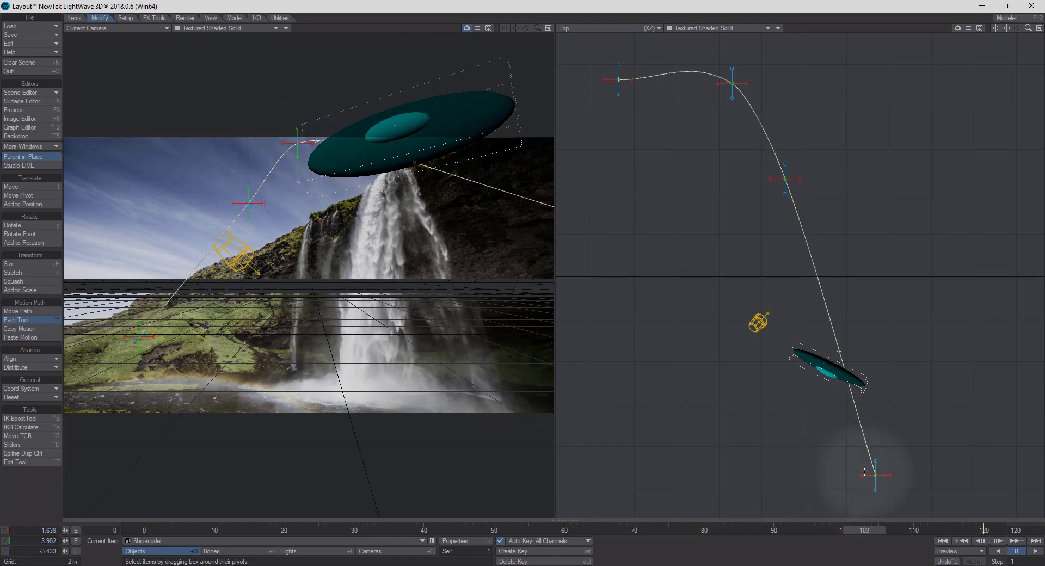
pyautogui.moveTo(874, 475); pyautogui.dragTo(860, 485)
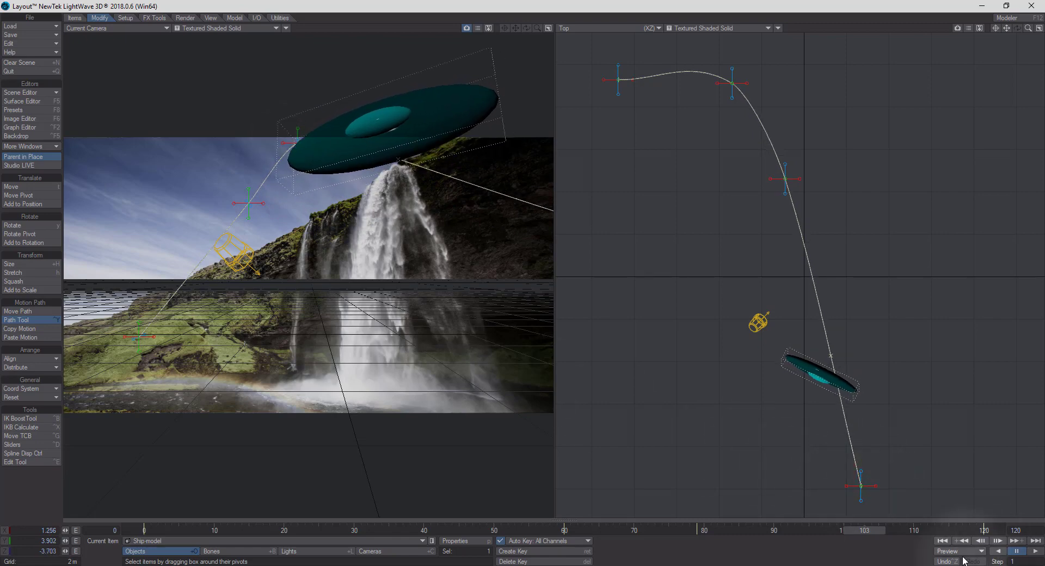
pyautogui.moveTo(853, 528); pyautogui.dragTo(801, 527)
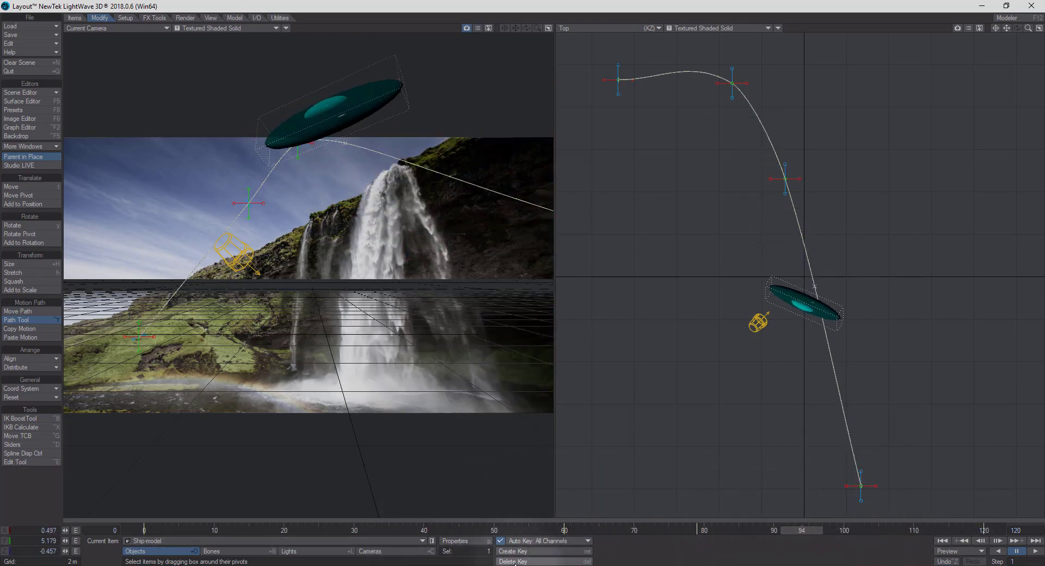
pyautogui.press('t')
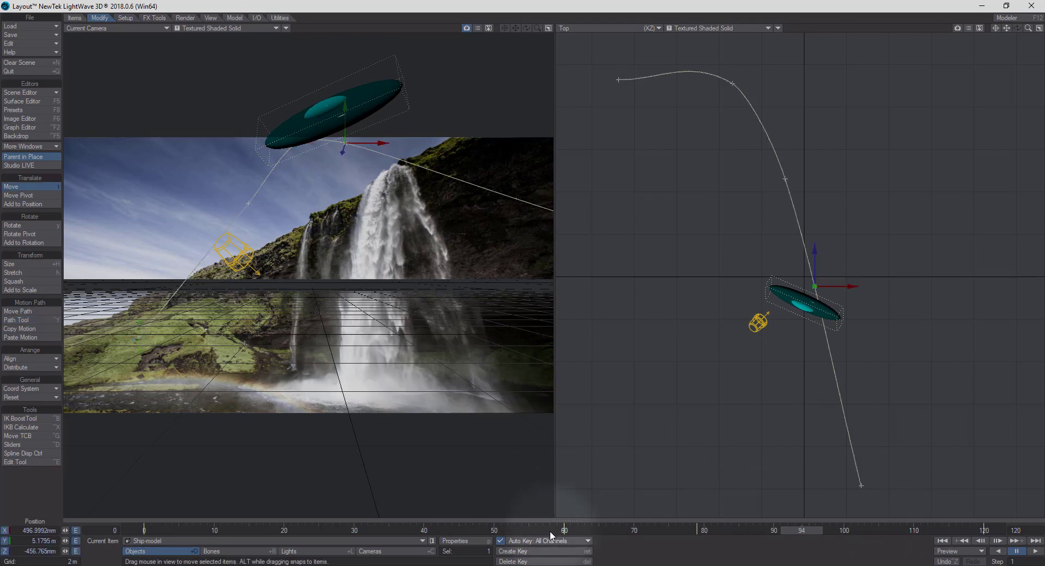
pyautogui.moveTo(810, 530); pyautogui.dragTo(675, 551)
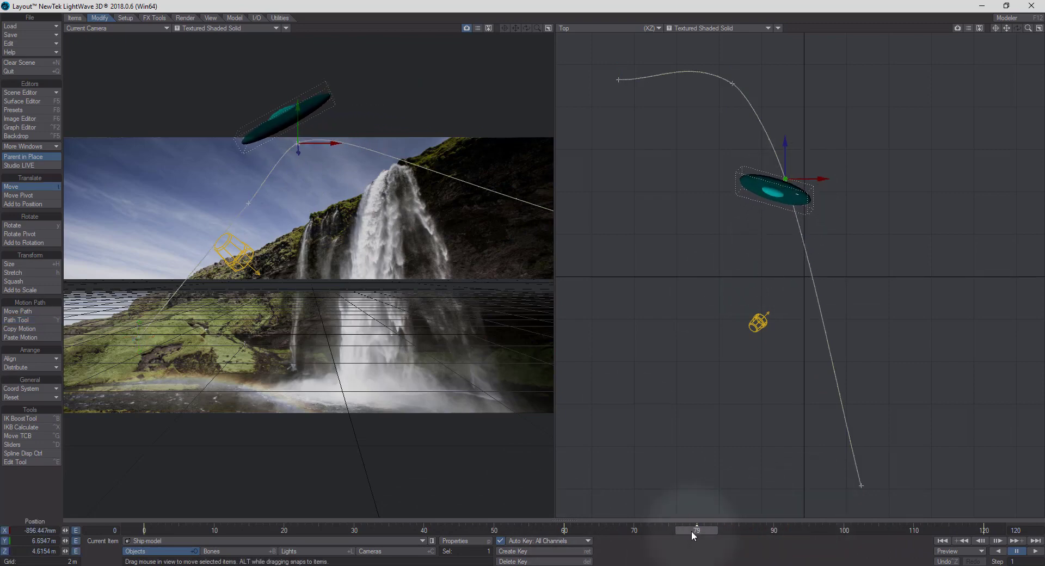
pyautogui.click(707, 535)
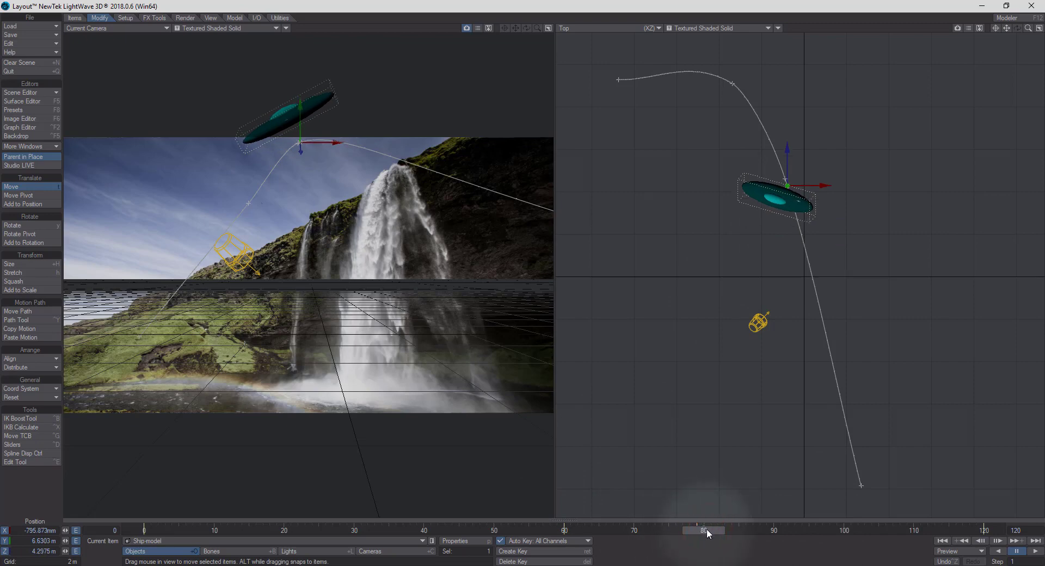
pyautogui.moveTo(703, 534); pyautogui.dragTo(701, 530)
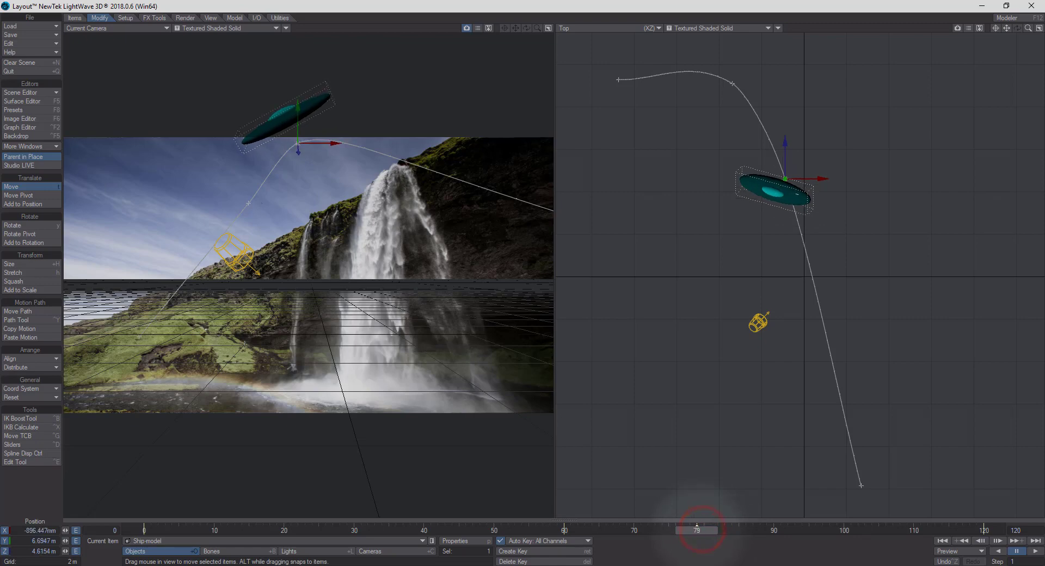
pyautogui.click(547, 561)
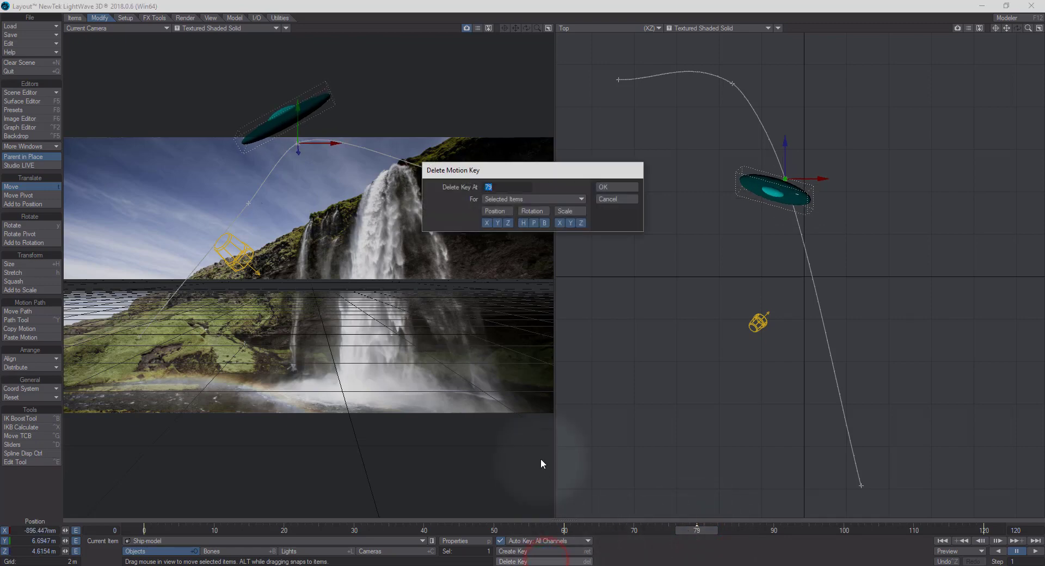
pyautogui.click(625, 200)
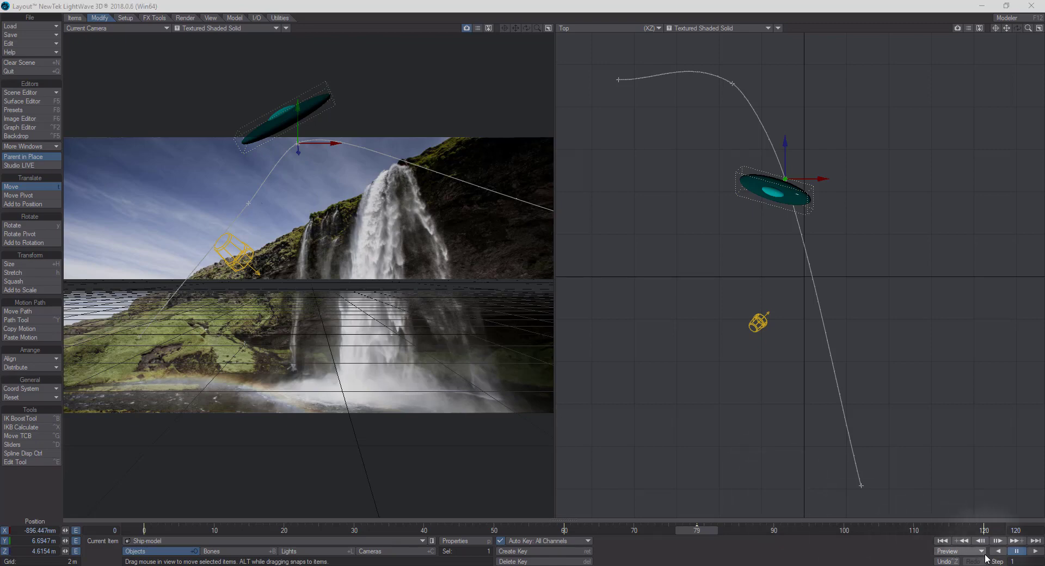
# Step: Play the animation to review the ship's reshaped path, and pause it
pyautogui.click(1036, 551)
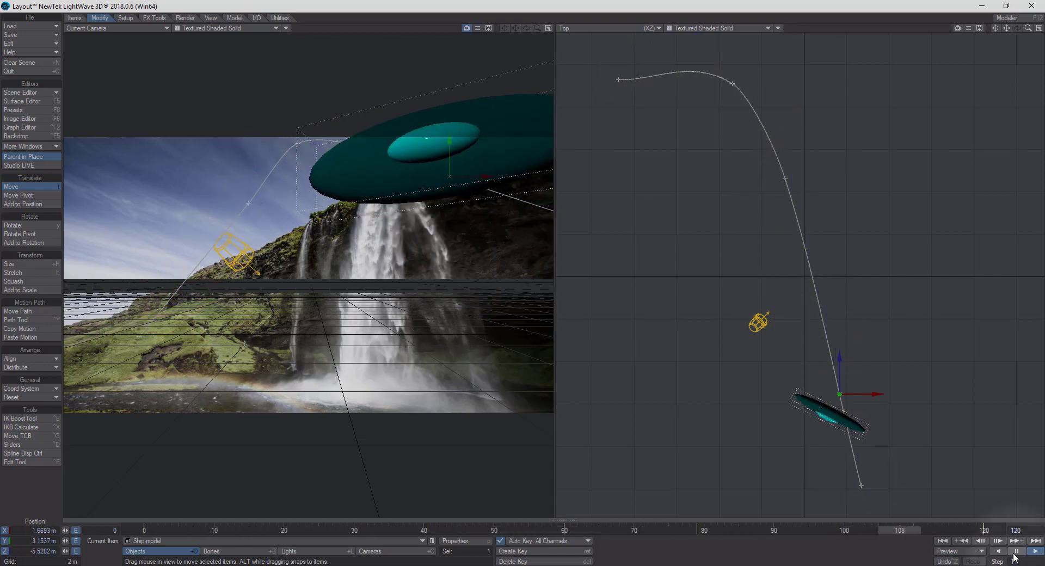
pyautogui.click(1016, 552)
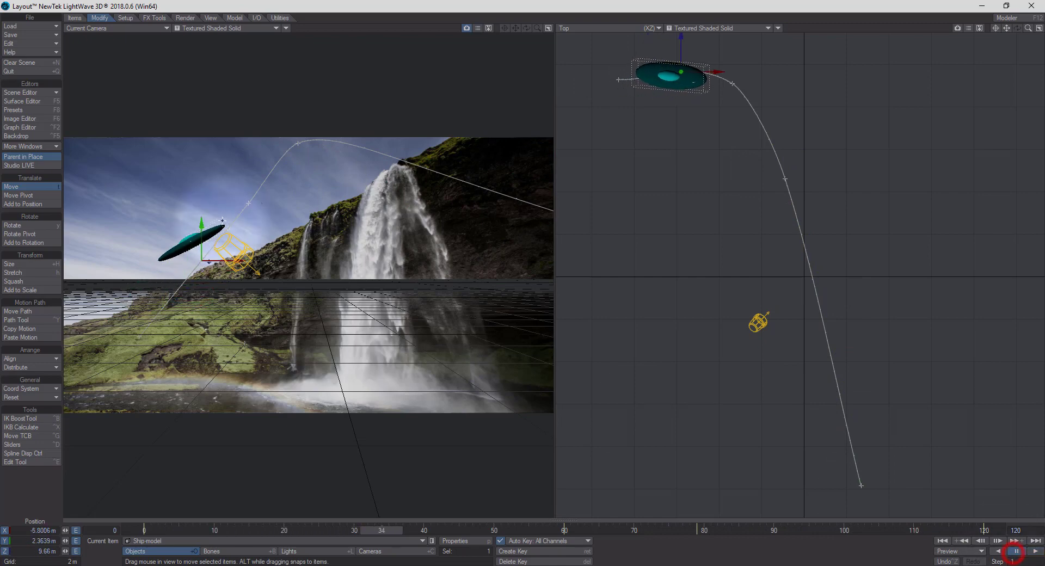
# Step: Select the light, undo a trial move at frame 34, and move it at frame 0 to about X -5.13 m
pyautogui.click(237, 256)
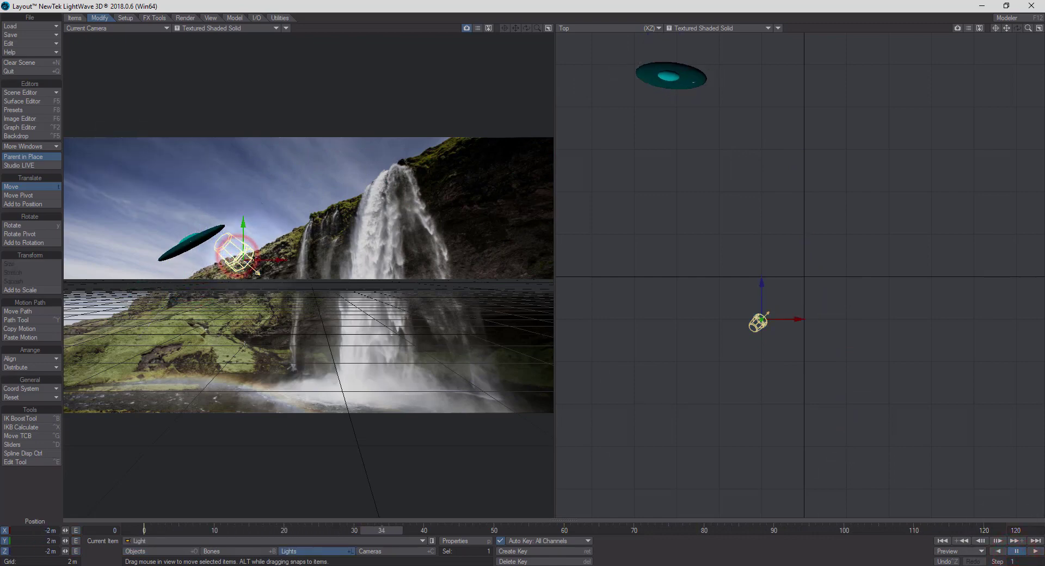
pyautogui.moveTo(265, 259); pyautogui.dragTo(143, 259)
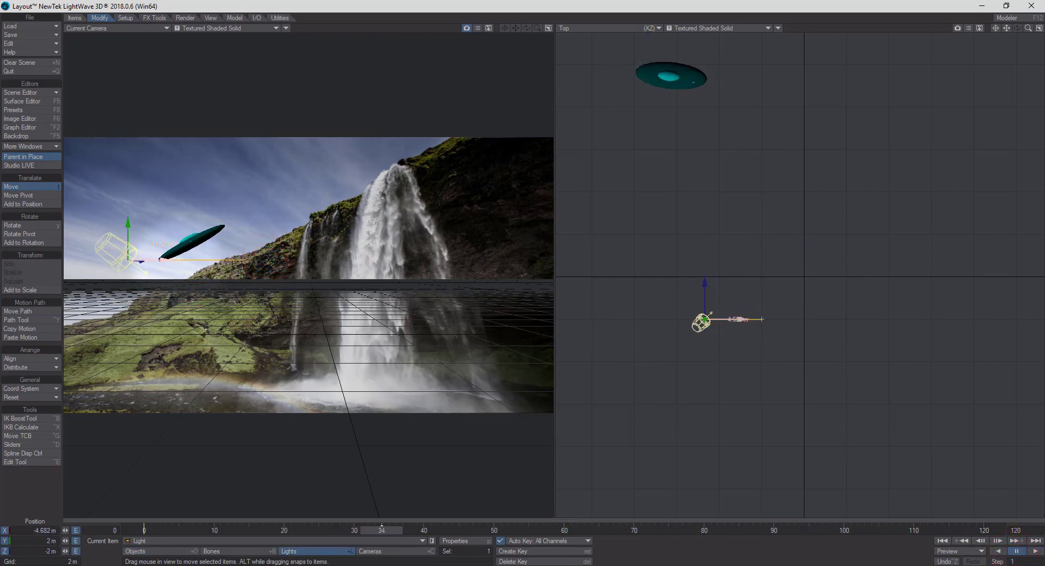
pyautogui.hotkey('ctrl', 'z')
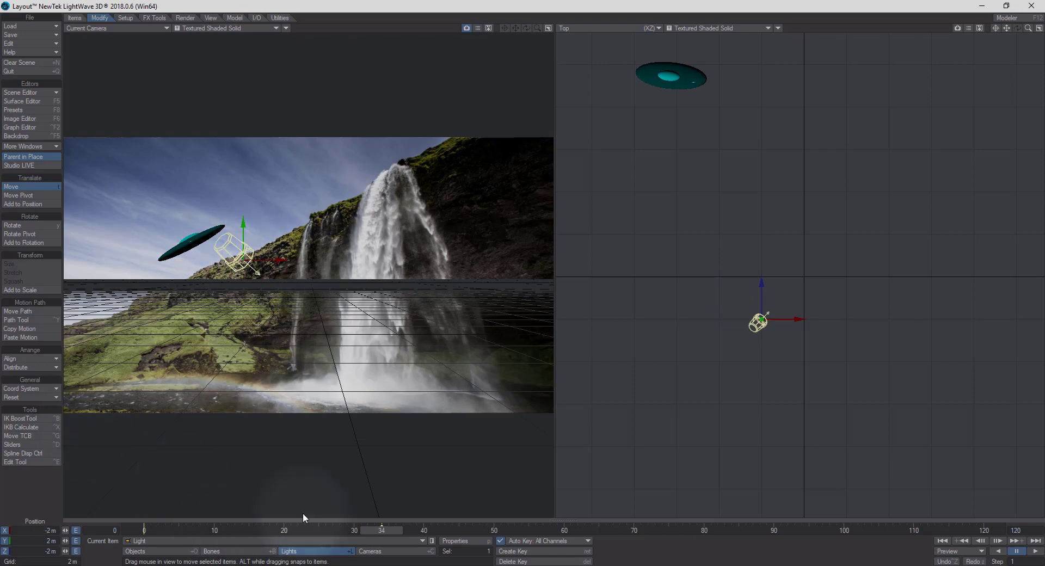
pyautogui.click(394, 528)
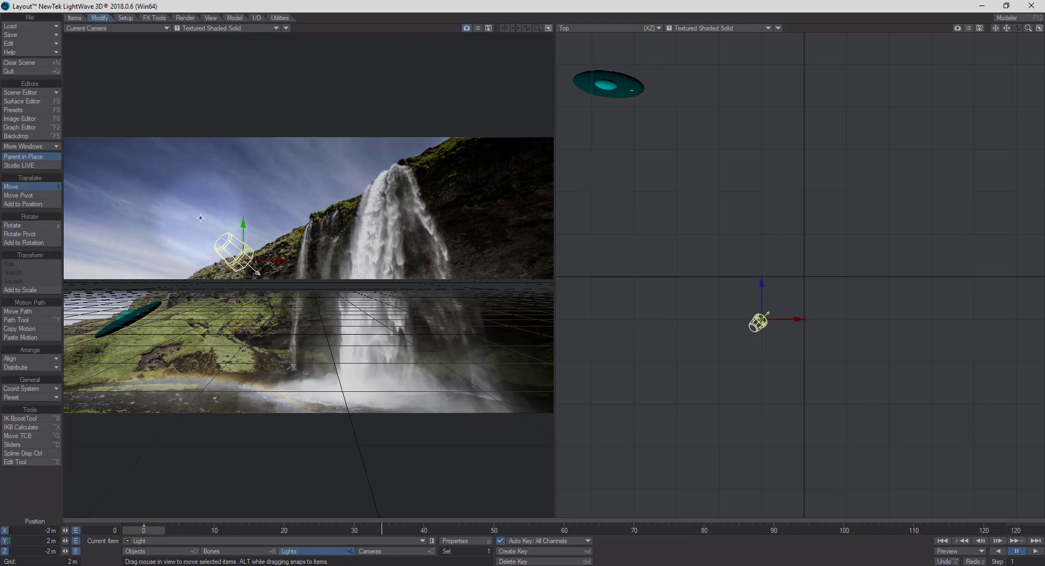
pyautogui.moveTo(277, 259); pyautogui.dragTo(198, 260)
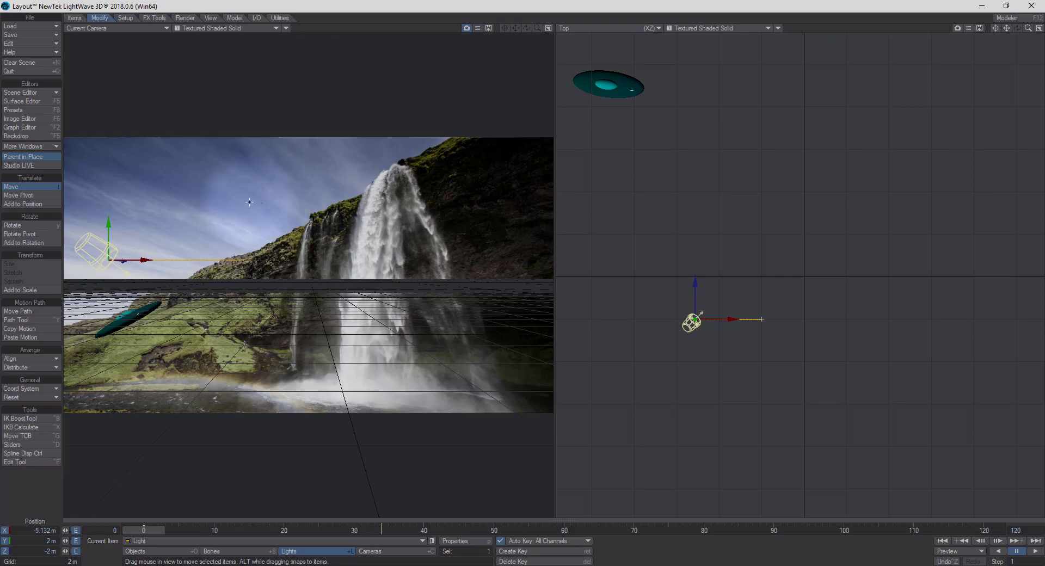
# Step: Turn off global illumination in the render properties and preview the camera view with VPR
pyautogui.click(186, 18)
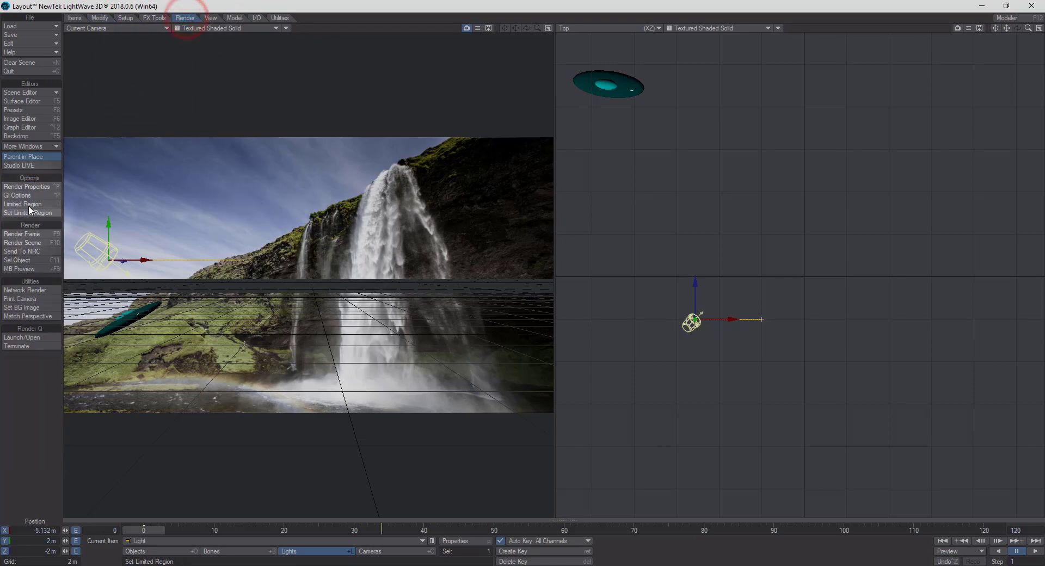
pyautogui.click(26, 186)
pyautogui.moveTo(871, 166); pyautogui.dragTo(717, 97)
pyautogui.click(675, 131)
pyautogui.click(727, 142)
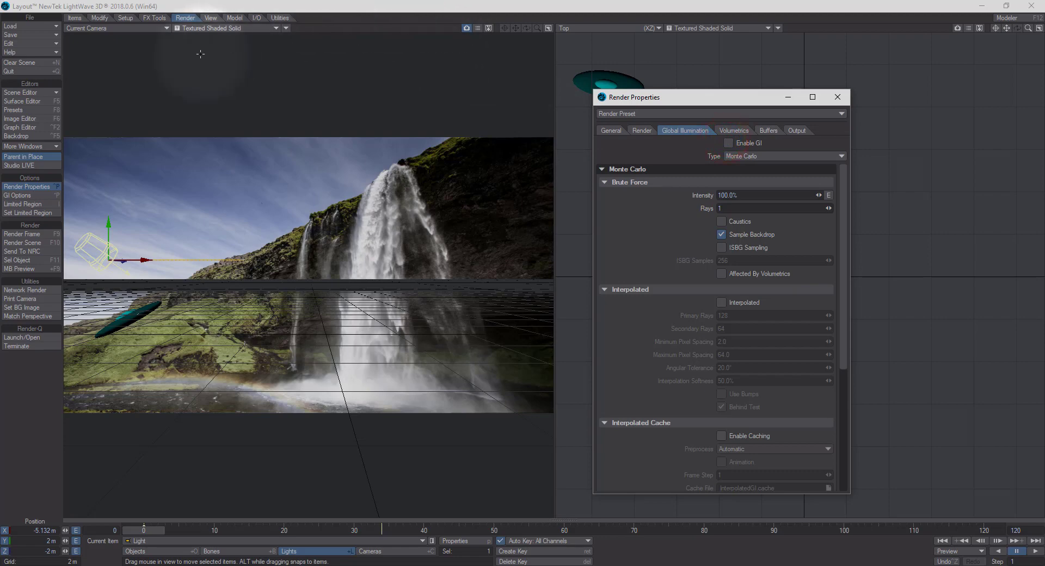
pyautogui.click(234, 29)
pyautogui.click(234, 76)
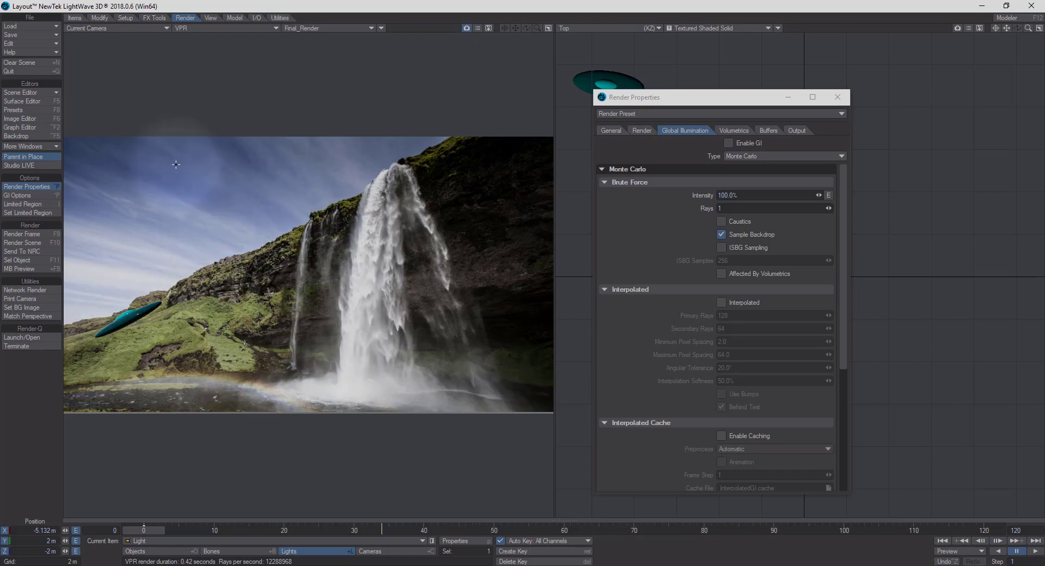
# Step: Remove the waterfall.psd background image from the compositing effects by setting it to none
pyautogui.click(27, 137)
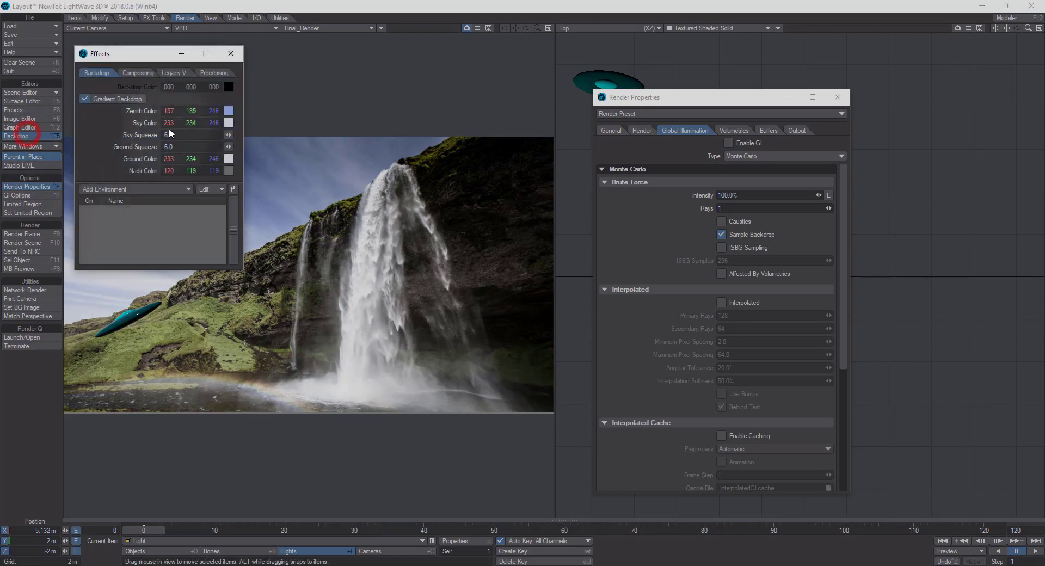
pyautogui.moveTo(129, 52); pyautogui.dragTo(267, 80)
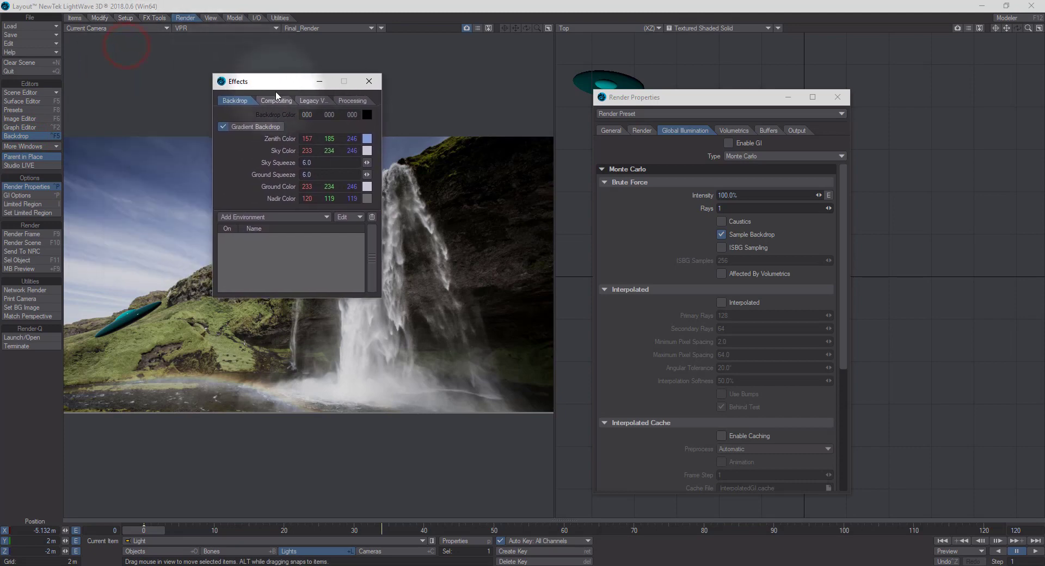
pyautogui.click(278, 100)
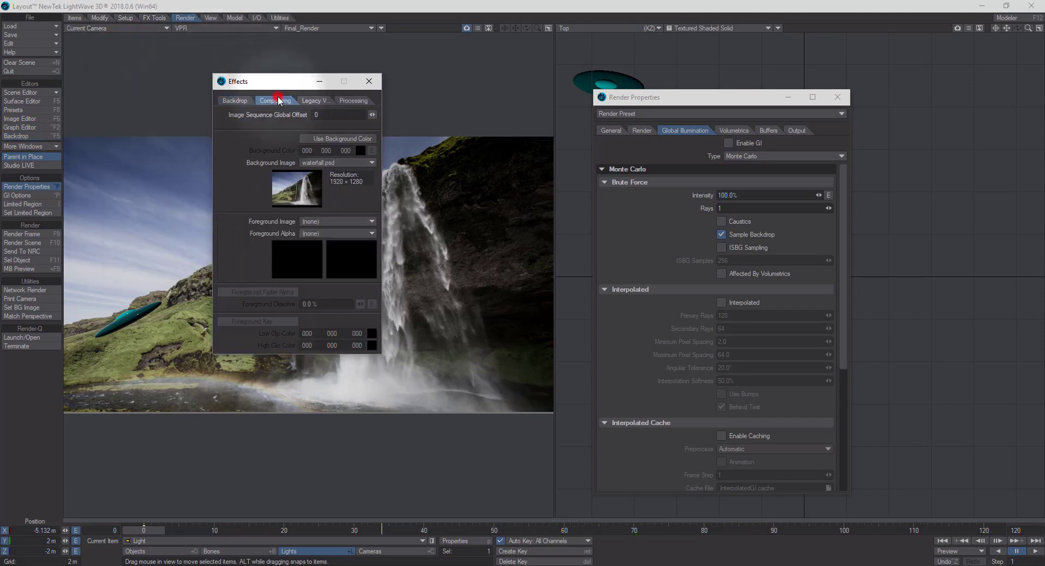
pyautogui.click(333, 162)
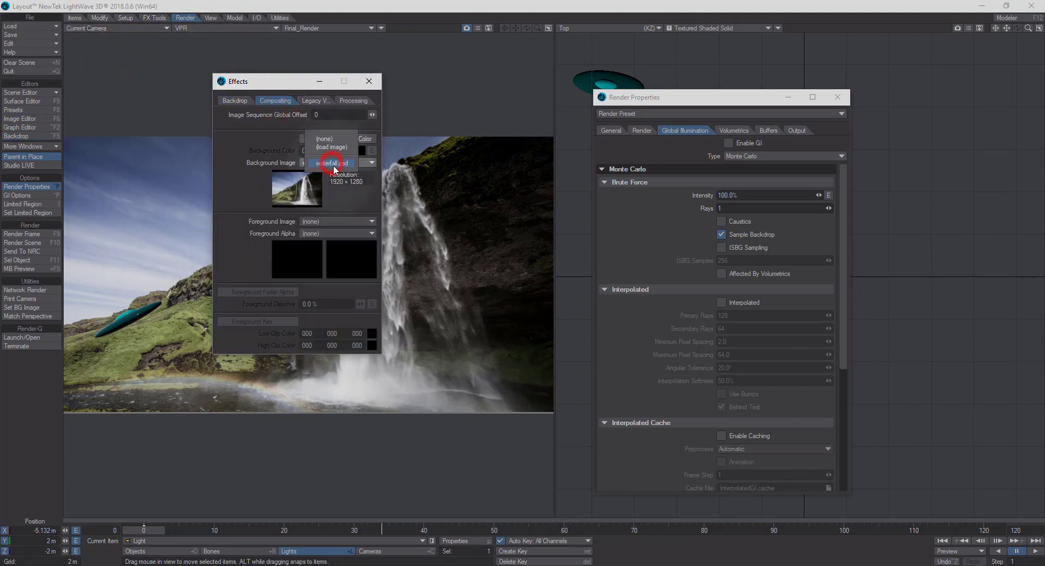
pyautogui.click(328, 137)
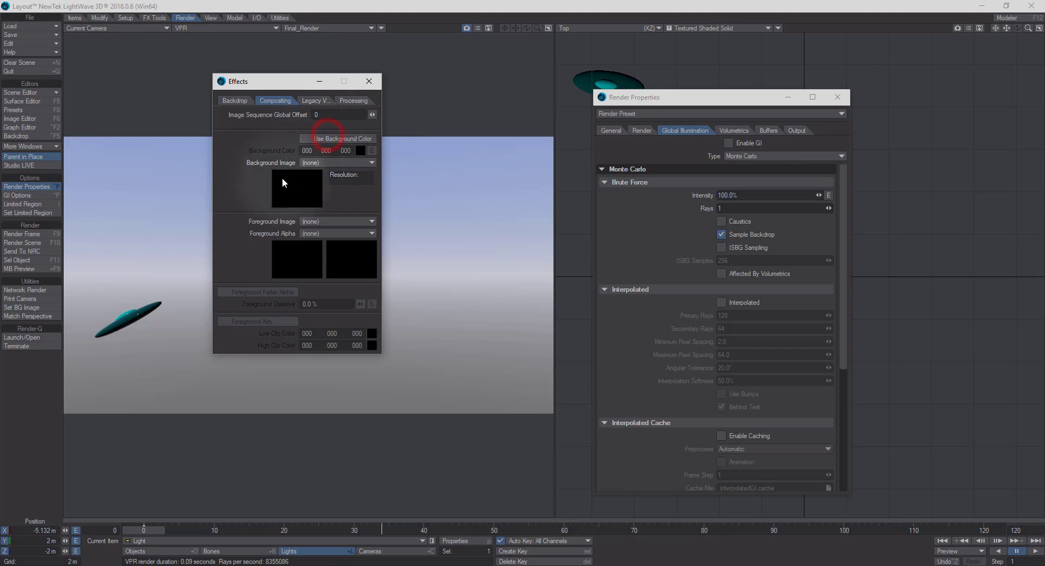
# Step: Turn off the gradient backdrop to use the plain black backdrop color, and close the effects settings
pyautogui.click(234, 100)
pyautogui.click(223, 126)
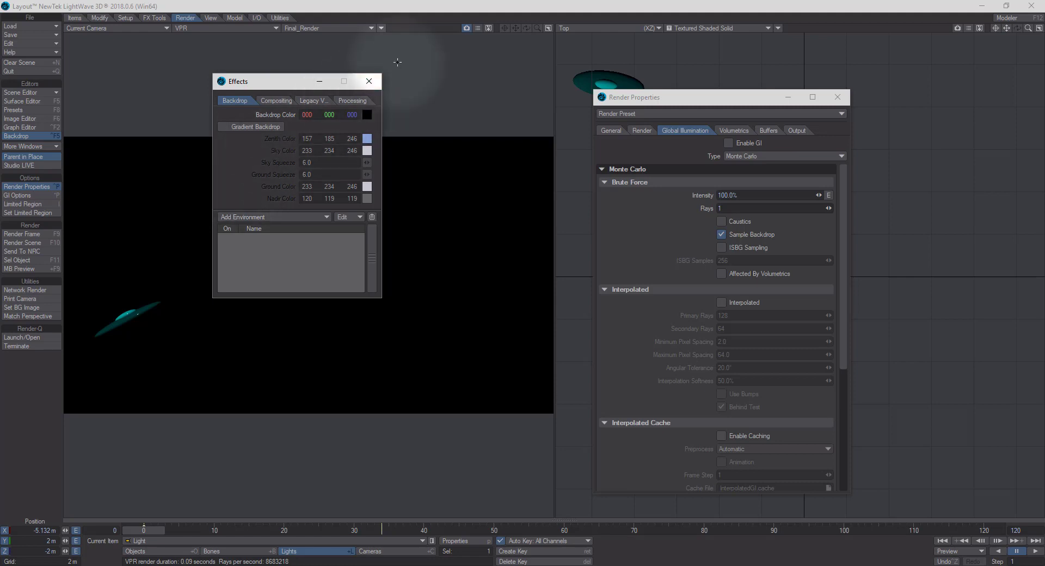
pyautogui.click(362, 85)
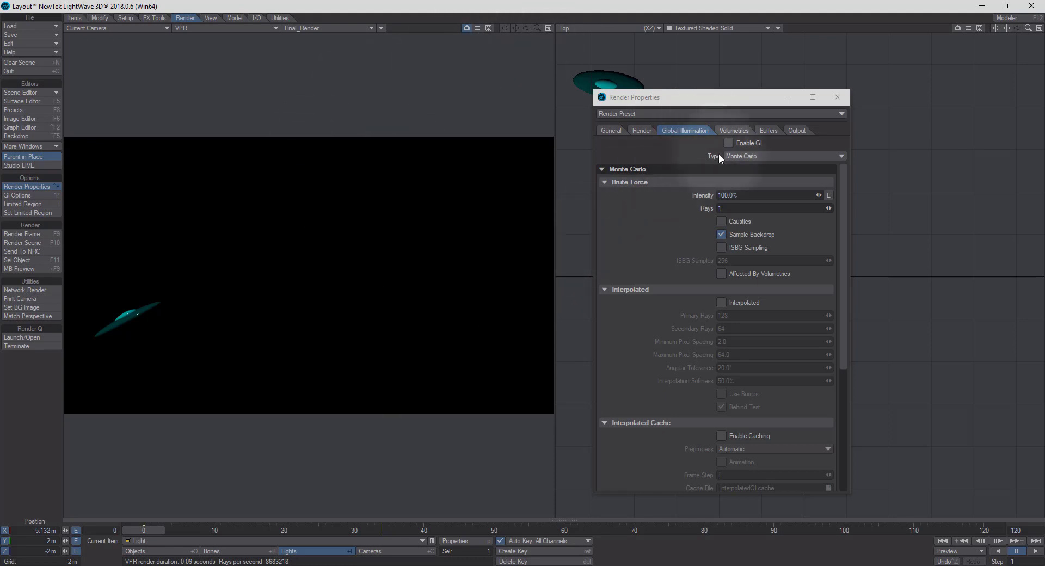
# Step: Set the Final_Render output's file format to LW_PNG32(.png) and open its alpha options
pyautogui.click(796, 131)
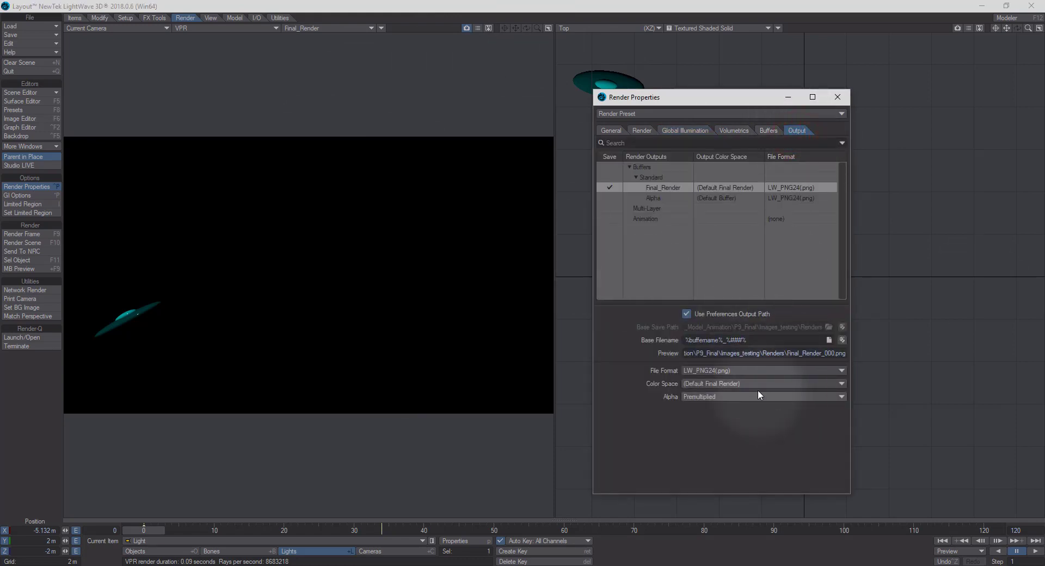
pyautogui.click(726, 370)
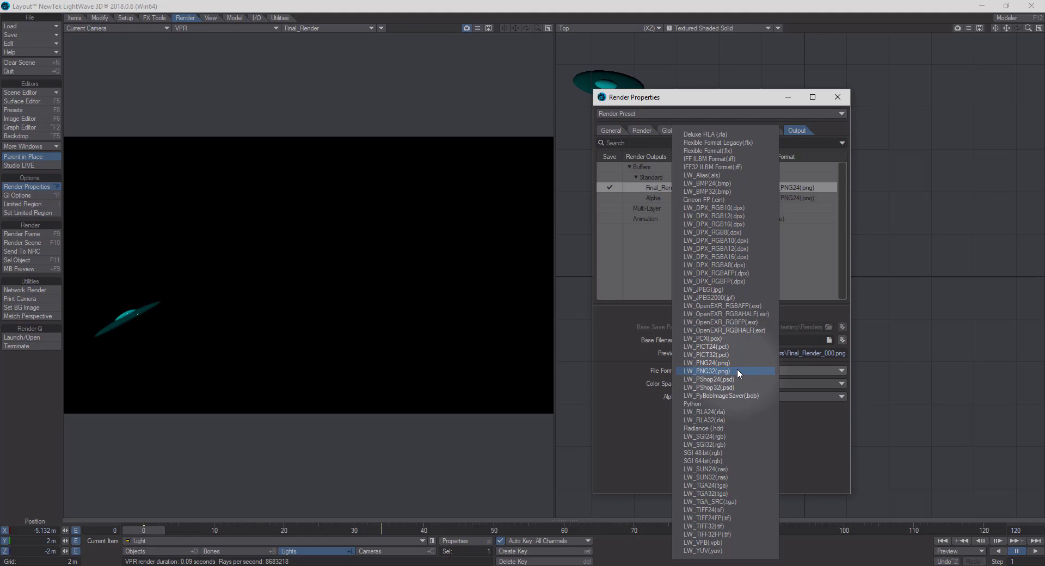
pyautogui.click(737, 370)
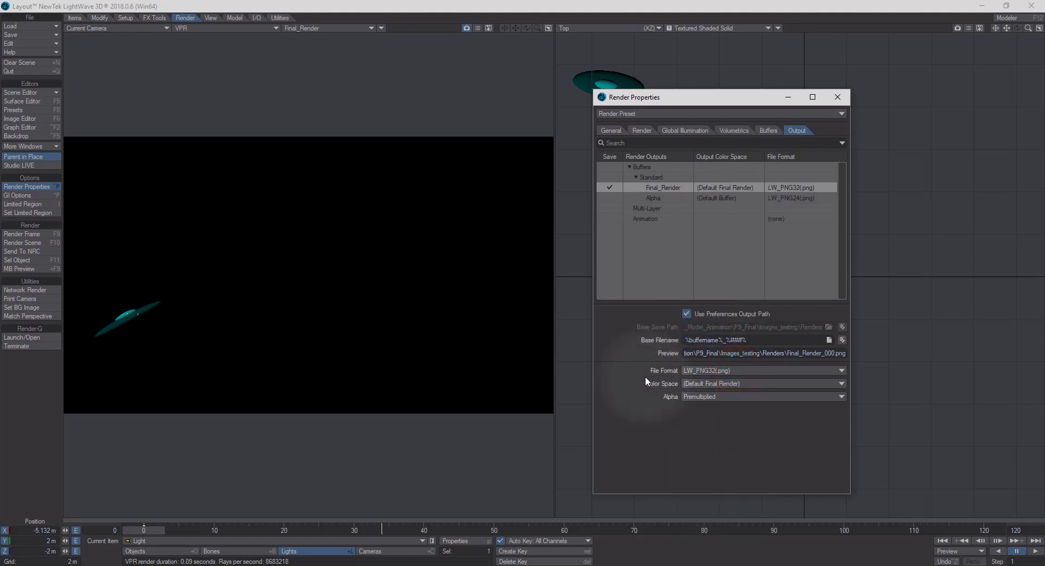
pyautogui.click(677, 397)
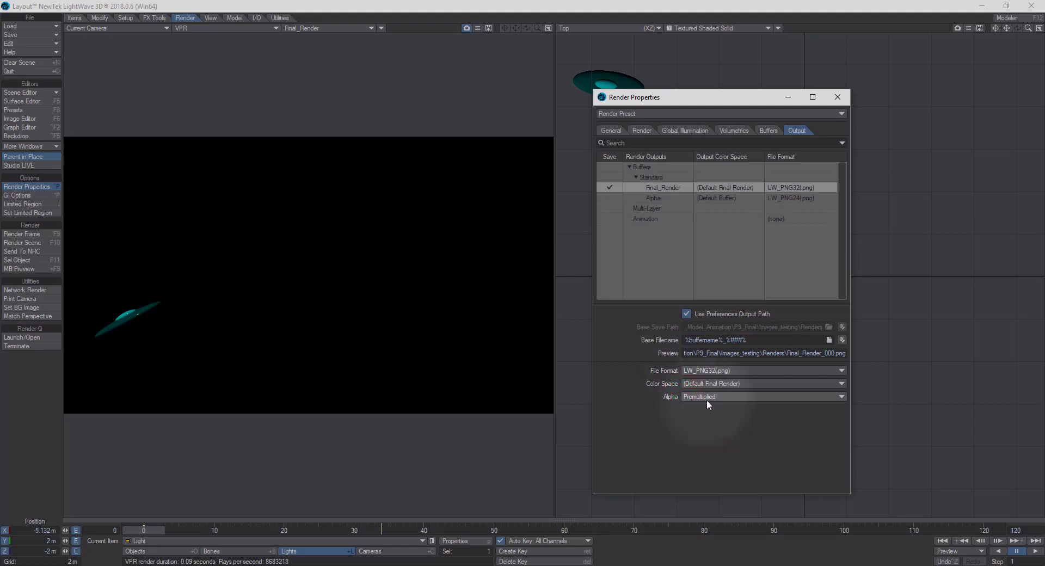
pyautogui.click(730, 404)
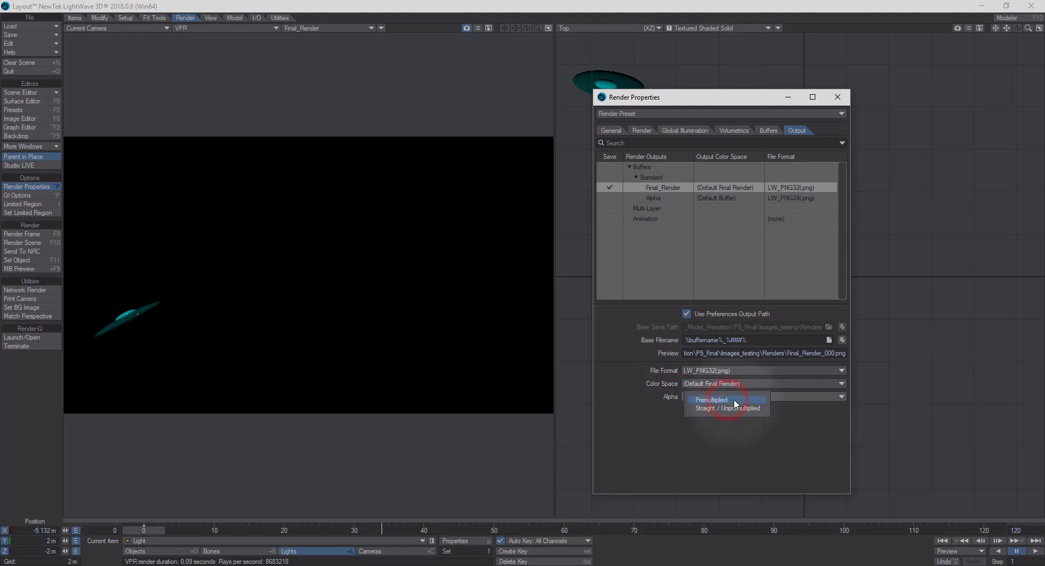
# Step: Set the Final_Render output's alpha to Premultiplied, disable Use Preferences Output Path, and close the render properties
pyautogui.click(734, 400)
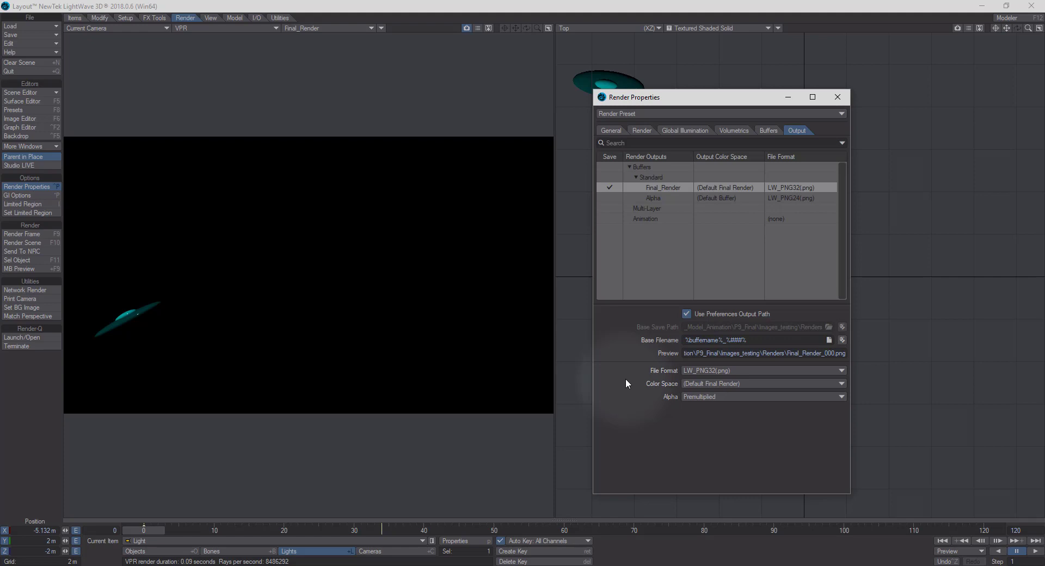
pyautogui.click(687, 315)
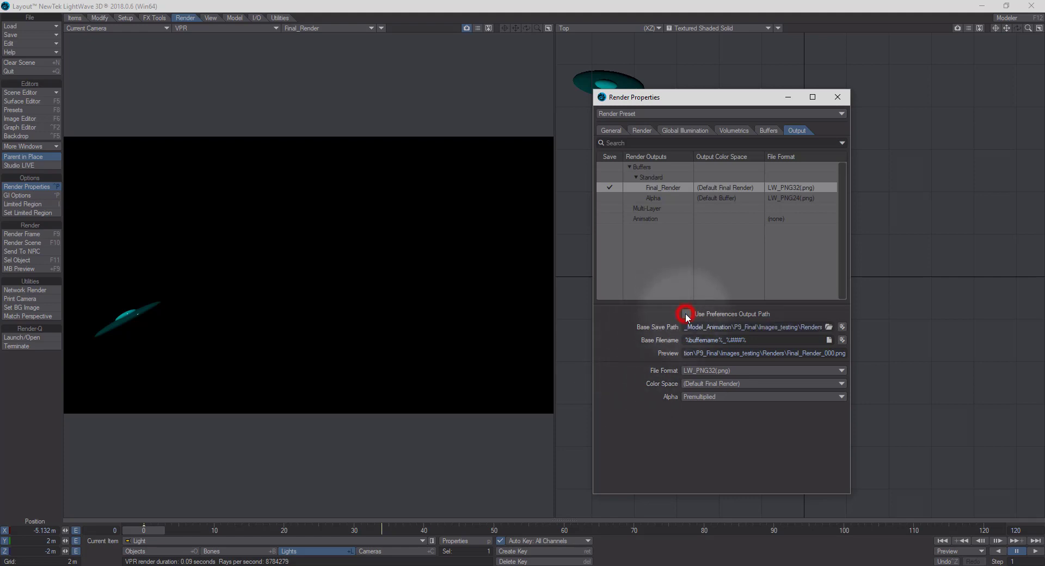
pyautogui.click(829, 327)
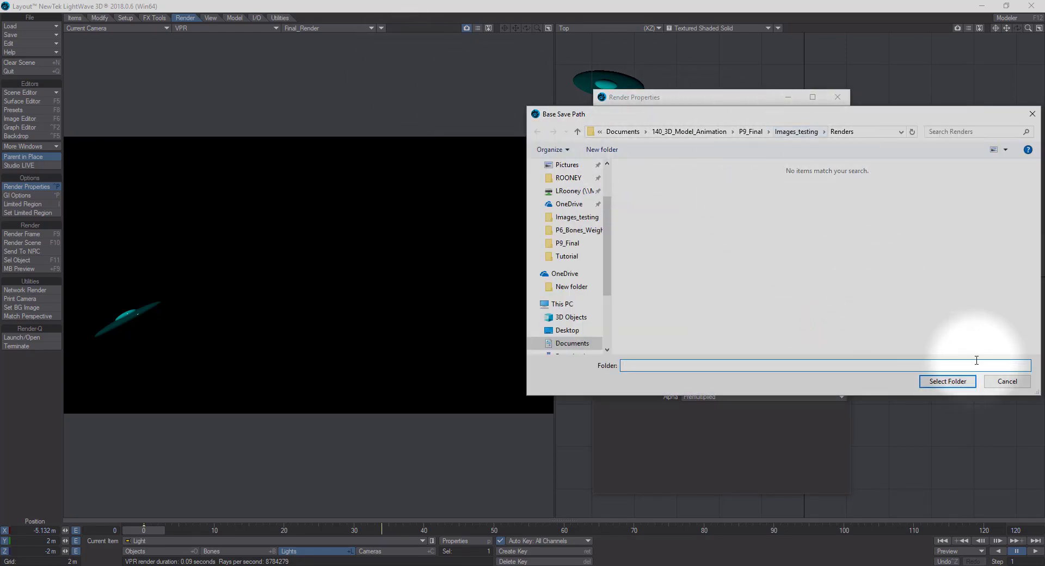
pyautogui.click(1007, 381)
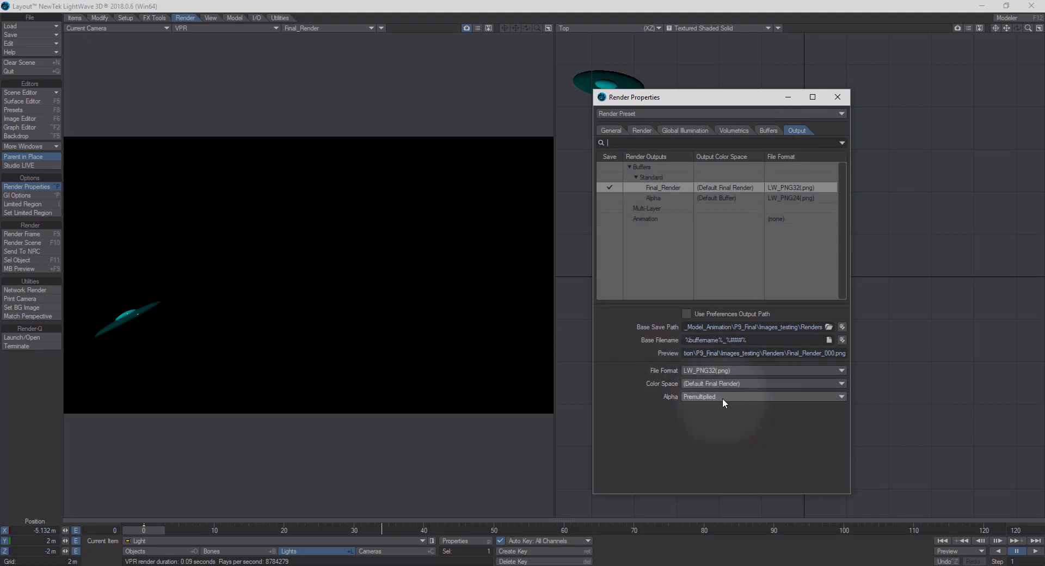
pyautogui.click(837, 97)
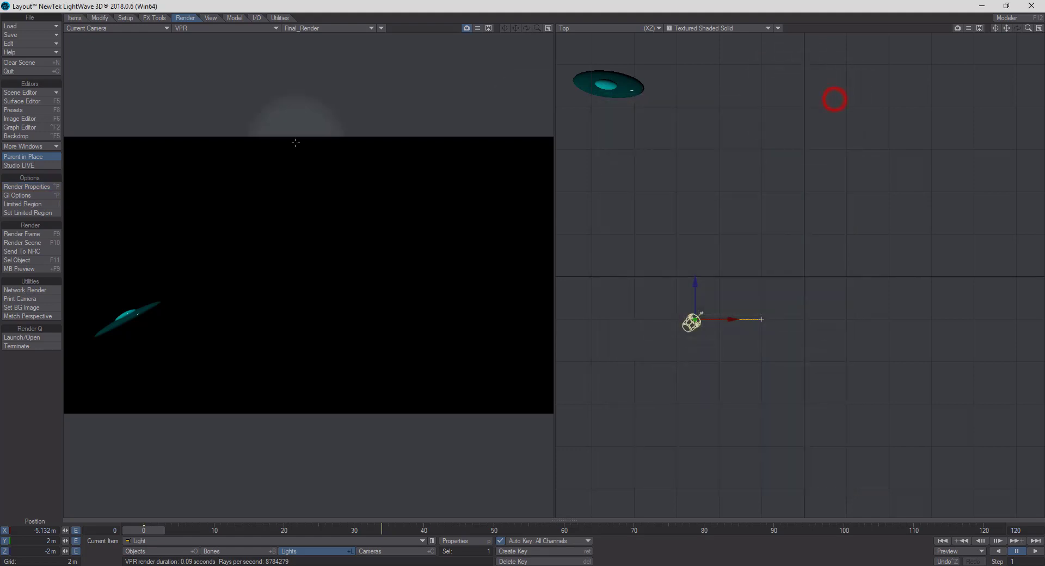
# Step: Render the scene with the render display turned off, and dismiss the render status
pyautogui.click(23, 244)
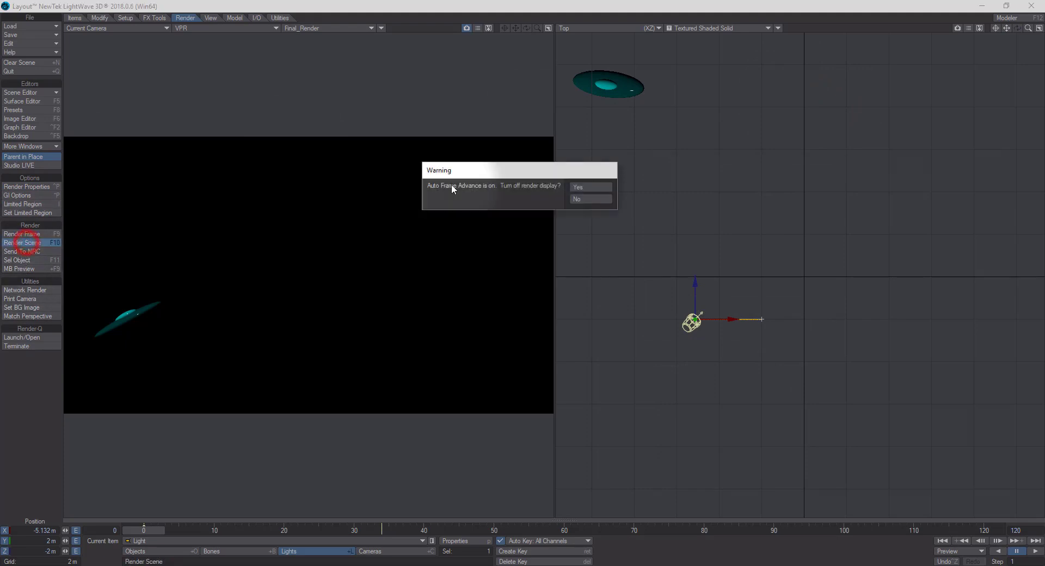
pyautogui.click(573, 183)
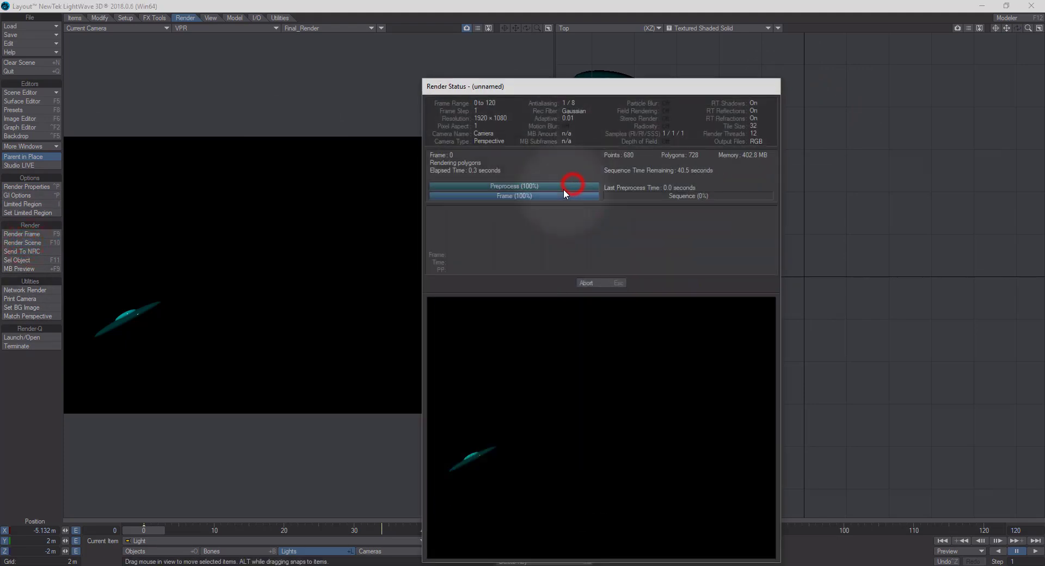
pyautogui.click(589, 284)
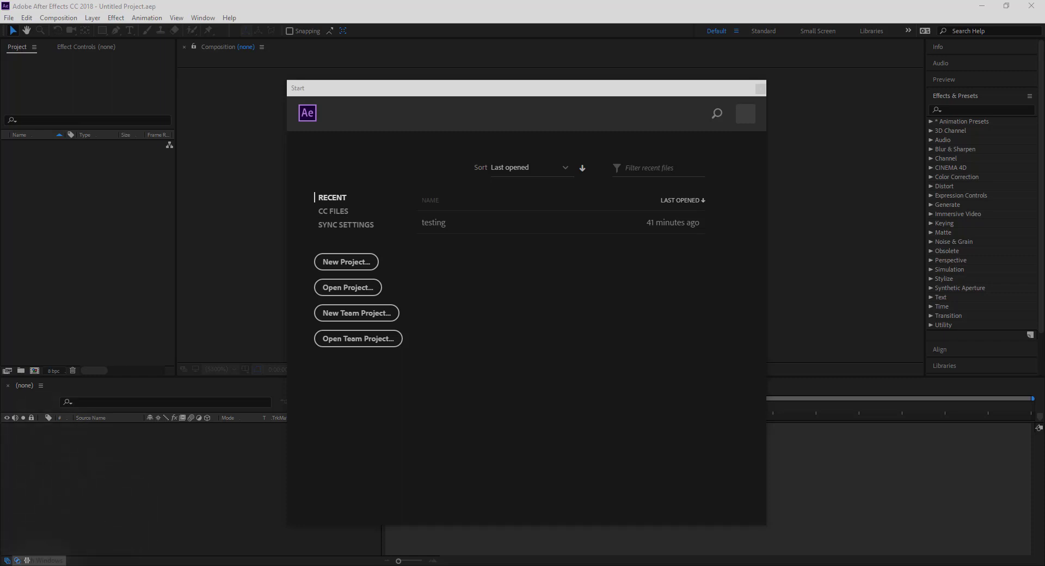
# Step: Switch to After Effects and start a new project
pyautogui.click(7, 561)
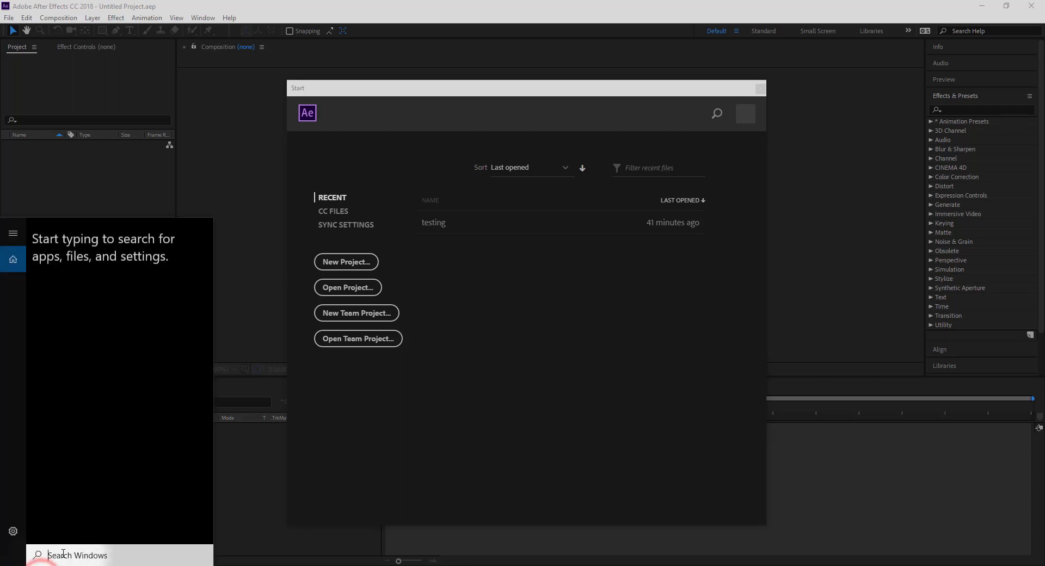
pyautogui.write('after')
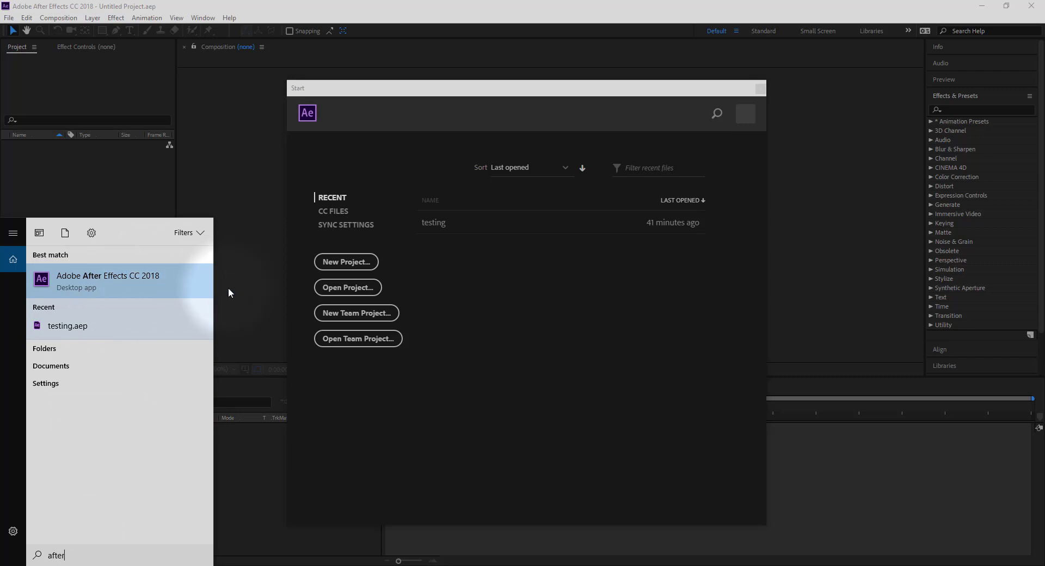
pyautogui.click(427, 92)
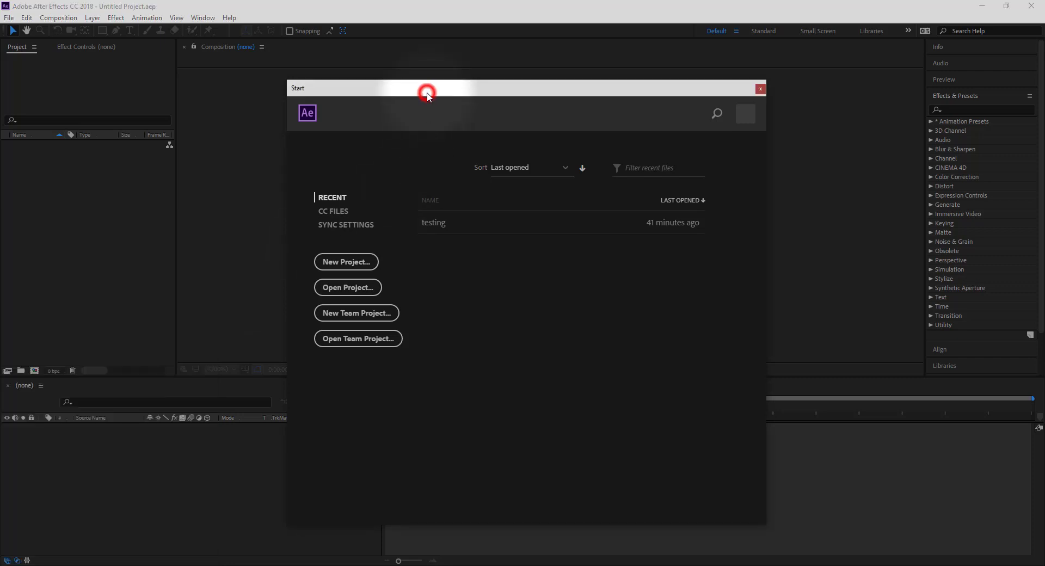
pyautogui.click(363, 266)
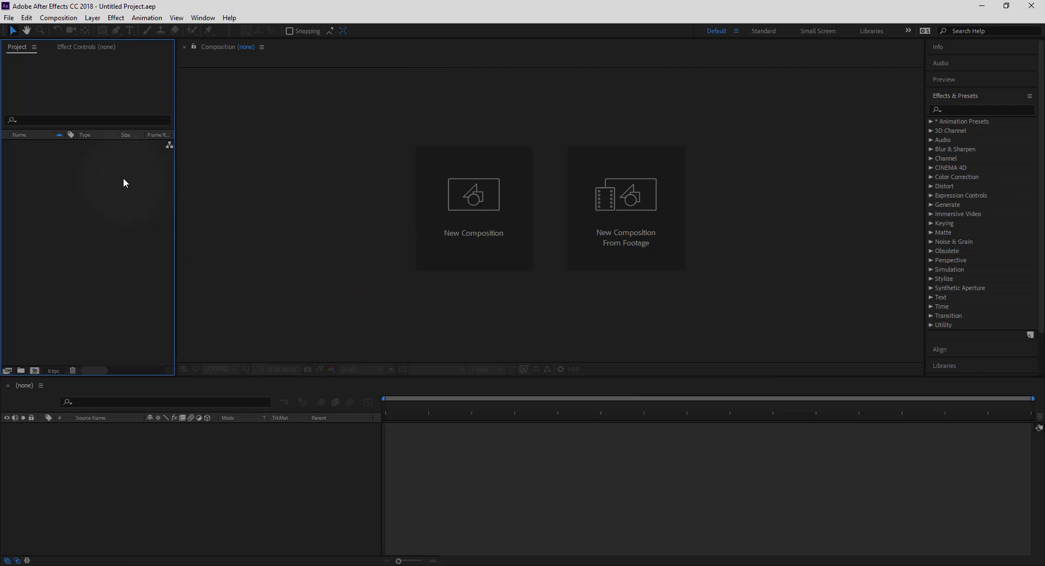
# Step: Import waterfall.psd from the Images_testing folder as a Composition with Editable Layer Styles
pyautogui.click(8, 18)
pyautogui.moveTo(98, 171)
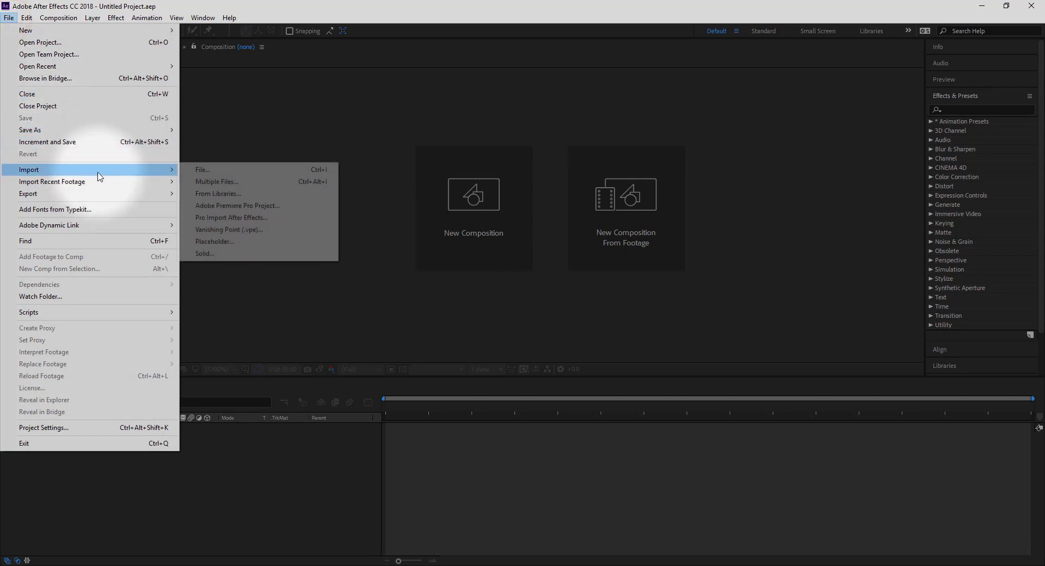
pyautogui.click(229, 170)
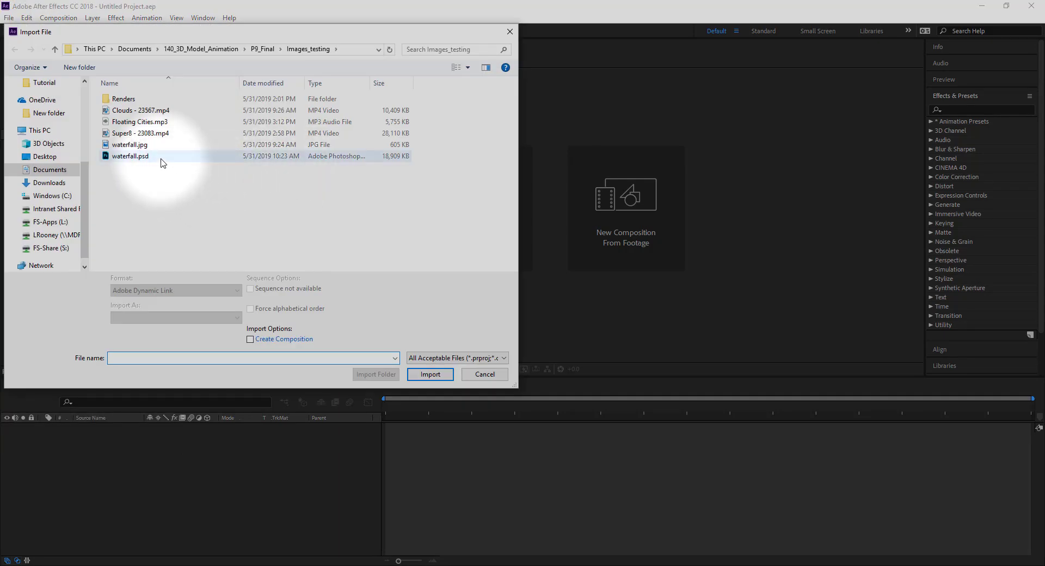
pyautogui.click(161, 162)
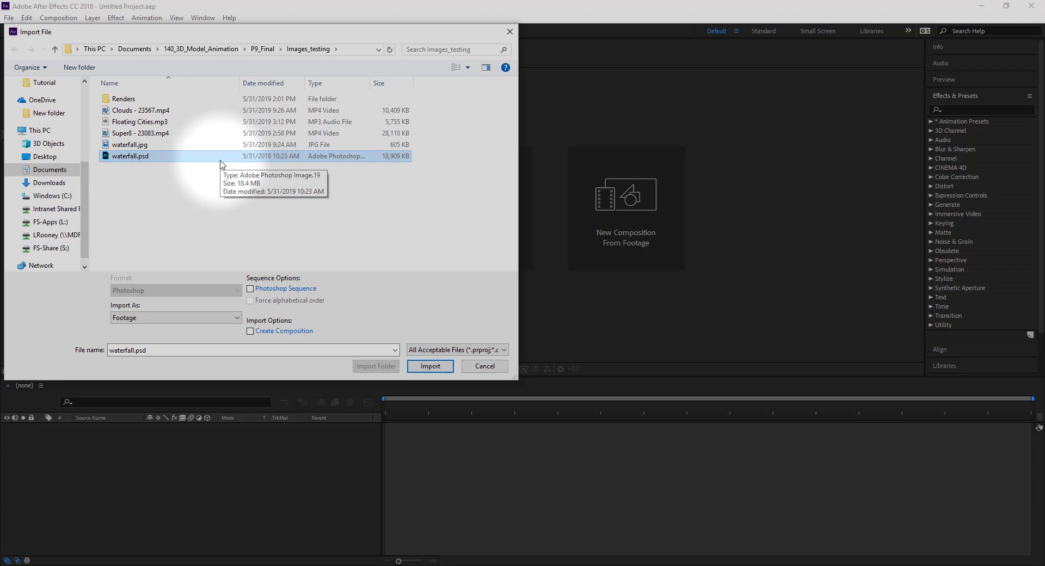
pyautogui.click(431, 367)
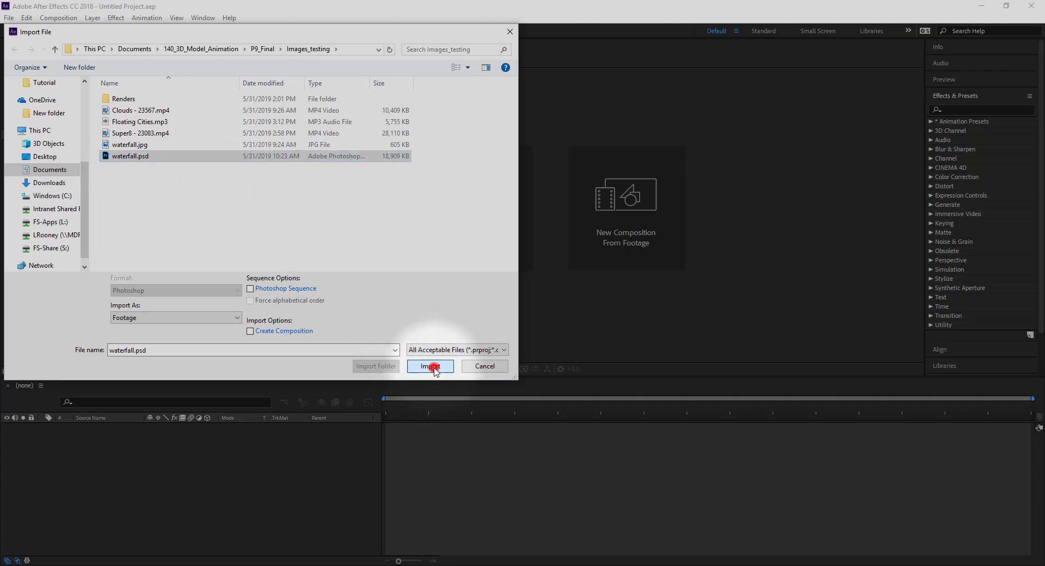
pyautogui.click(542, 226)
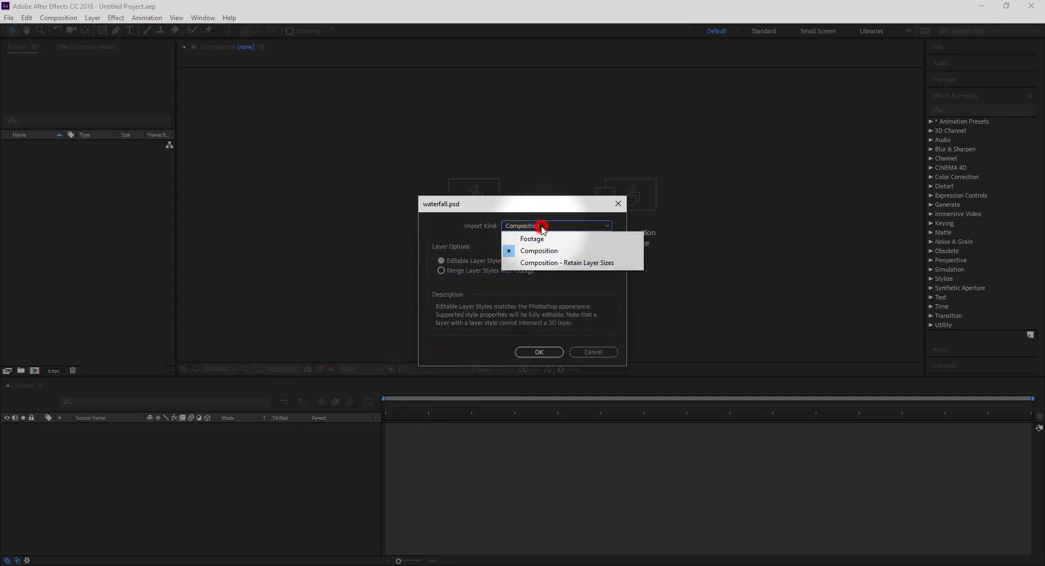
pyautogui.click(584, 251)
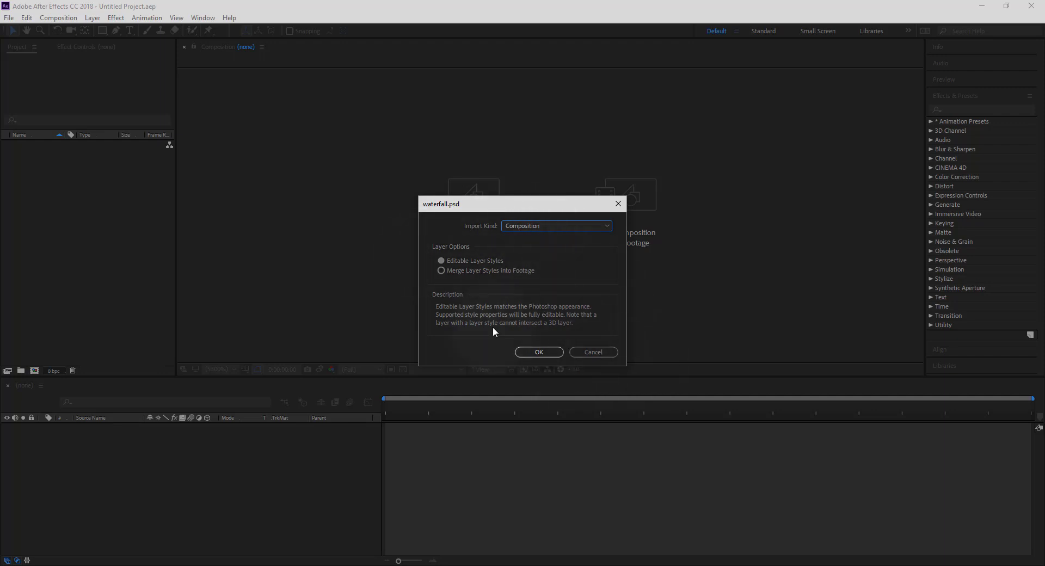
pyautogui.click(531, 352)
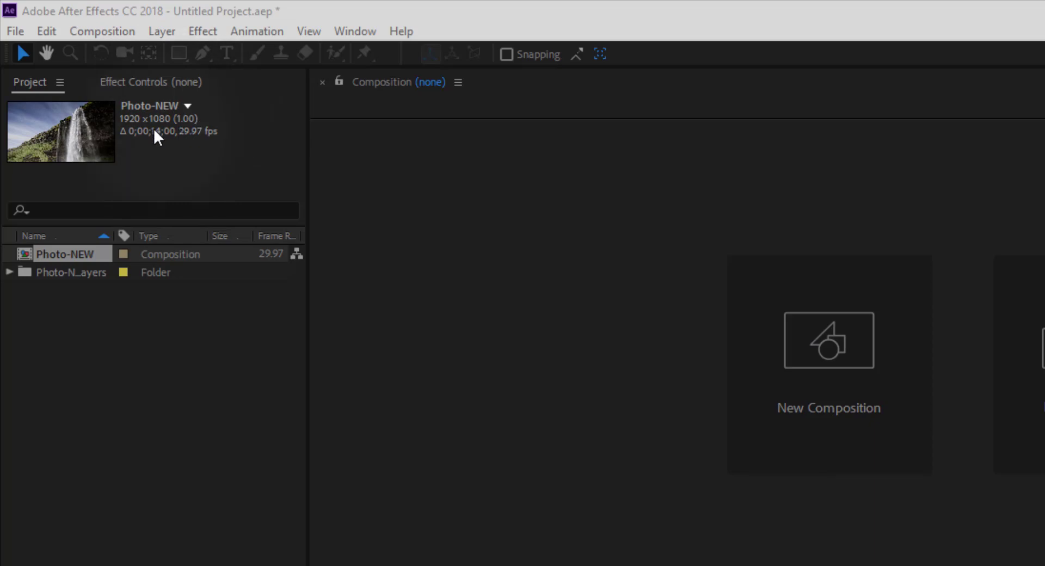
# Step: Examine the imported Photo-NEW composition and the background and foreground files in its layers folder
pyautogui.click(28, 250)
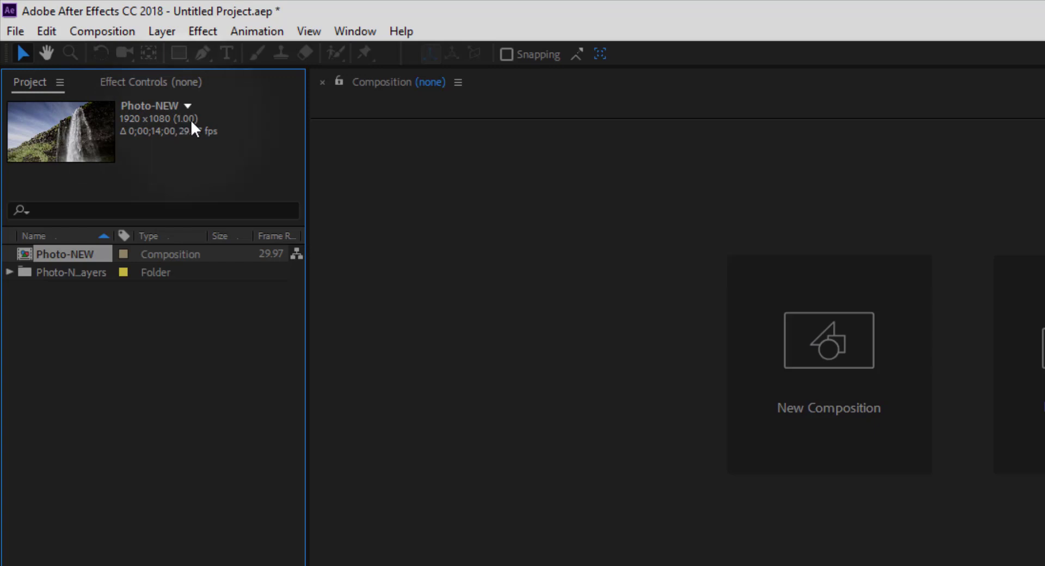
pyautogui.click(10, 273)
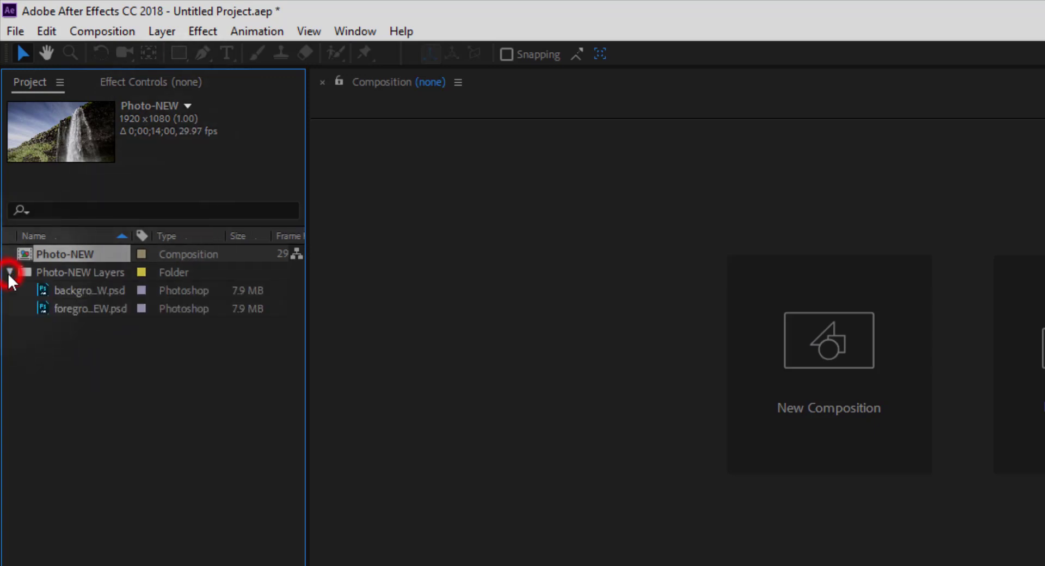
pyautogui.click(69, 292)
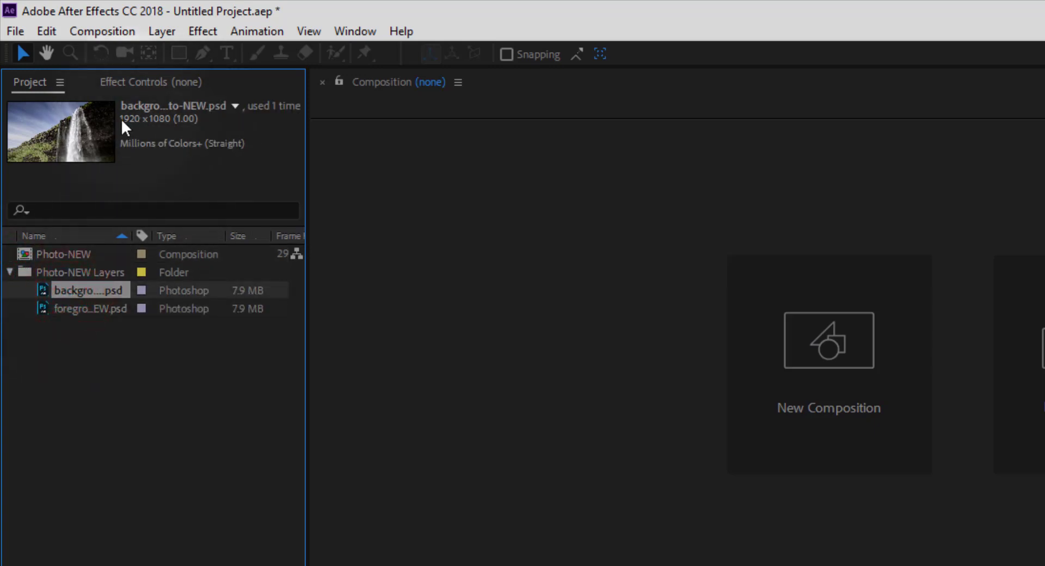
pyautogui.click(79, 308)
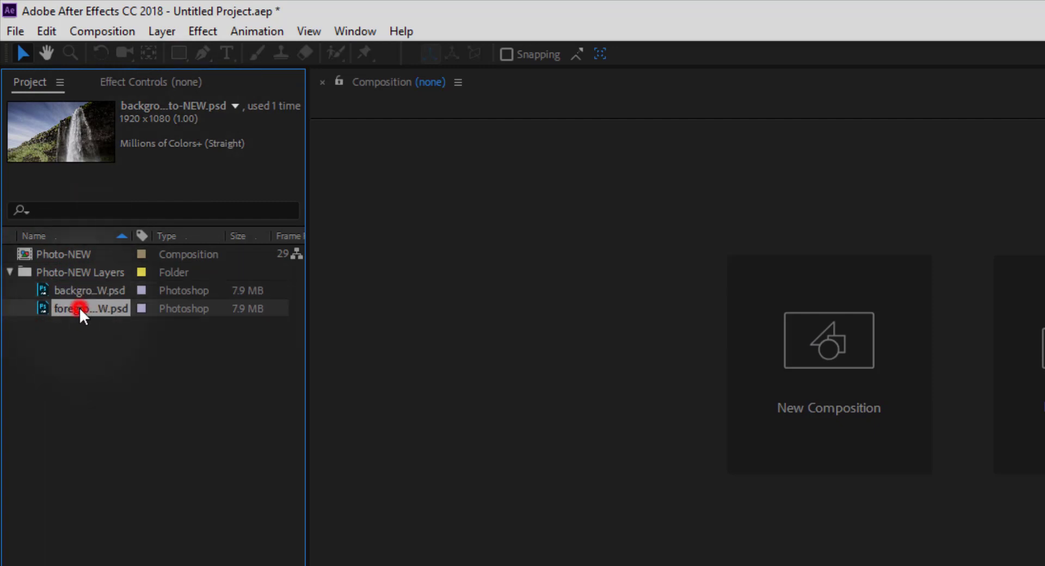
pyautogui.click(80, 292)
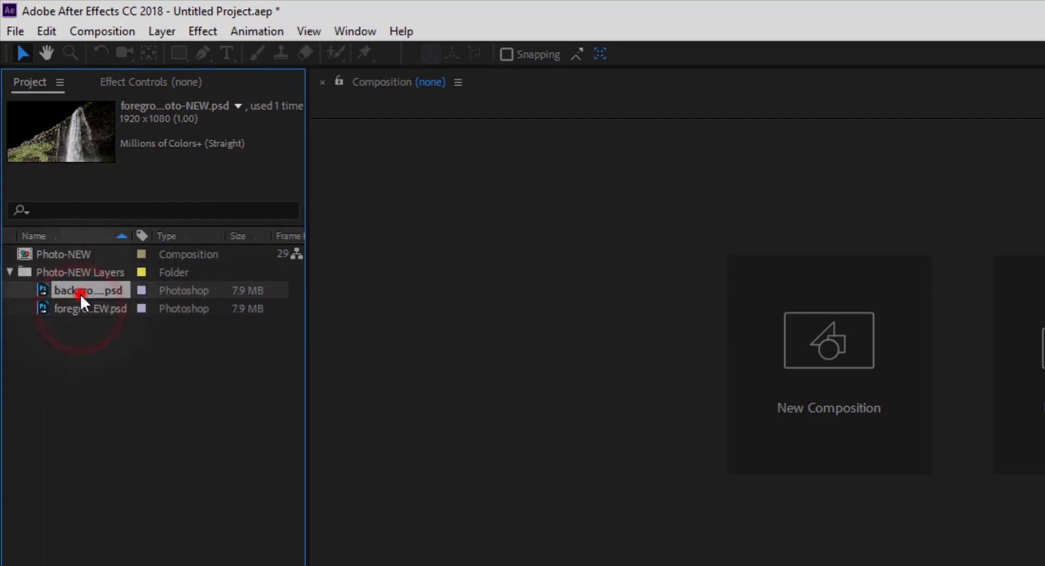
pyautogui.click(31, 253)
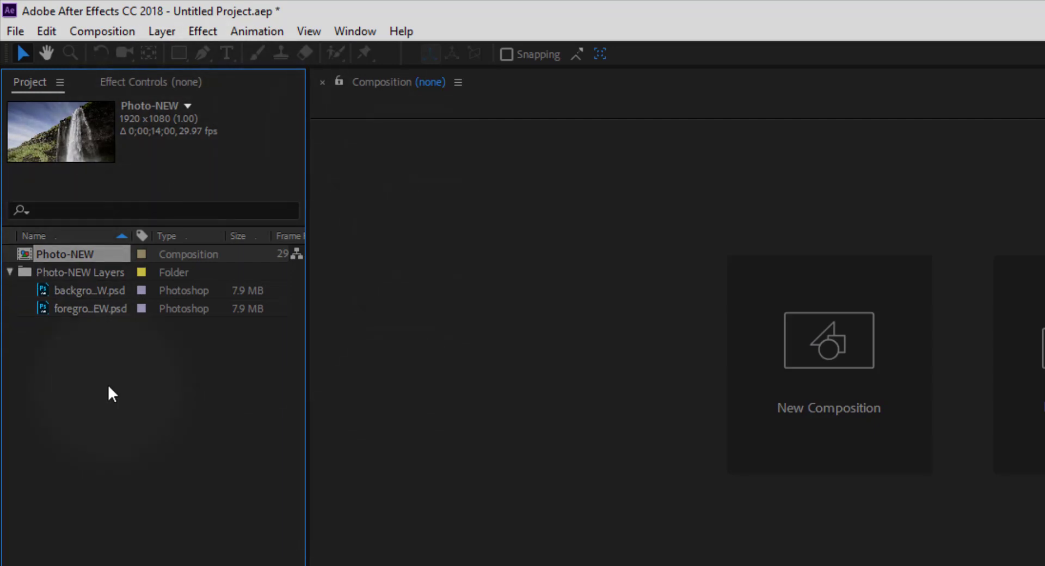
pyautogui.click(11, 272)
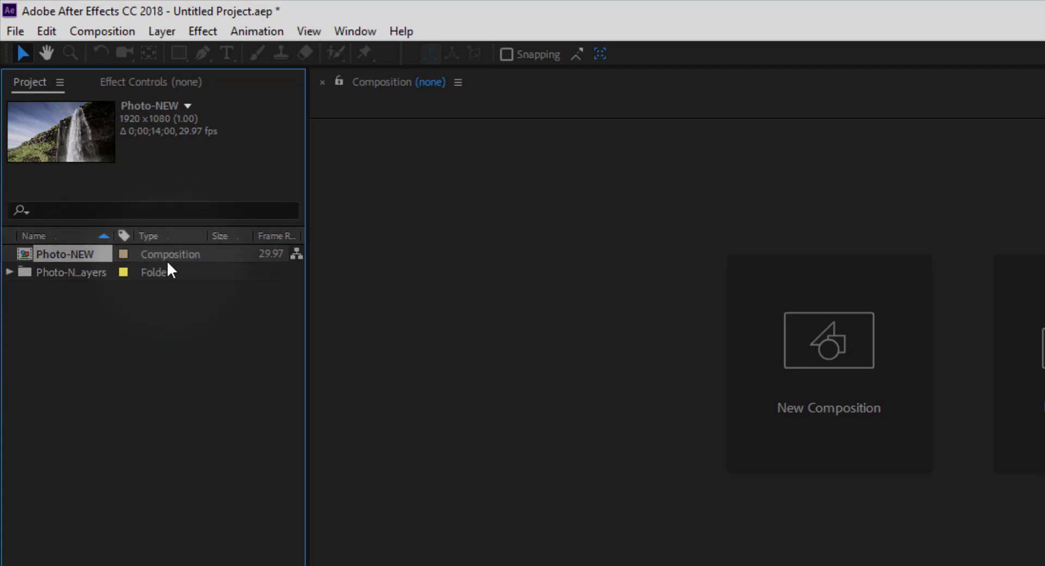
# Step: Open the Photo-NEW composition for editing
pyautogui.click(46, 253)
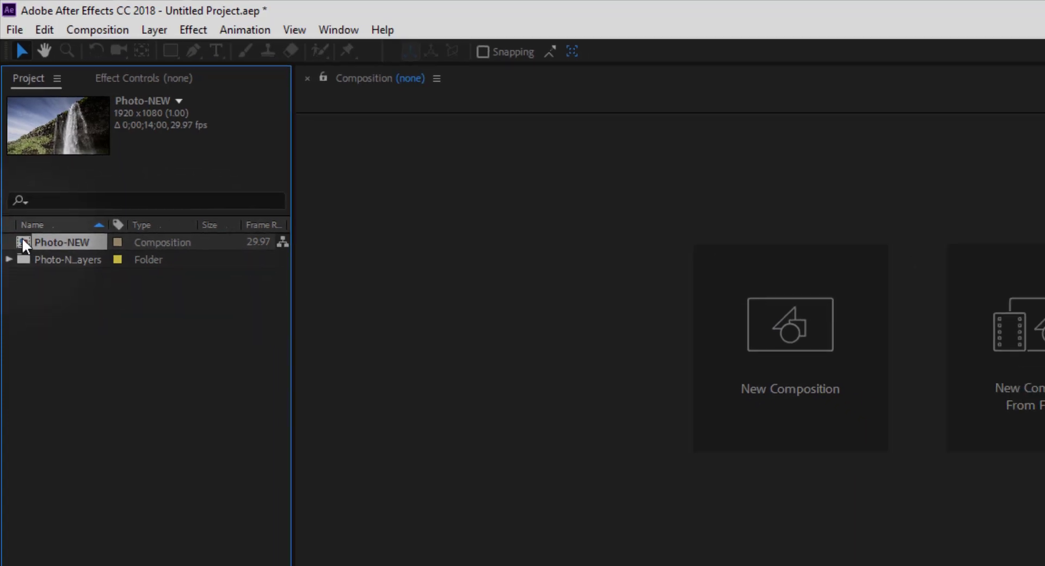
pyautogui.doubleClick(24, 253)
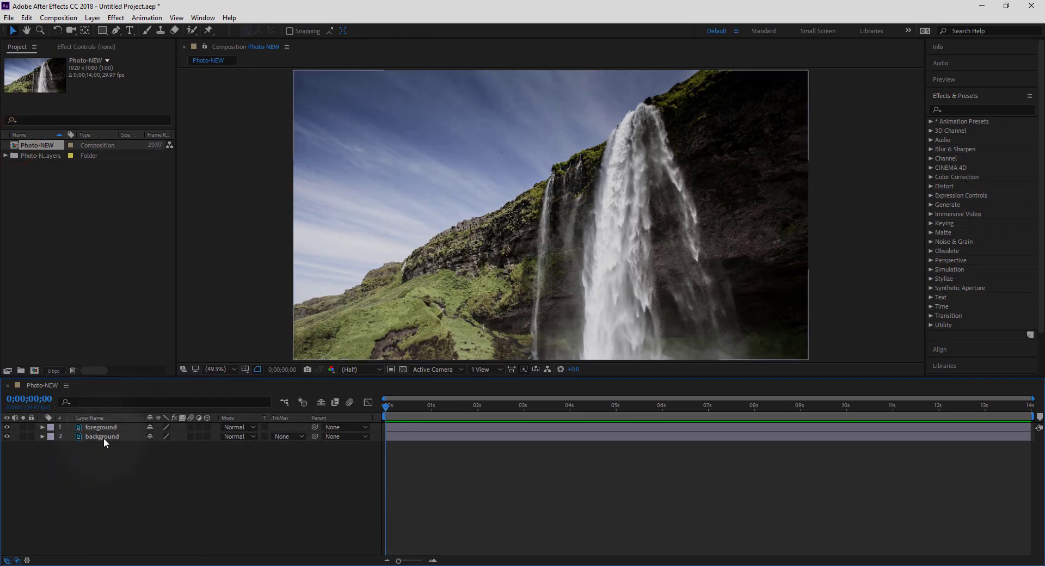
# Step: Check the Photo-NEW composition's duration in its composition settings
pyautogui.click(67, 18)
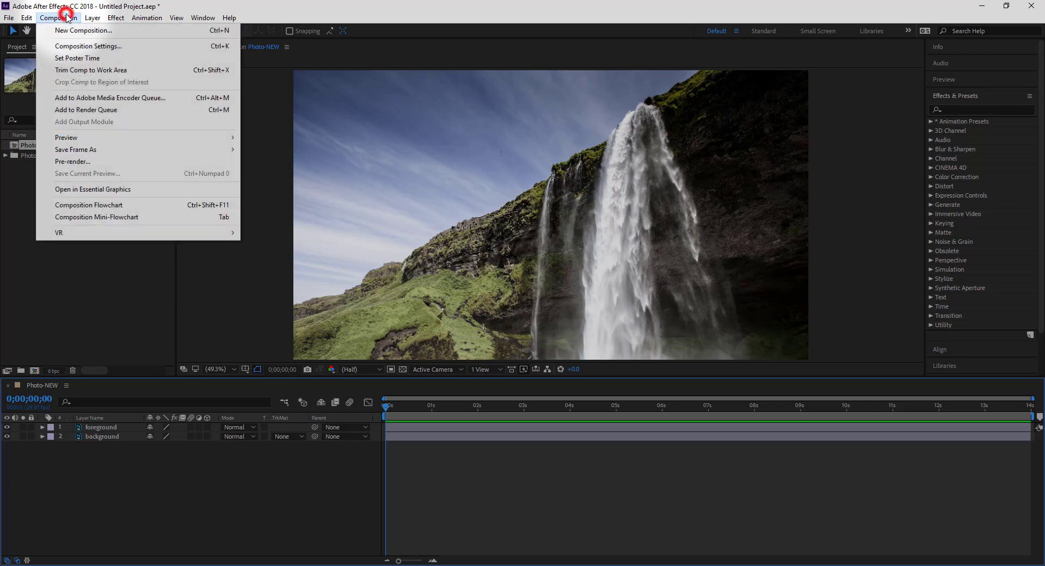
pyautogui.click(112, 48)
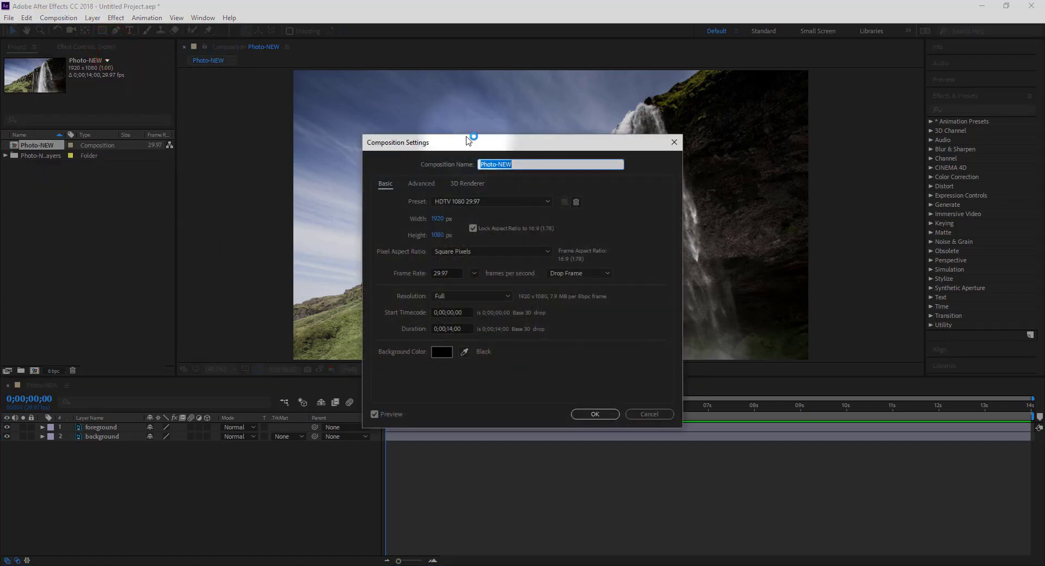
pyautogui.moveTo(466, 136); pyautogui.dragTo(567, 122)
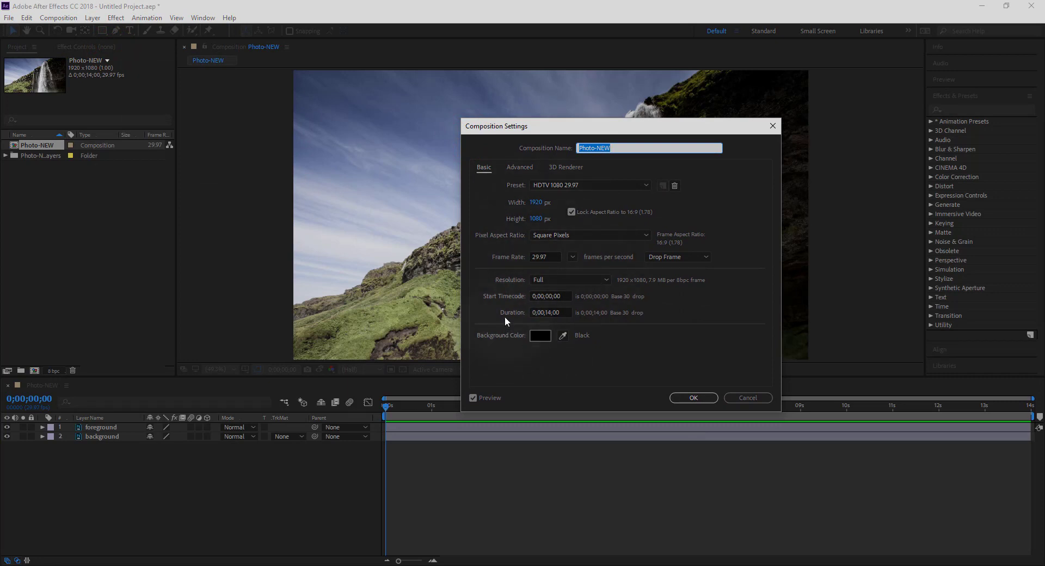
pyautogui.click(551, 314)
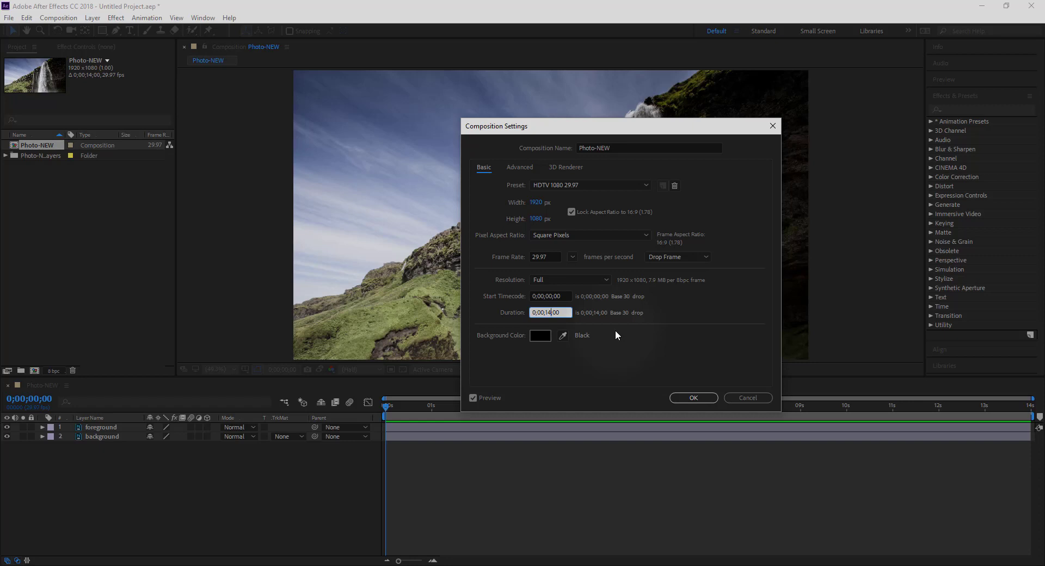
pyautogui.click(533, 313)
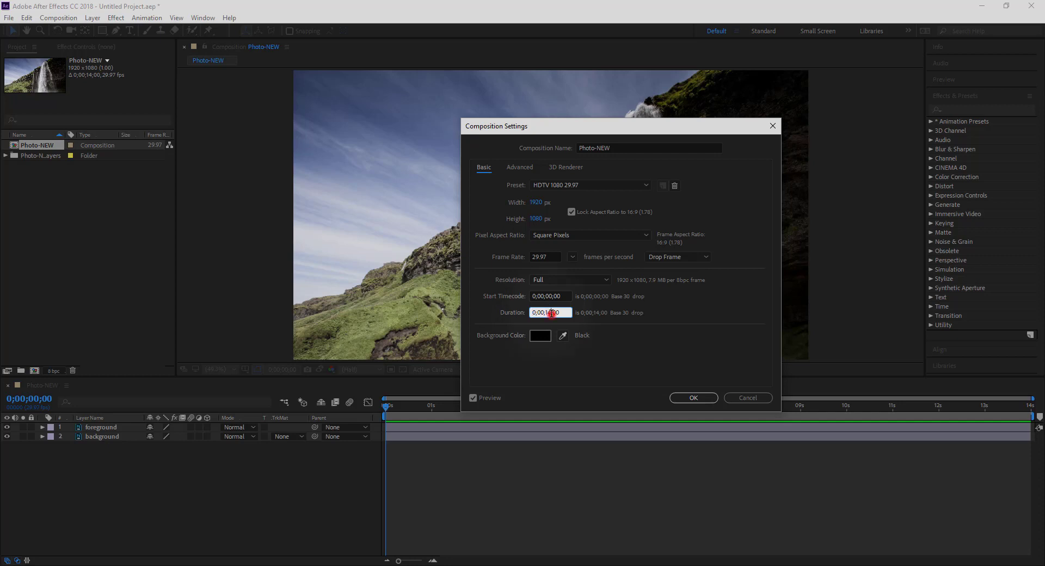
pyautogui.doubleClick(552, 312)
pyautogui.click(564, 312)
pyautogui.click(694, 396)
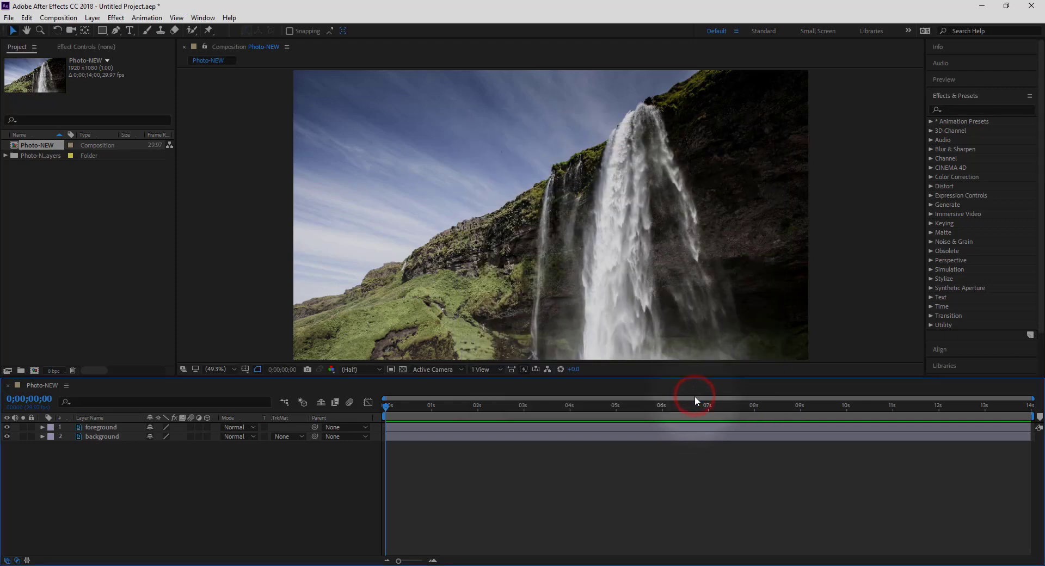
# Step: Shorten the work area so that it ends at about 4 seconds
pyautogui.moveTo(1031, 417); pyautogui.dragTo(576, 416)
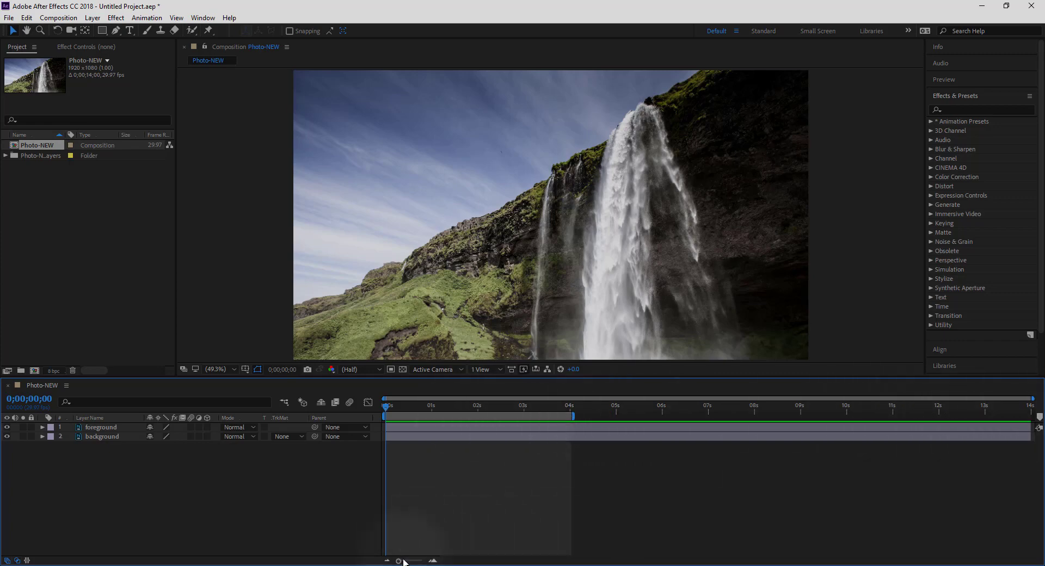
# Step: Shorten the work area so that it ends at about 2 seconds
pyautogui.moveTo(398, 562)
pyautogui.mouseDown()
pyautogui.moveTo(420, 563)
pyautogui.moveTo(396, 562)
pyautogui.mouseUp()
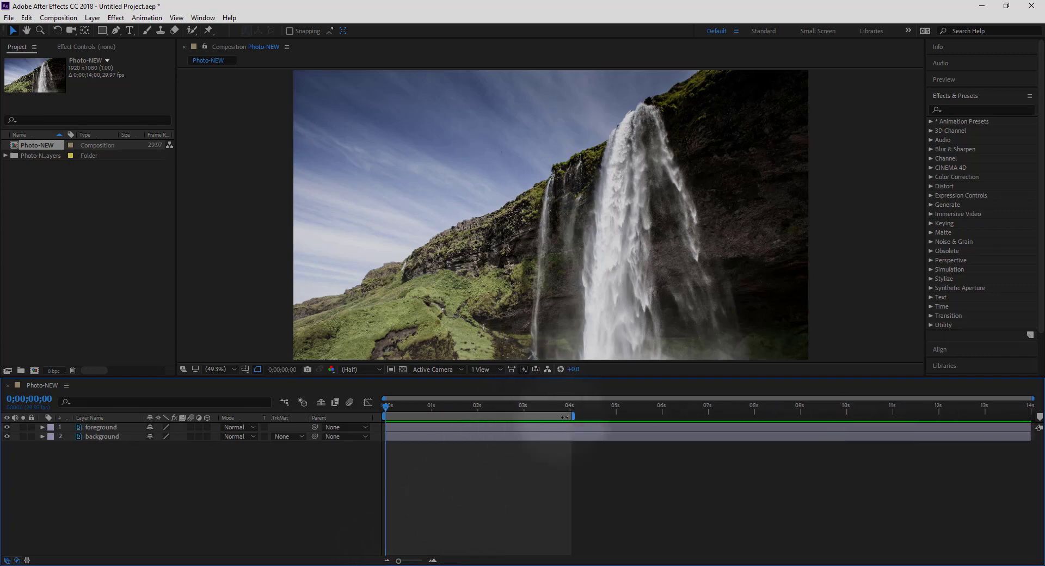
pyautogui.moveTo(574, 416); pyautogui.dragTo(497, 416)
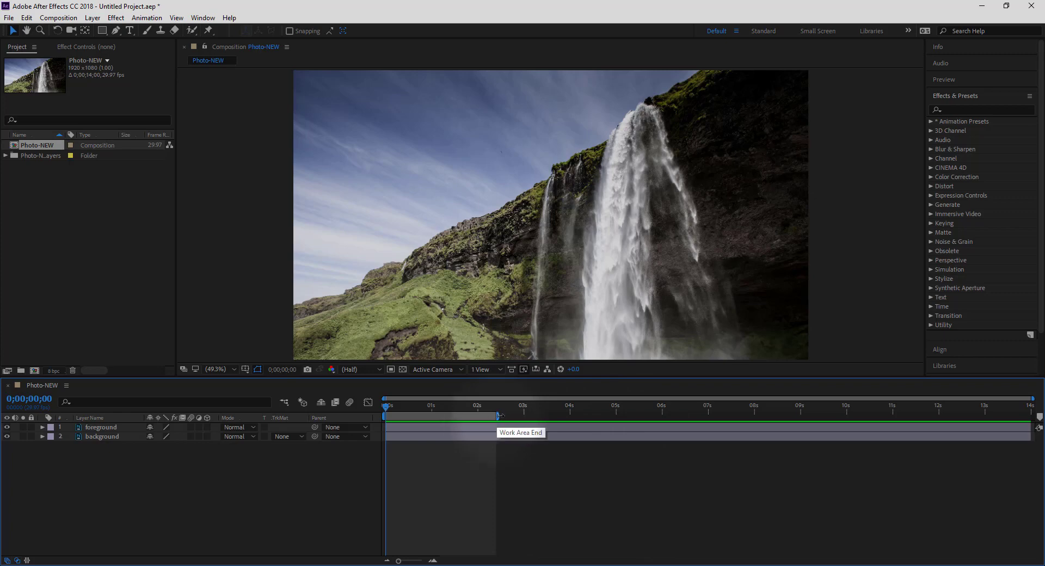
pyautogui.click(495, 416)
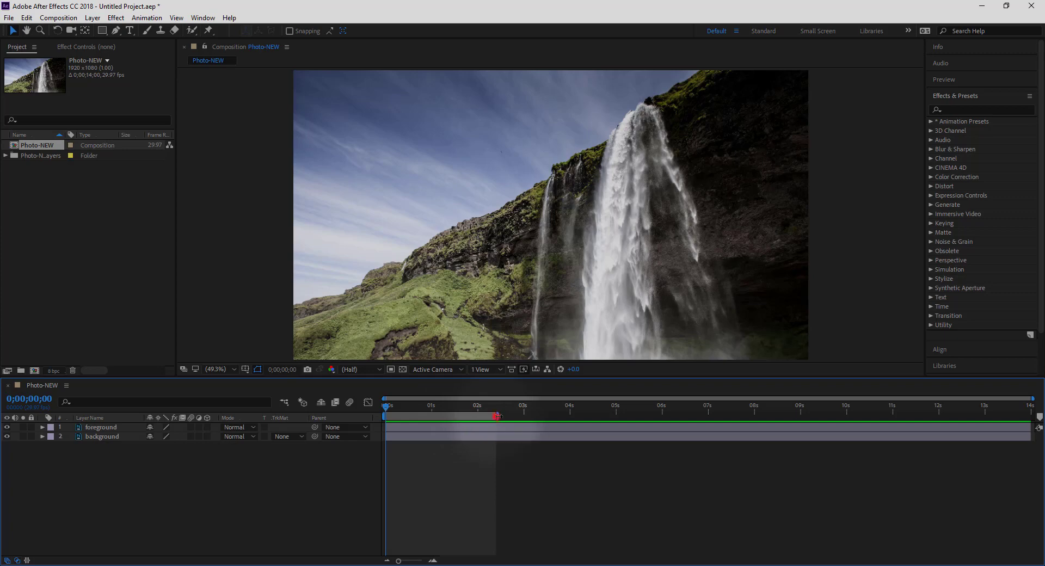
pyautogui.moveTo(496, 417); pyautogui.dragTo(480, 416)
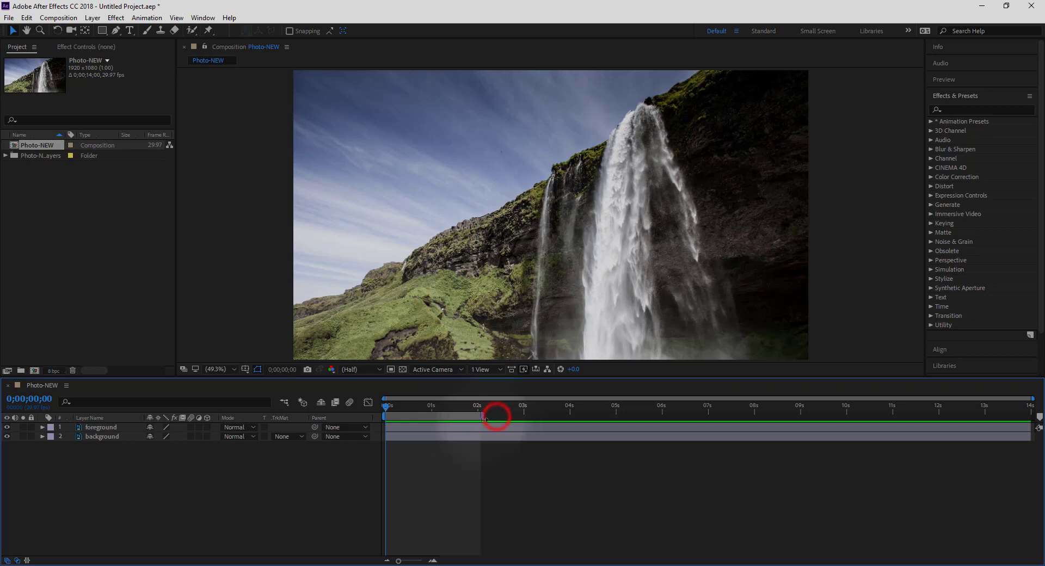
pyautogui.click(455, 417)
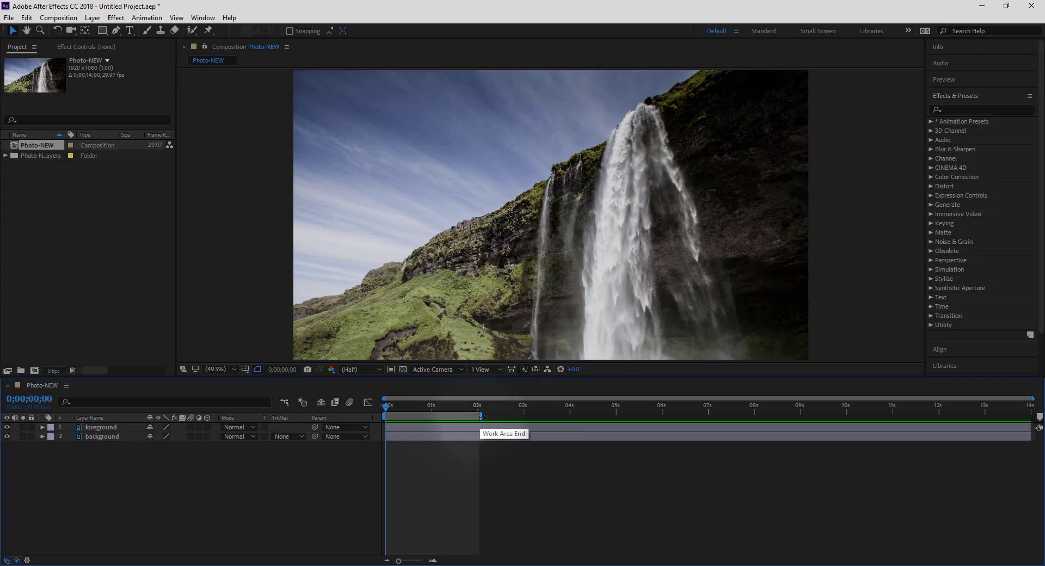
# Step: Extend the work area to the full length of the composition, ending at 14 seconds
pyautogui.moveTo(482, 417); pyautogui.dragTo(1038, 417)
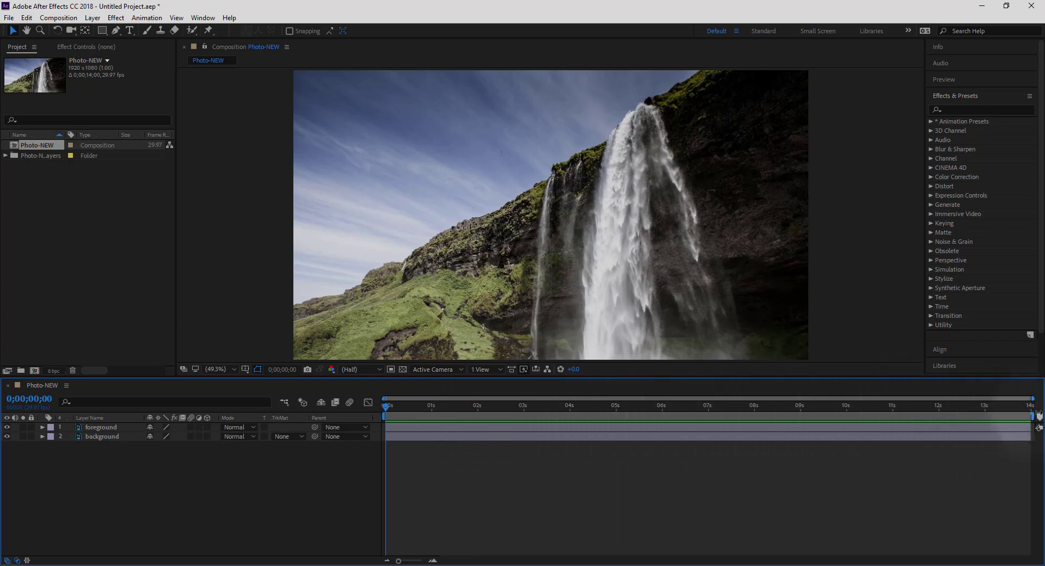
pyautogui.click(383, 416)
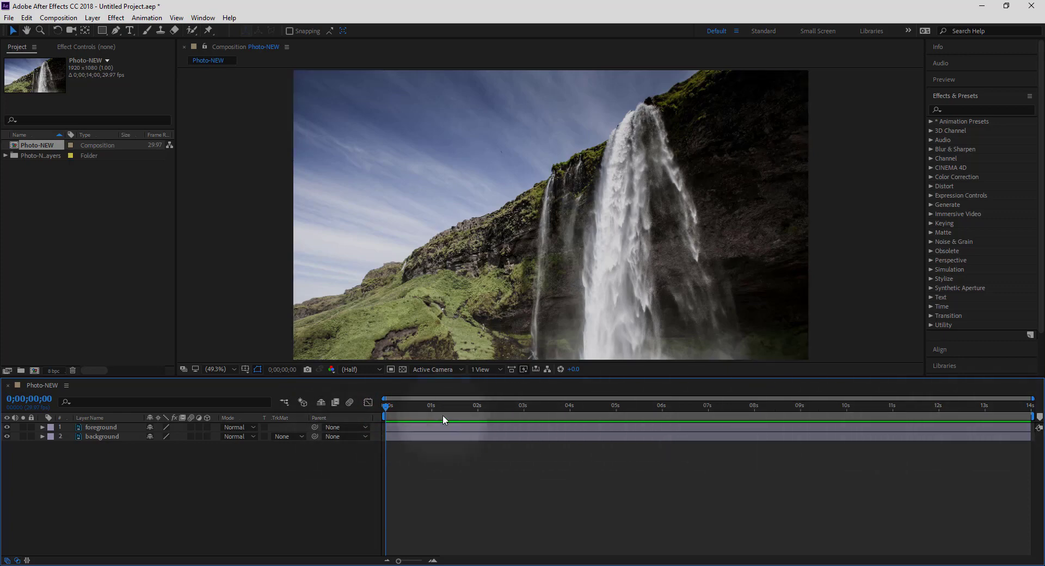
pyautogui.click(787, 431)
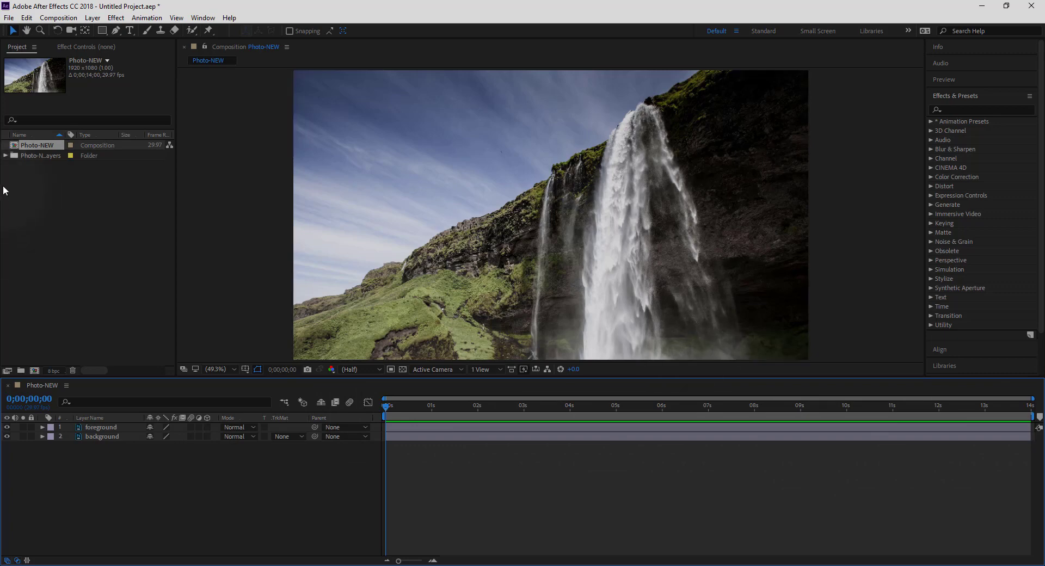
# Step: Import the rendered frames from the Images_testing Renders folder as a PNG sequence starting with Final_Render_000.png
pyautogui.click(8, 18)
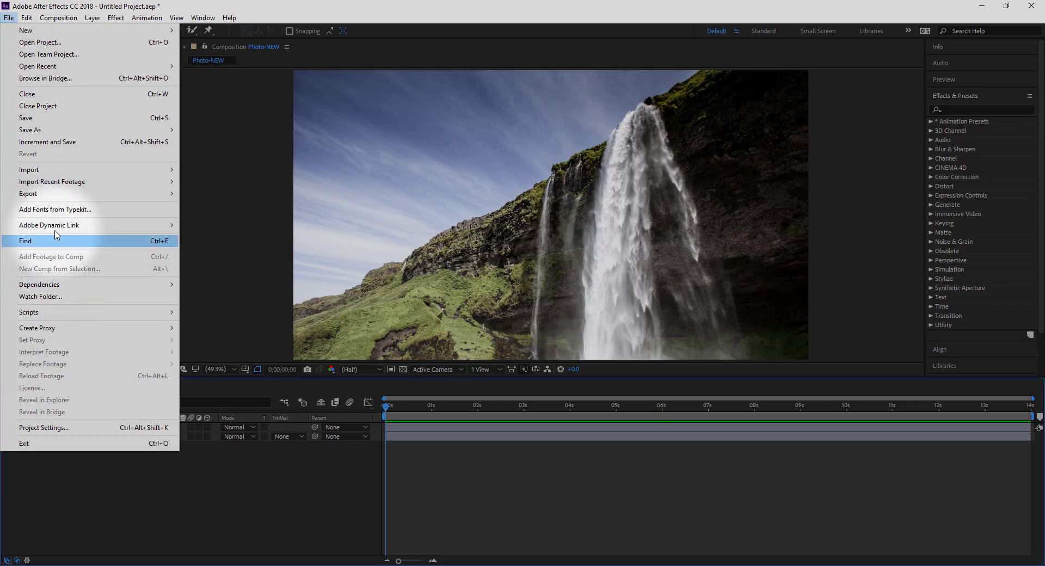
pyautogui.moveTo(156, 170)
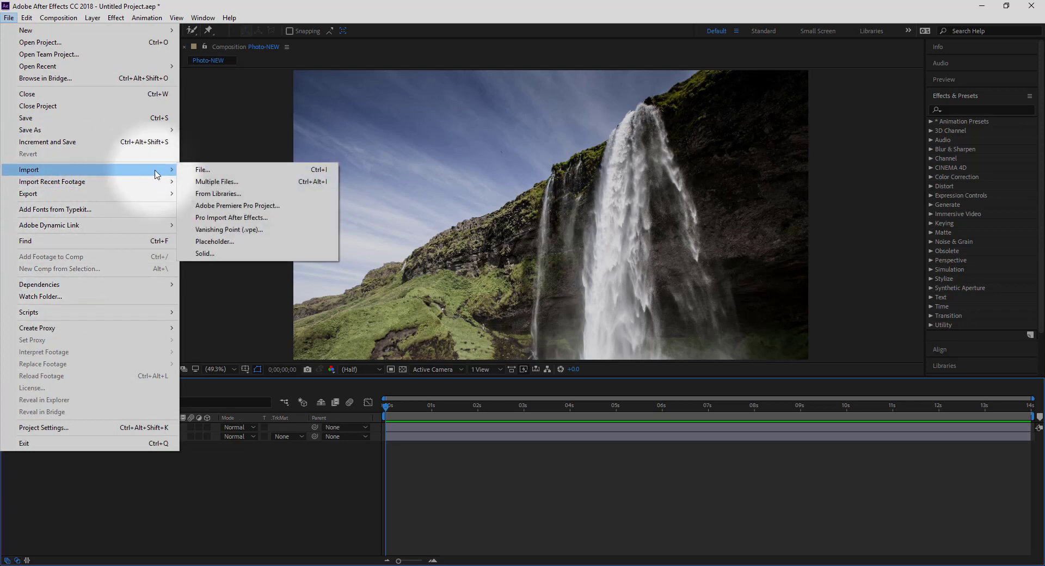
pyautogui.click(224, 171)
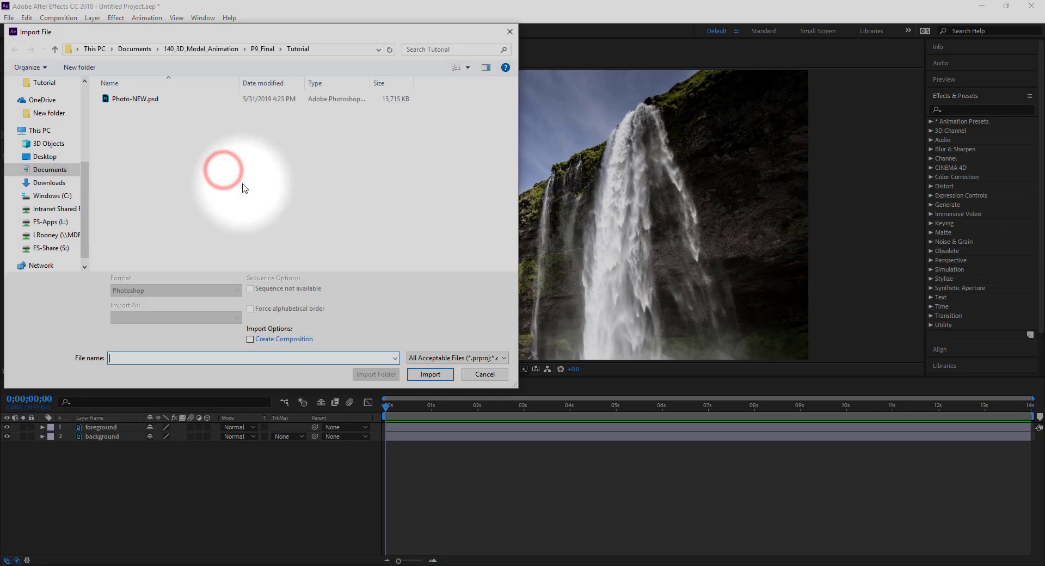
pyautogui.click(265, 48)
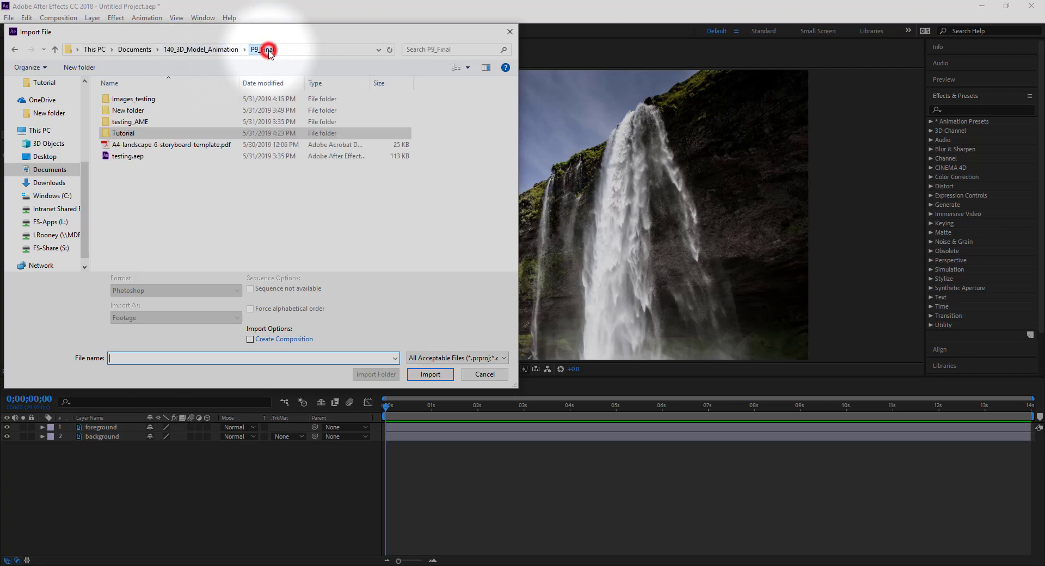
pyautogui.doubleClick(156, 104)
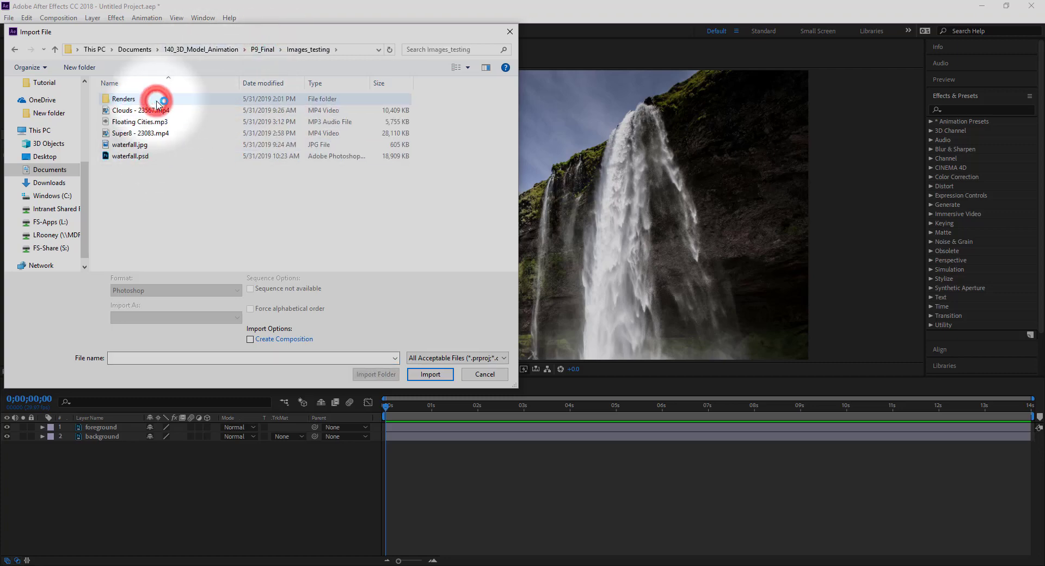
pyautogui.doubleClick(156, 104)
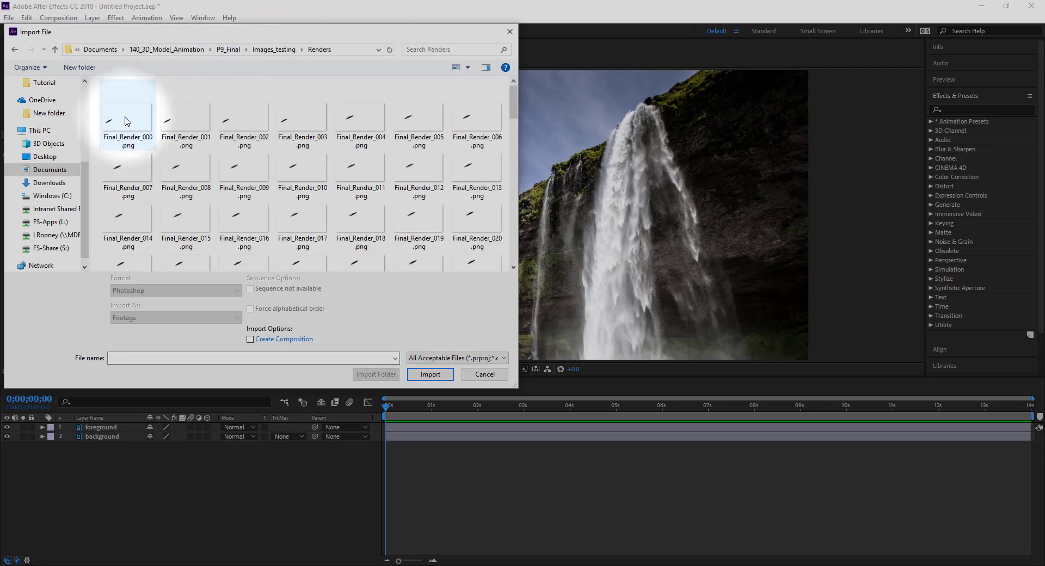
pyautogui.click(126, 120)
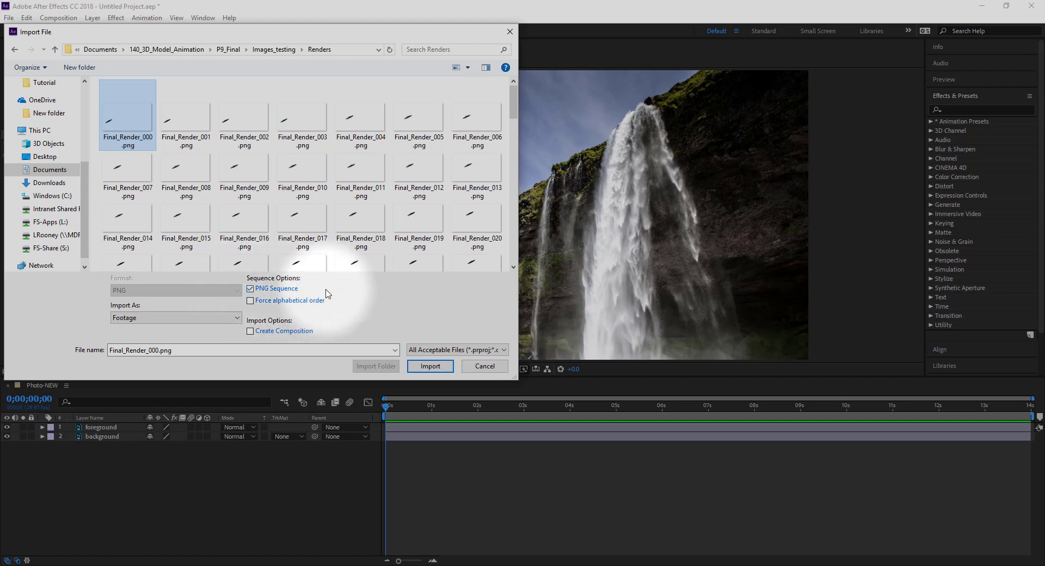
pyautogui.click(436, 371)
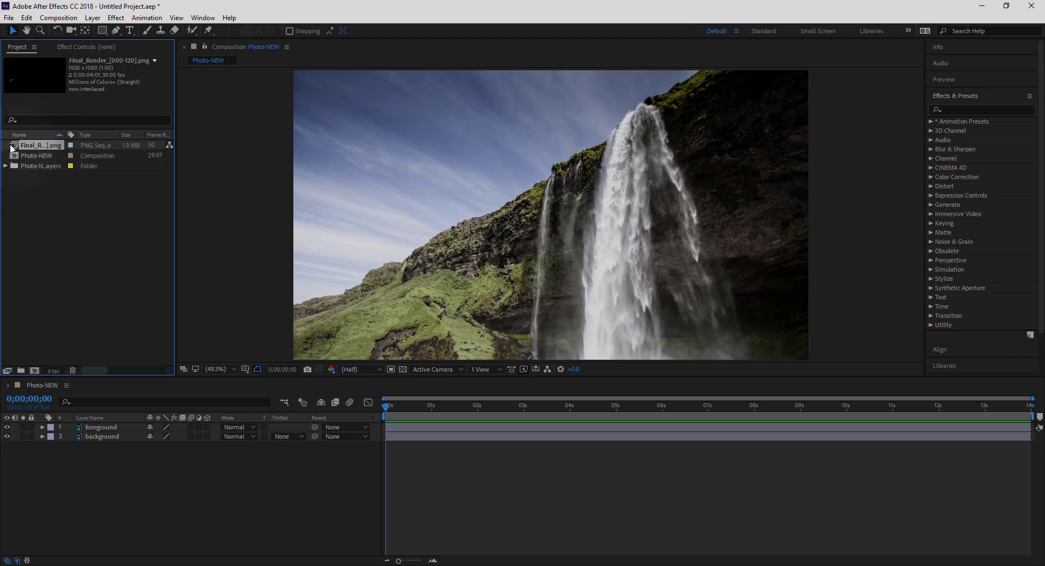
# Step: Place the Final_Render PNG sequence in the Photo-NEW timeline between the foreground and background layers, starting at 0 seconds
pyautogui.click(9, 146)
pyautogui.click(33, 143)
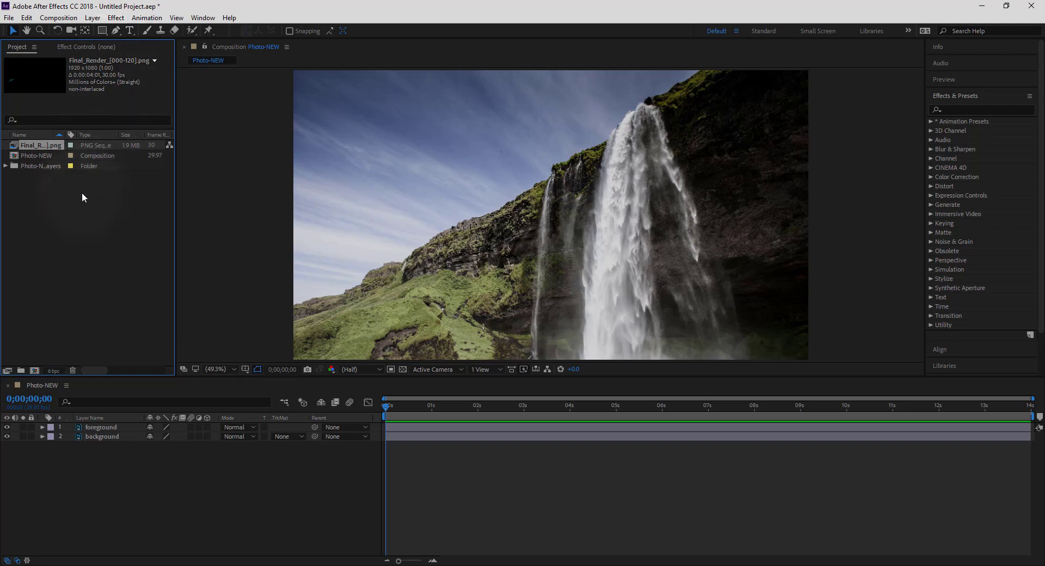
pyautogui.click(11, 146)
pyautogui.click(11, 145)
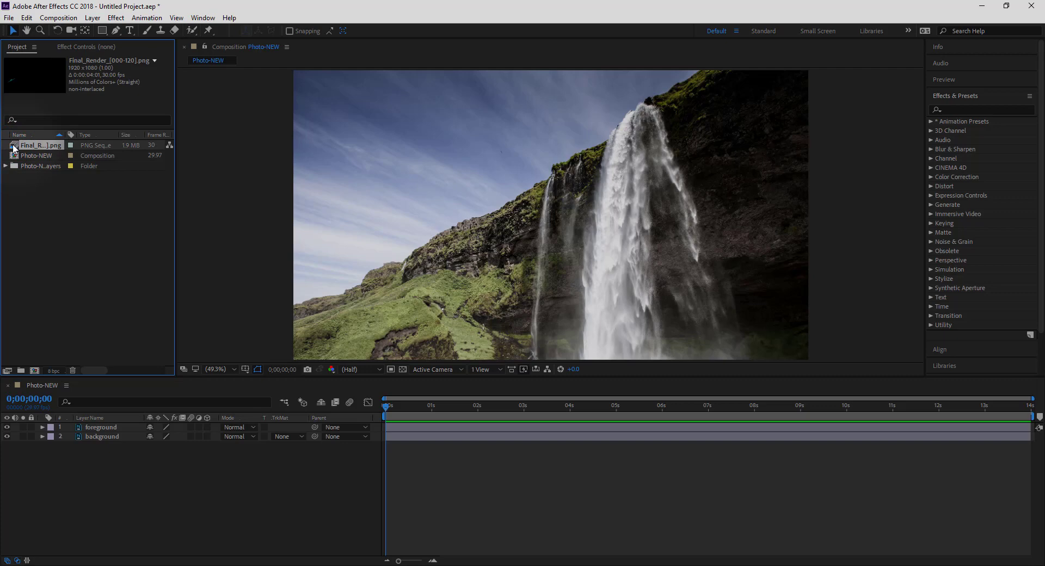
pyautogui.click(13, 145)
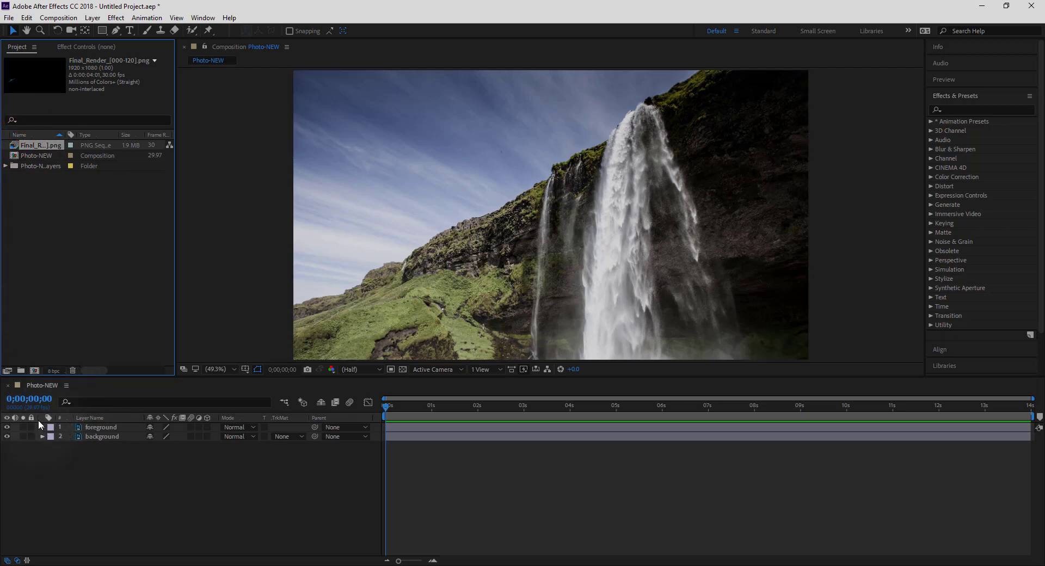
pyautogui.moveTo(7, 145); pyautogui.dragTo(61, 433)
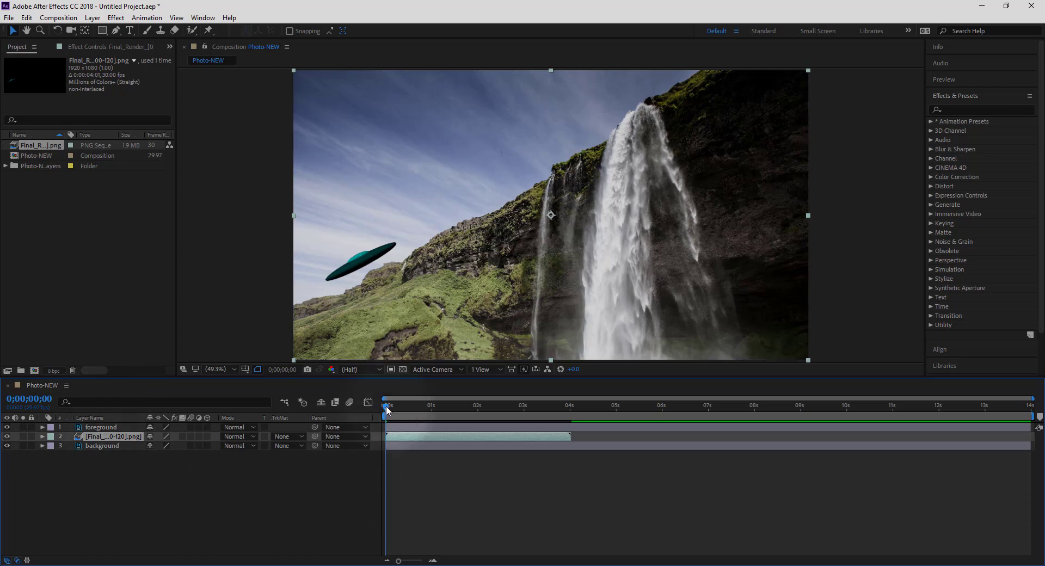
pyautogui.moveTo(387, 406); pyautogui.dragTo(293, 416)
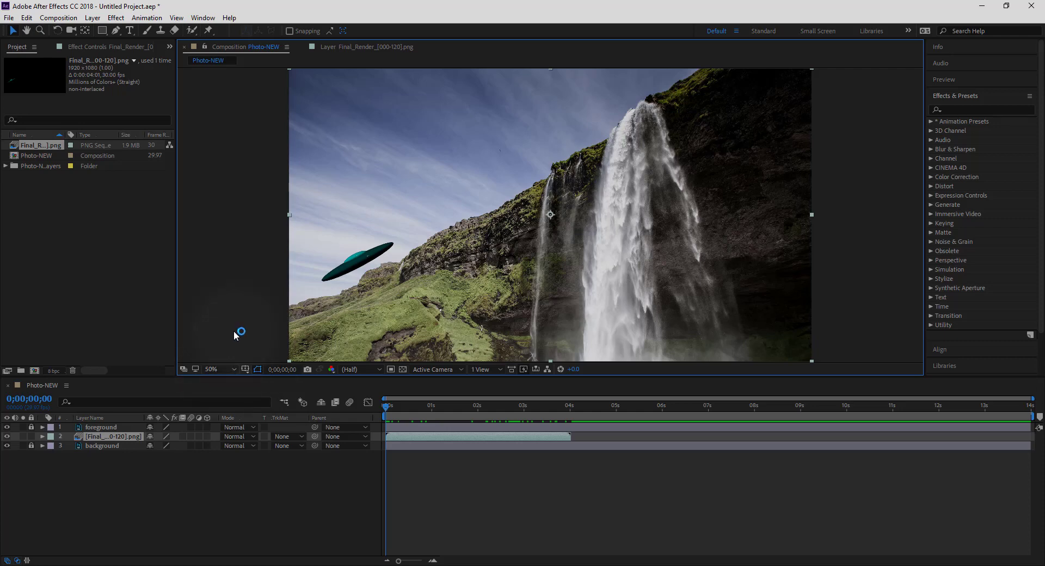
# Step: Enlarge the UFO sequence layer beyond the composition frame and move it down until the saucer is out of sight on the first frame
pyautogui.click(233, 368)
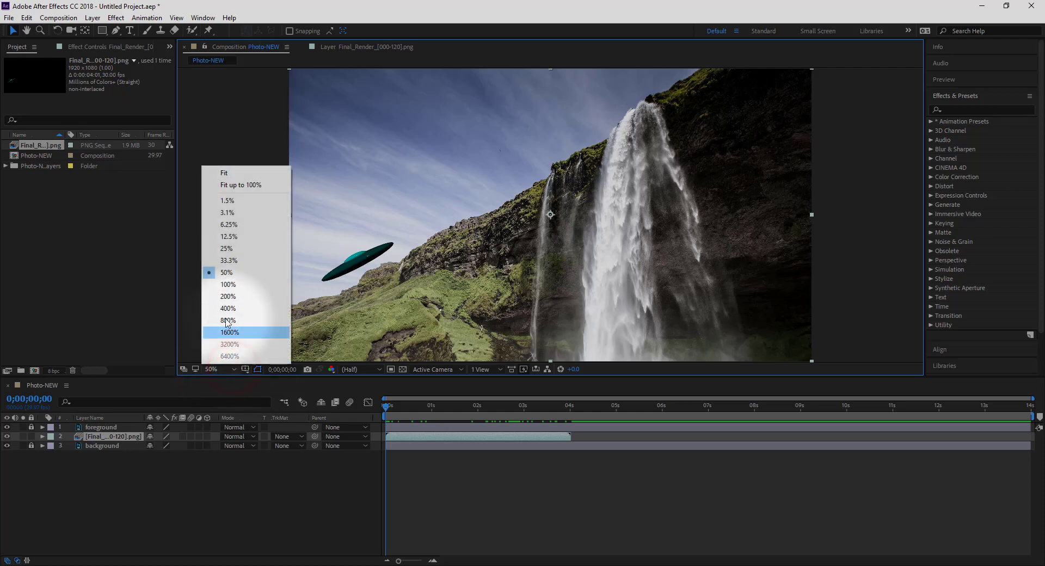
pyautogui.click(228, 260)
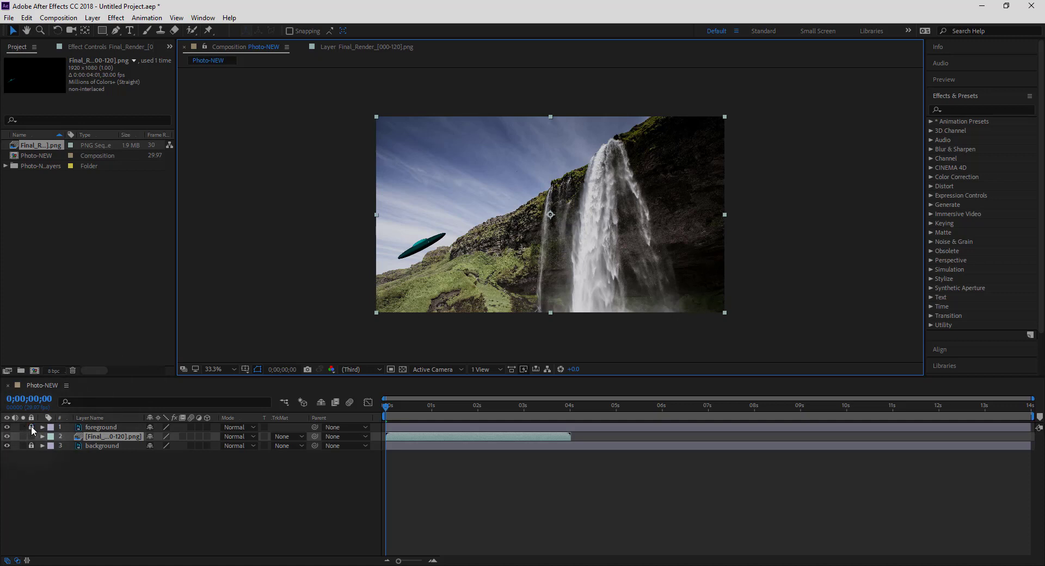
pyautogui.click(422, 243)
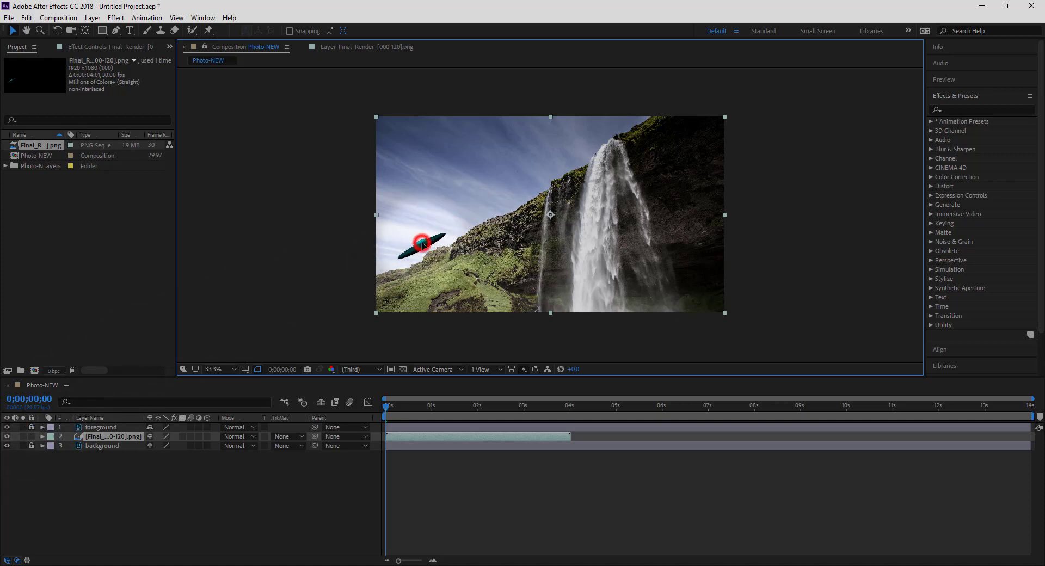
pyautogui.click(374, 310)
pyautogui.click(380, 309)
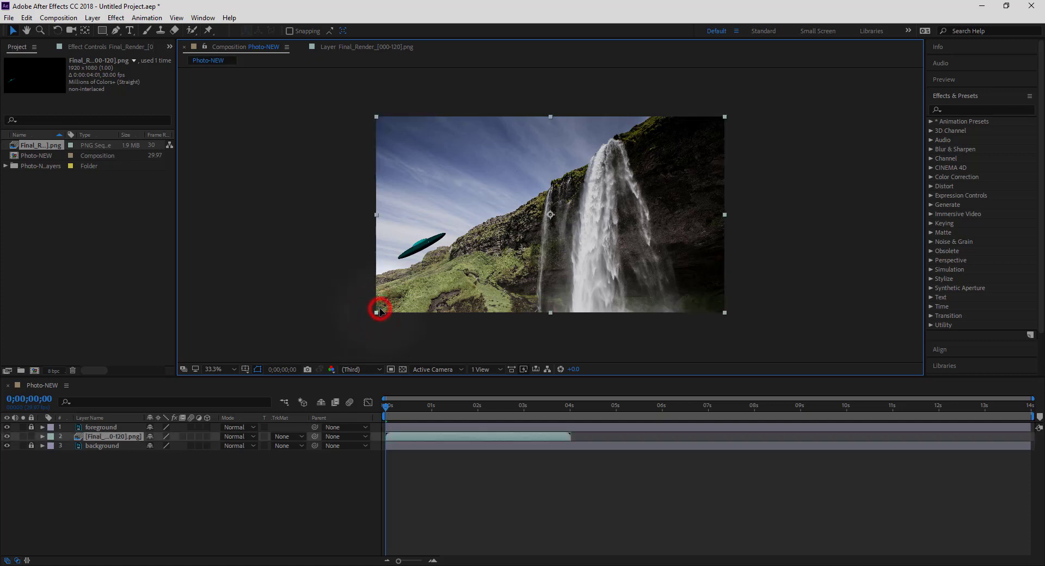
pyautogui.moveTo(376, 312); pyautogui.dragTo(338, 336)
pyautogui.moveTo(403, 239); pyautogui.dragTo(406, 271)
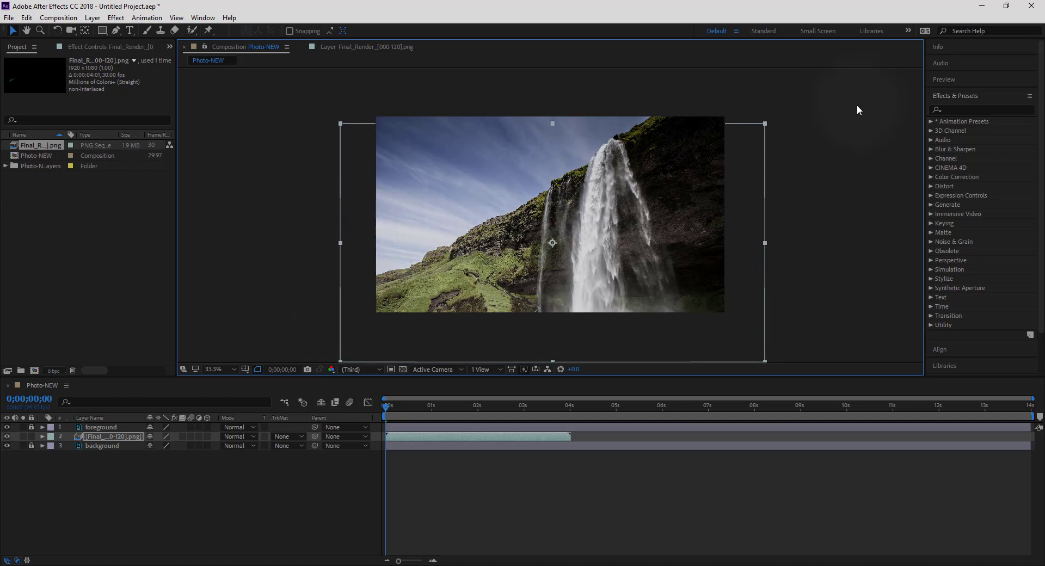
# Step: Enlarge the UFO sequence layer slightly further and shift it up a little
pyautogui.click(767, 114)
pyautogui.click(765, 125)
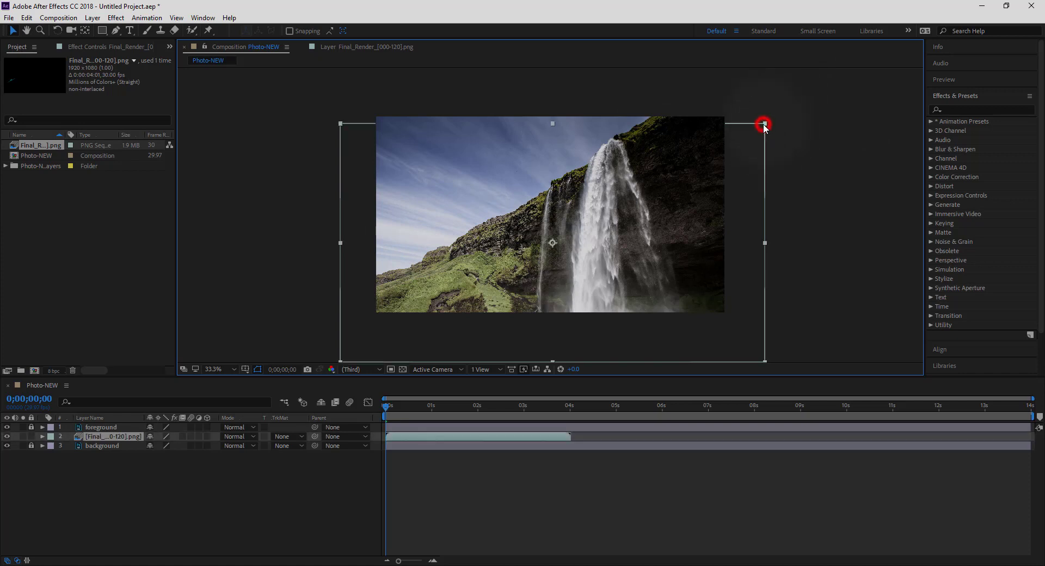
pyautogui.click(765, 123)
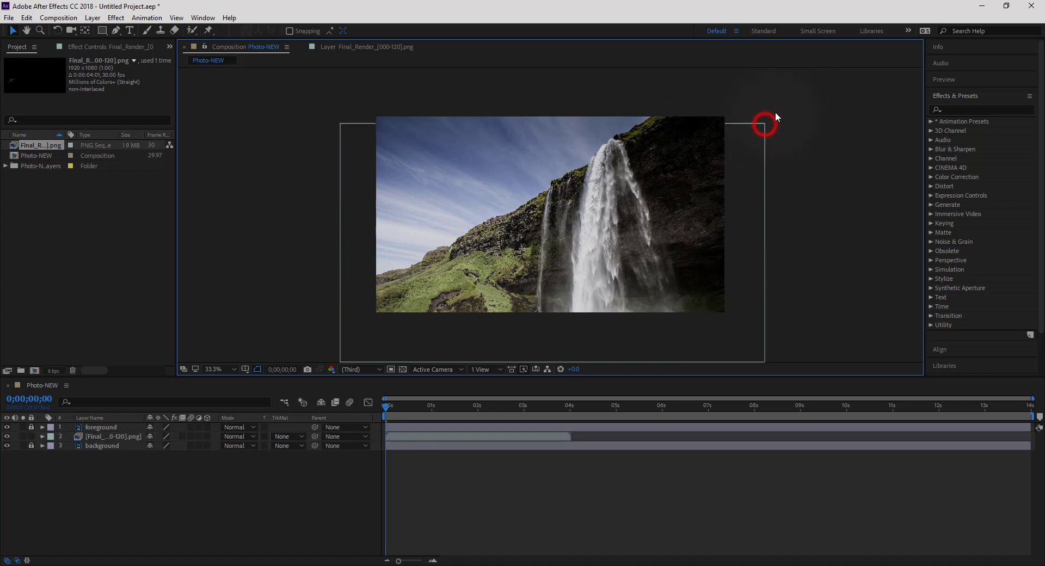
pyautogui.click(762, 126)
pyautogui.moveTo(765, 124); pyautogui.dragTo(767, 119)
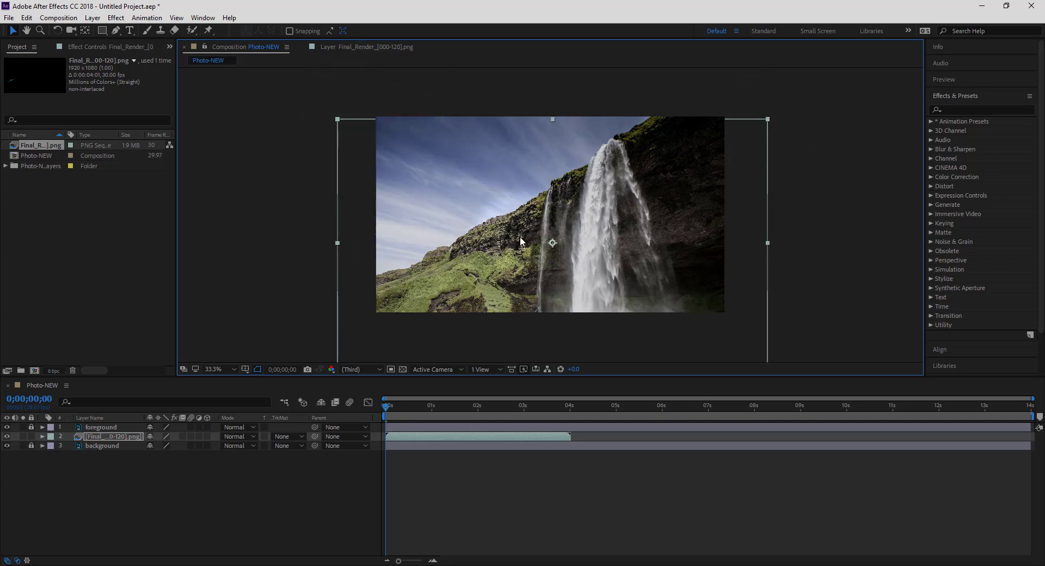
pyautogui.moveTo(519, 247); pyautogui.dragTo(518, 246)
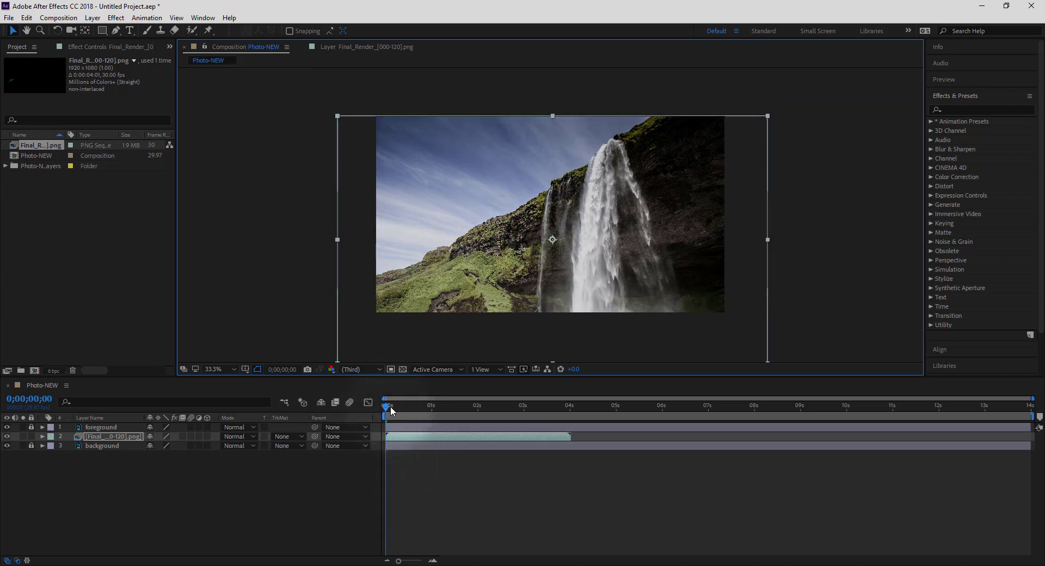
# Step: Preview the UFO animation in the composition, and shorten the work area to end with the UFO sequence at about 4 seconds
pyautogui.click(234, 370)
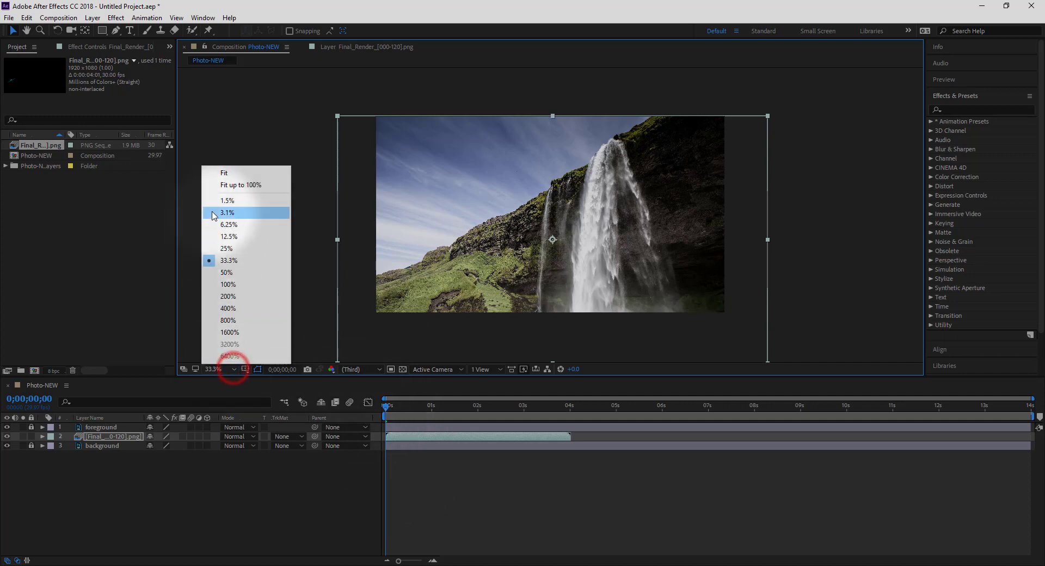
pyautogui.click(217, 172)
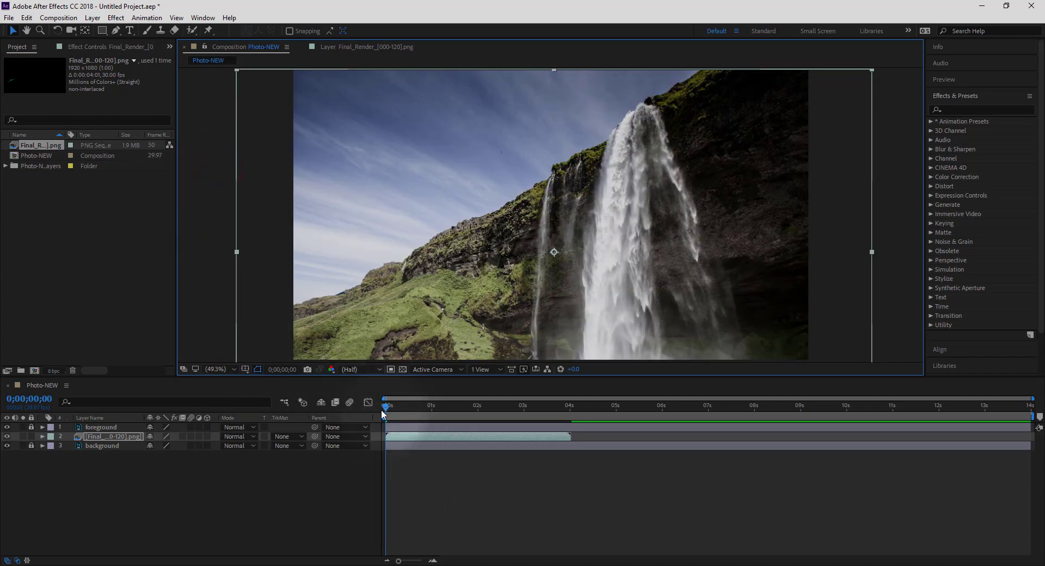
pyautogui.press('space')
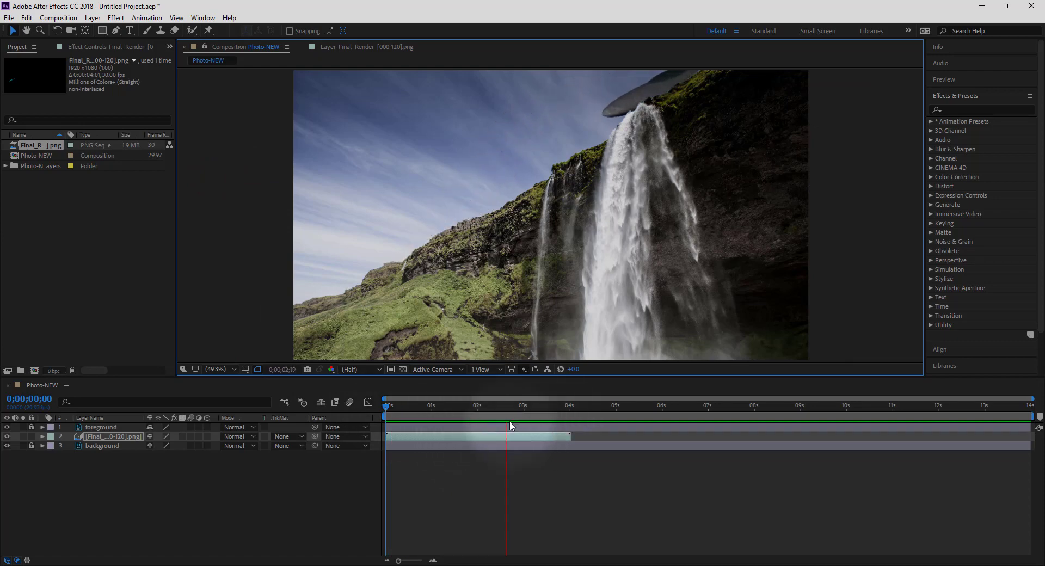
pyautogui.press('space')
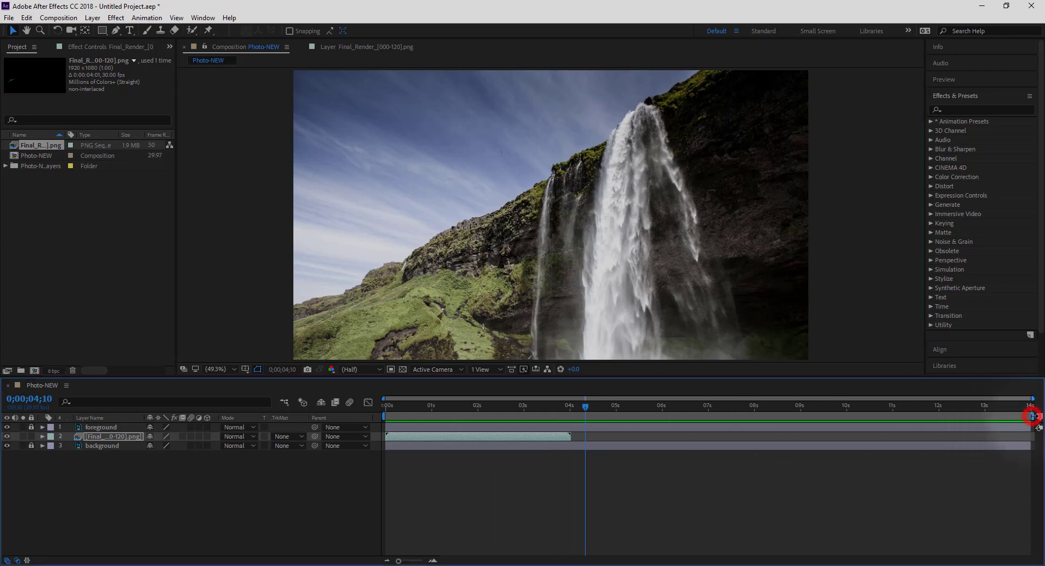
pyautogui.moveTo(1034, 417); pyautogui.dragTo(582, 429)
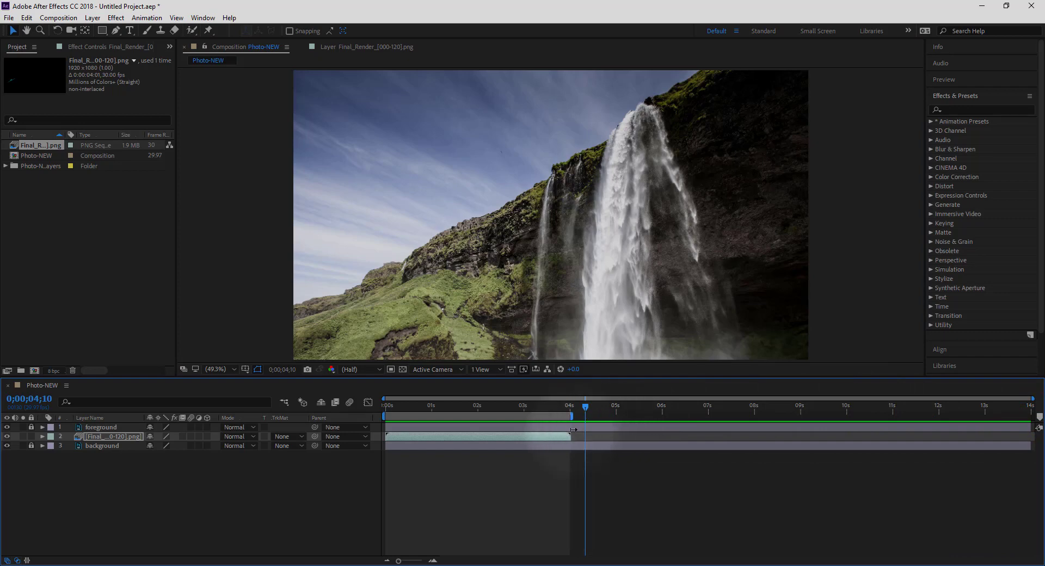
# Step: Preview the UFO animation from the first frame of the composition
pyautogui.press('Home')
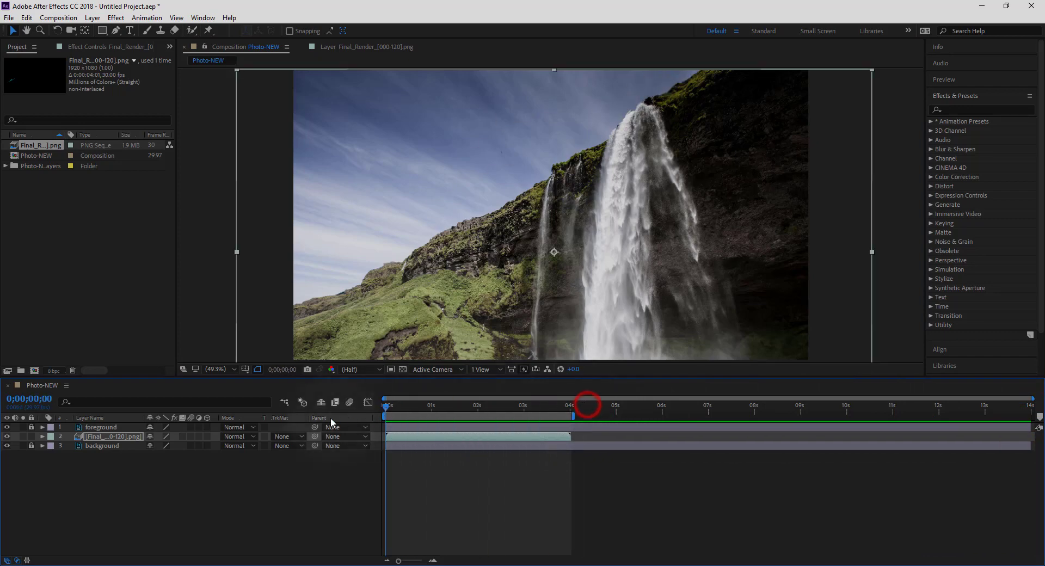
pyautogui.press('space')
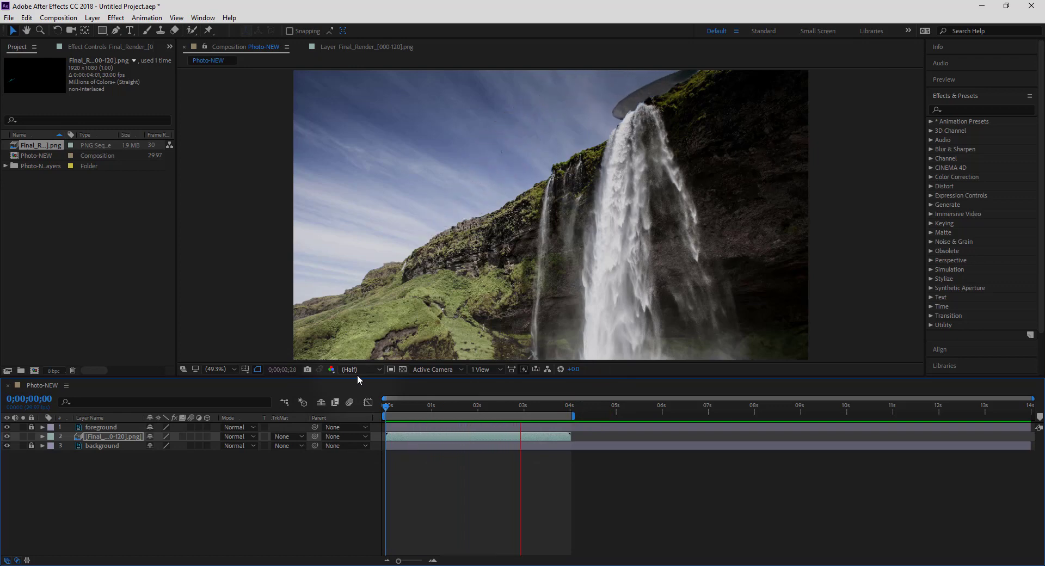
pyautogui.press('space')
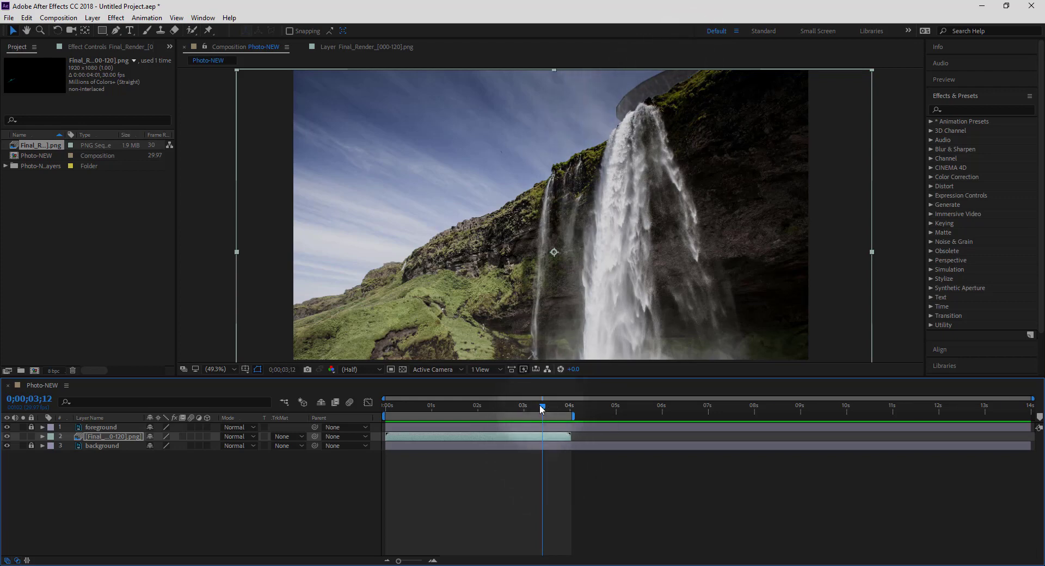
# Step: Unlock the foreground layer and trim its end to 0;00;02;08, where the saucer reaches the waterfall
pyautogui.moveTo(542, 409); pyautogui.dragTo(490, 411)
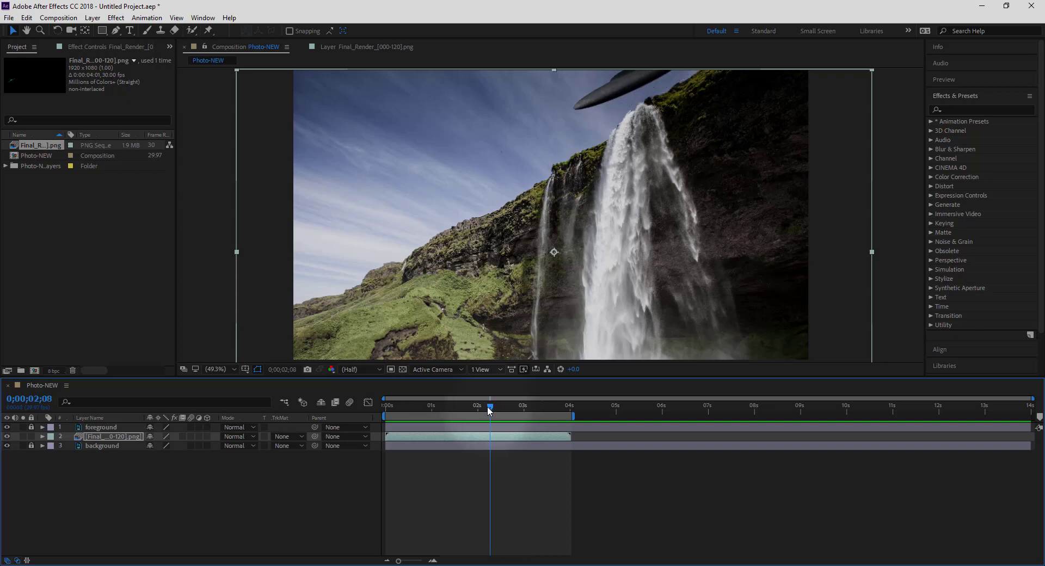
pyautogui.click(504, 430)
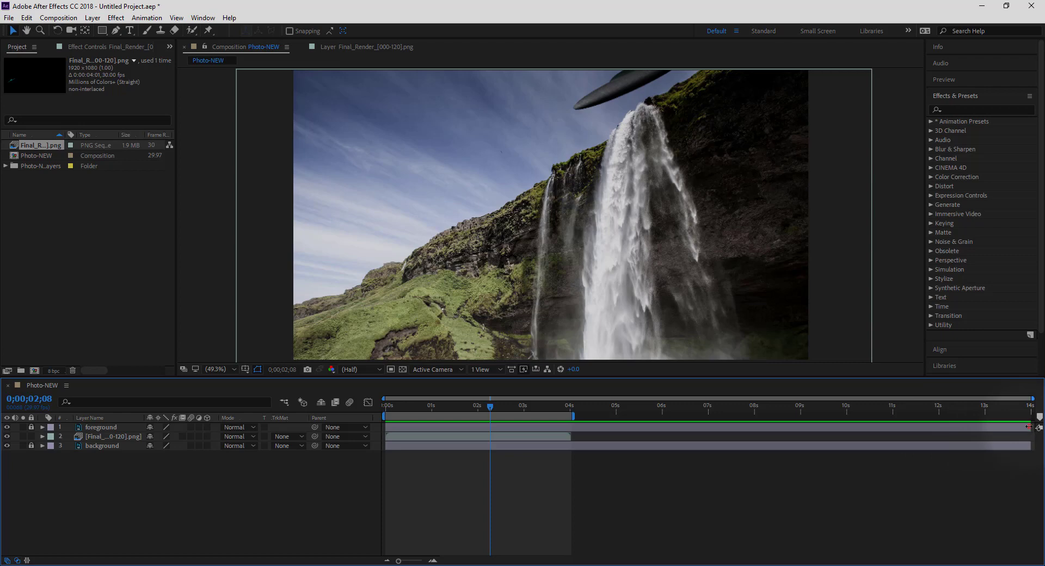
pyautogui.moveTo(1029, 427); pyautogui.dragTo(533, 430)
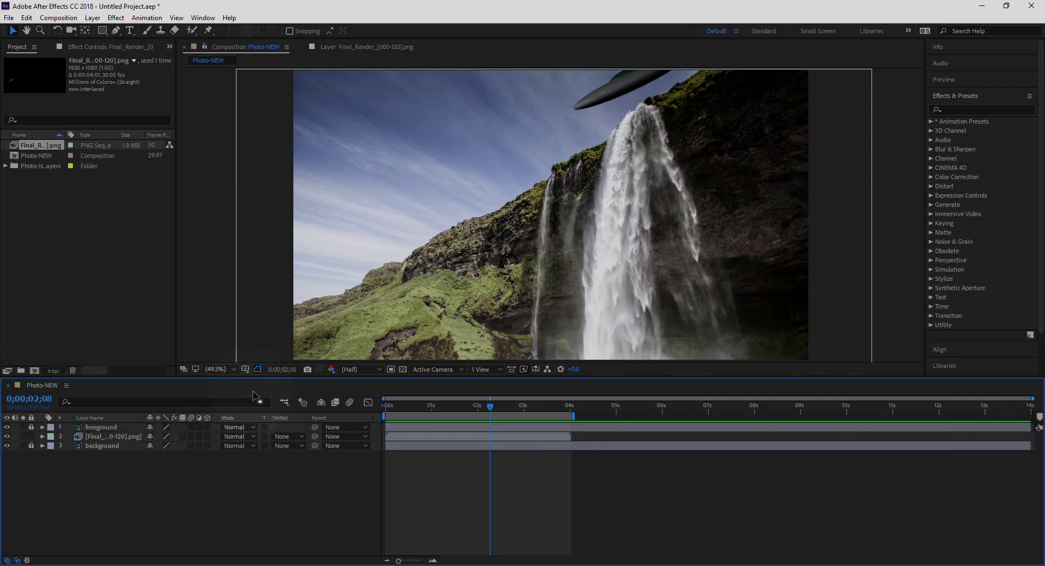
pyautogui.click(31, 429)
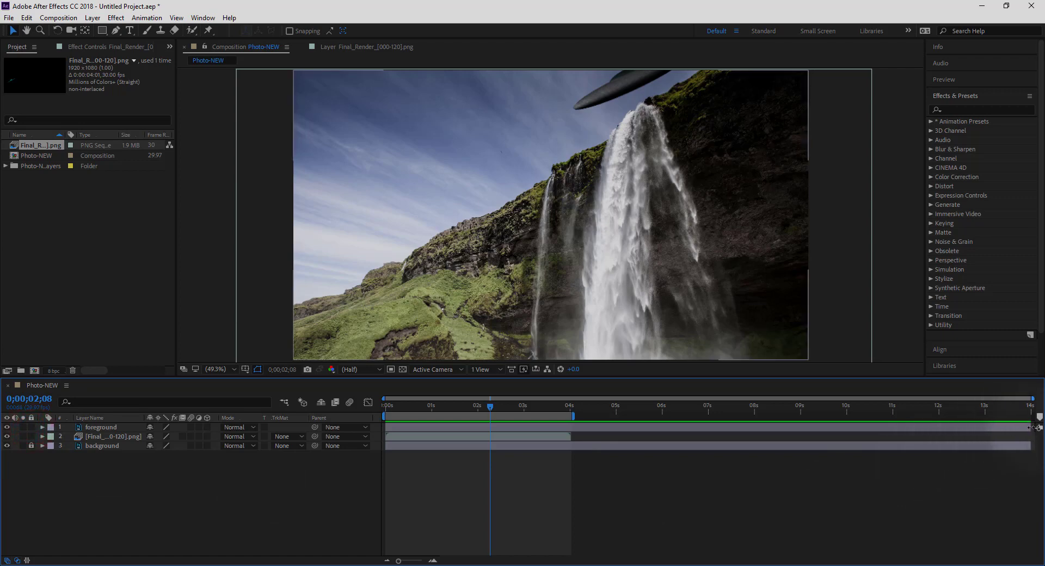
pyautogui.moveTo(1030, 427); pyautogui.dragTo(498, 433)
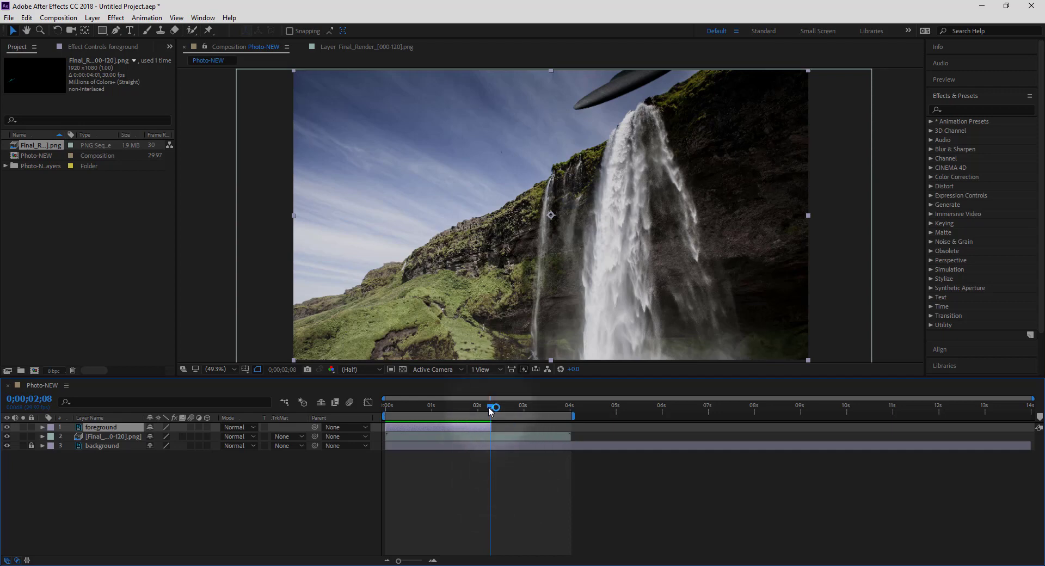
# Step: Scrub across the foreground layer's new end point to check the saucer passing in front of the cliff, and return to the first frame
pyautogui.moveTo(491, 408); pyautogui.dragTo(522, 422)
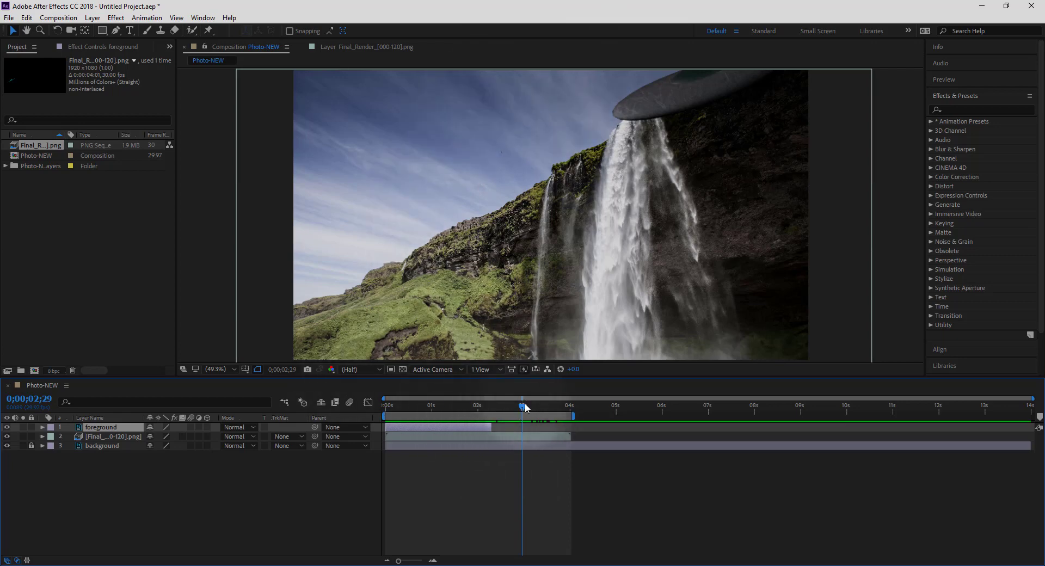
pyautogui.moveTo(521, 411); pyautogui.dragTo(475, 417)
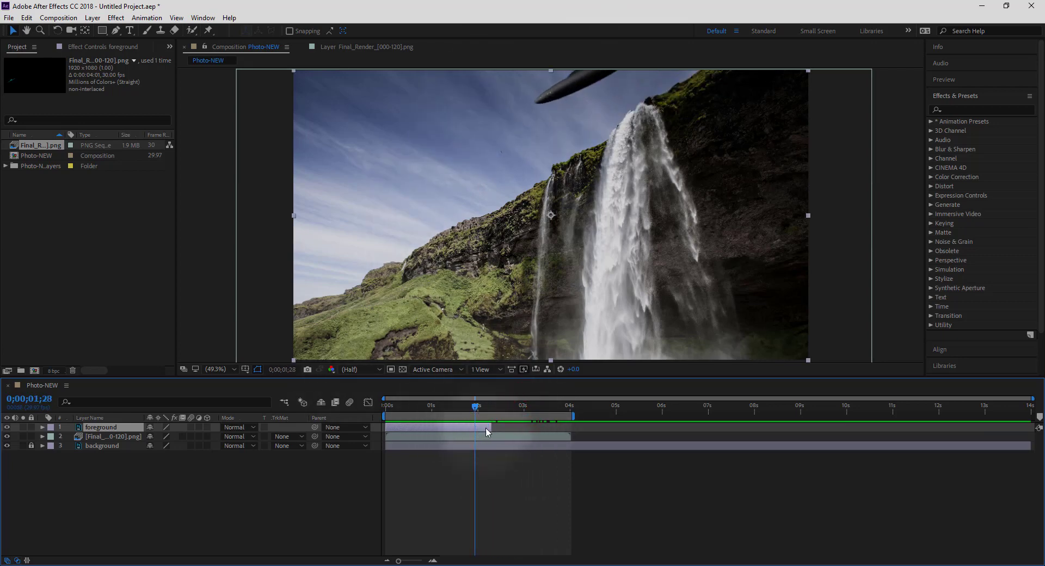
pyautogui.moveTo(475, 409); pyautogui.dragTo(497, 409)
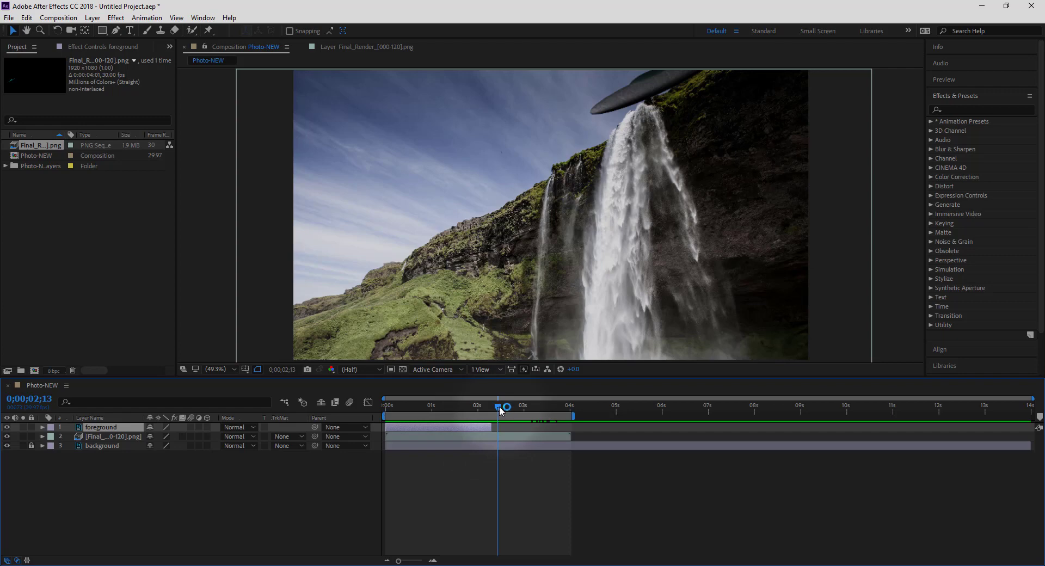
pyautogui.moveTo(501, 411); pyautogui.dragTo(551, 431)
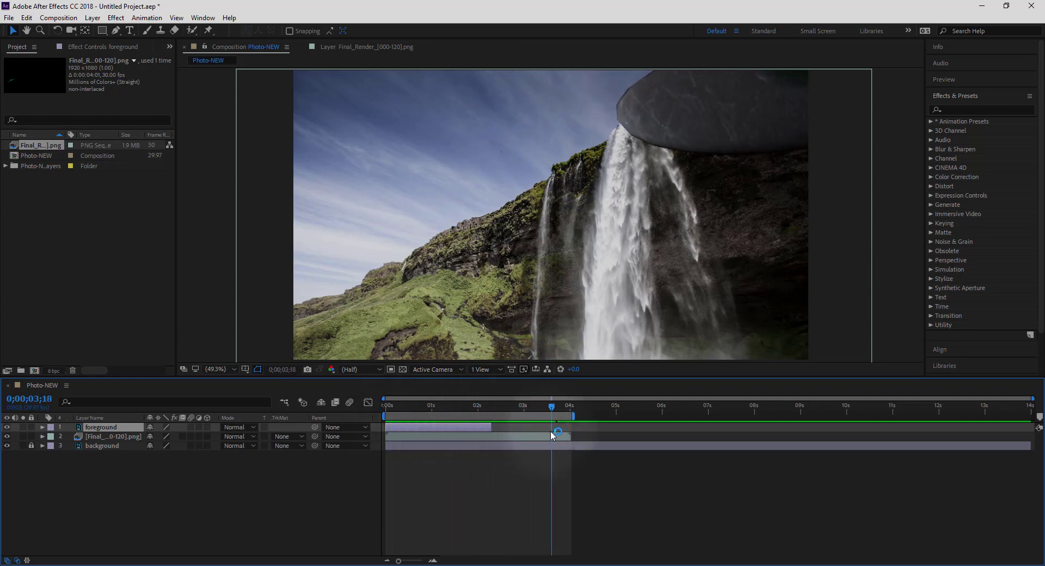
pyautogui.press('Home')
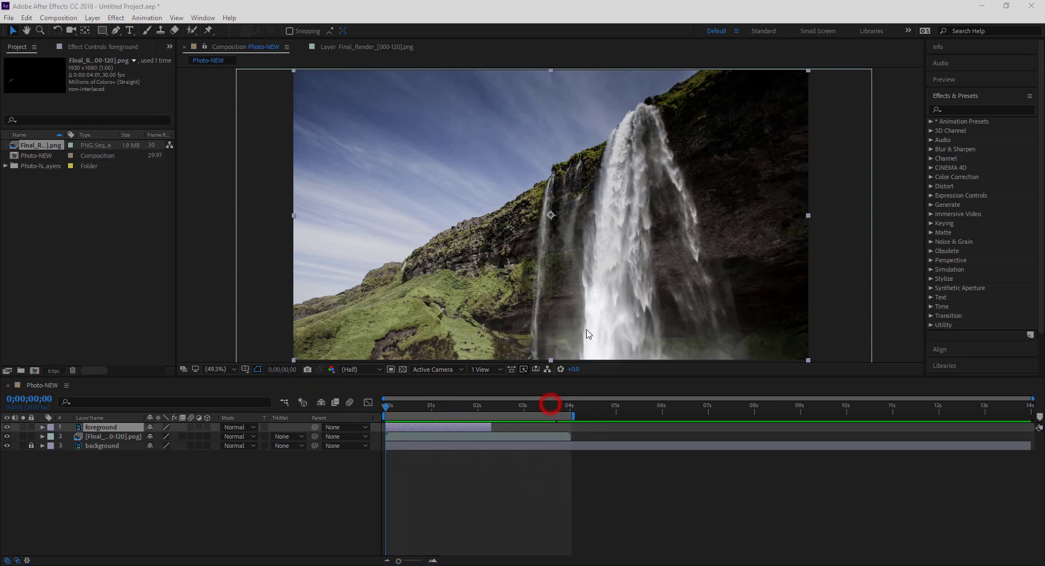
# Step: Switch to the browser to view the YouTube video How To Use Masks In After Effects, and return to the composition at 0;00;03;08
pyautogui.moveTo(1044, 54); pyautogui.dragTo(866, 27)
pyautogui.click(519, 24)
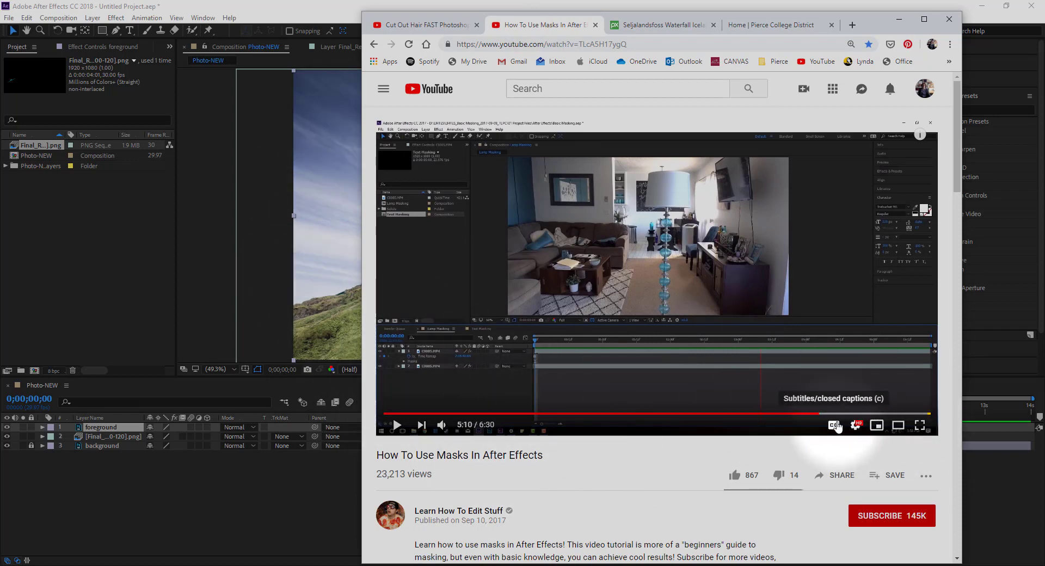
pyautogui.click(825, 415)
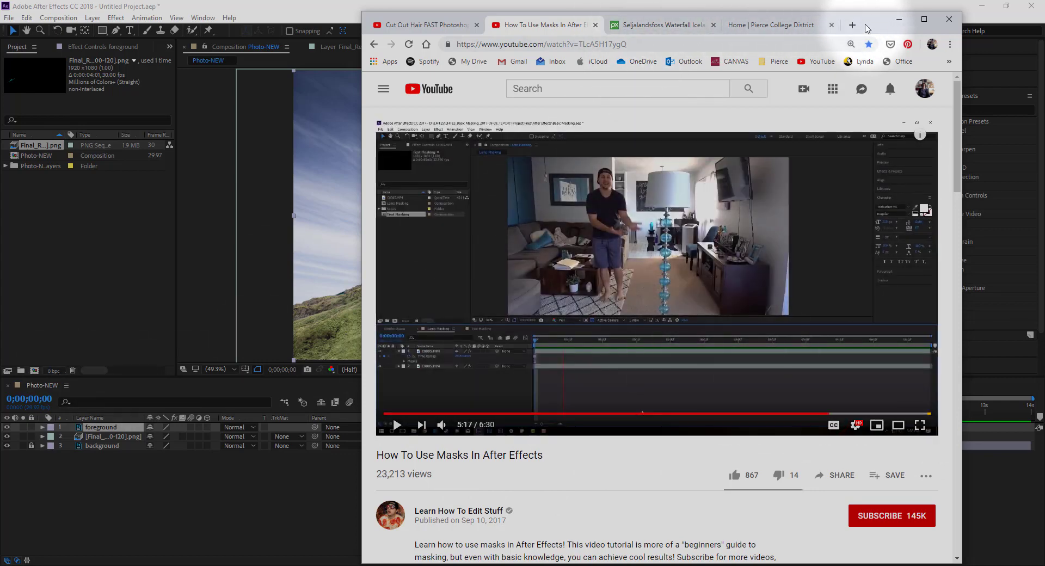
pyautogui.moveTo(865, 25); pyautogui.dragTo(1044, 24)
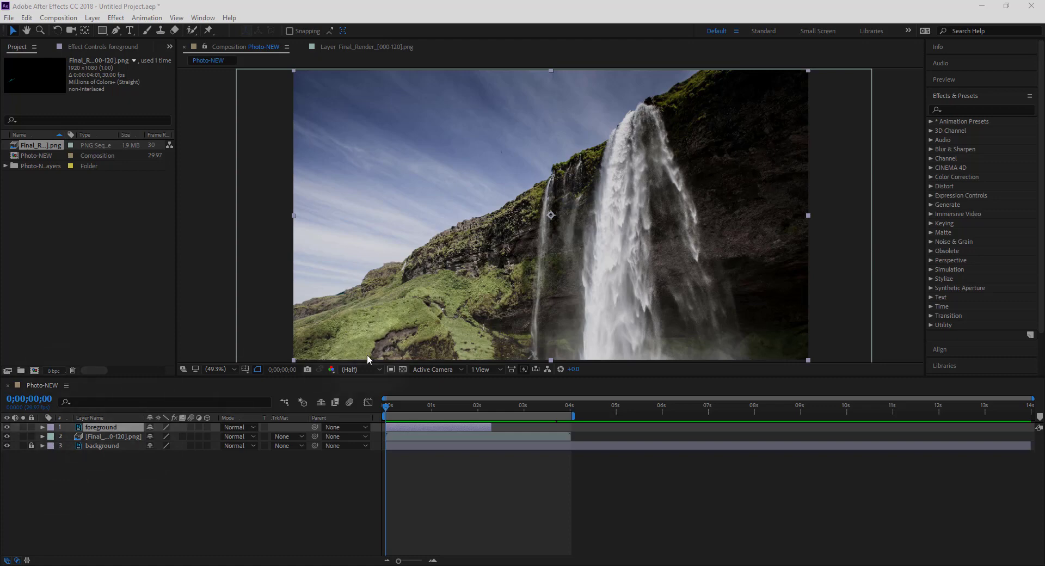
pyautogui.moveTo(385, 409); pyautogui.dragTo(537, 406)
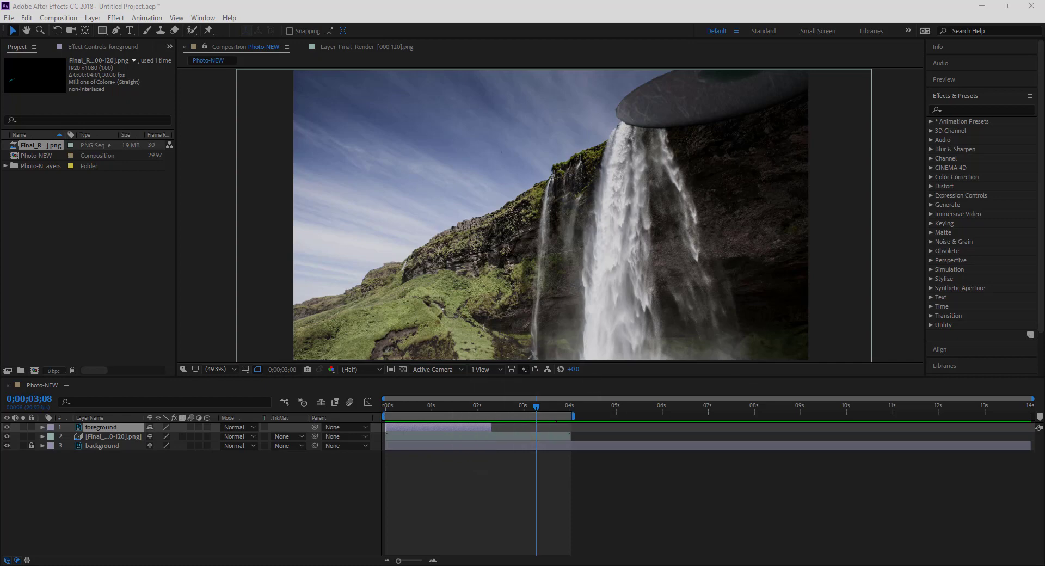
# Step: Switch to the browser and search Pixabay's stock videos for "overlay"
pyautogui.moveTo(1044, 24); pyautogui.dragTo(864, 25)
pyautogui.click(406, 90)
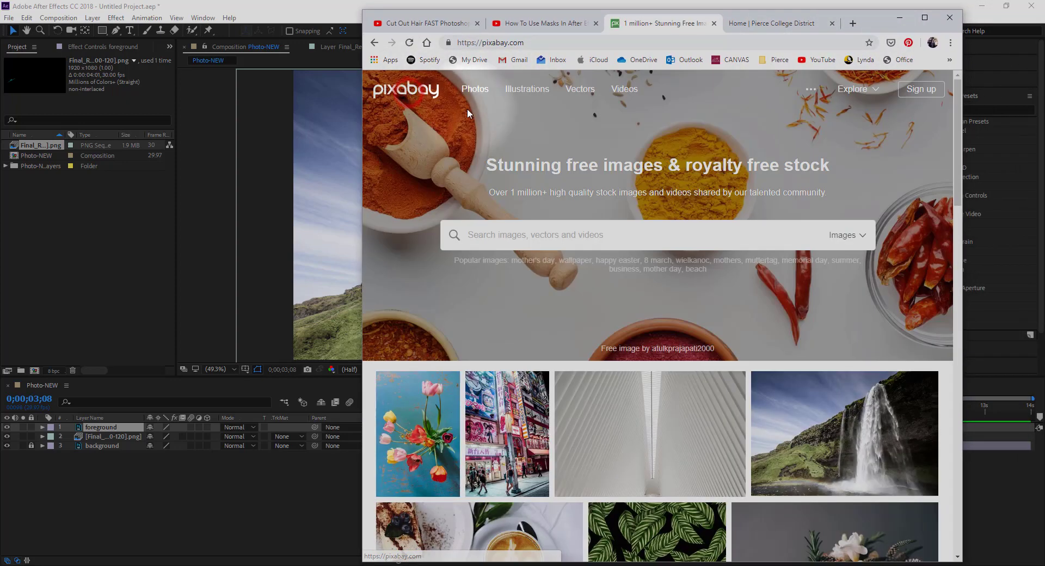
pyautogui.click(624, 89)
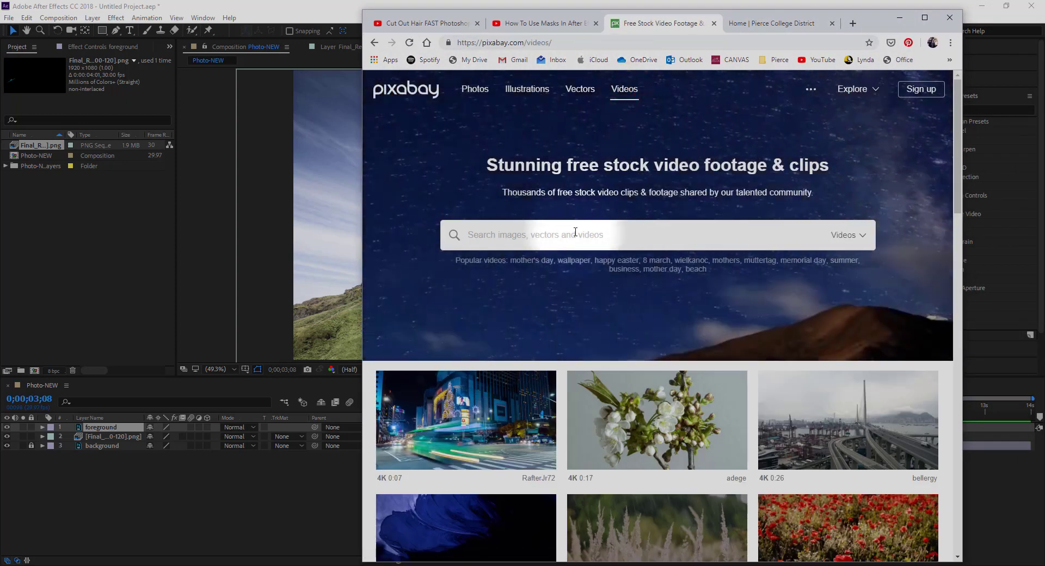
pyautogui.click(573, 231)
pyautogui.write('overlay')
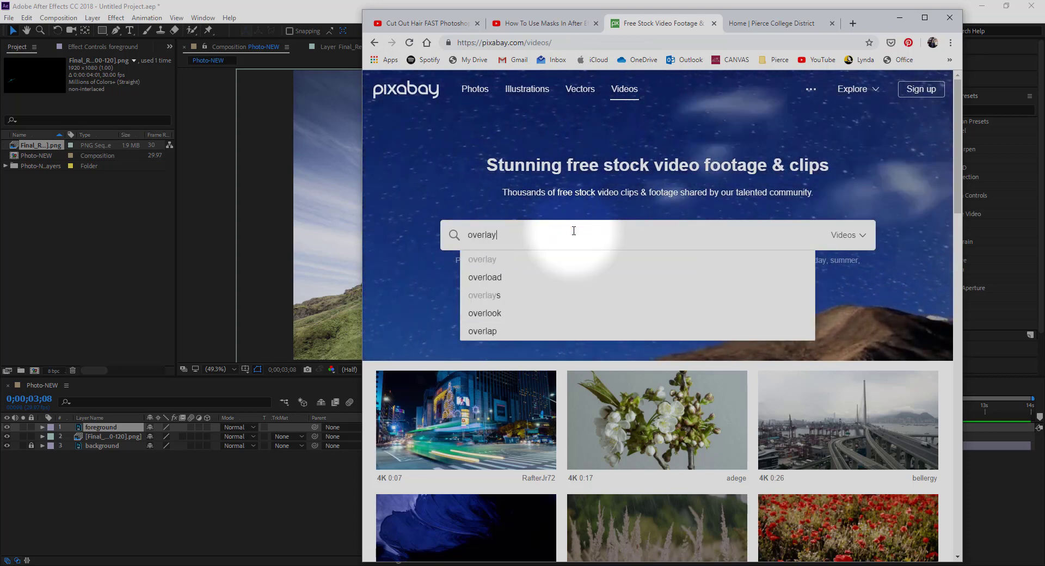
pyautogui.press('Return')
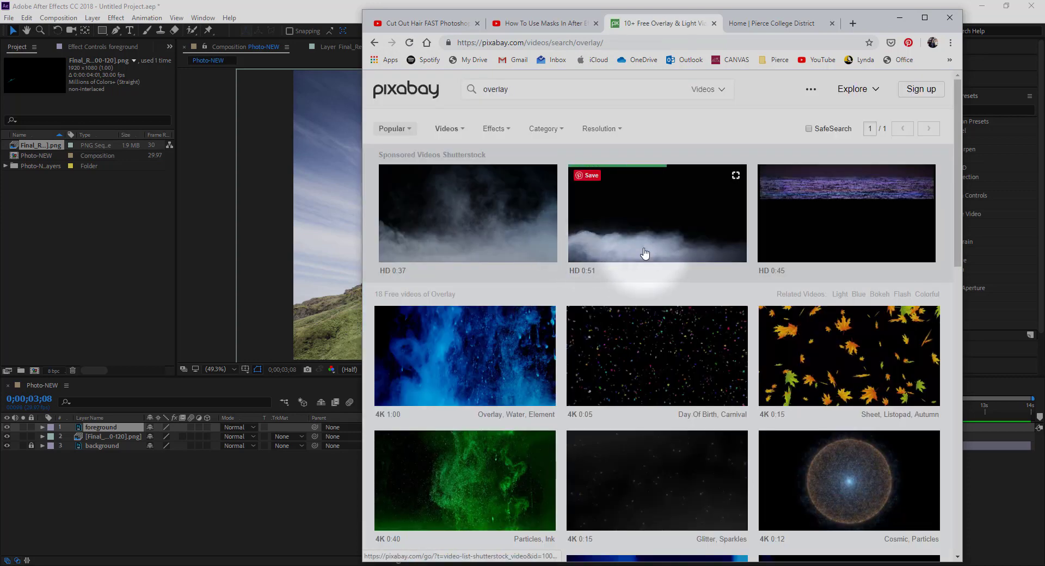
# Step: Look through the overlay videos, view the Super8 old film clip's download sizes, and return to After Effects
pyautogui.scroll(-1, 578, 338)
pyautogui.scroll(-10, 578, 339)
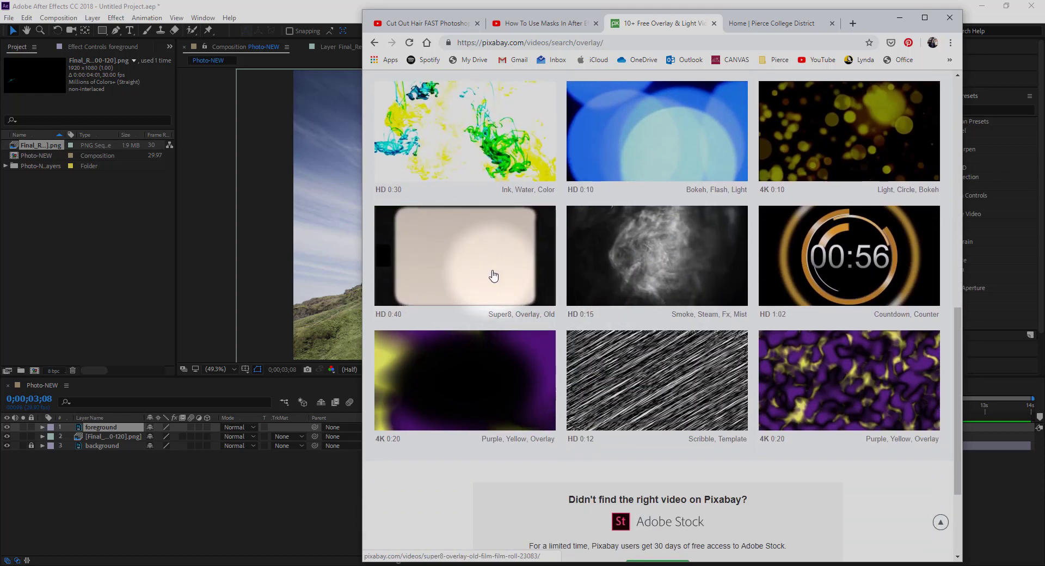
pyautogui.moveTo(677, 267)
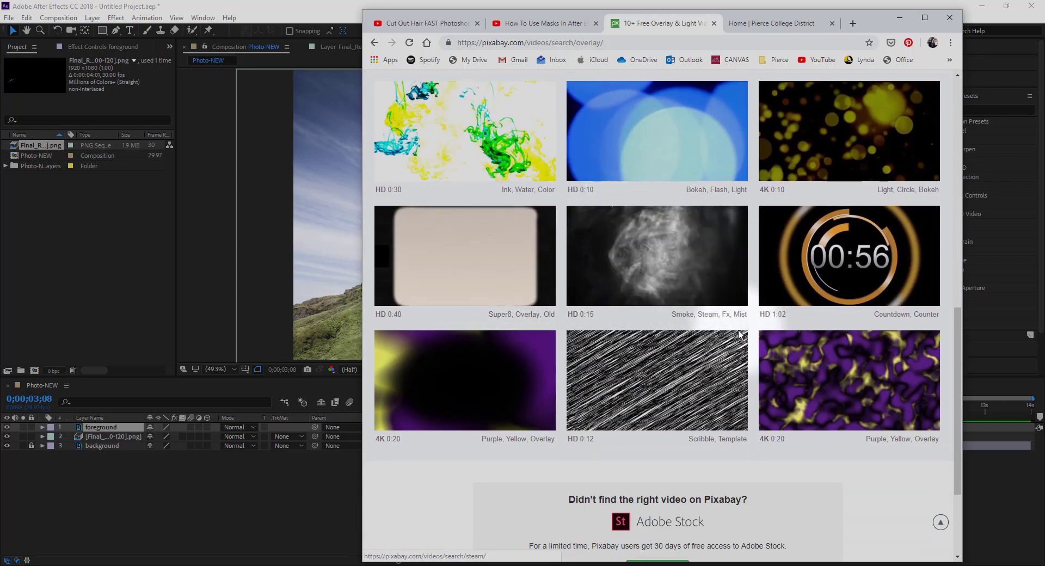
pyautogui.moveTo(487, 383)
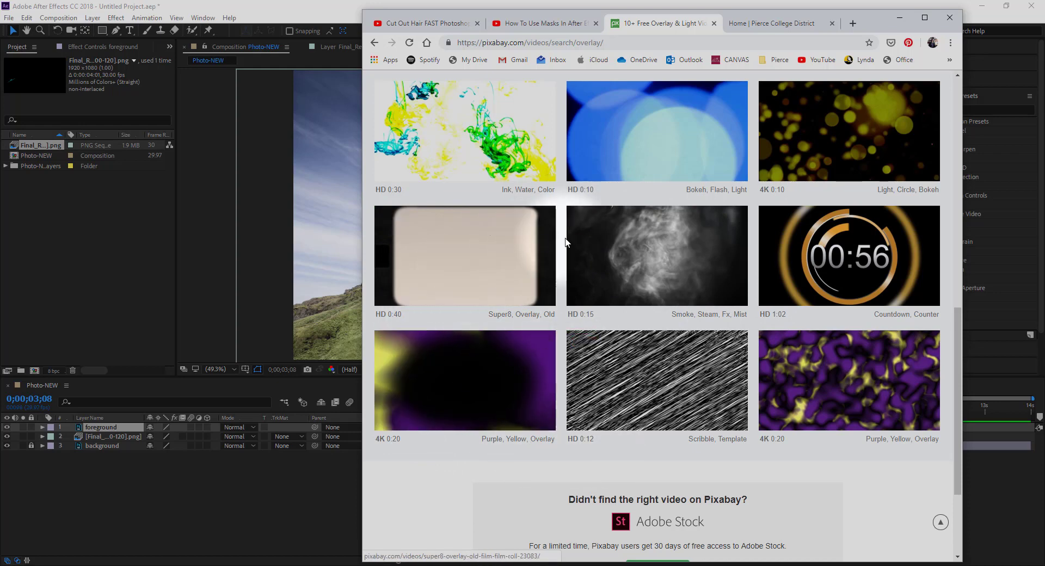
pyautogui.scroll(5, 569, 247)
pyautogui.scroll(-5, 904, 389)
pyautogui.click(429, 205)
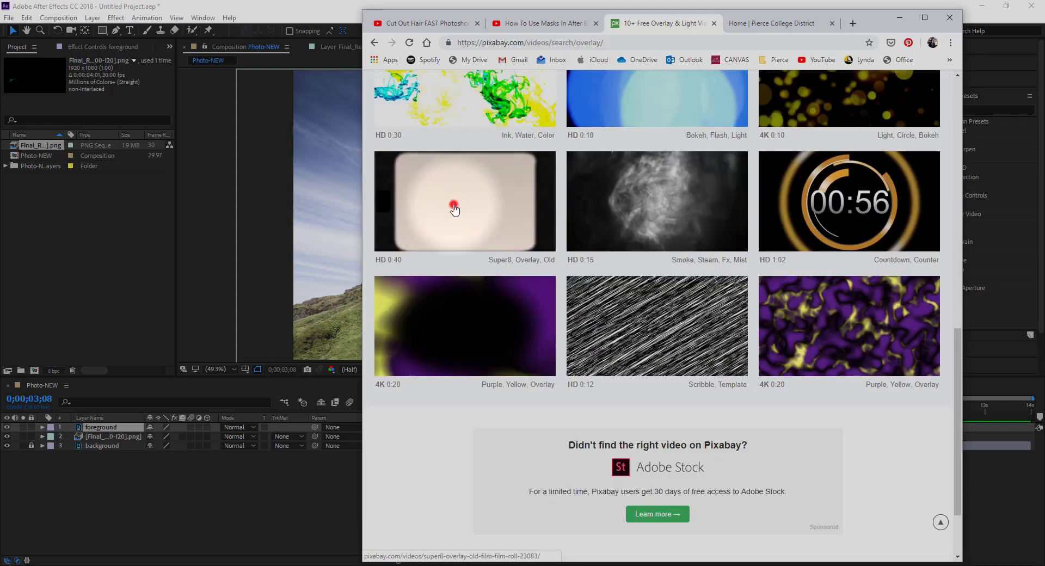
pyautogui.click(874, 299)
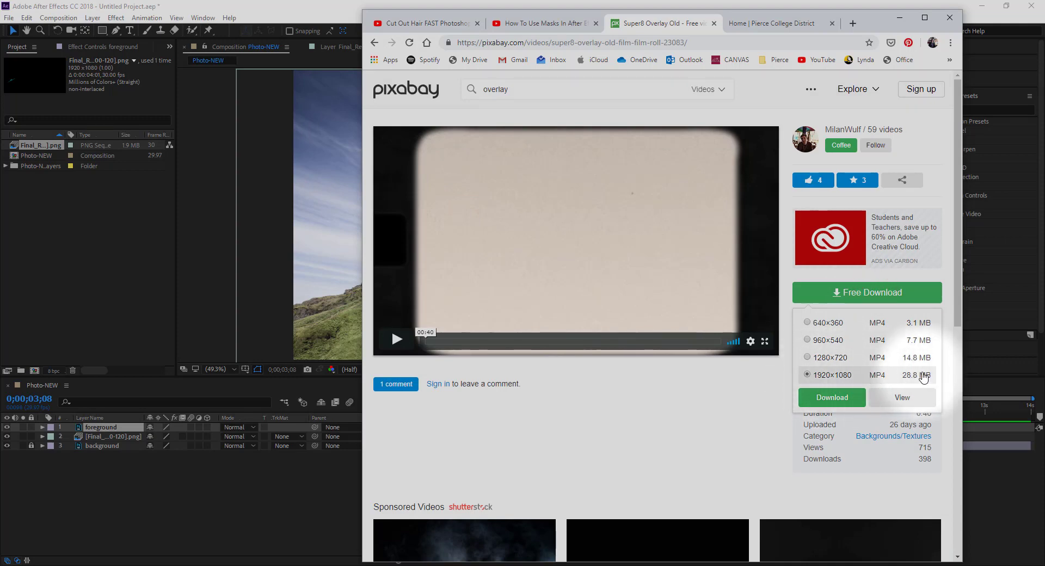
pyautogui.click(901, 19)
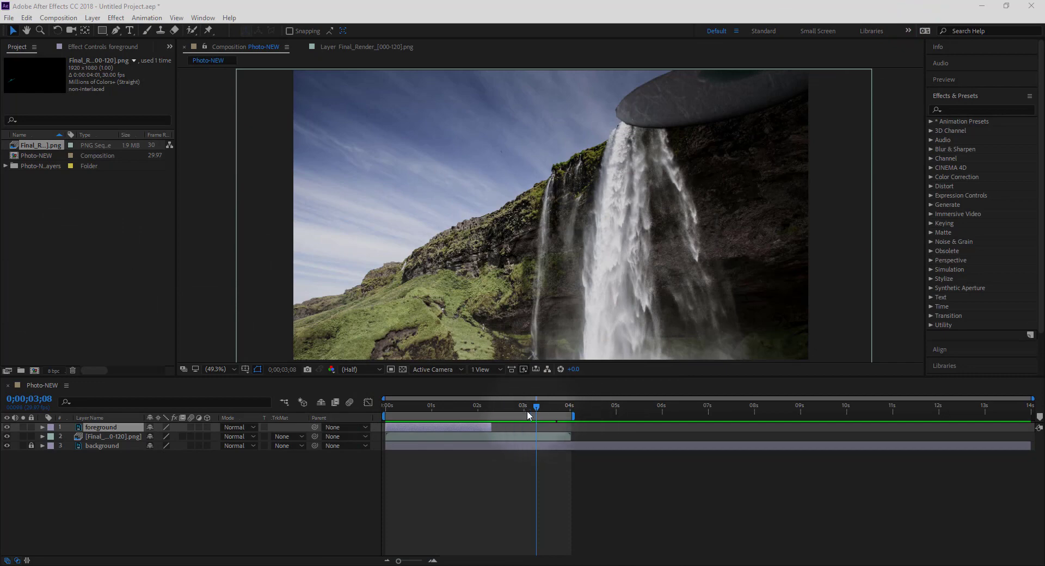
# Step: Import Super8 - 23083.mp4 from the Images_testing folder and place it above the foreground layer, starting at 0 seconds
pyautogui.moveTo(538, 409); pyautogui.dragTo(311, 409)
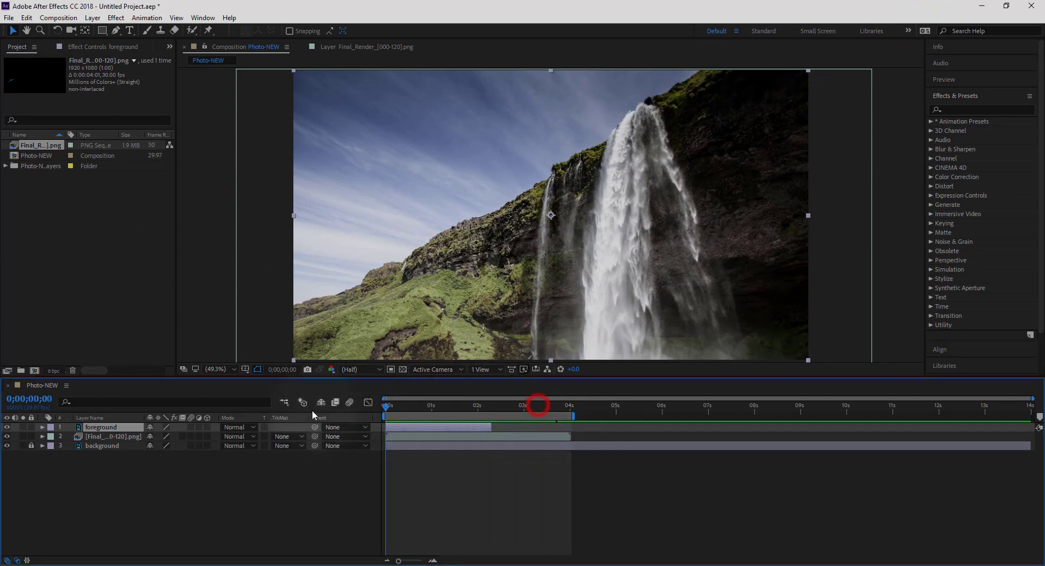
pyautogui.click(7, 18)
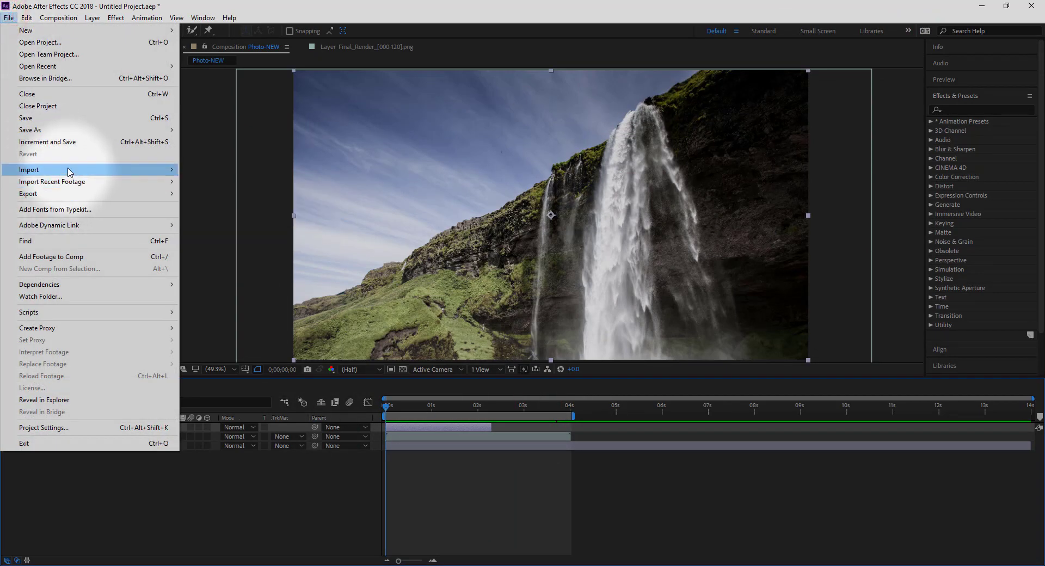
pyautogui.moveTo(109, 170)
pyautogui.click(191, 170)
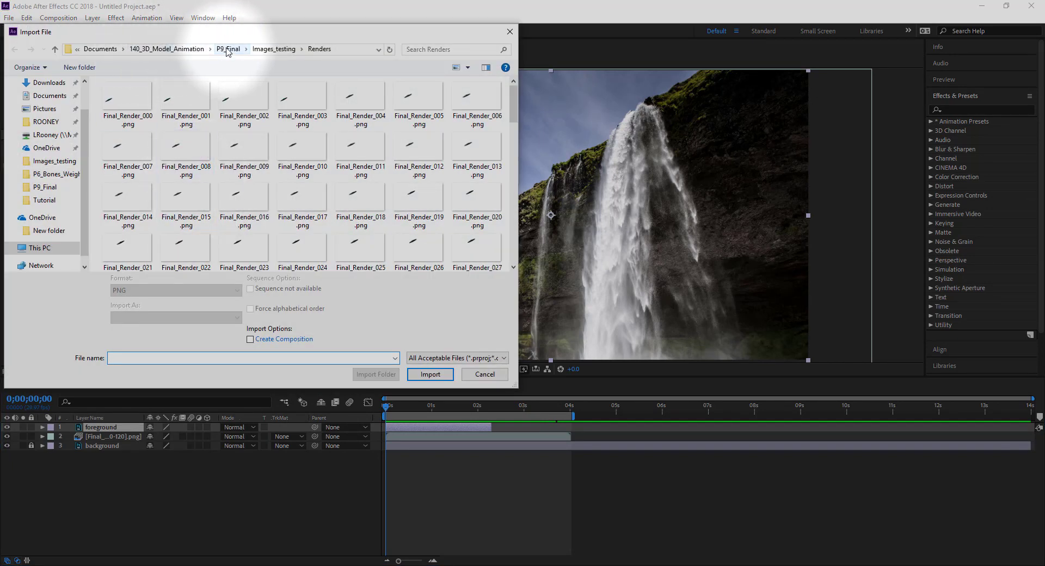
pyautogui.click(275, 49)
pyautogui.click(159, 133)
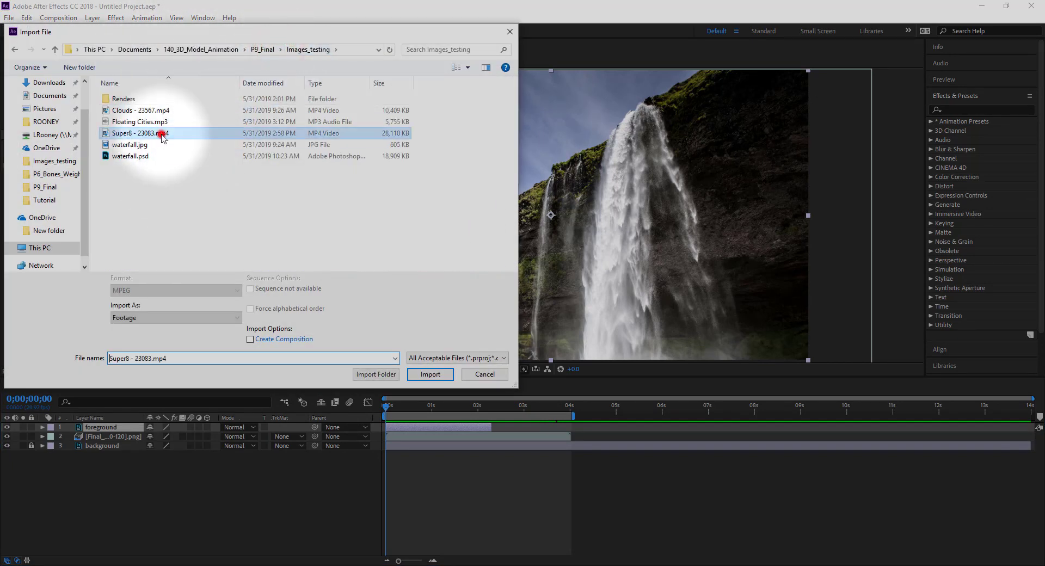
pyautogui.click(430, 375)
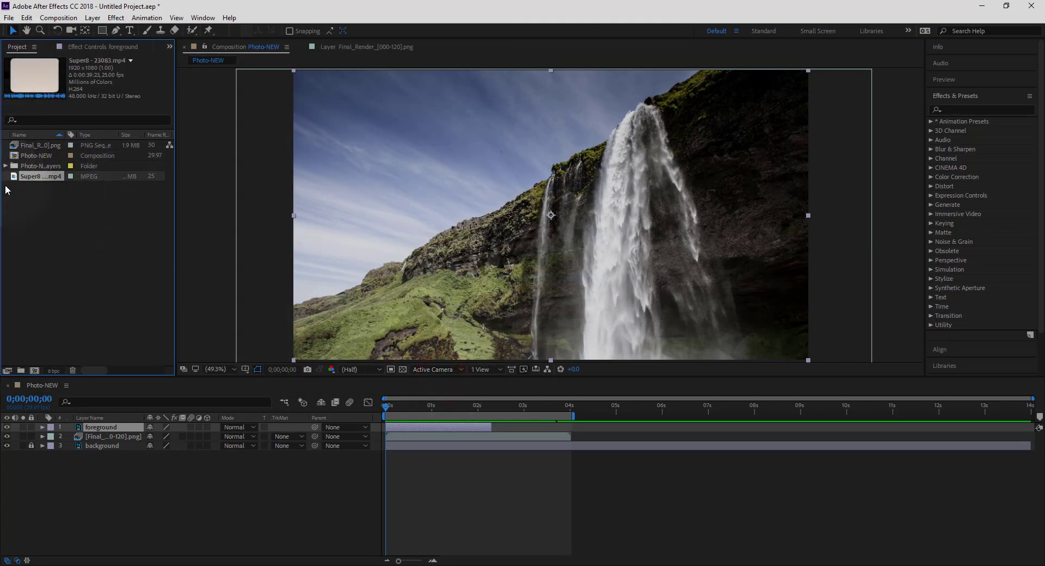
pyautogui.moveTo(13, 177); pyautogui.dragTo(57, 424)
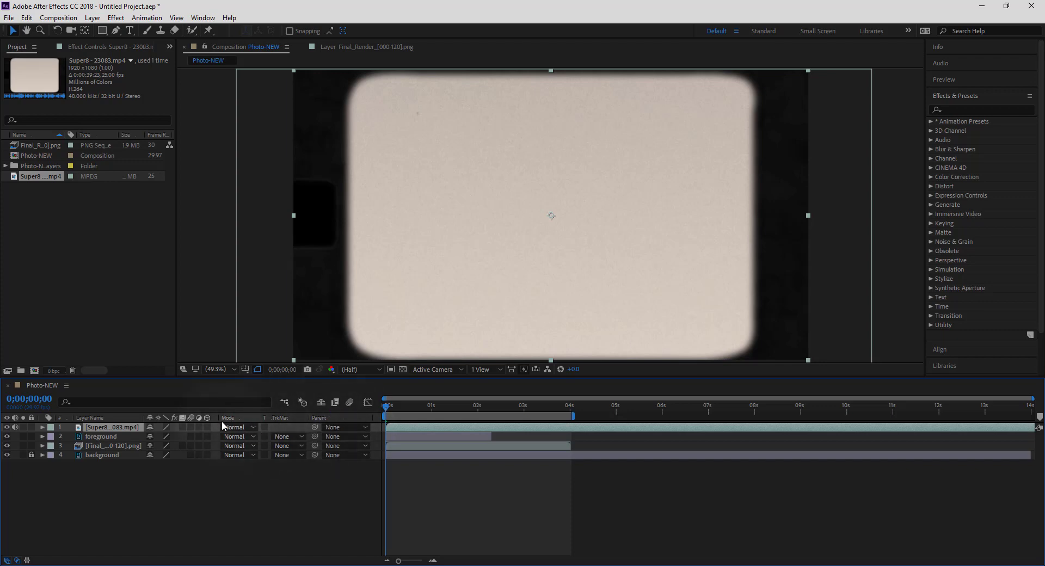
# Step: Hide the Modes column in the Photo-NEW timeline and show it again
pyautogui.rightClick(341, 417)
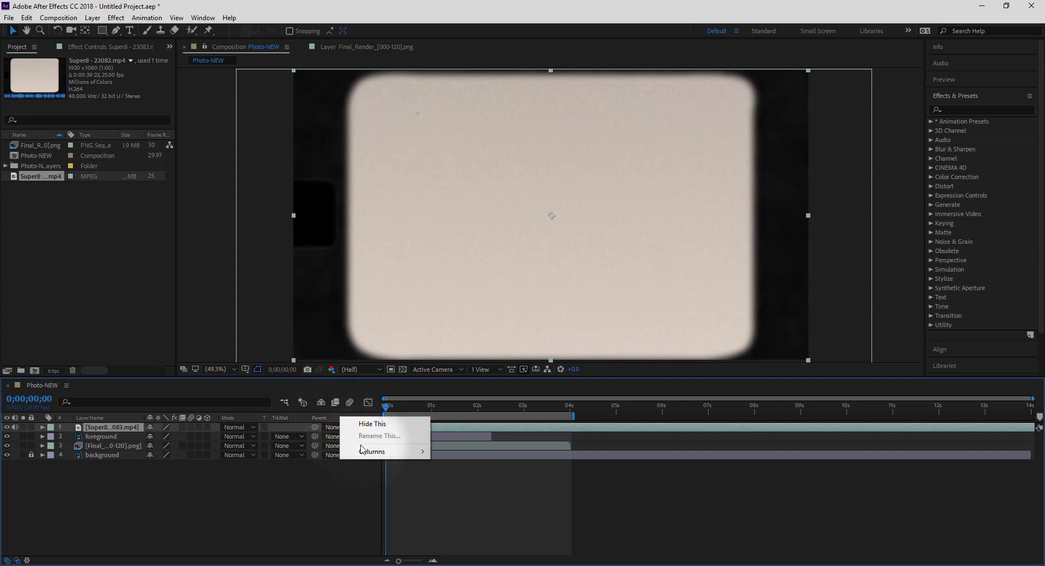
pyautogui.moveTo(398, 451)
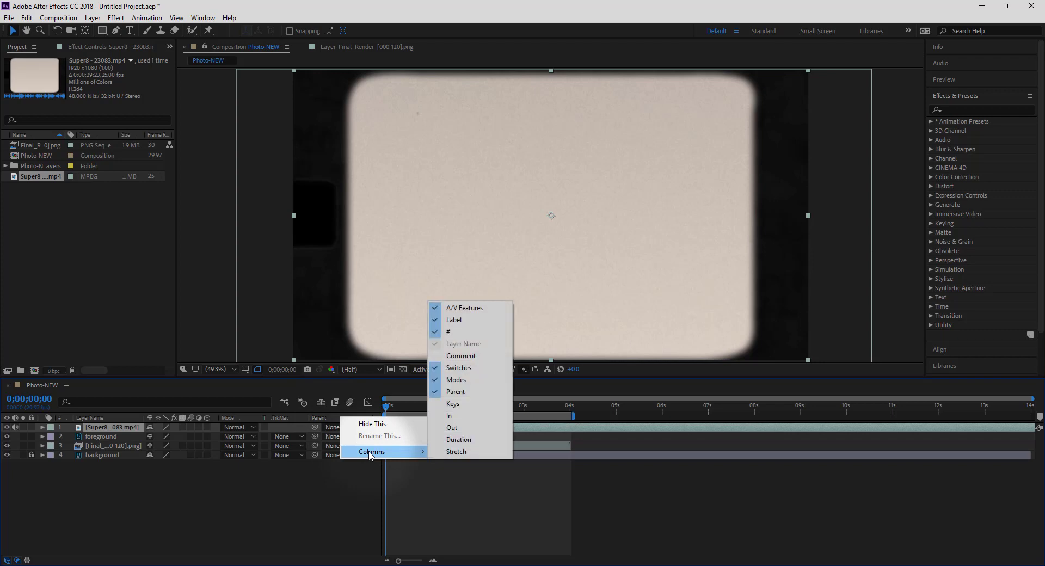
pyautogui.click(474, 381)
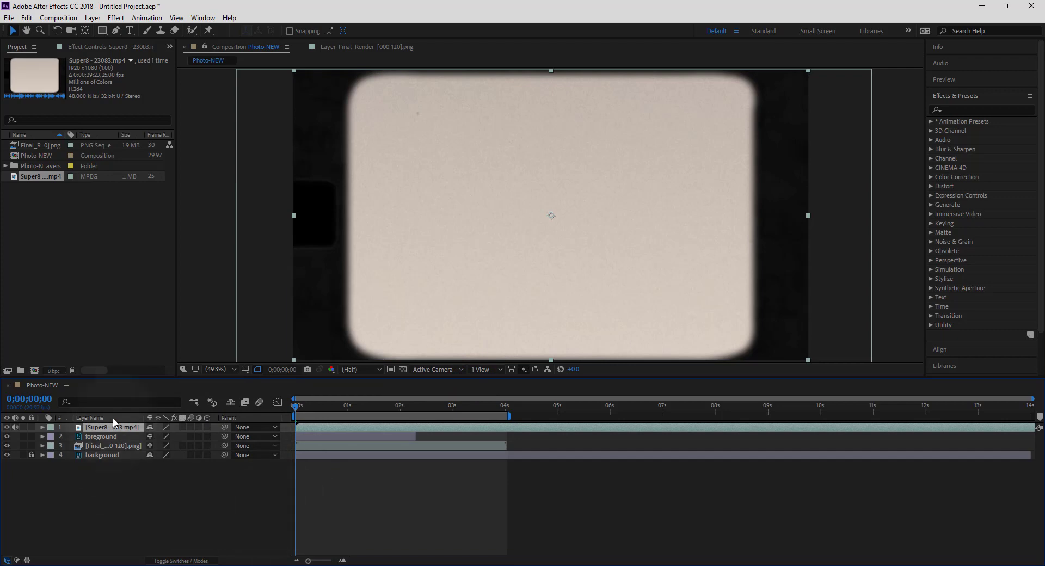
pyautogui.rightClick(249, 421)
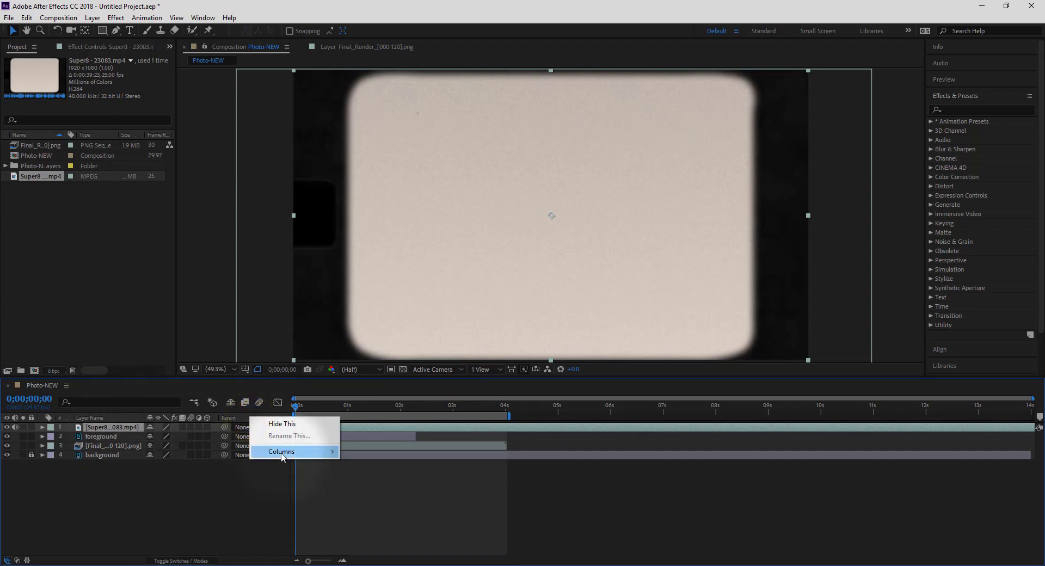
pyautogui.moveTo(282, 456)
pyautogui.click(382, 378)
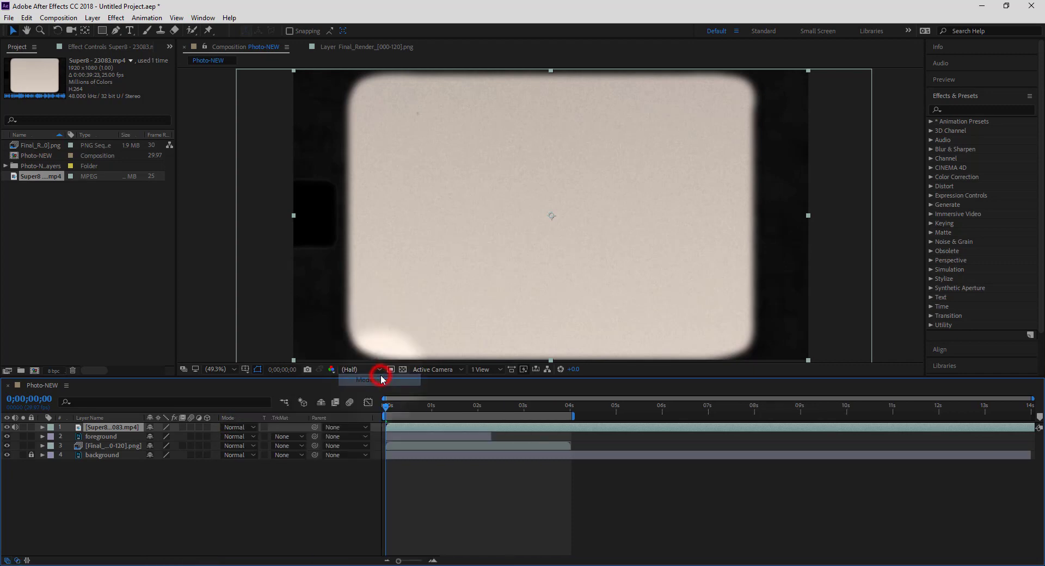
# Step: Set the Super8 layer's blending mode to Multiply and play back the composition, returning to 0 seconds
pyautogui.click(253, 427)
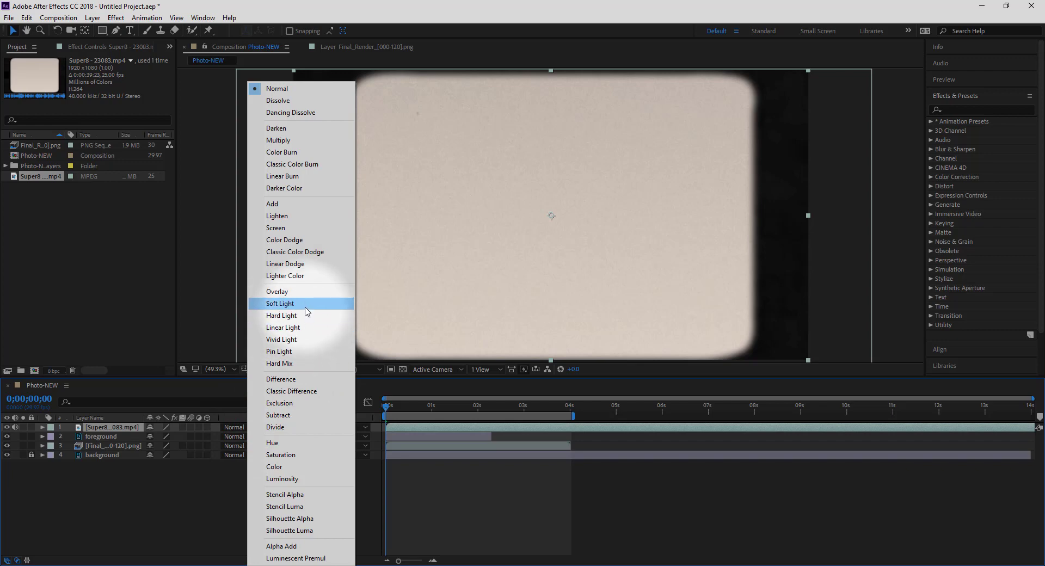
pyautogui.click(301, 140)
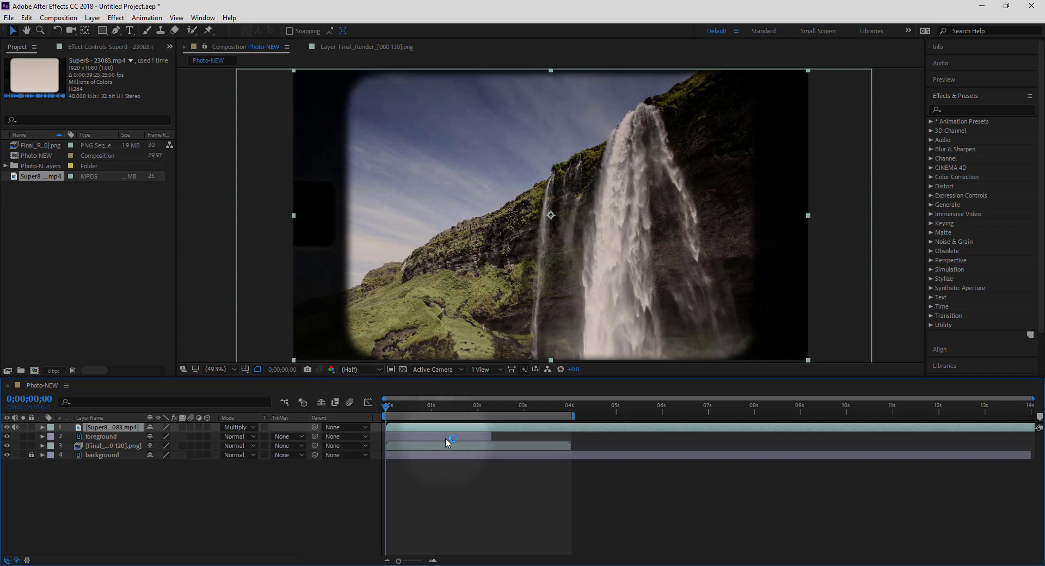
pyautogui.press('space')
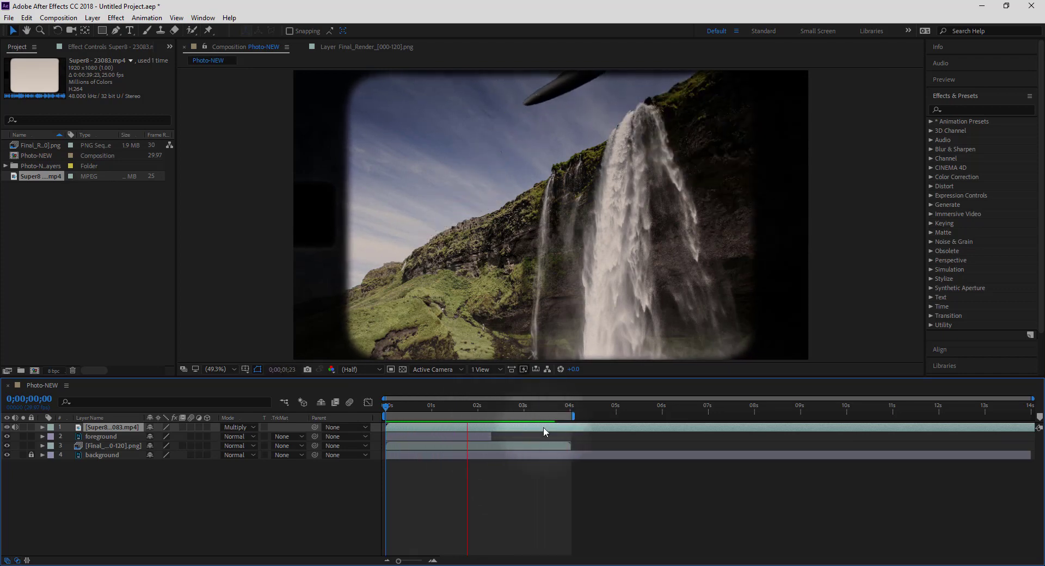
pyautogui.press('space')
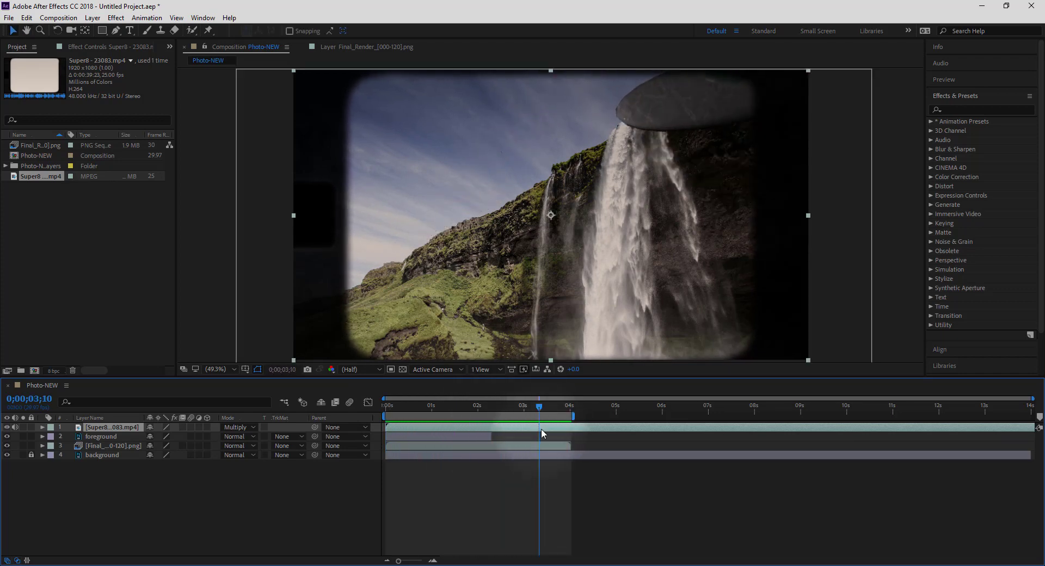
pyautogui.moveTo(540, 410); pyautogui.dragTo(376, 406)
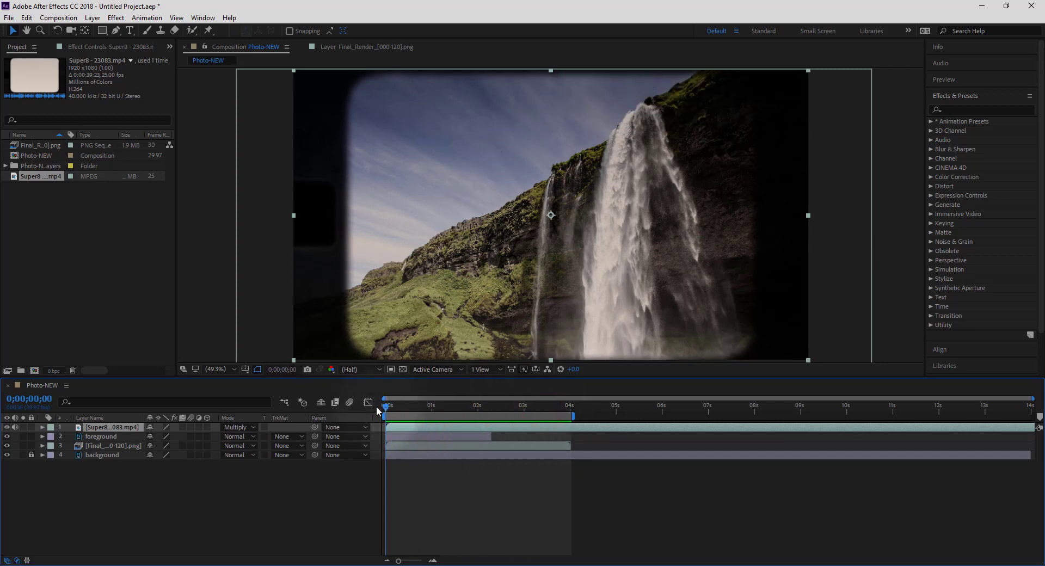
# Step: Set the Super8 layer's opacity to 70% in its transform properties and collapse the layer
pyautogui.click(43, 427)
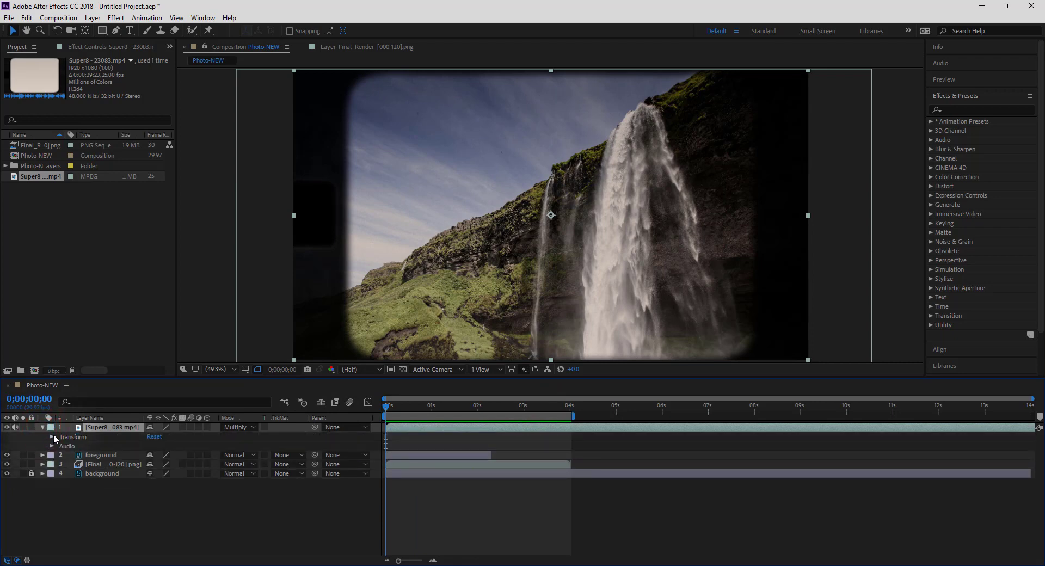
pyautogui.click(53, 436)
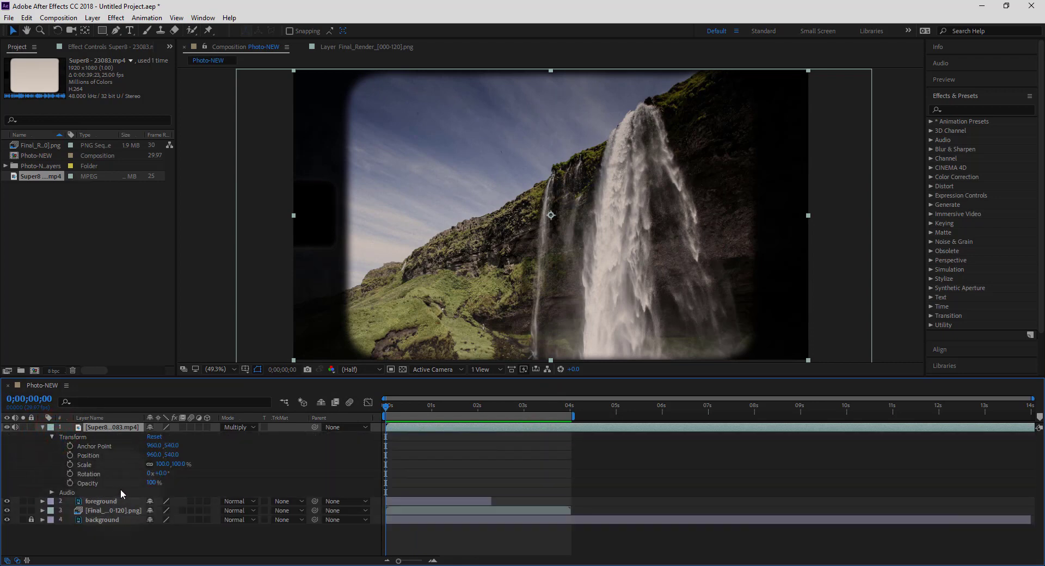
pyautogui.moveTo(152, 483); pyautogui.dragTo(134, 485)
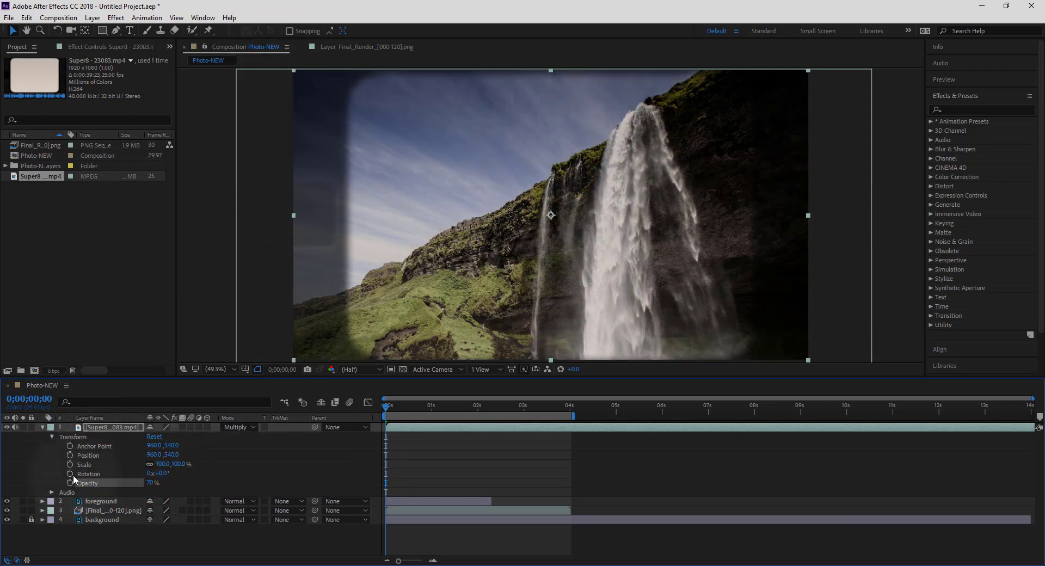
pyautogui.click(53, 437)
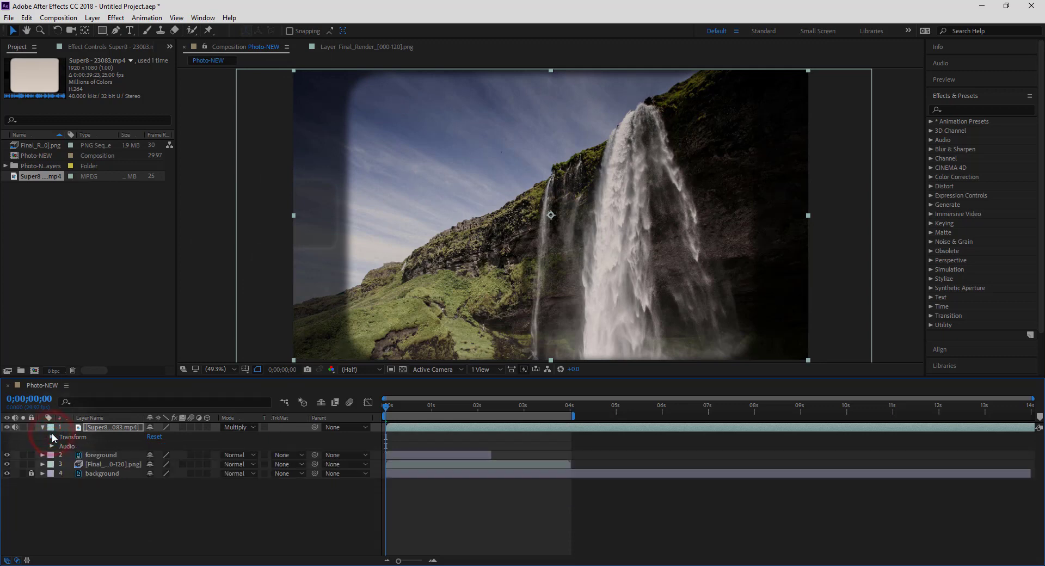
pyautogui.click(43, 427)
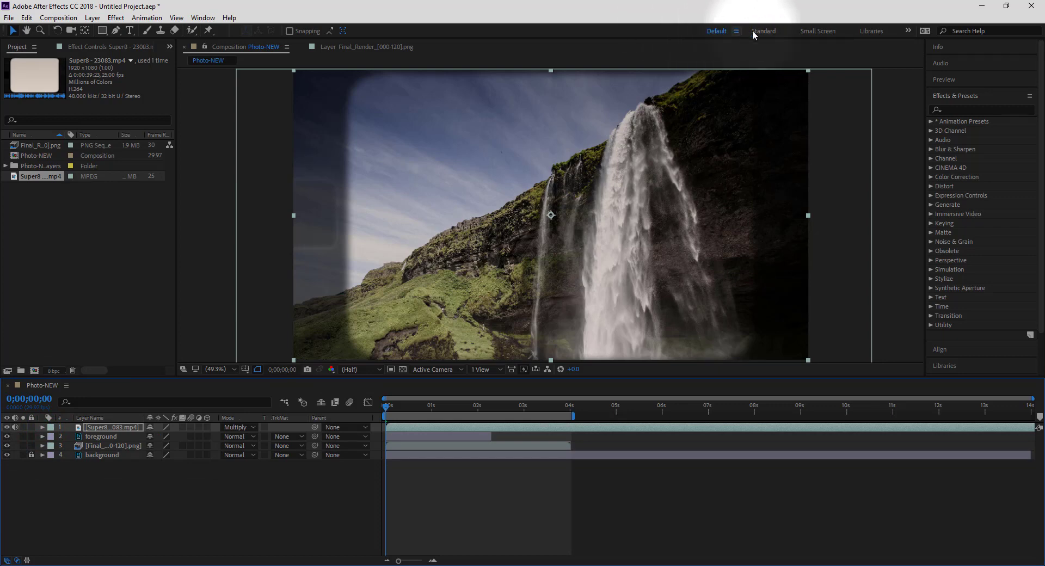
# Step: Apply the Dust & Scratches effect from the Noise & Grain category to the Super8 layer
pyautogui.click(958, 97)
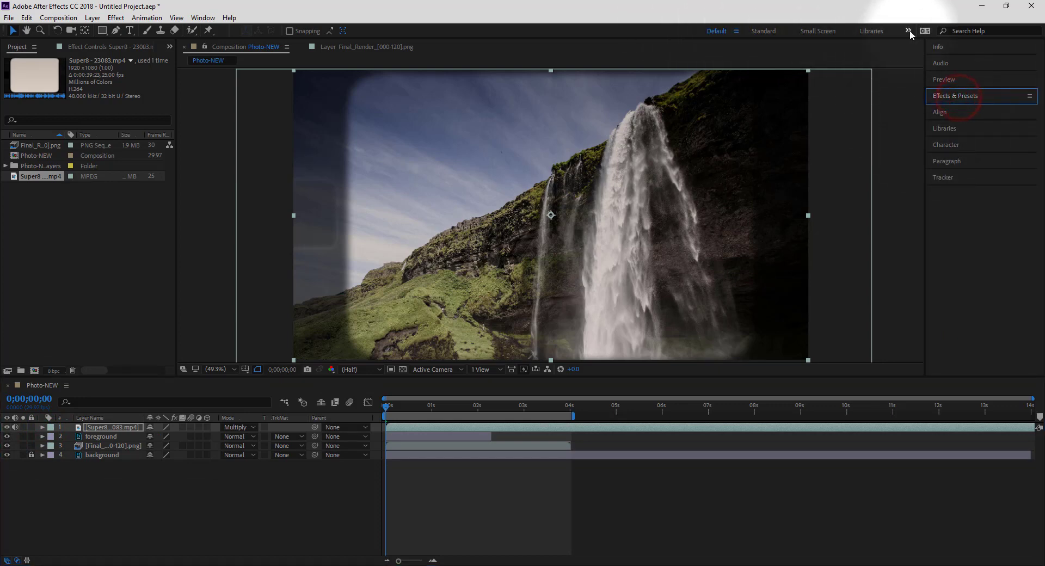
pyautogui.click(944, 98)
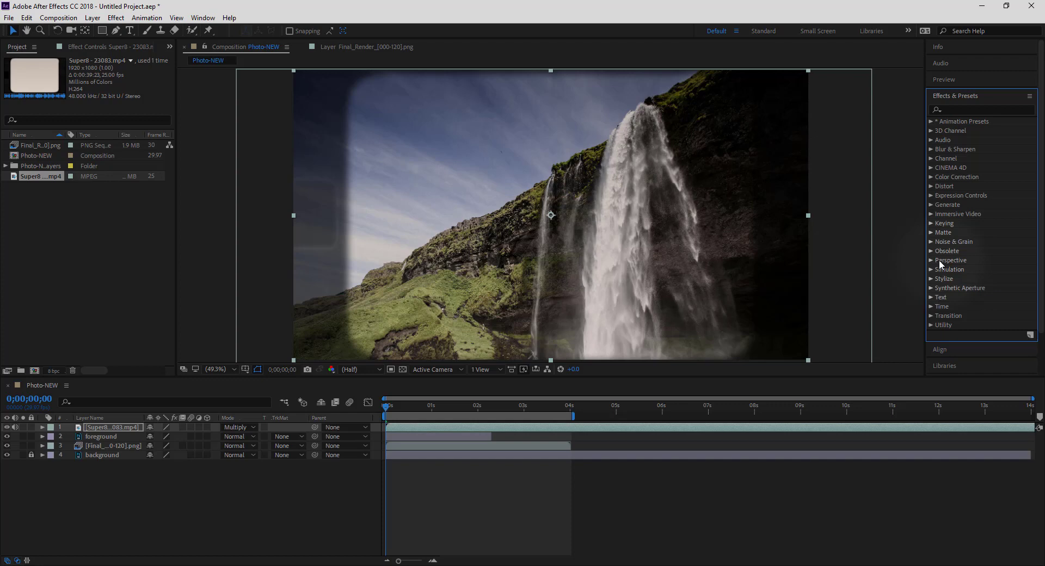
pyautogui.click(931, 242)
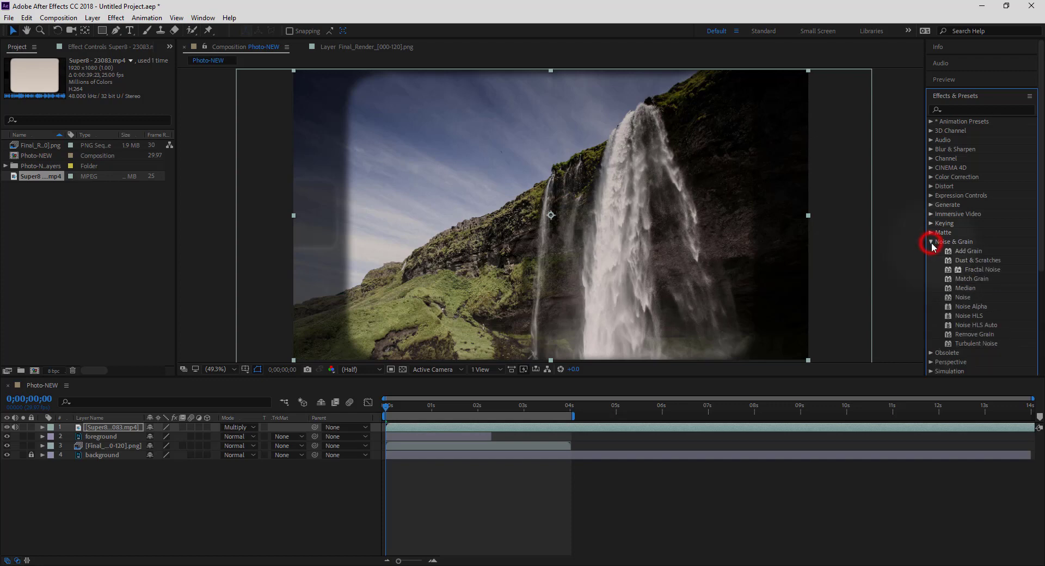
pyautogui.click(972, 261)
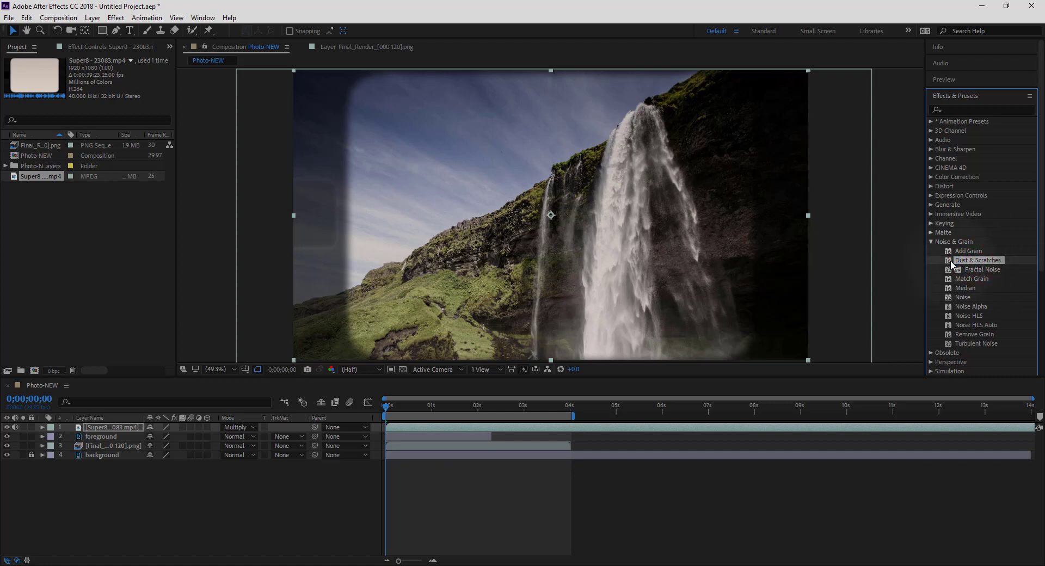
pyautogui.moveTo(950, 265); pyautogui.dragTo(475, 430)
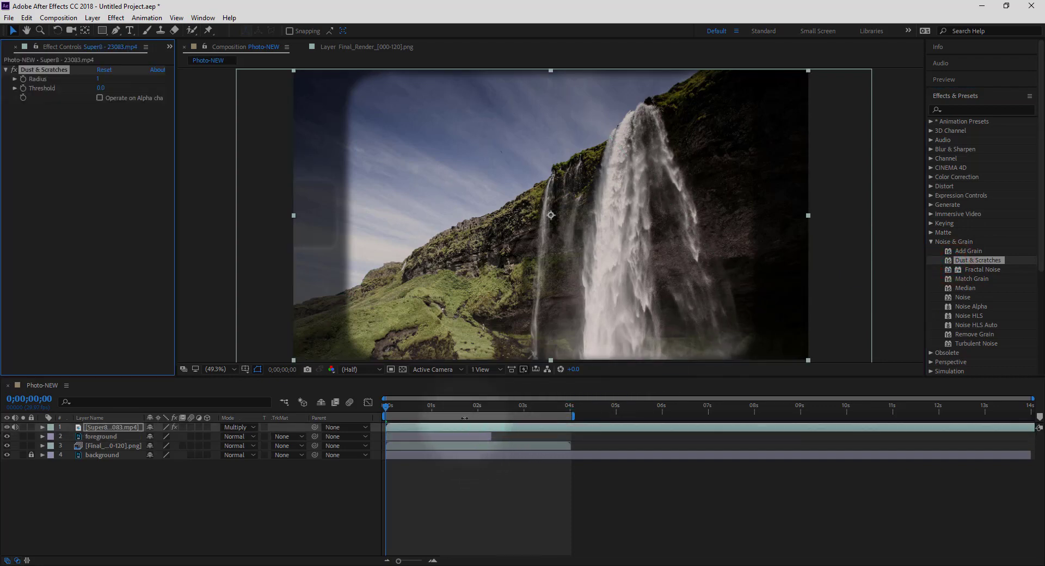
# Step: Examine the Super8 layer's Dust & Scratches settings, including its compositing options, and play back the composition
pyautogui.click(42, 428)
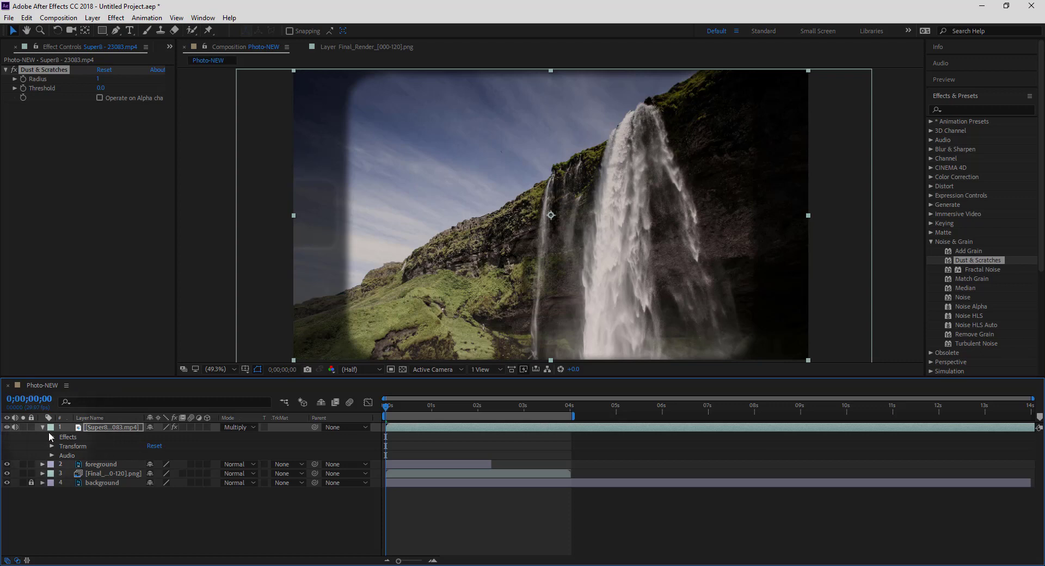
pyautogui.click(51, 437)
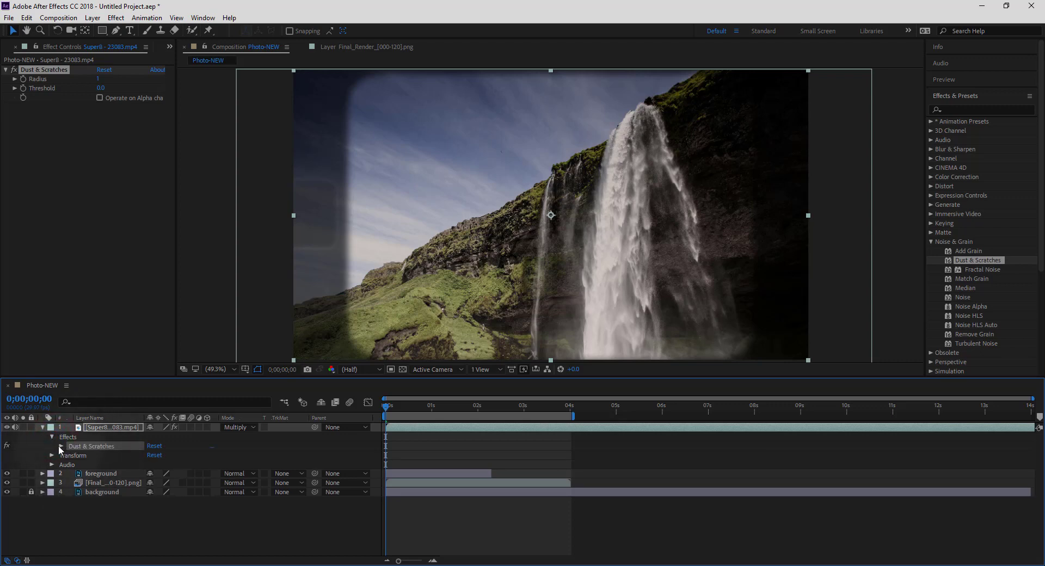
pyautogui.click(60, 446)
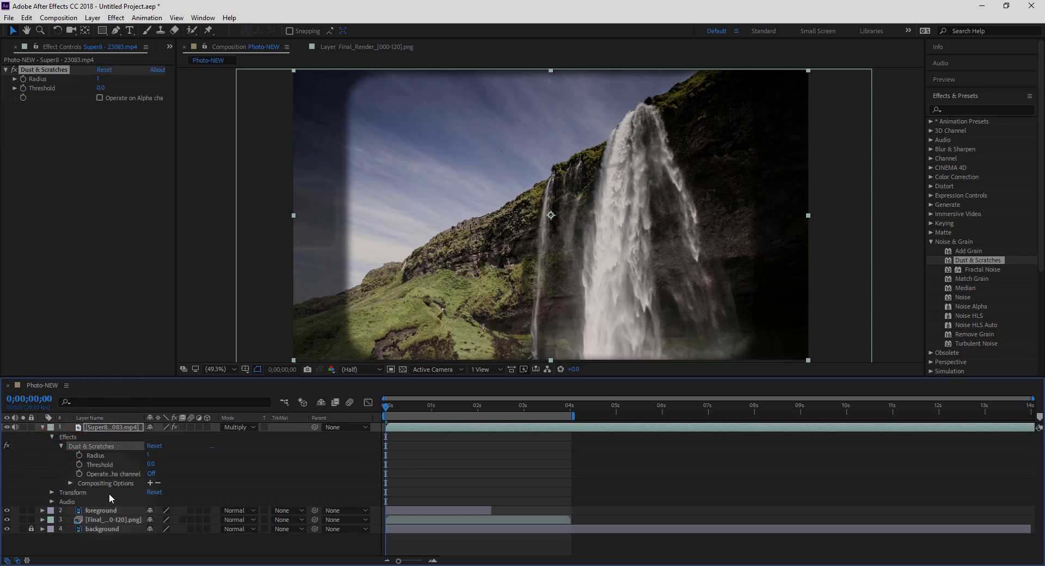
pyautogui.click(70, 482)
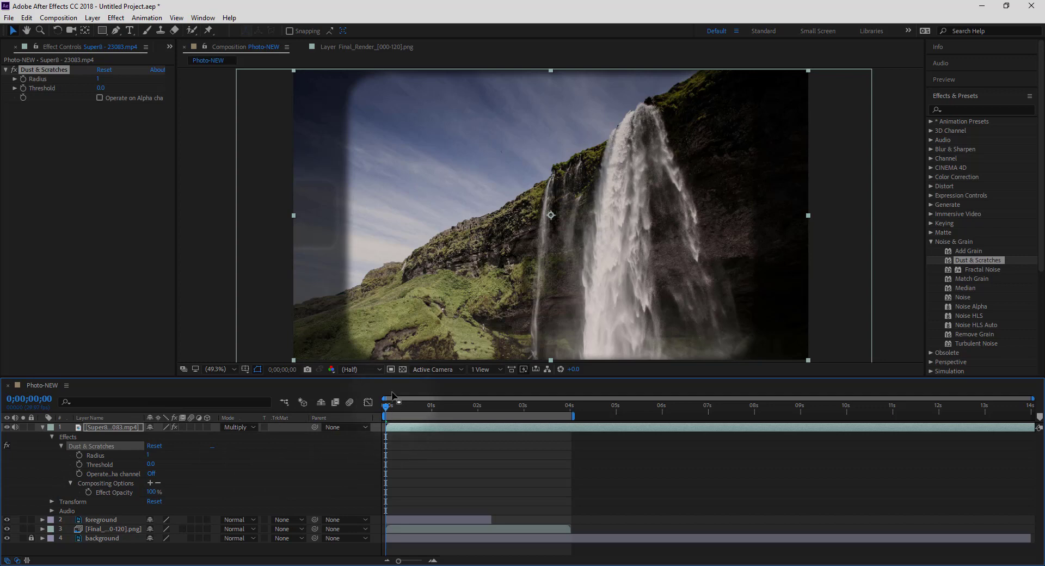
pyautogui.press('space')
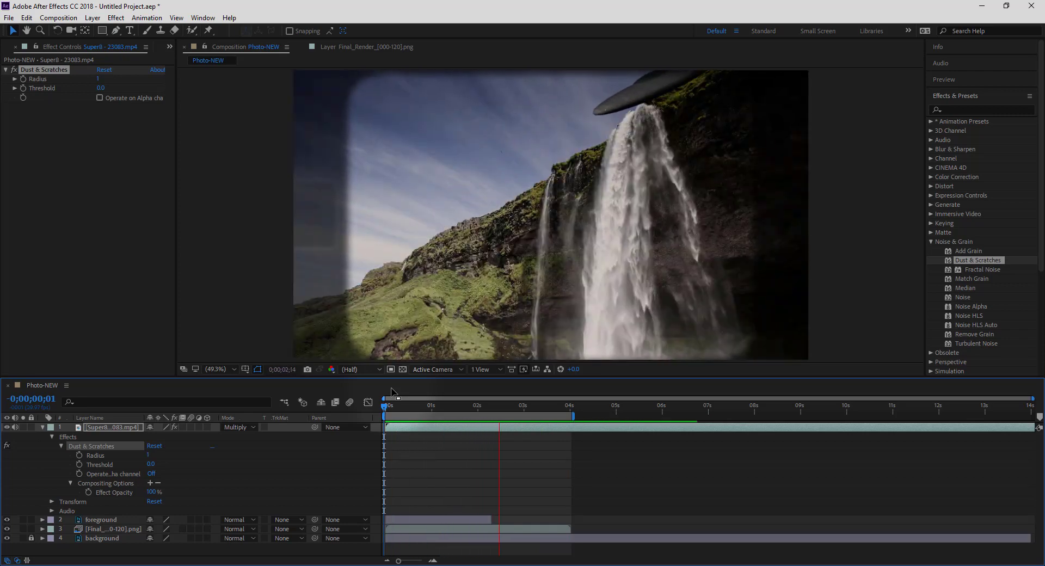
pyautogui.press('space')
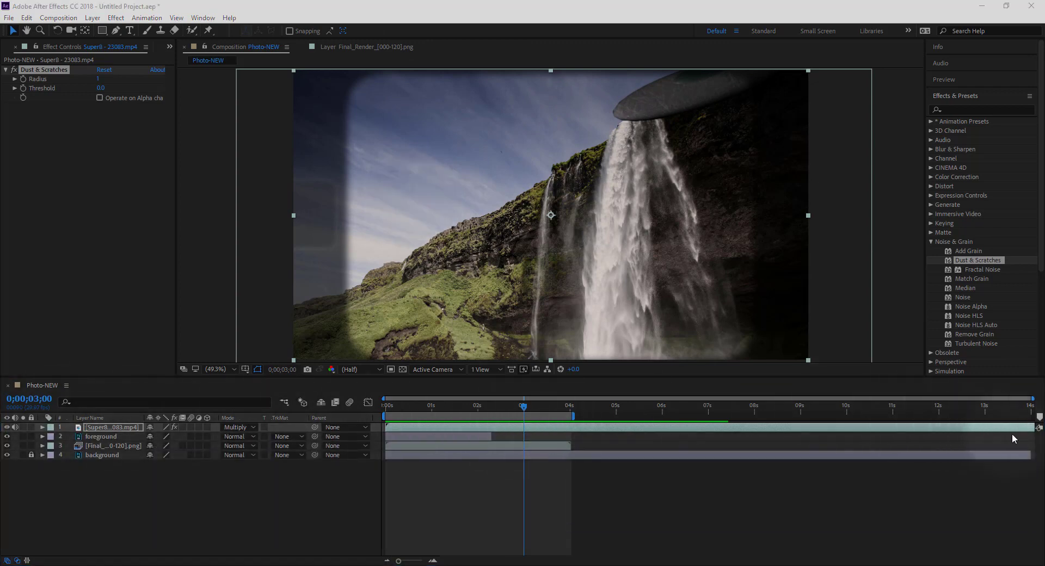
# Step: Shift the Super8 layer slightly earlier in time and return to 0 seconds in the composition
pyautogui.moveTo(1035, 431)
pyautogui.mouseDown()
pyautogui.moveTo(87, 427)
pyautogui.moveTo(1032, 428)
pyautogui.mouseUp()
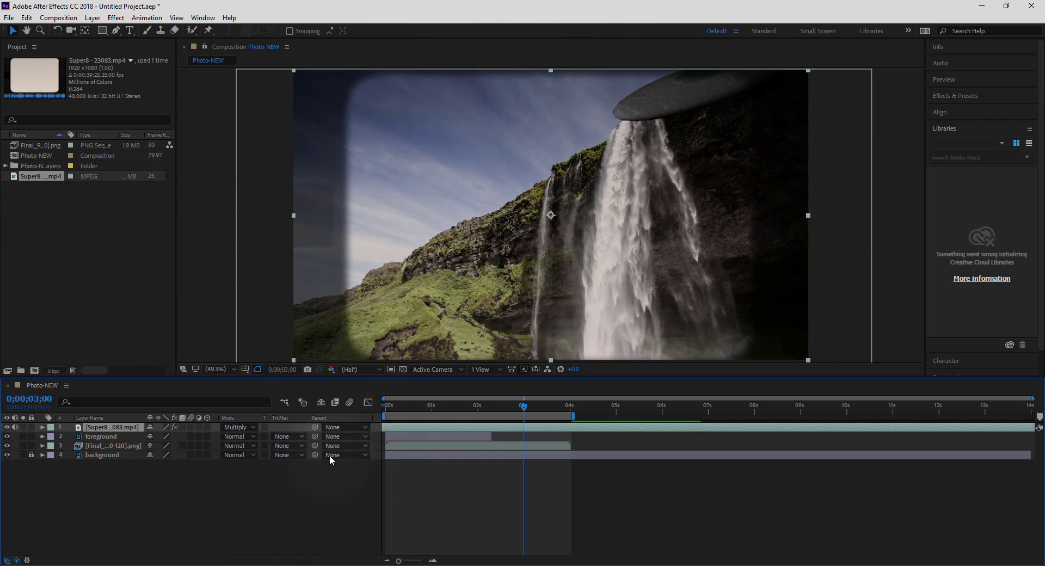
pyautogui.moveTo(523, 406); pyautogui.dragTo(386, 412)
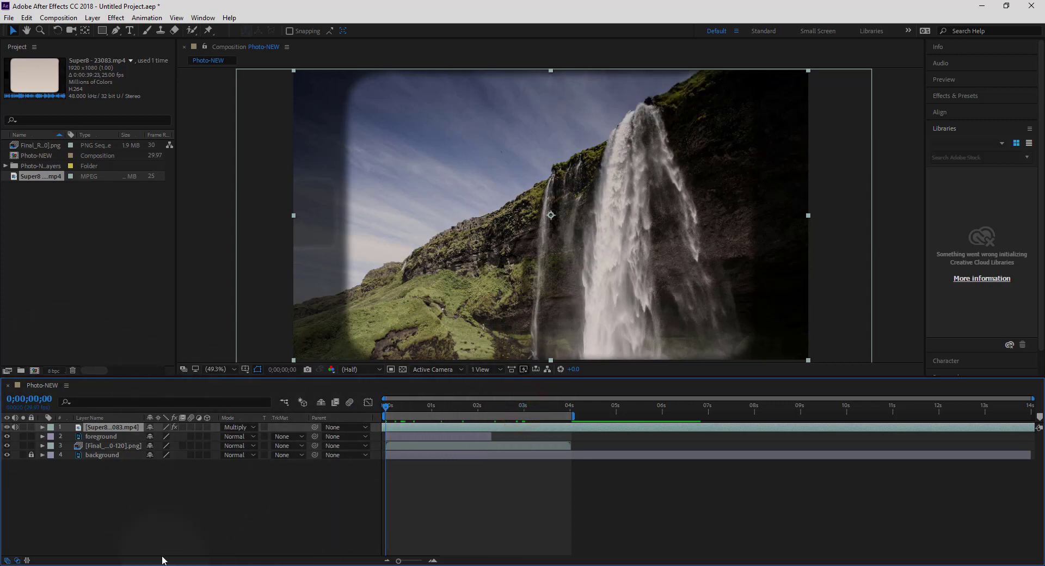
# Step: Create a 1920 x 1080 px solid layer in the composition with the dark orange-brown color 795207
pyautogui.rightClick(72, 498)
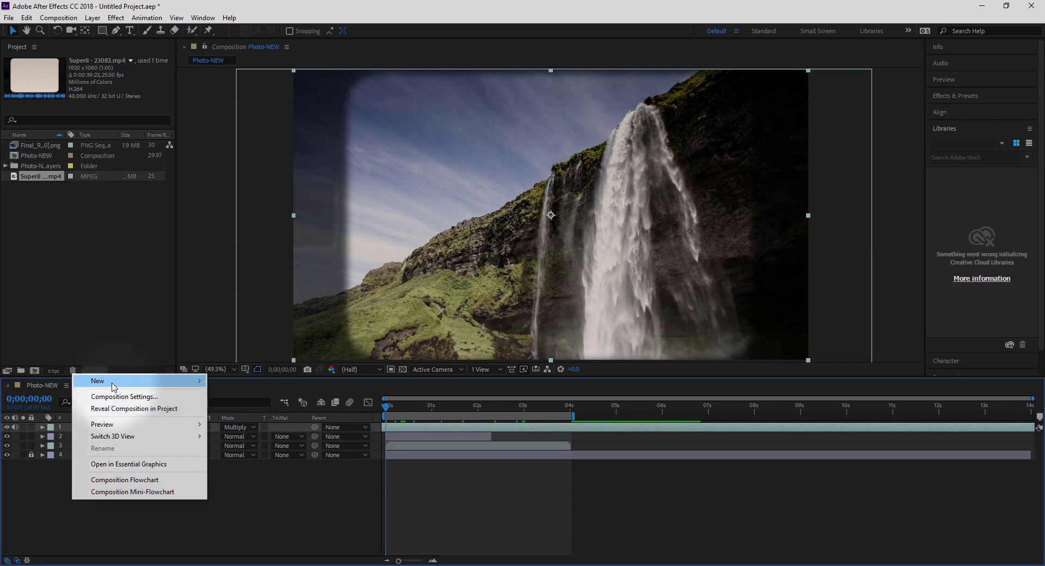
pyautogui.moveTo(109, 380)
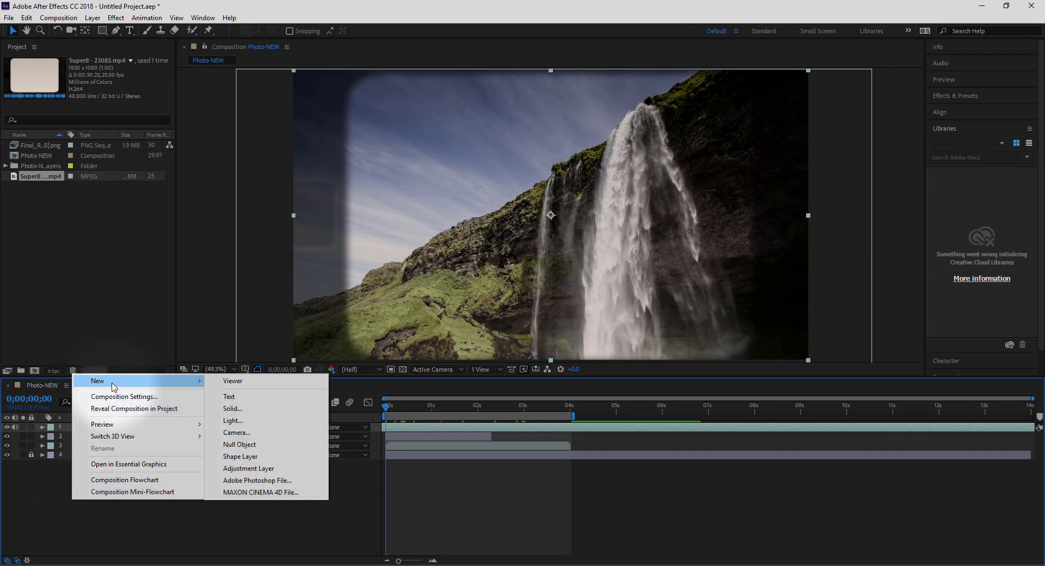
pyautogui.click(252, 409)
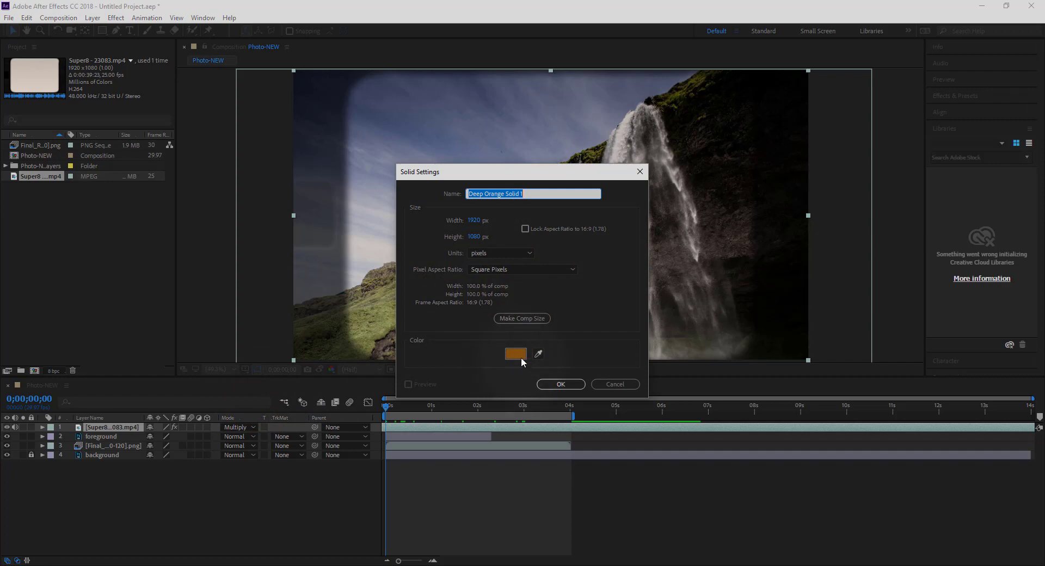
pyautogui.click(516, 355)
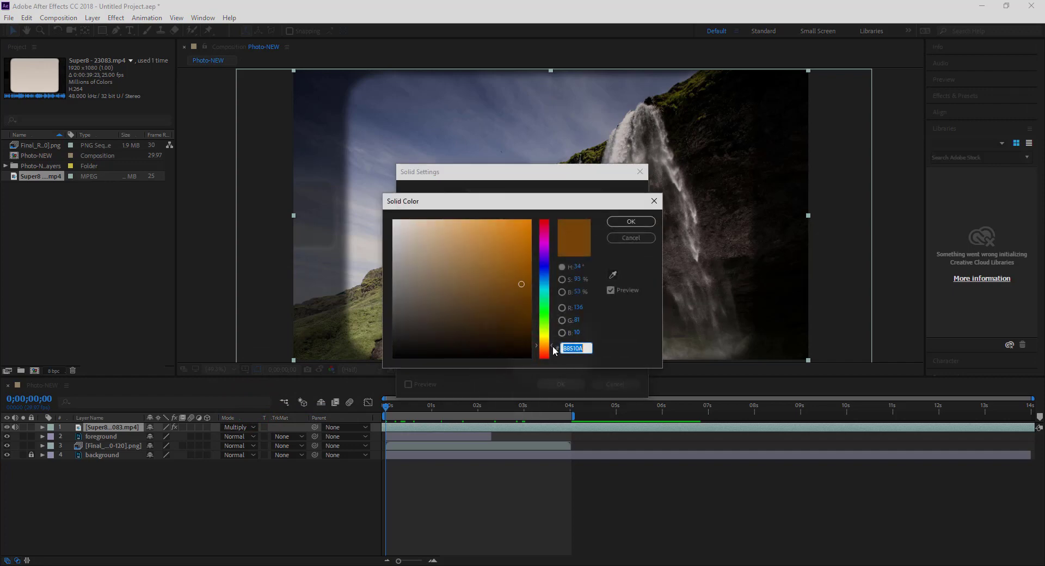
pyautogui.moveTo(555, 350)
pyautogui.mouseDown()
pyautogui.moveTo(550, 333)
pyautogui.moveTo(552, 343)
pyautogui.mouseUp()
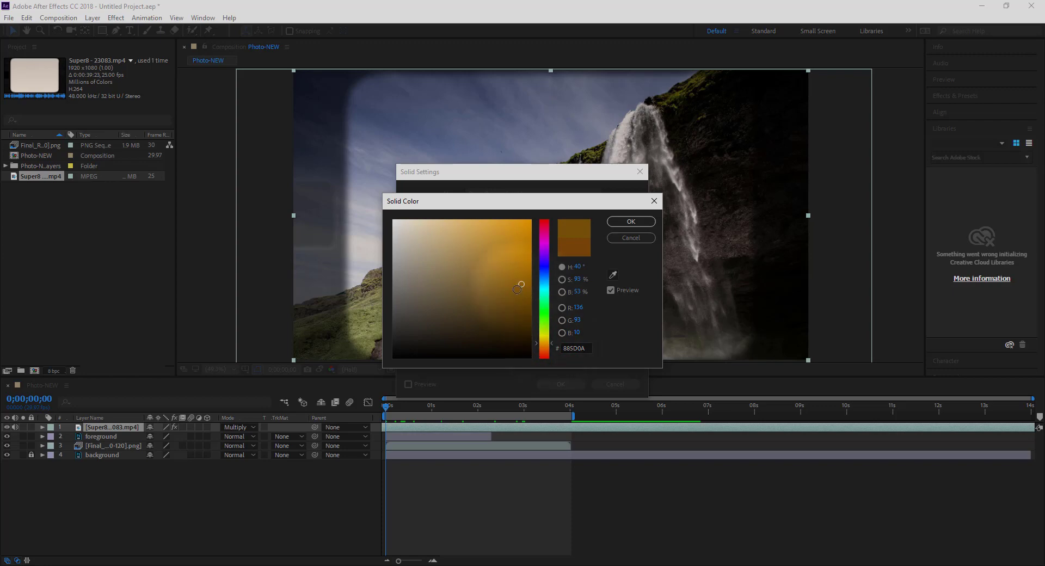
pyautogui.click(524, 292)
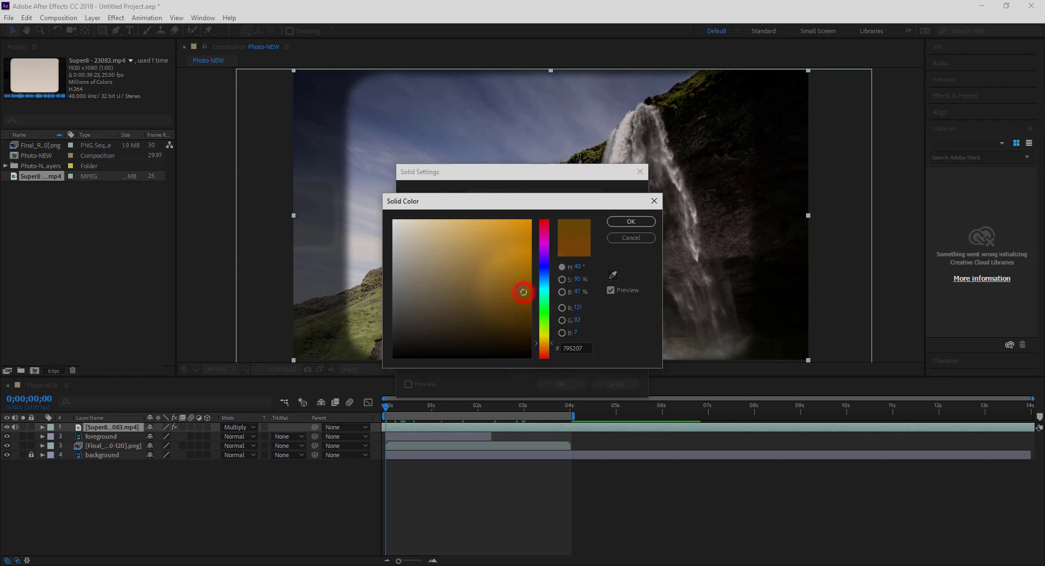
pyautogui.click(629, 222)
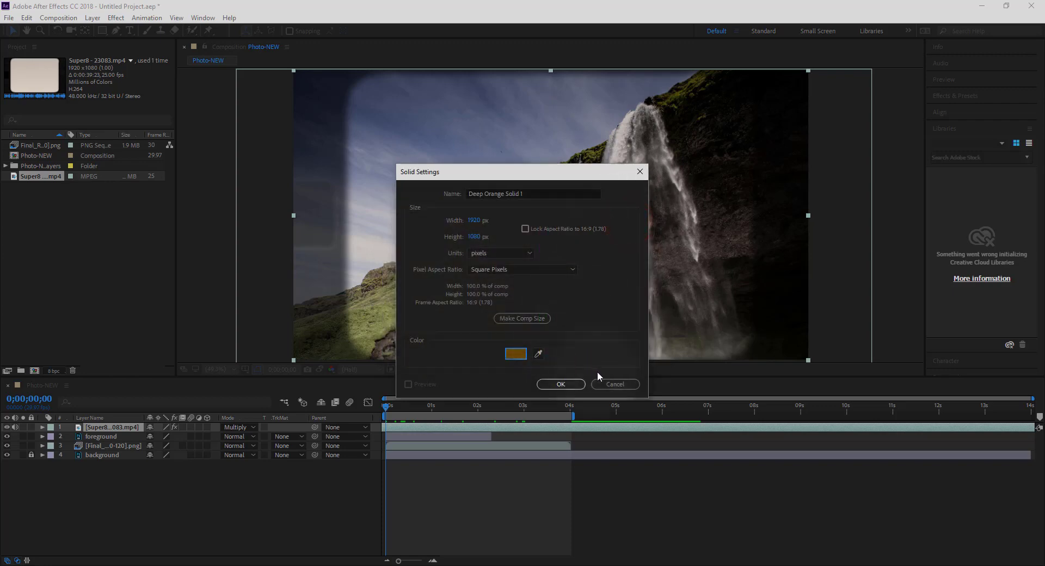
pyautogui.click(560, 384)
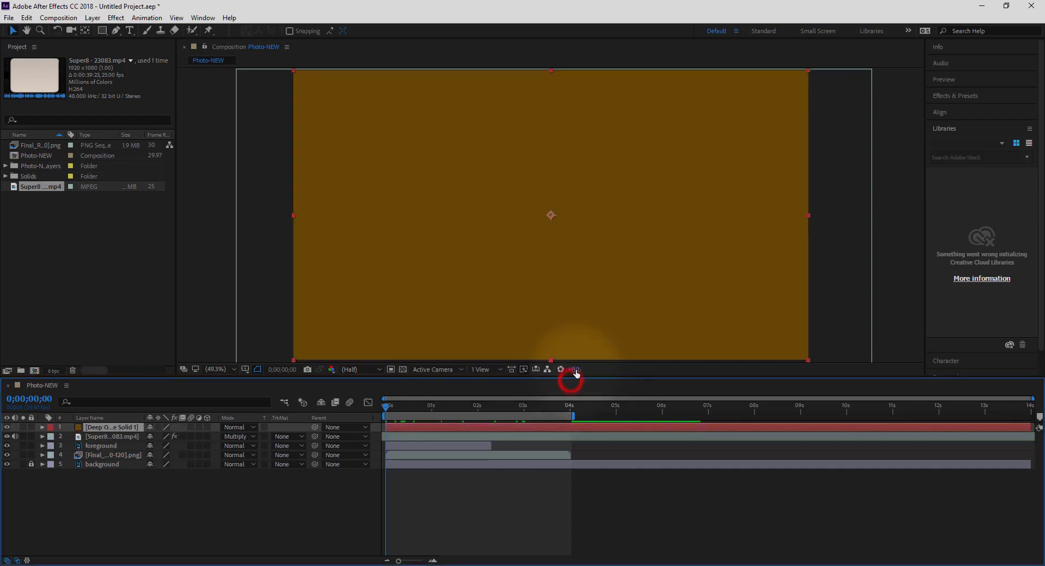
# Step: Try the Screen and Divide blending modes on the orange solid layer and settle on Soft Light
pyautogui.click(65, 428)
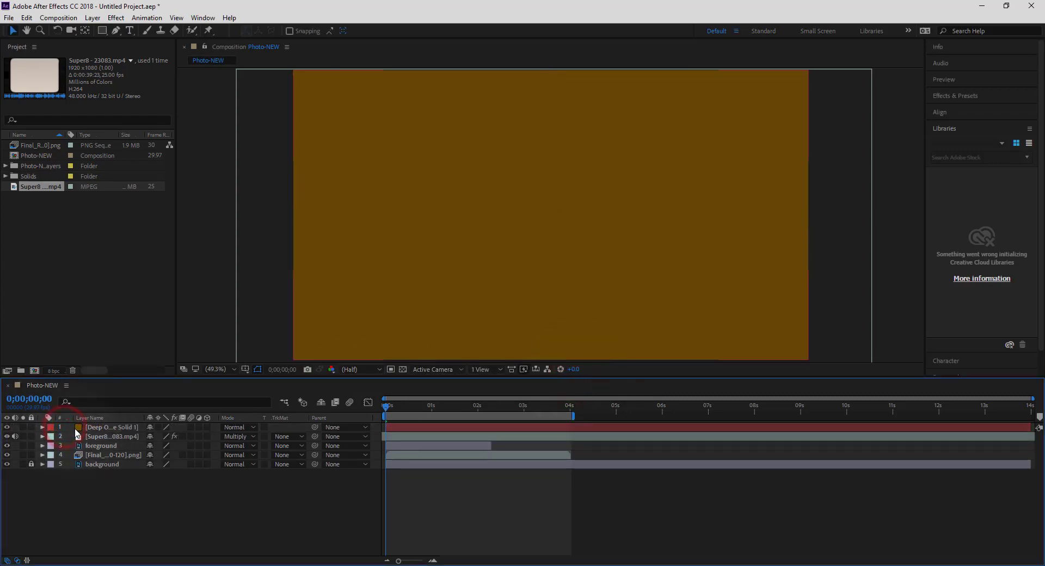
pyautogui.click(76, 428)
pyautogui.moveTo(78, 432)
pyautogui.mouseDown()
pyautogui.moveTo(77, 444)
pyautogui.moveTo(74, 426)
pyautogui.mouseUp()
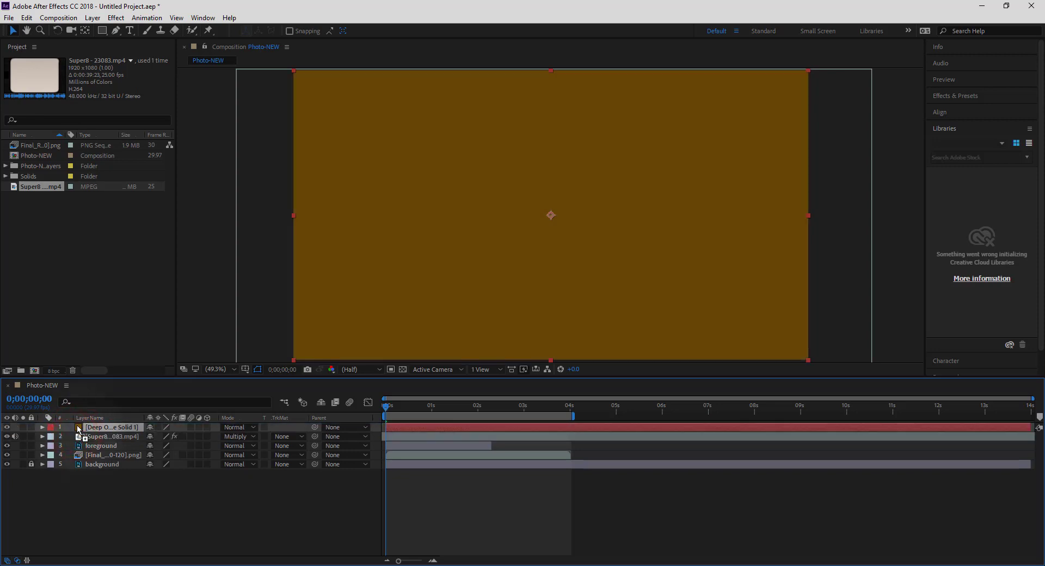
pyautogui.click(249, 427)
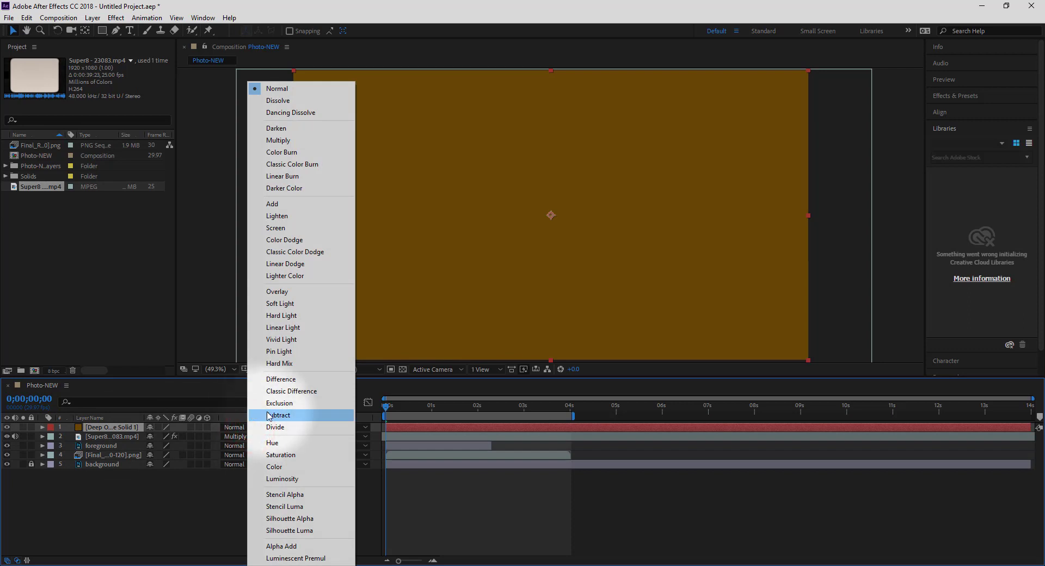
pyautogui.click(295, 228)
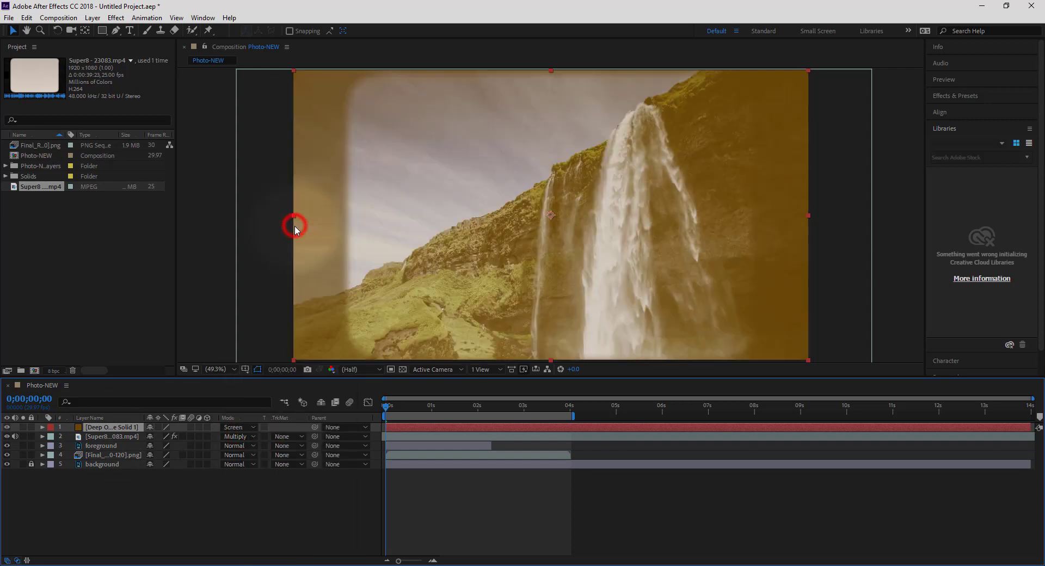
pyautogui.click(253, 431)
pyautogui.click(253, 430)
pyautogui.click(253, 430)
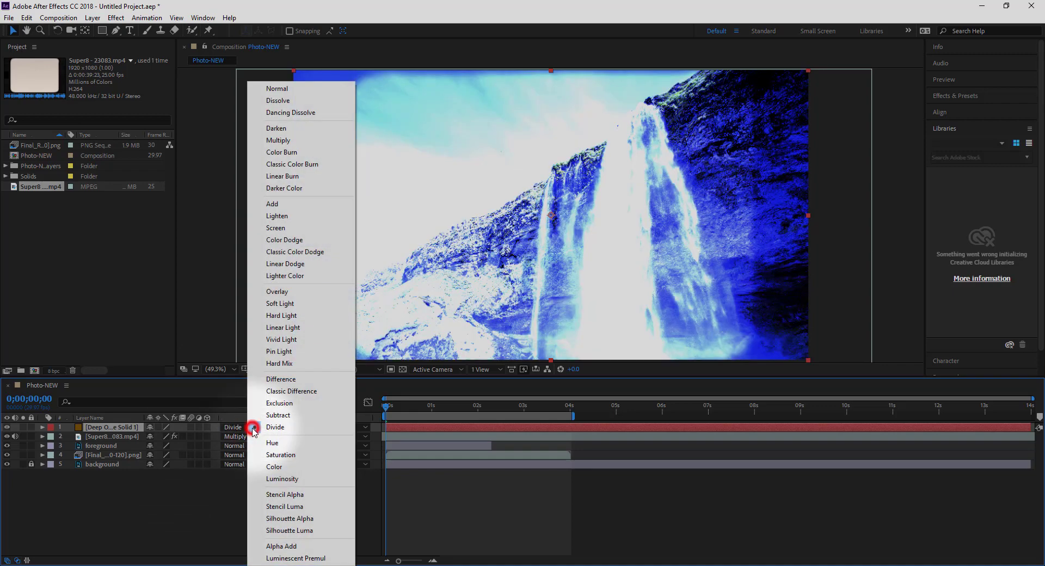
pyautogui.click(299, 309)
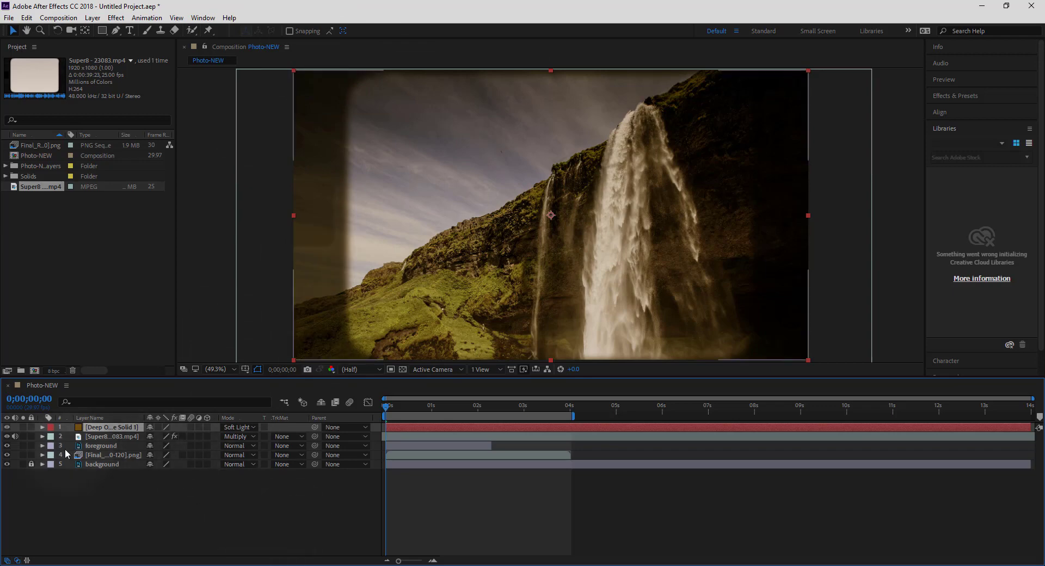
# Step: Set the orange solid's opacity to 24% in its transform properties and collapse the layer
pyautogui.click(42, 428)
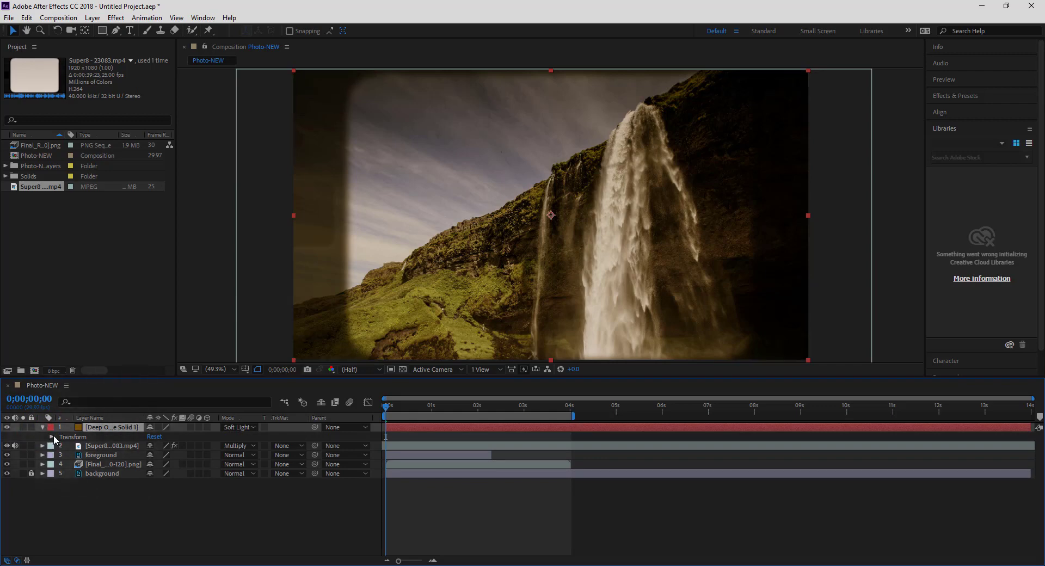
pyautogui.click(52, 437)
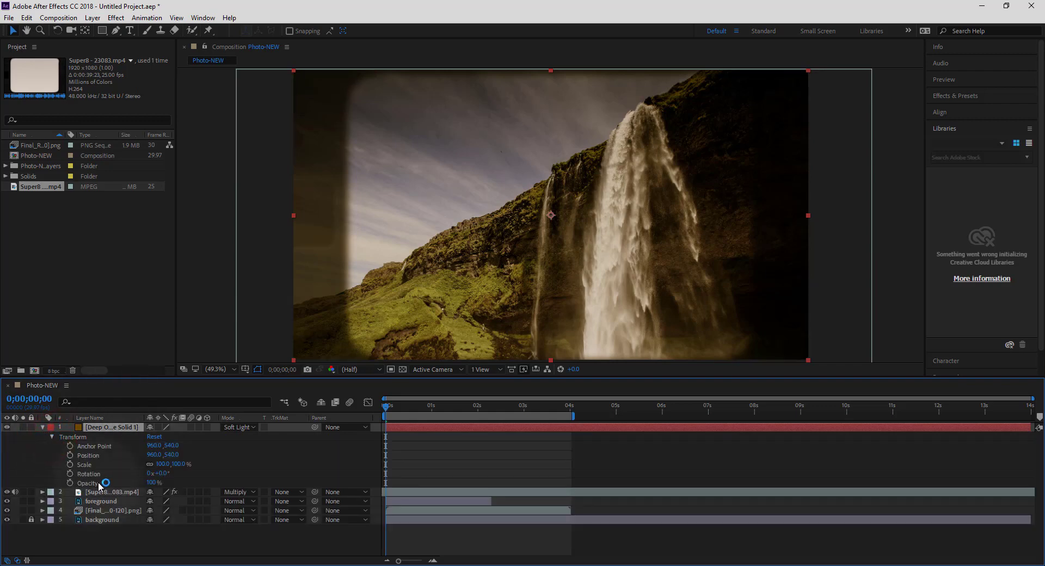
pyautogui.moveTo(155, 484); pyautogui.dragTo(99, 487)
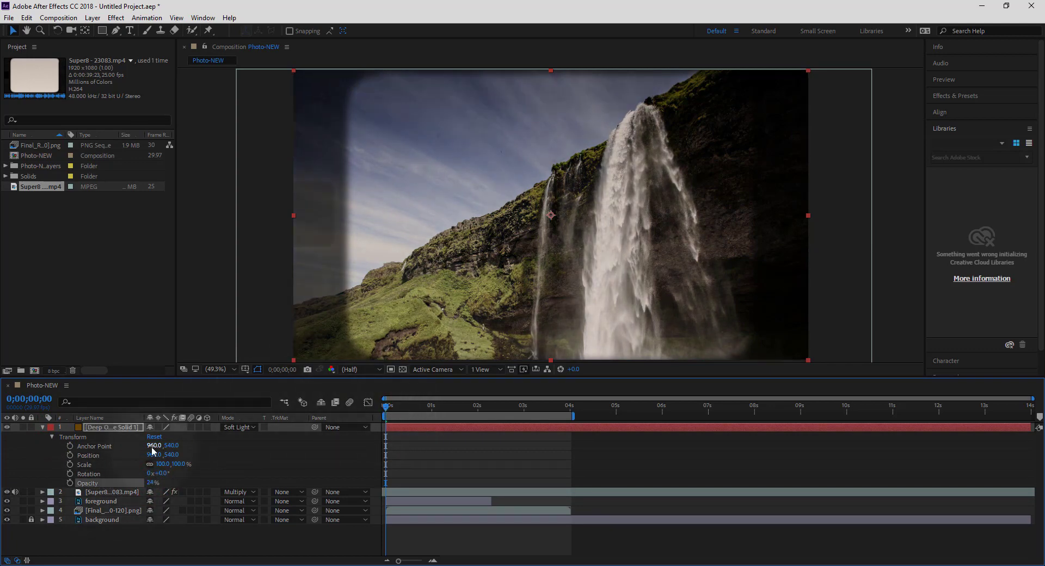
pyautogui.click(42, 428)
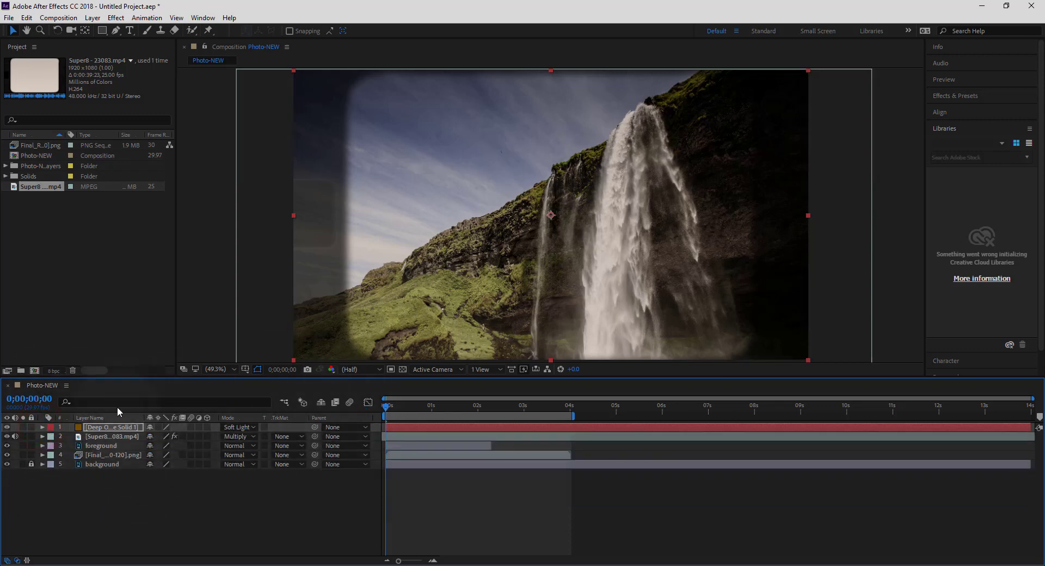
# Step: Scrub through the composition between 0 and about 3 seconds to check the UFO's appearance, ending at 0;00;02;09
pyautogui.moveTo(387, 407); pyautogui.dragTo(511, 416)
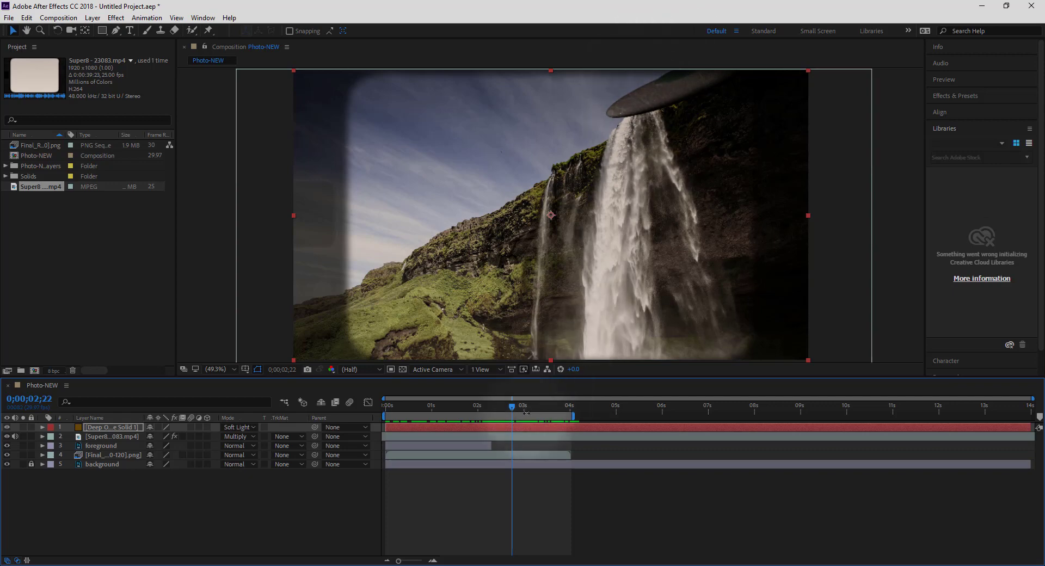
pyautogui.moveTo(512, 408)
pyautogui.mouseDown()
pyautogui.moveTo(479, 417)
pyautogui.moveTo(521, 413)
pyautogui.mouseUp()
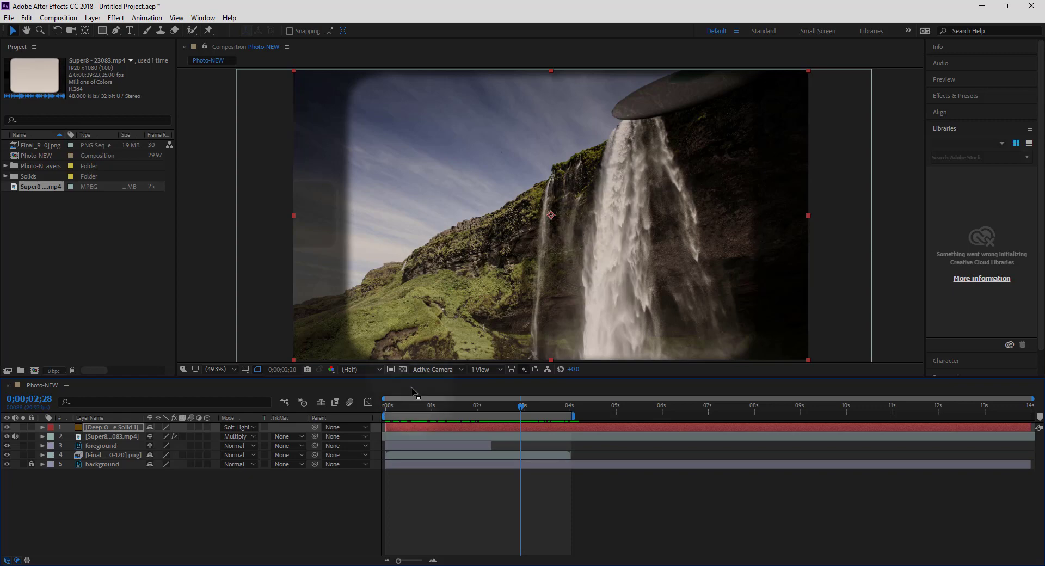
pyautogui.moveTo(521, 412); pyautogui.dragTo(492, 413)
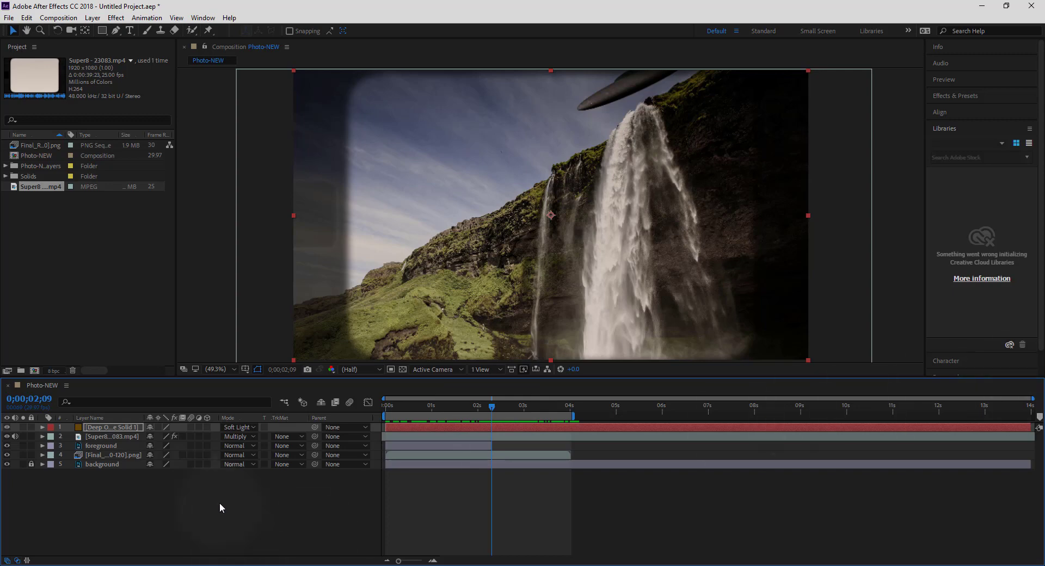
# Step: Import the audio file Floating Cities.mp3 as footage and add it to the composition below the background layer
pyautogui.click(9, 17)
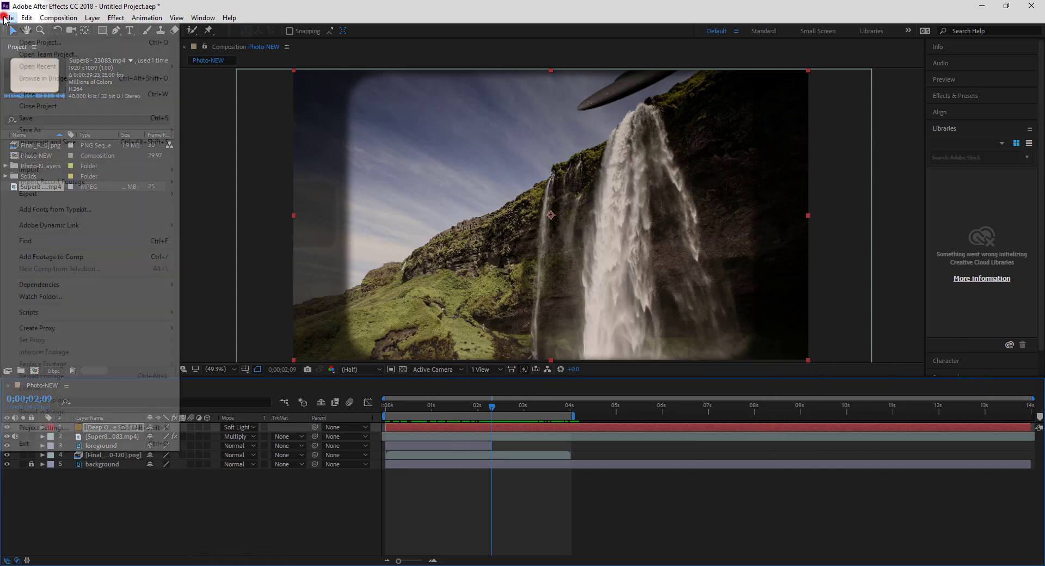
pyautogui.moveTo(109, 169)
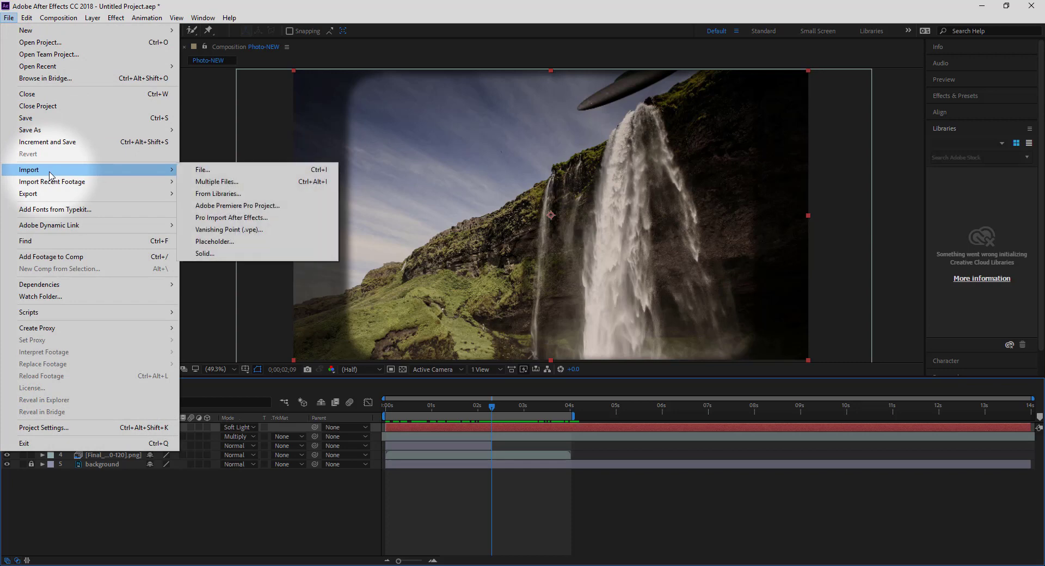
pyautogui.click(223, 169)
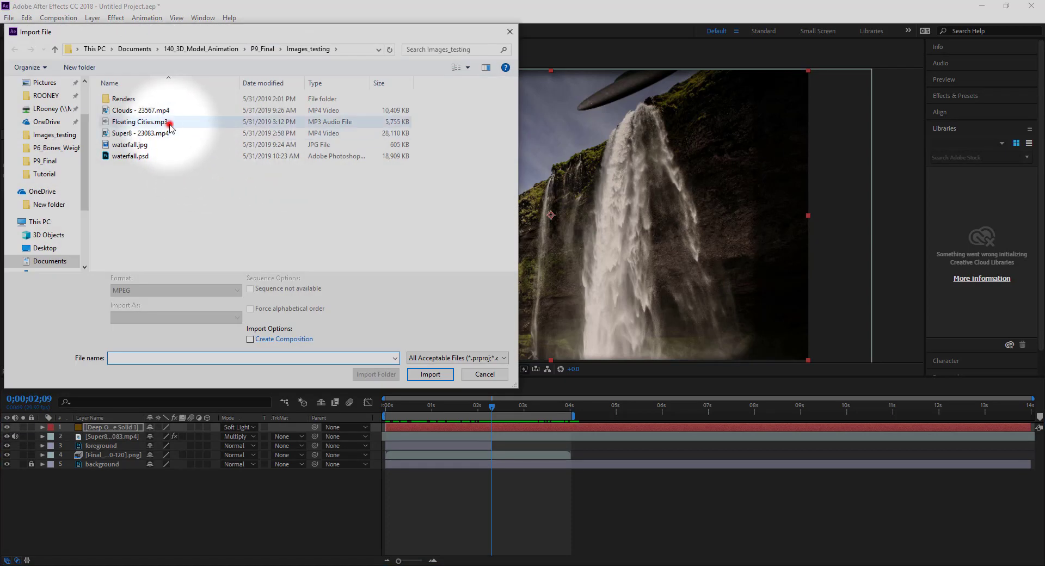
pyautogui.click(163, 121)
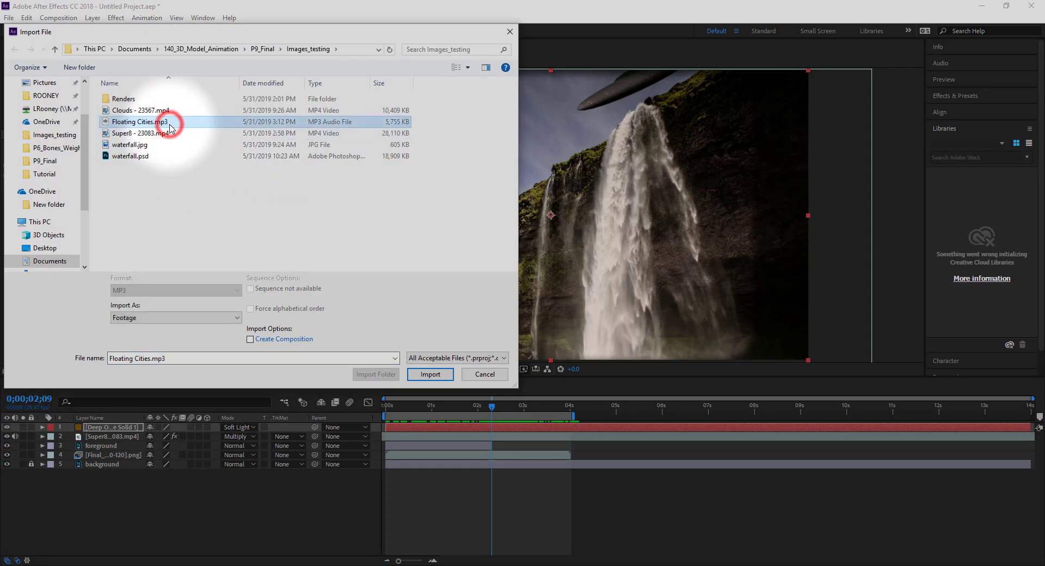
pyautogui.click(430, 374)
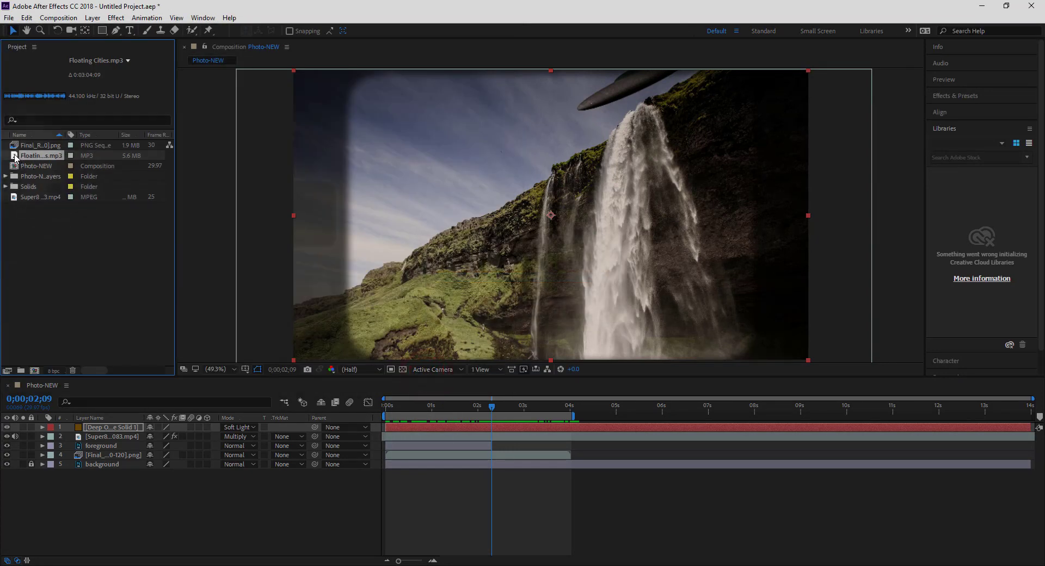
pyautogui.moveTo(15, 157); pyautogui.dragTo(77, 476)
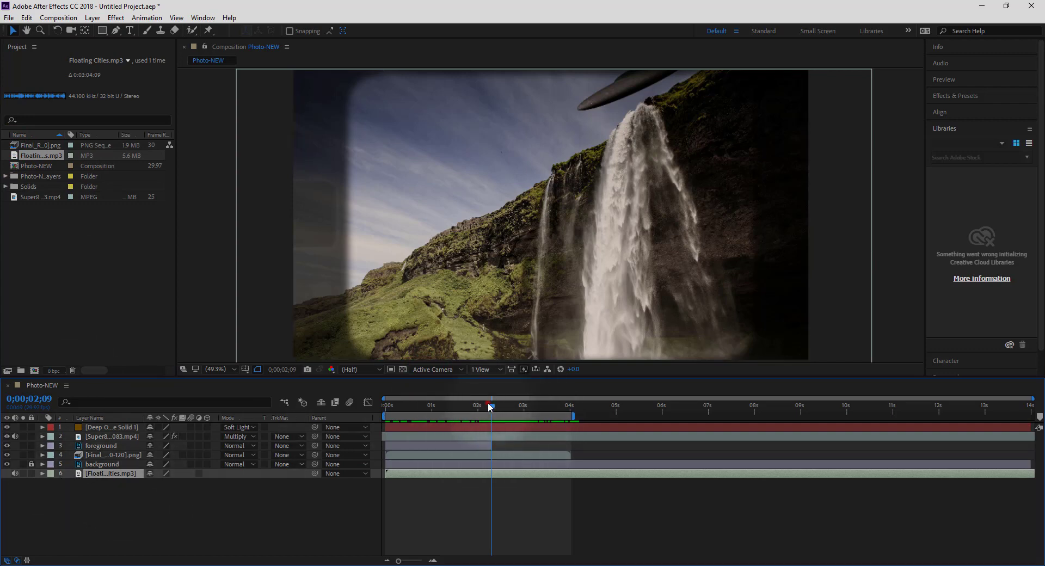
# Step: Return to 0 seconds and preview the composition with the added music
pyautogui.moveTo(489, 406); pyautogui.dragTo(386, 412)
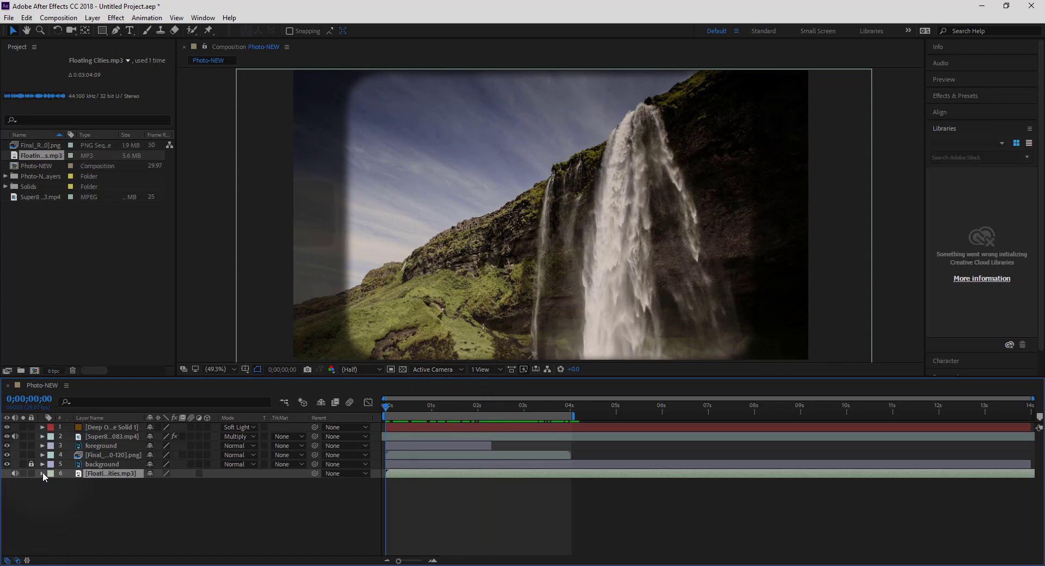
pyautogui.press('space')
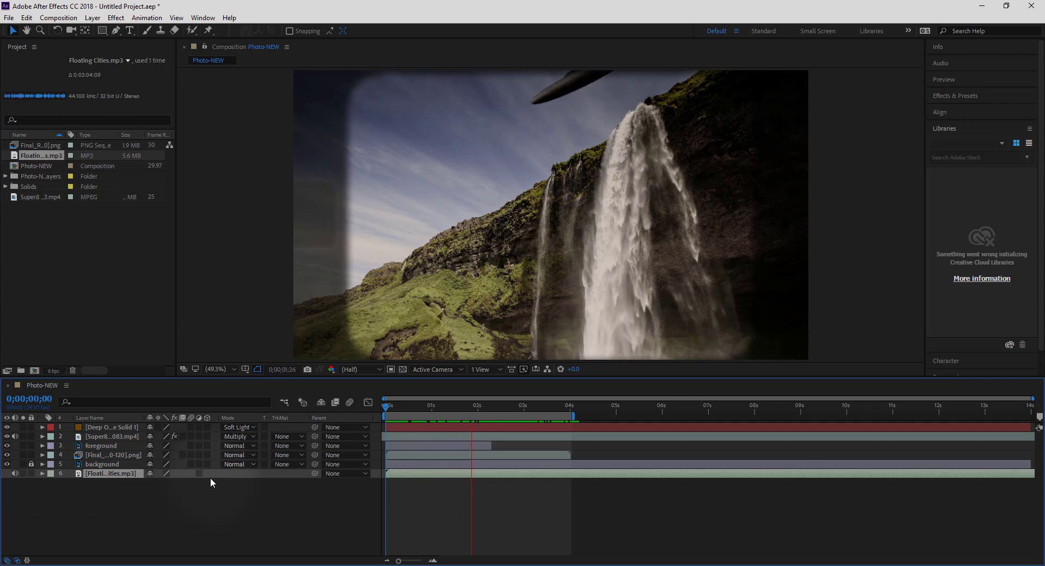
pyautogui.press('space')
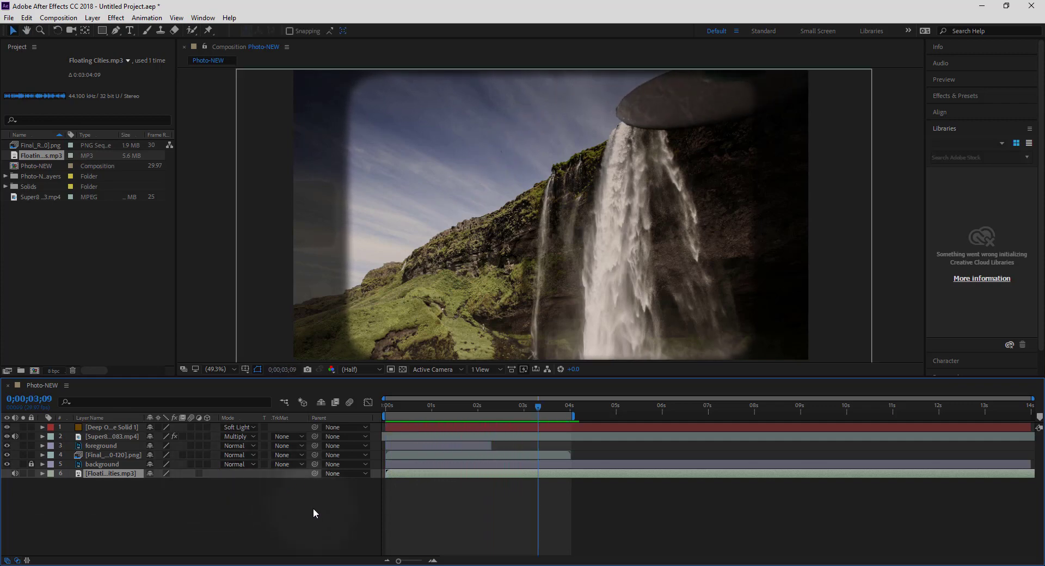
# Step: Raise the system speaker volume to 69, replay the composition from the start, and return to 0 seconds
pyautogui.click(973, 565)
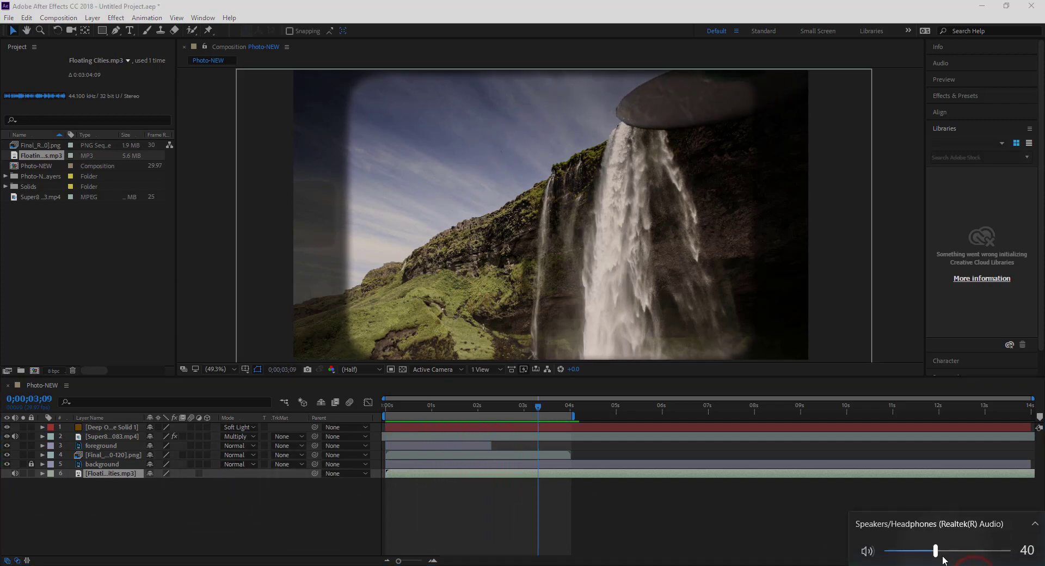
pyautogui.moveTo(965, 553); pyautogui.dragTo(971, 551)
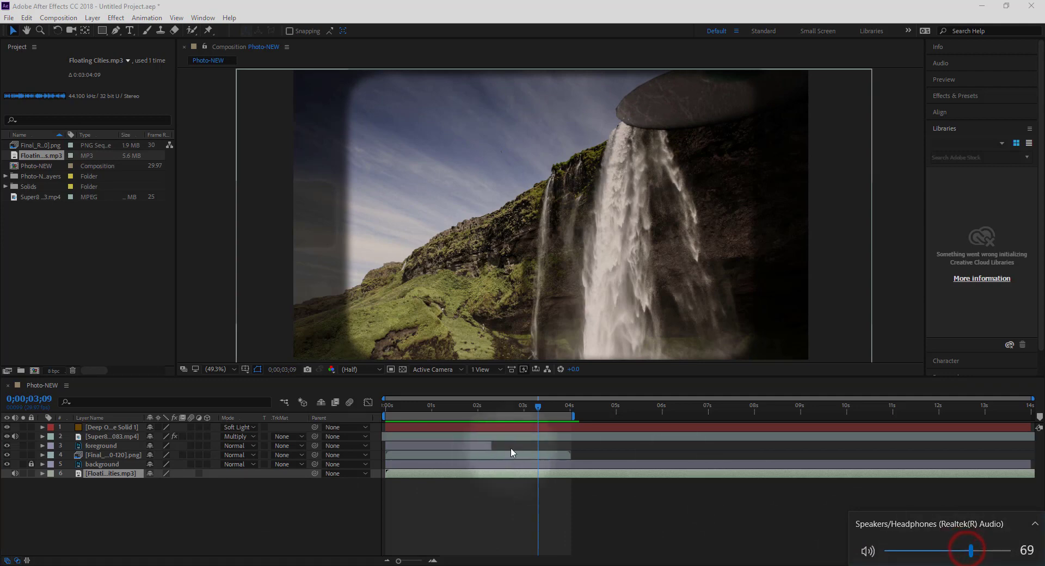
pyautogui.moveTo(542, 406); pyautogui.dragTo(375, 404)
pyautogui.press('space')
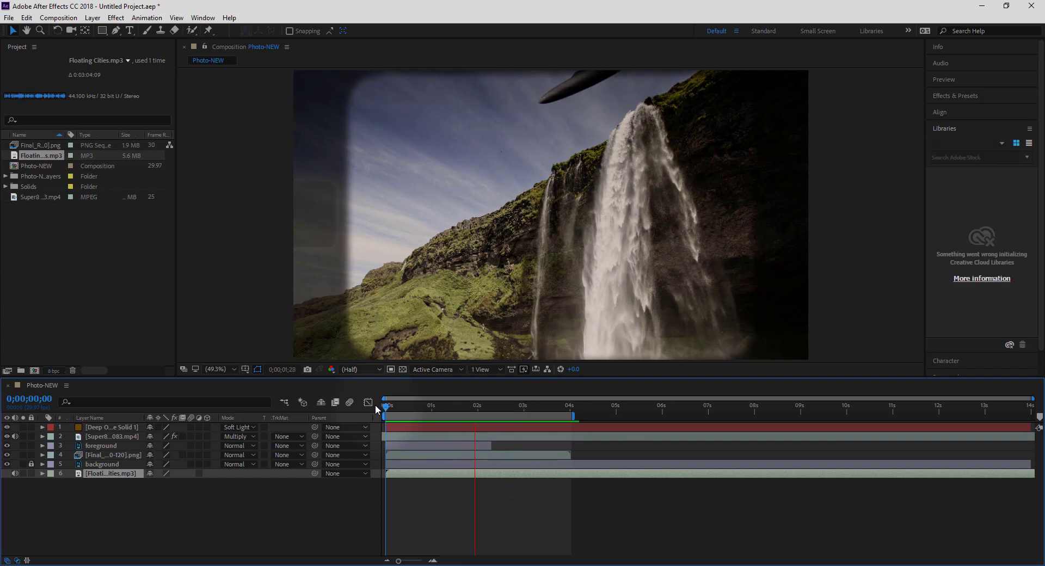
pyautogui.moveTo(499, 406); pyautogui.dragTo(380, 422)
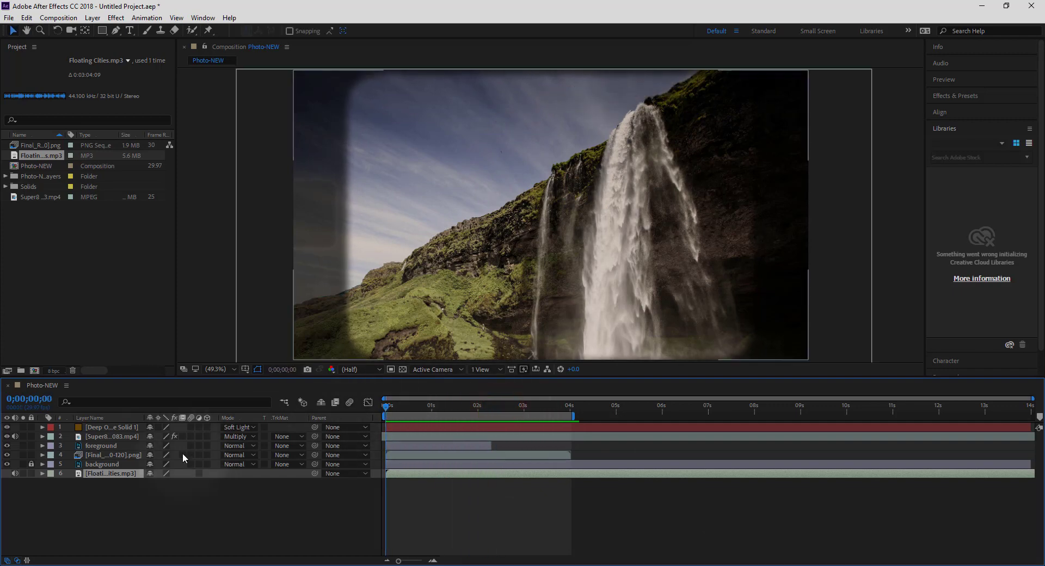
# Step: Reveal the Floating Cities.mp3 layer's audio properties and keyframe Audio Levels at 0 seconds with a value of -38 dB
pyautogui.click(42, 474)
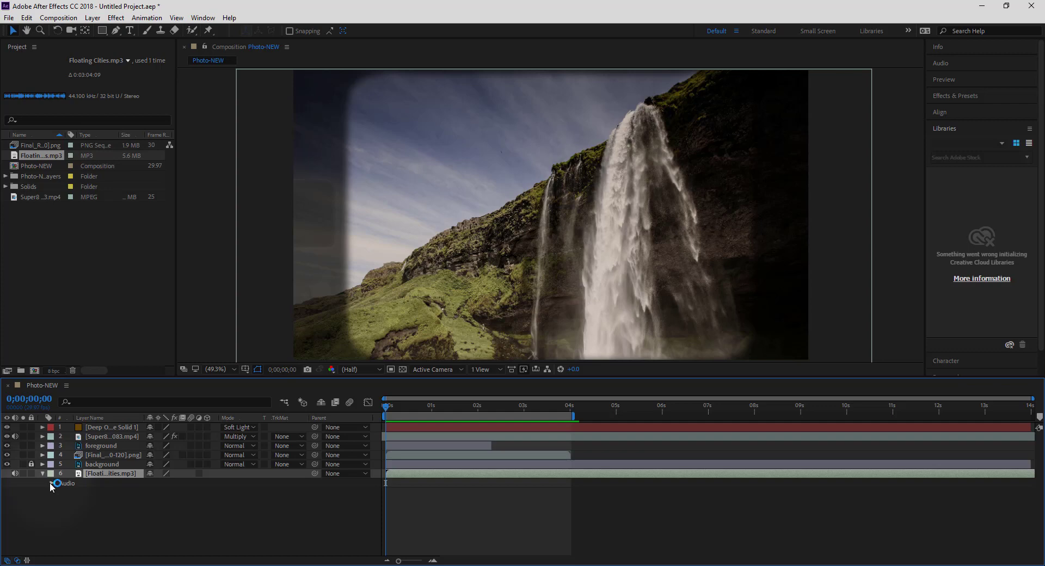
pyautogui.click(42, 473)
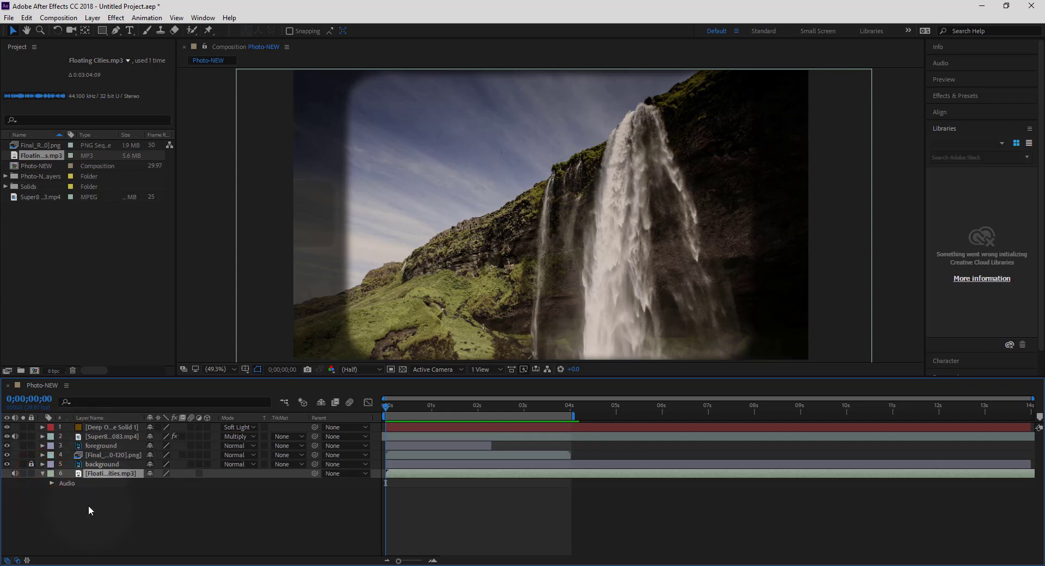
pyautogui.click(52, 483)
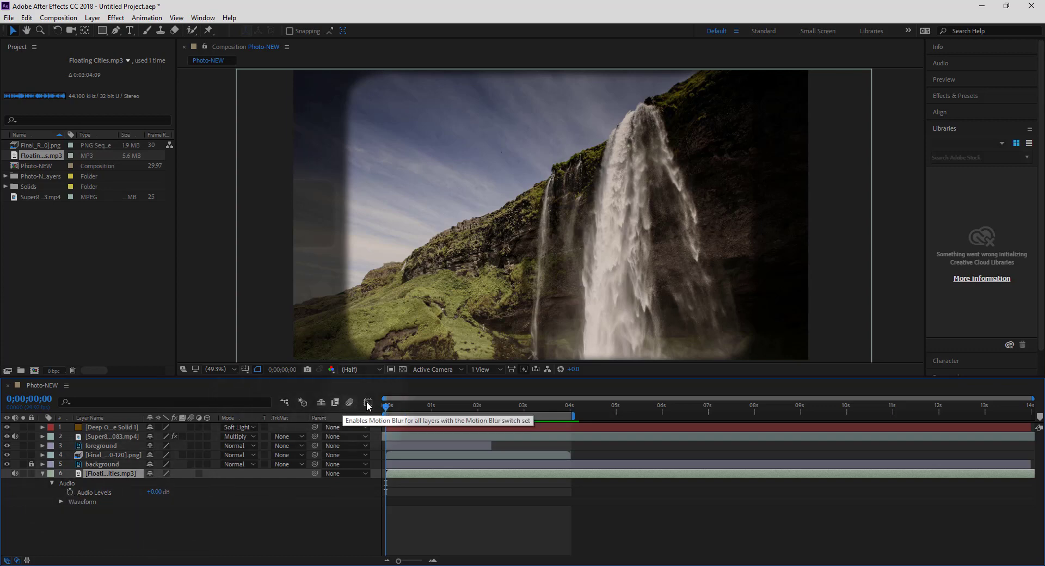
pyautogui.click(389, 406)
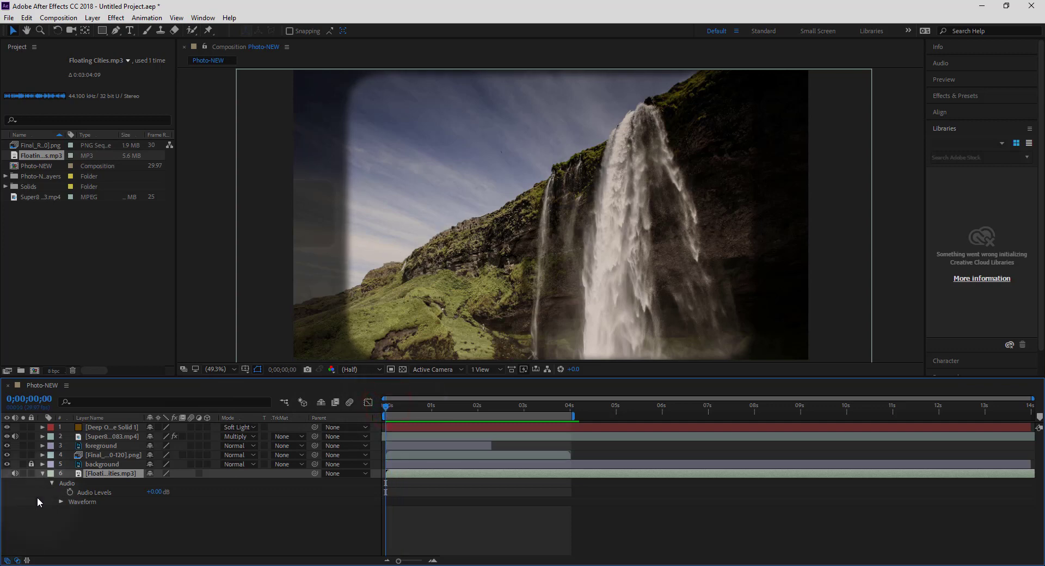
pyautogui.click(70, 492)
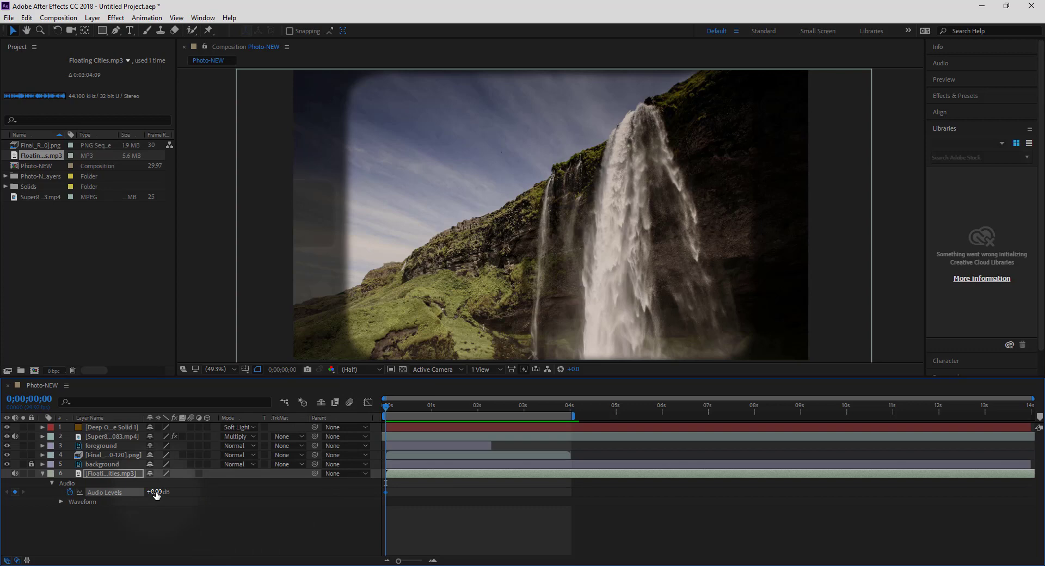
pyautogui.moveTo(156, 494); pyautogui.dragTo(138, 494)
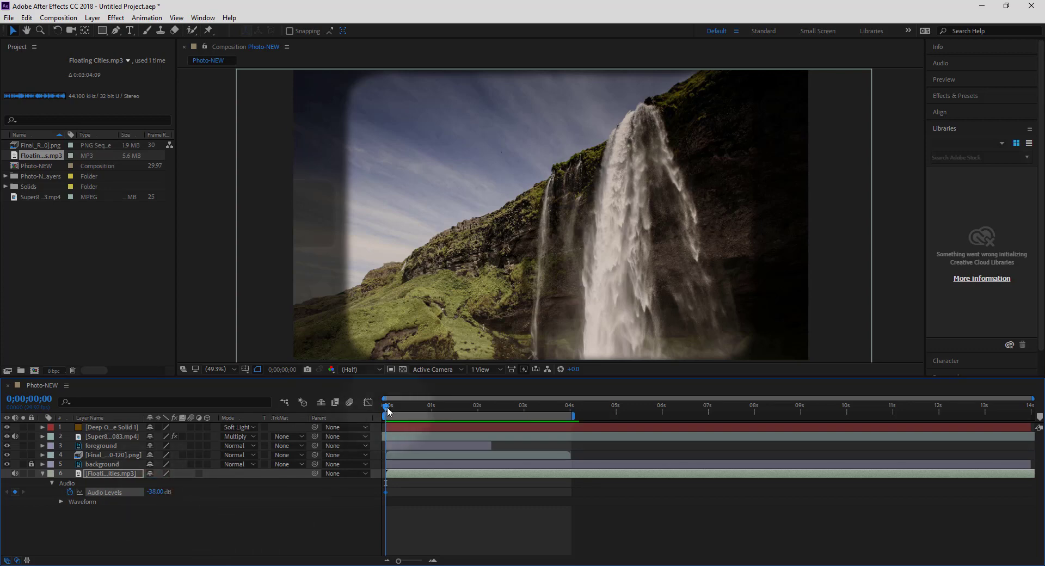
# Step: Add an Audio Levels keyframe of 0 dB at 0;00;00;09 to fade the music in
pyautogui.moveTo(392, 407); pyautogui.dragTo(402, 411)
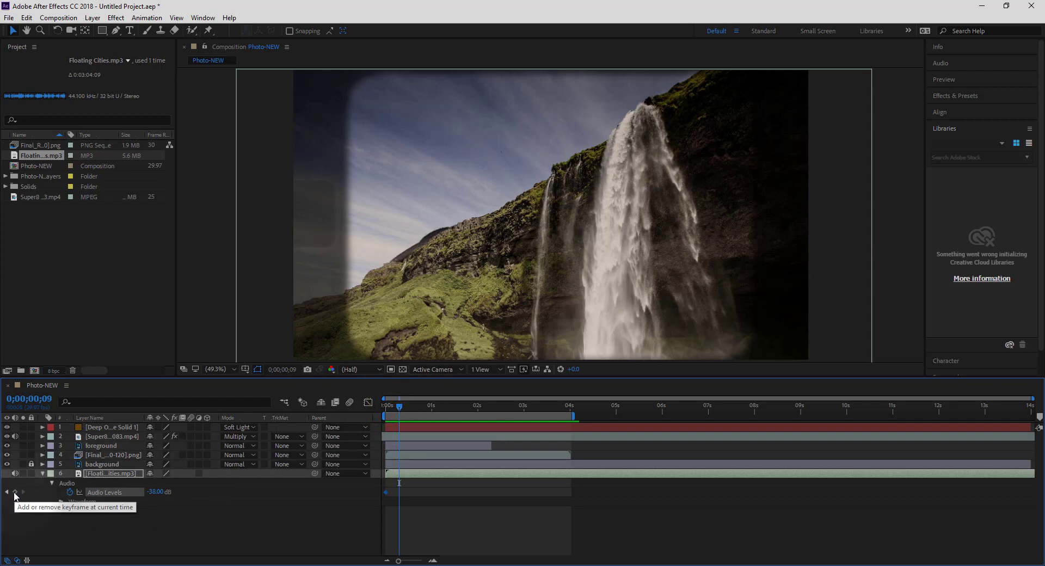
pyautogui.click(14, 493)
pyautogui.click(151, 492)
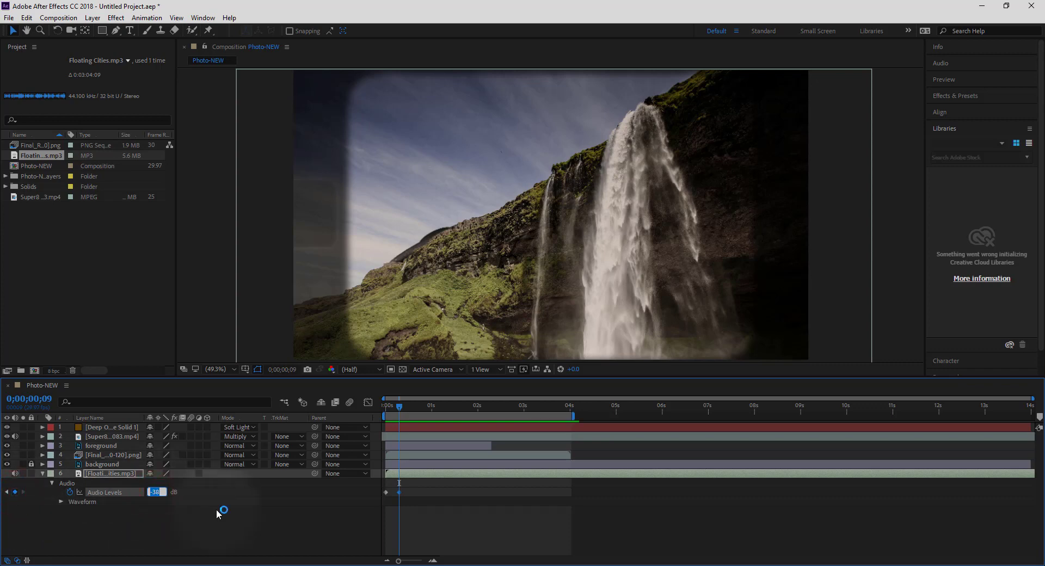
pyautogui.write('0')
pyautogui.click(227, 525)
pyautogui.click(393, 427)
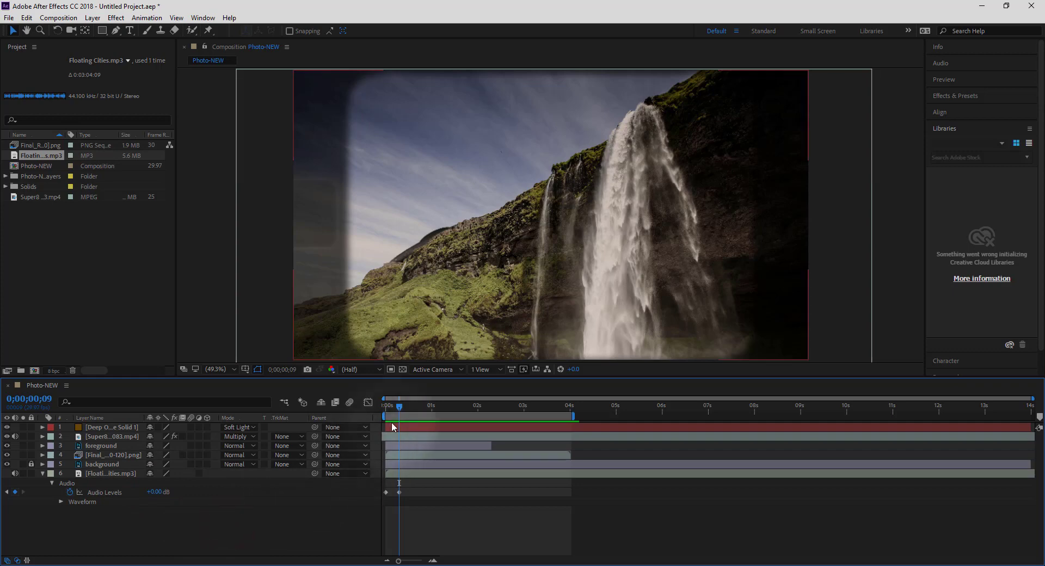
# Step: Keyframe the music's fade-out by adding Audio Levels keyframes of 0 dB at 0;00;03;10 and -30 dB at 0;00;03;29
pyautogui.moveTo(402, 411); pyautogui.dragTo(542, 407)
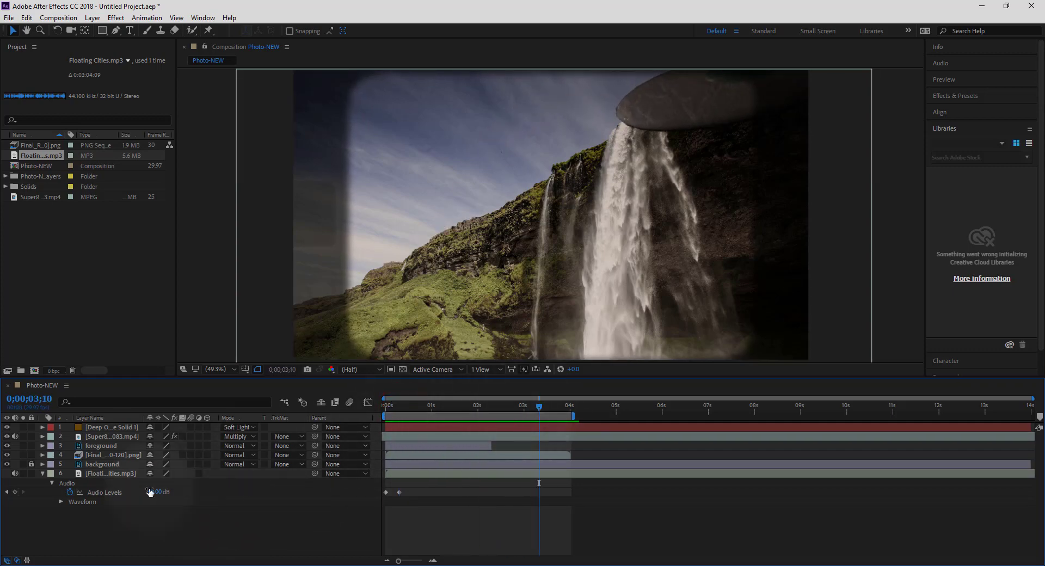
pyautogui.click(15, 492)
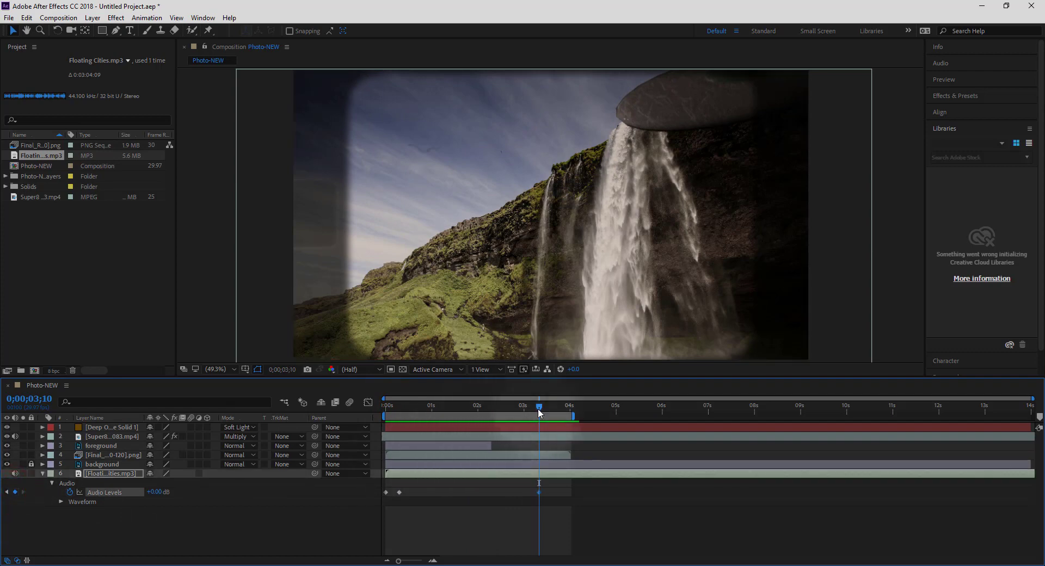
pyautogui.moveTo(539, 409); pyautogui.dragTo(571, 423)
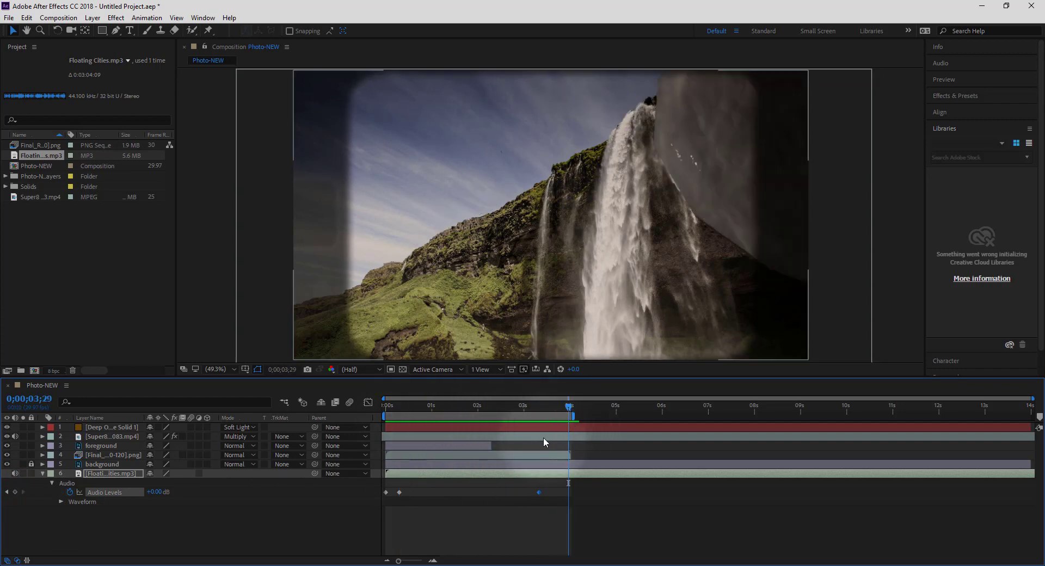
pyautogui.click(12, 492)
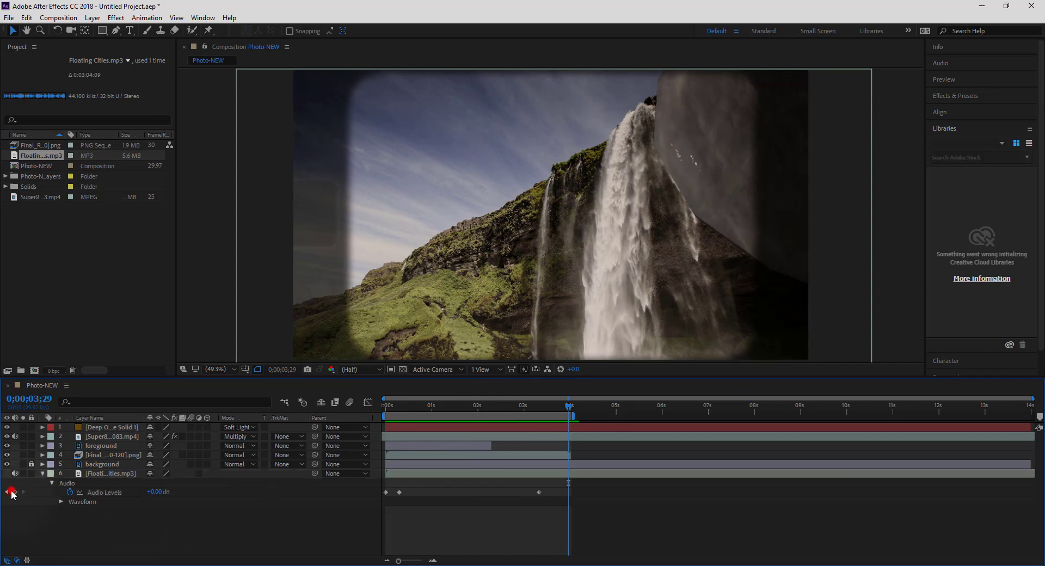
pyautogui.click(13, 493)
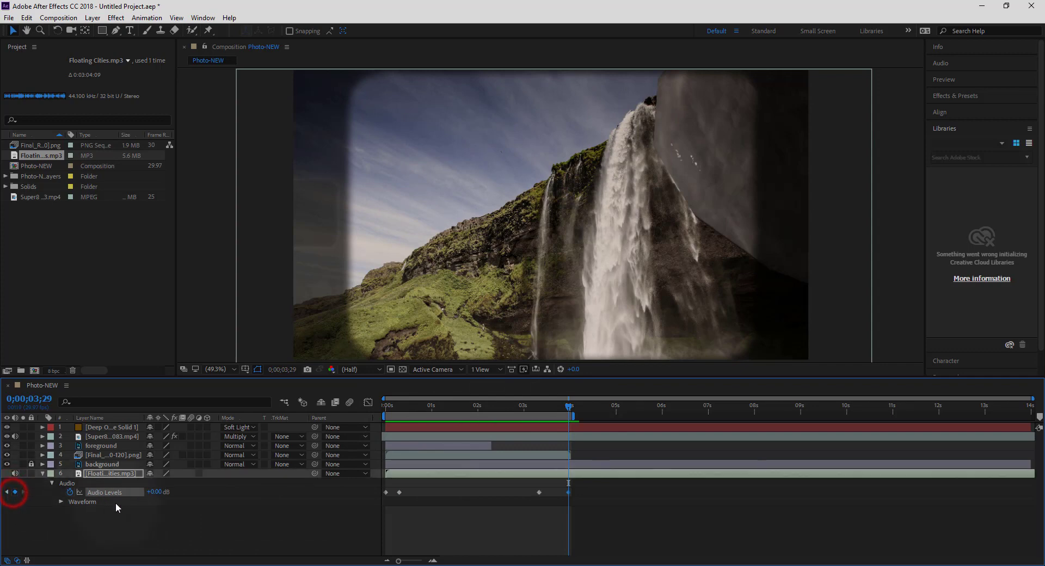
pyautogui.moveTo(159, 497); pyautogui.dragTo(148, 494)
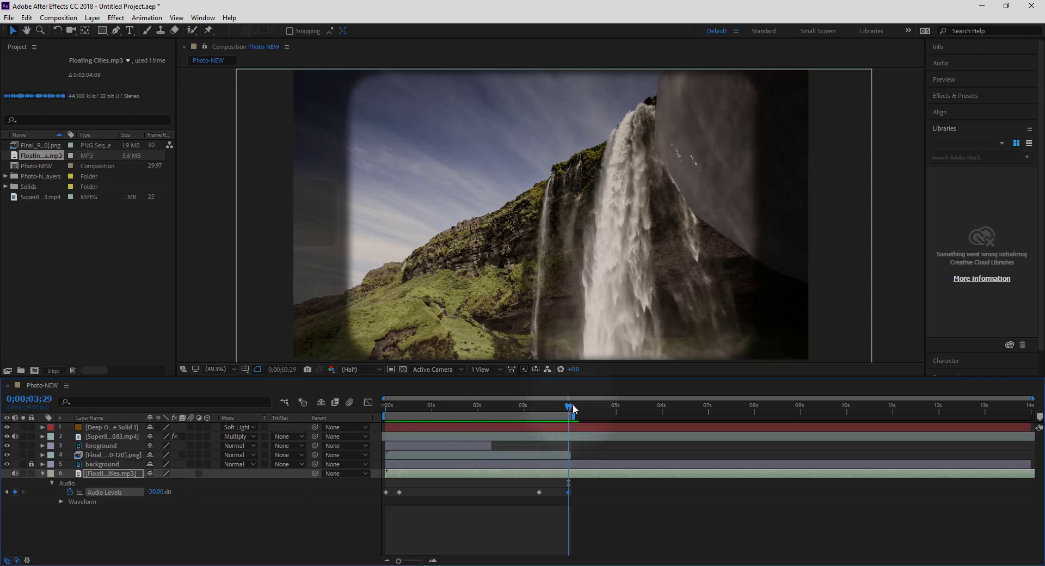
# Step: Return to 0 seconds and preview the composition to hear the music fades
pyautogui.moveTo(569, 411); pyautogui.dragTo(359, 419)
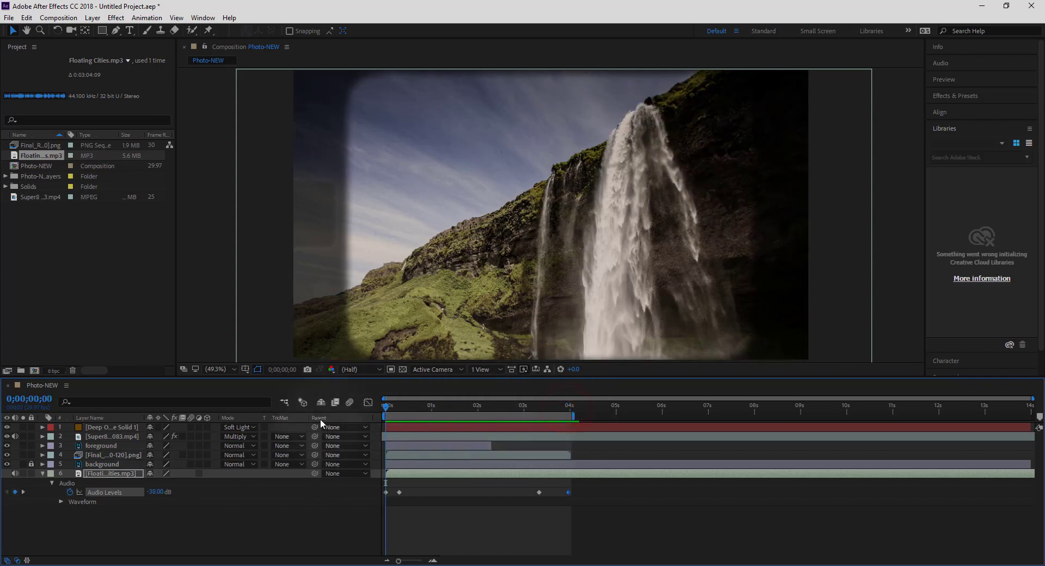
pyautogui.press('space')
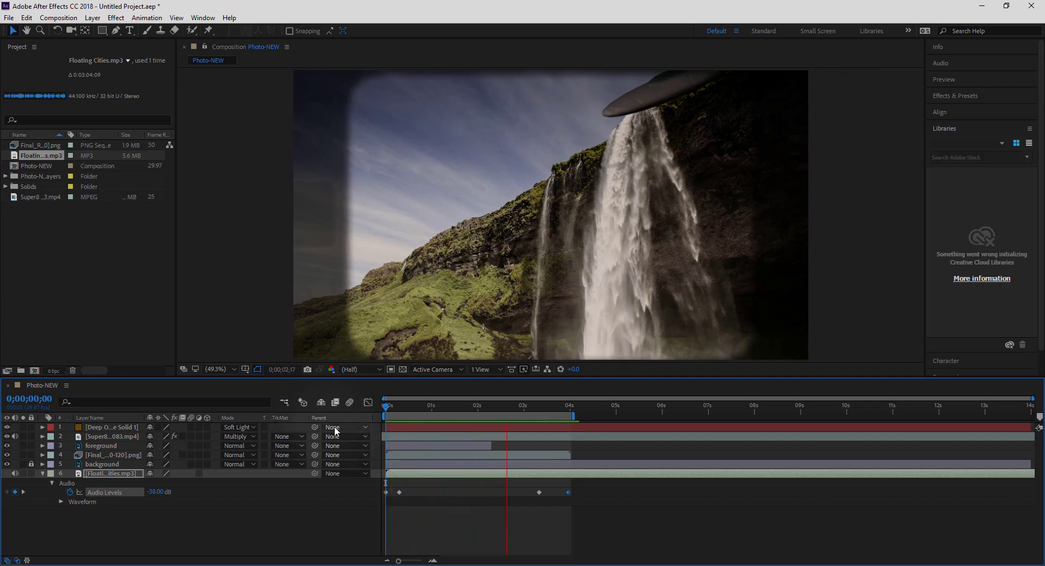
pyautogui.click(395, 407)
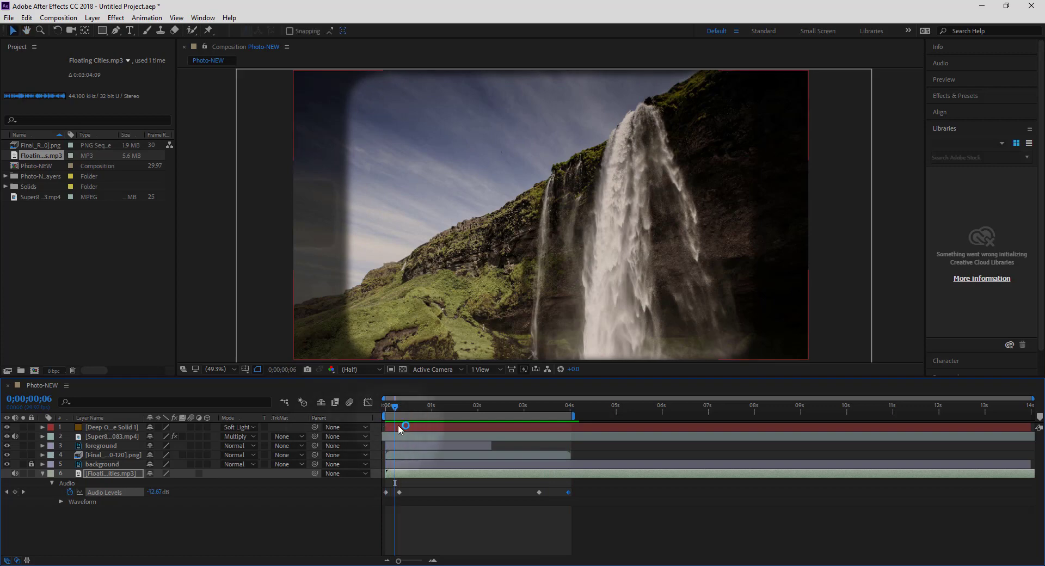
# Step: Lengthen the fades by moving the two inner Audio Levels keyframes to about 0.7 and 2.8 seconds, and replay the composition
pyautogui.moveTo(538, 492); pyautogui.dragTo(509, 498)
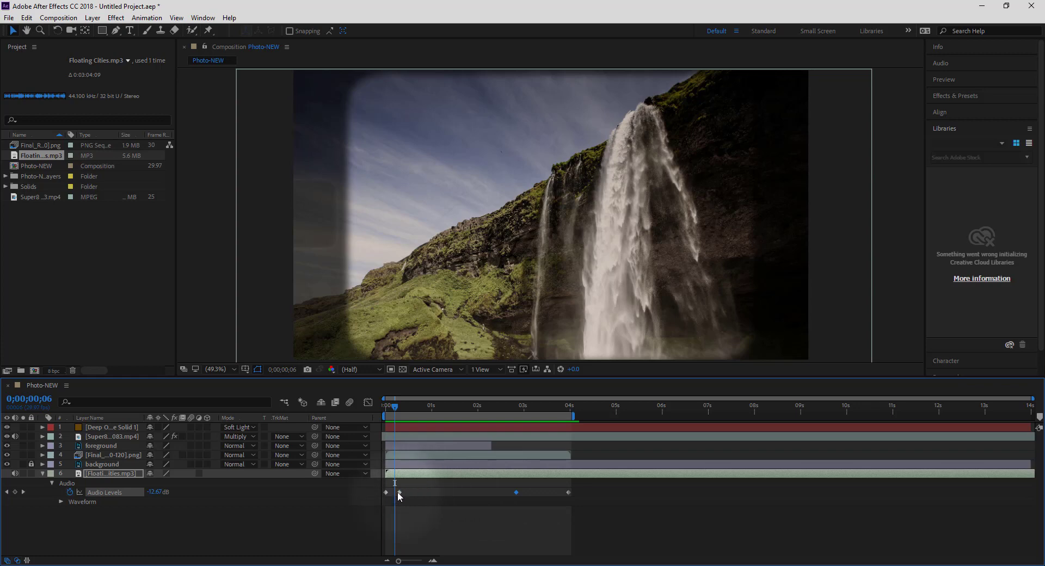
pyautogui.moveTo(400, 493); pyautogui.dragTo(416, 492)
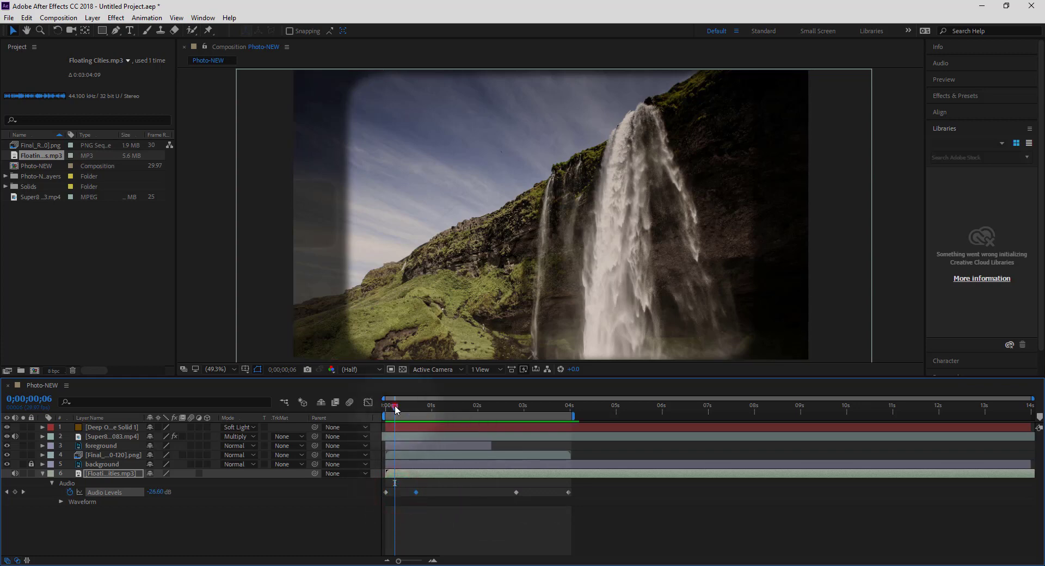
pyautogui.moveTo(396, 410); pyautogui.dragTo(381, 409)
pyautogui.press('space')
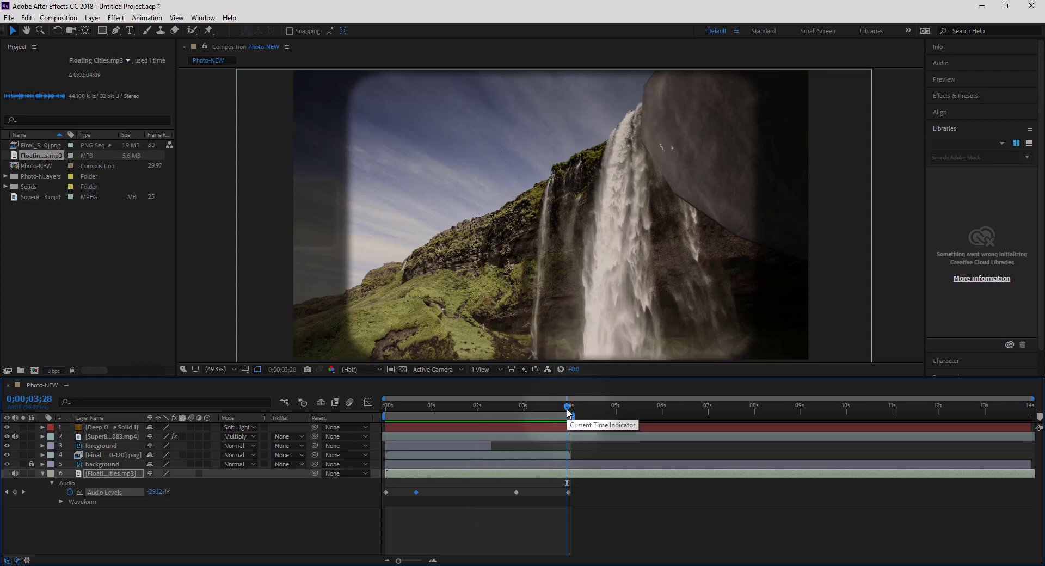
pyautogui.moveTo(568, 408); pyautogui.dragTo(457, 397)
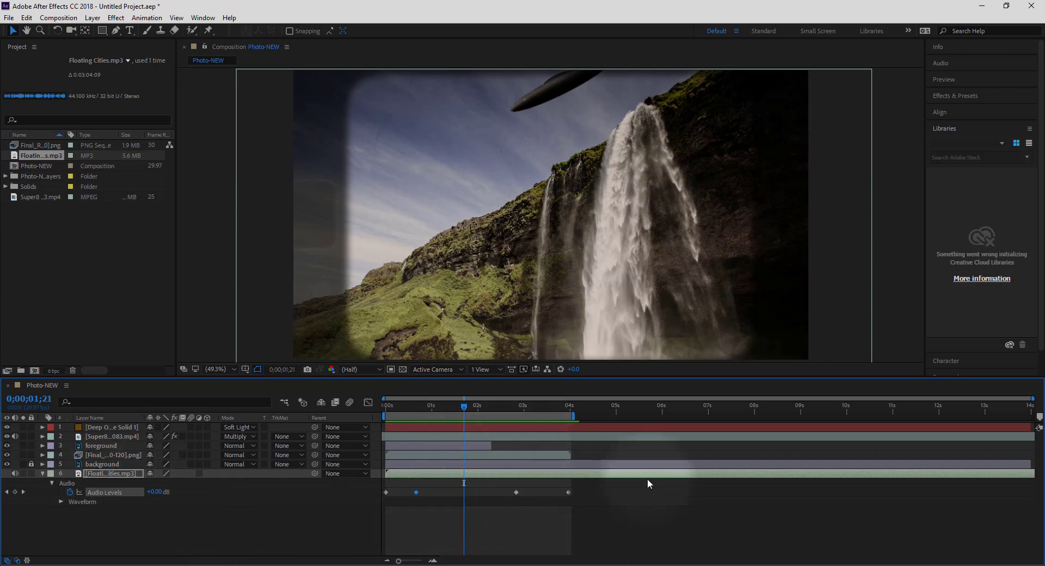
# Step: Export the Photo-NEW composition to the Adobe Media Encoder queue
pyautogui.click(547, 267)
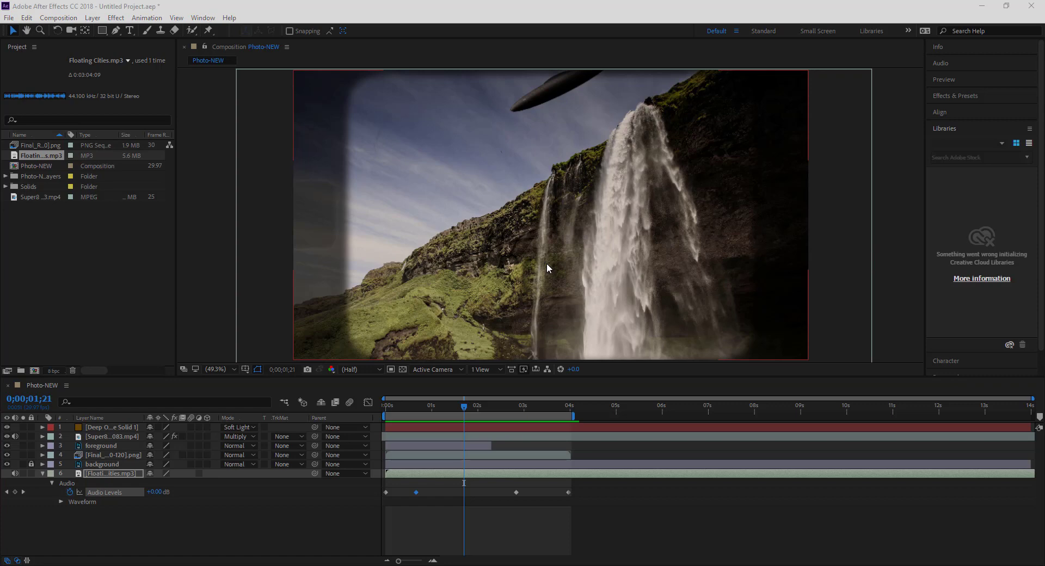
pyautogui.click(375, 5)
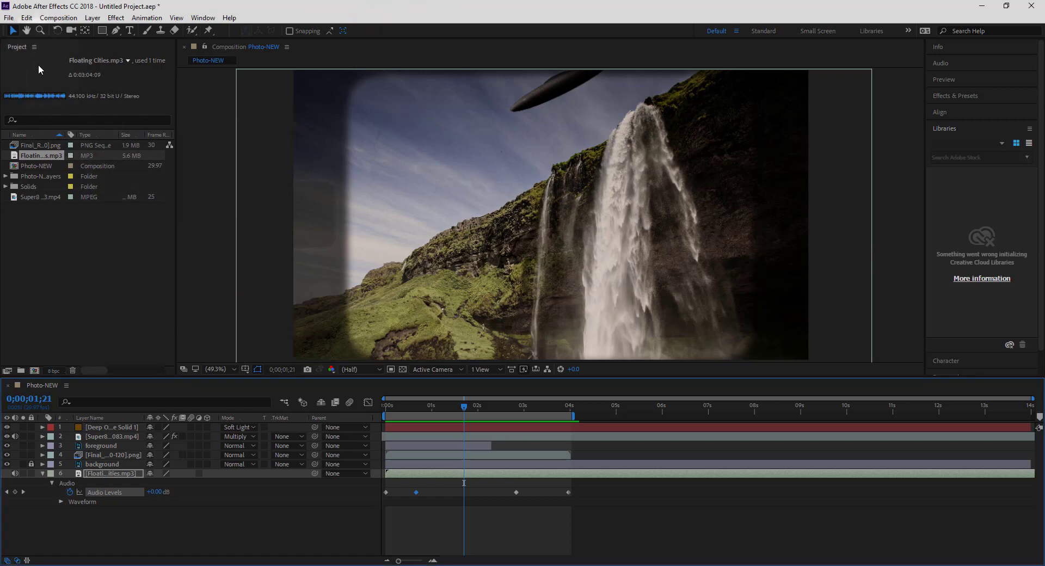
pyautogui.click(9, 18)
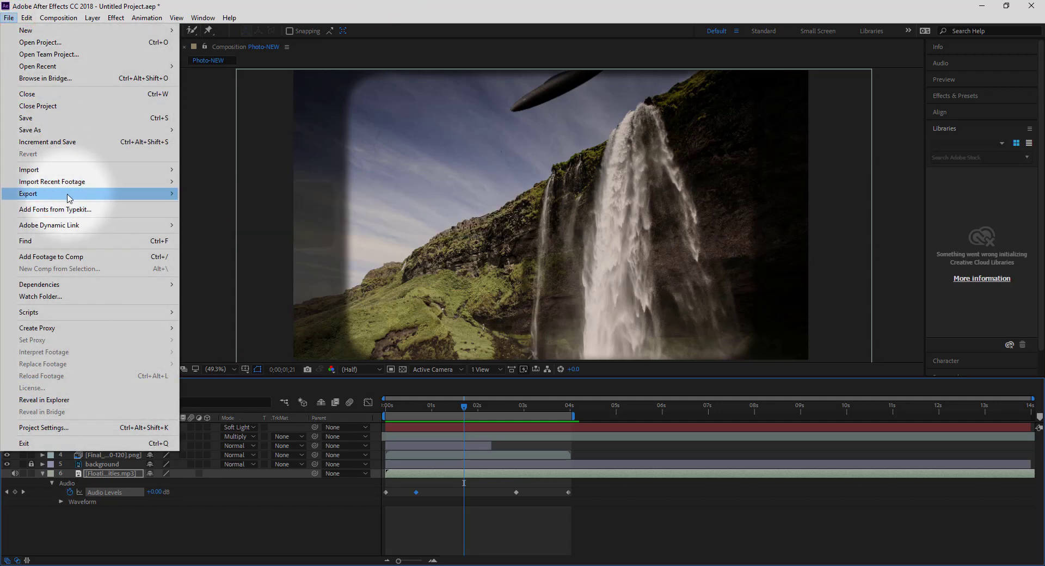
pyautogui.moveTo(69, 197)
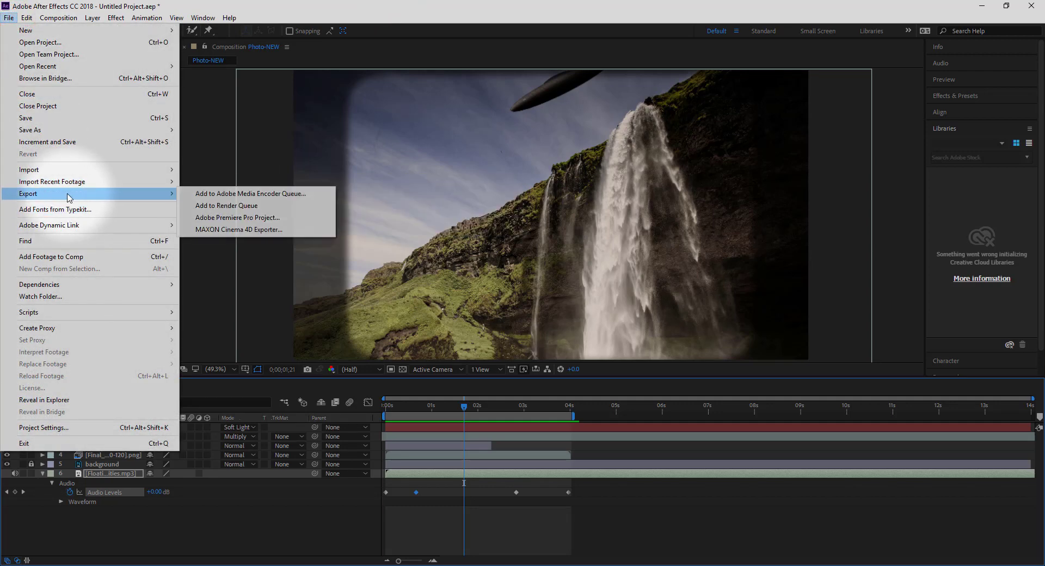
pyautogui.click(277, 194)
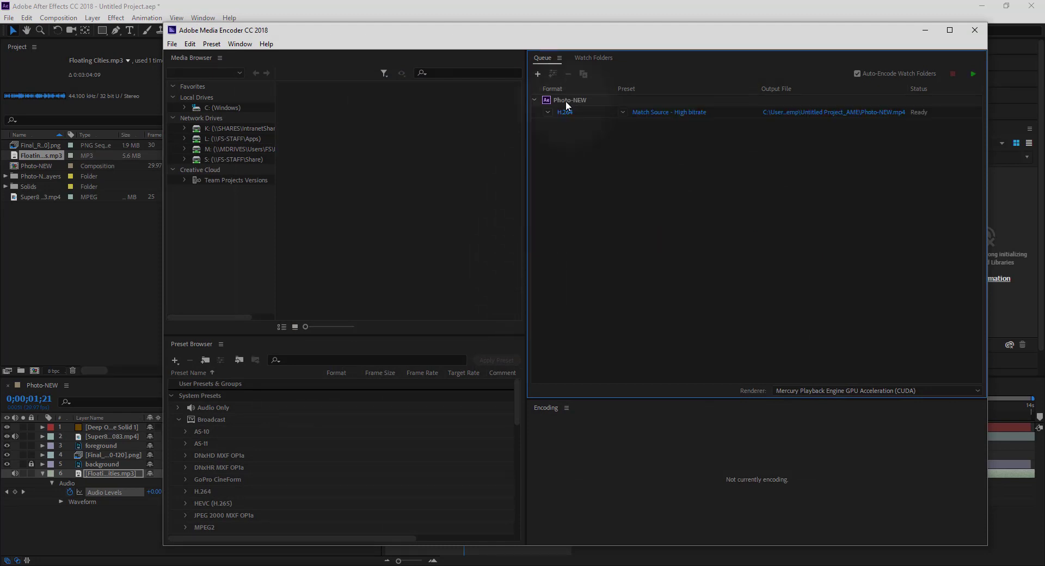
# Step: Open the export settings of the queued Photo-NEW composition and choose H.264 as the format
pyautogui.click(566, 101)
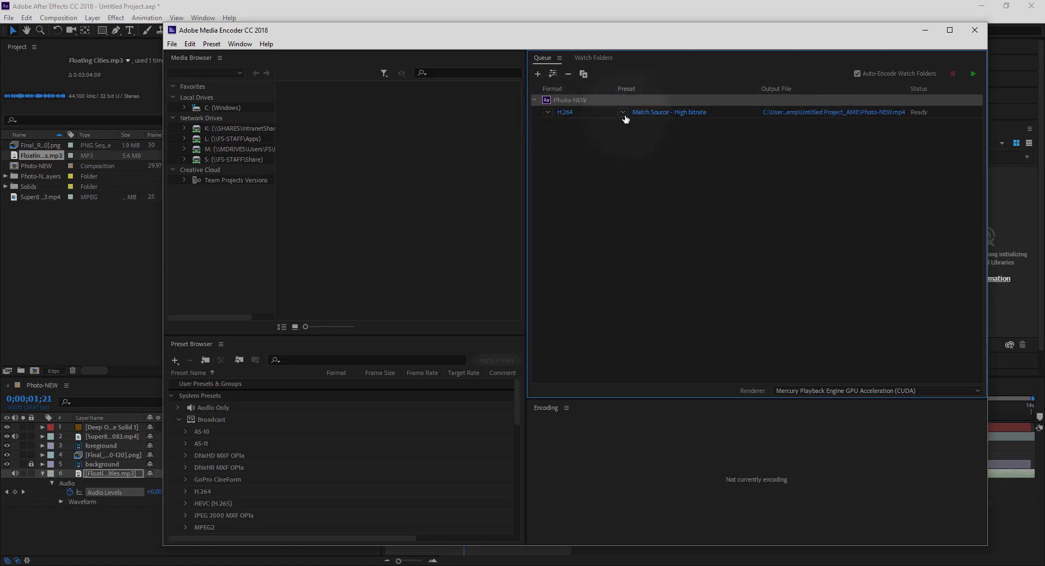
pyautogui.click(571, 113)
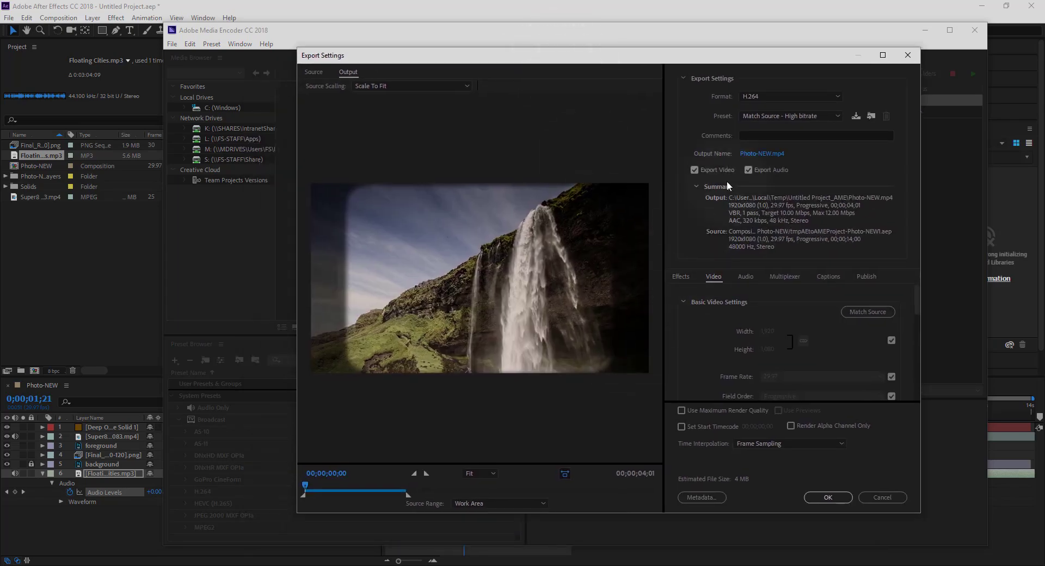
pyautogui.click(838, 96)
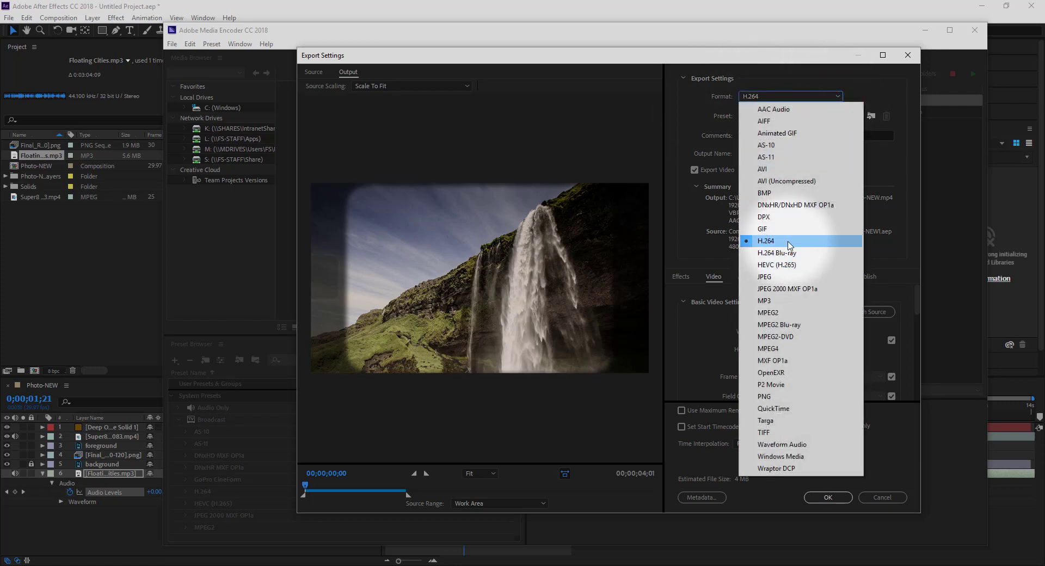
pyautogui.click(790, 245)
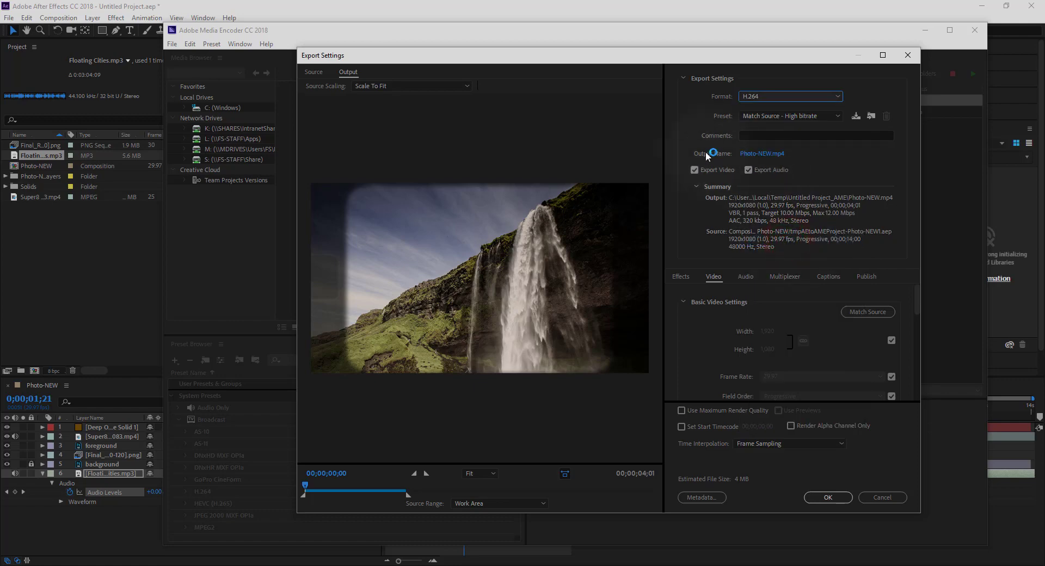
# Step: Set the output location to the P9_Final folder in Documents\140_3D_Model_Animation, keeping the file name Photo-NEW.mp4
pyautogui.click(761, 153)
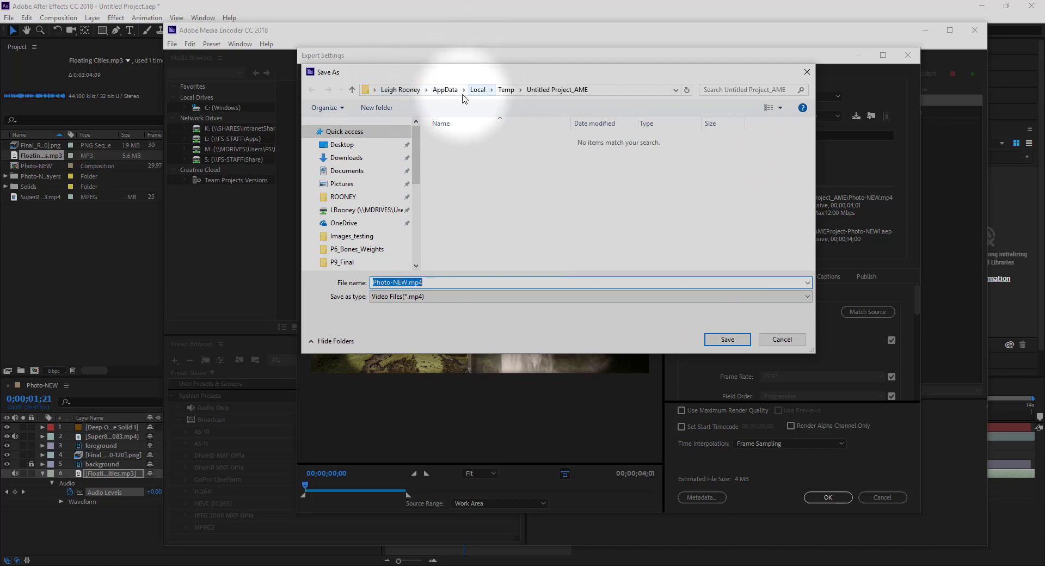
pyautogui.click(362, 171)
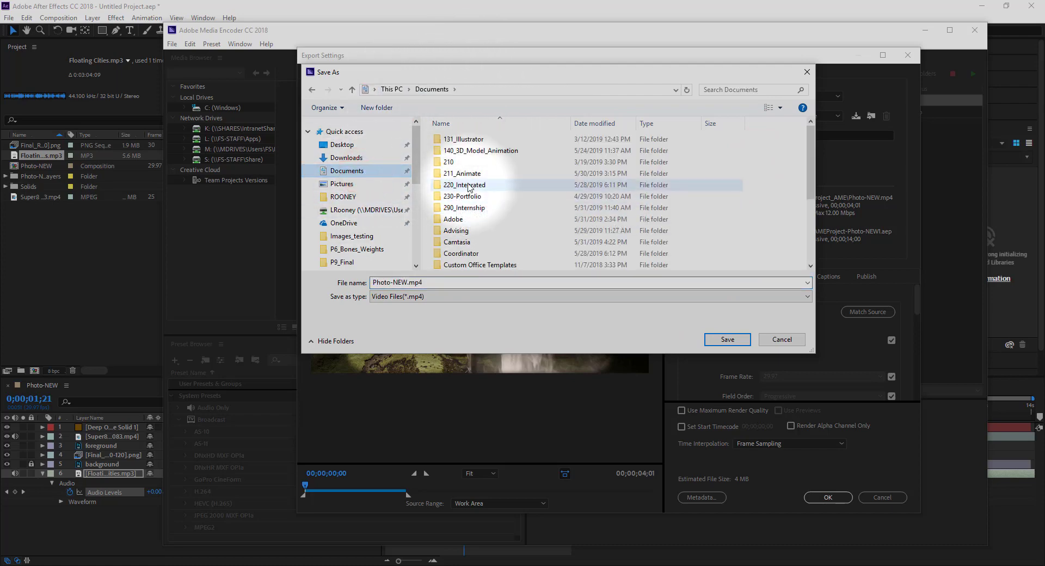
pyautogui.click(479, 152)
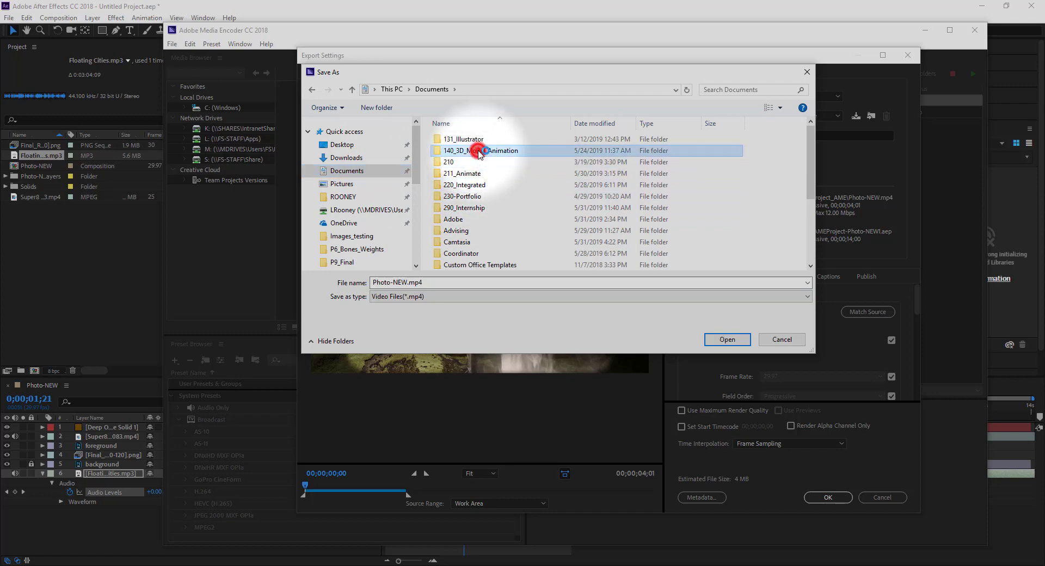
pyautogui.doubleClick(479, 152)
pyautogui.doubleClick(463, 216)
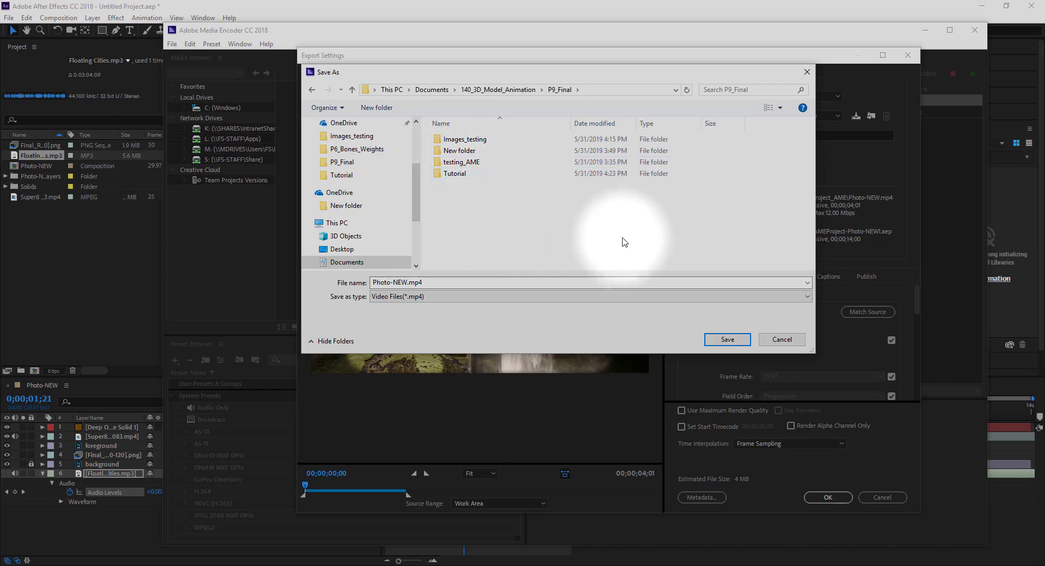
pyautogui.click(447, 283)
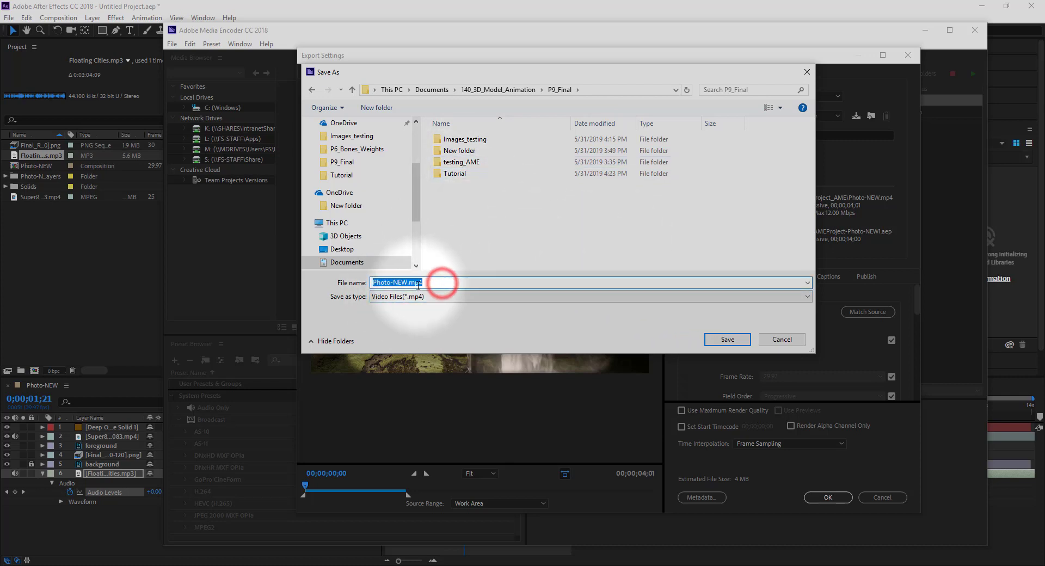
pyautogui.click(377, 282)
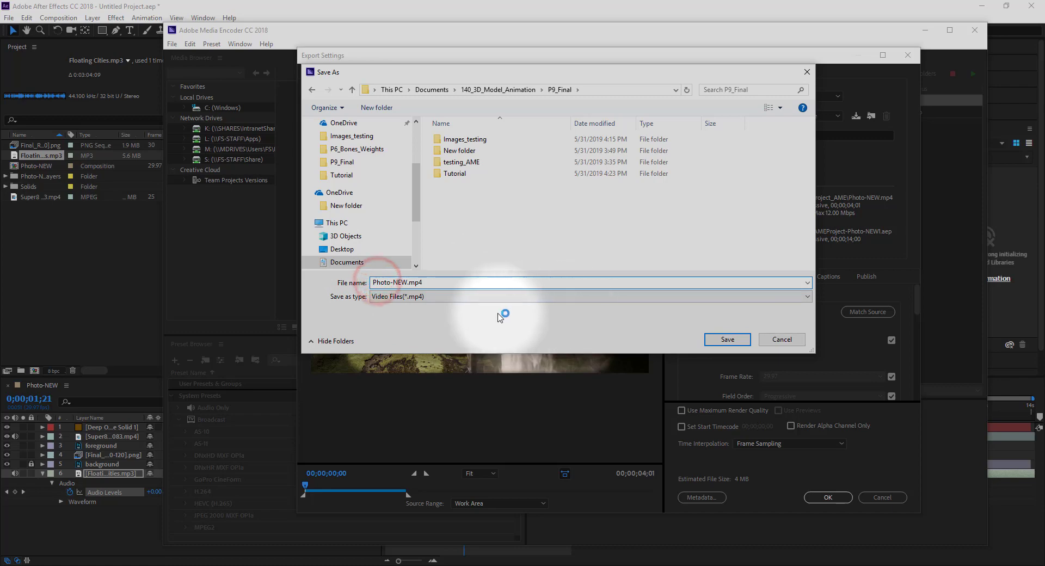
pyautogui.click(730, 340)
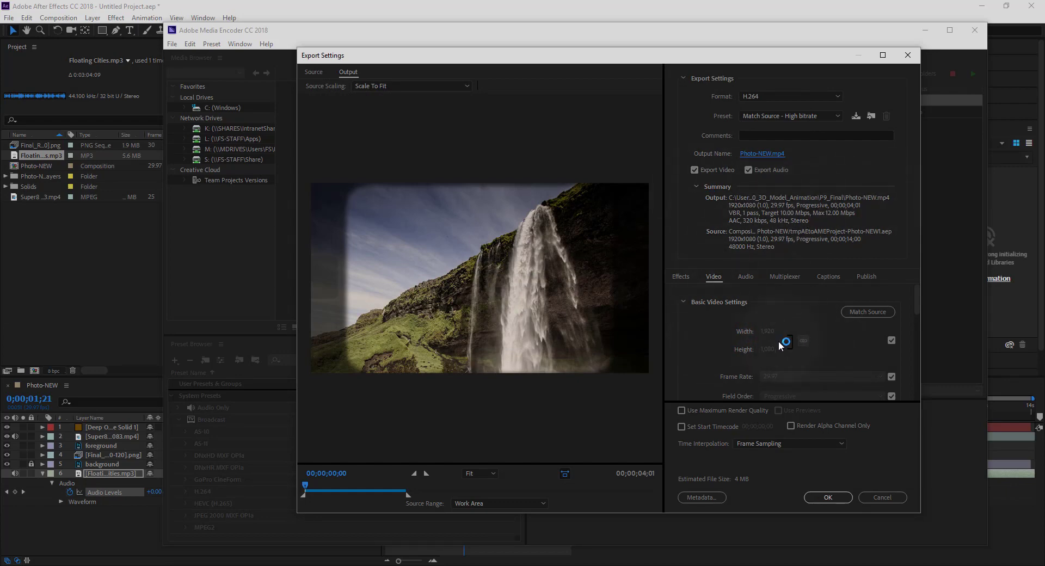
# Step: Set the video's target bitrate to 25 Mbps and accept the export settings
pyautogui.scroll(-5, 779, 341)
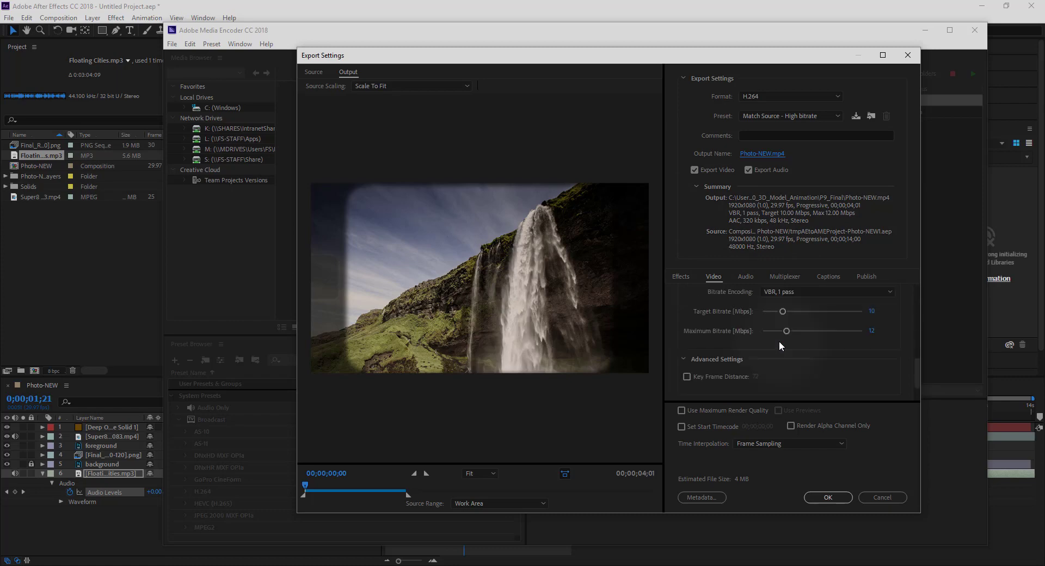
pyautogui.scroll(1, 713, 321)
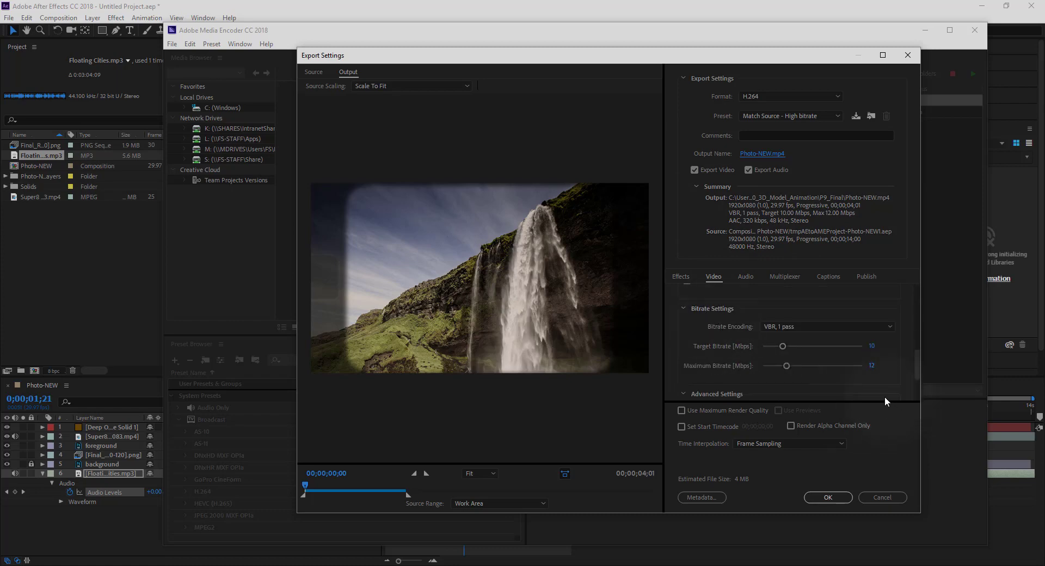
pyautogui.click(872, 347)
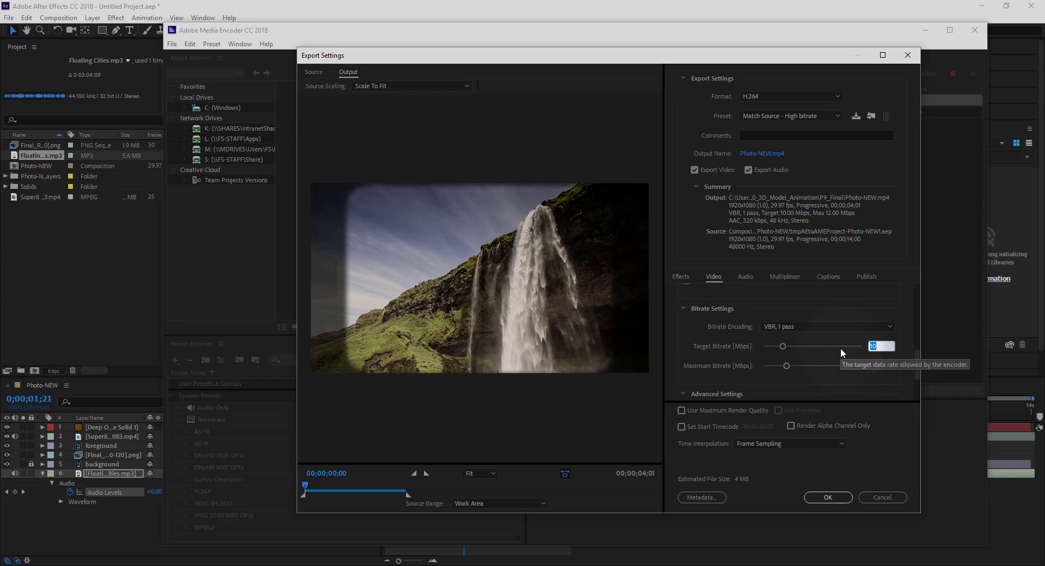
pyautogui.write('25')
pyautogui.click(847, 379)
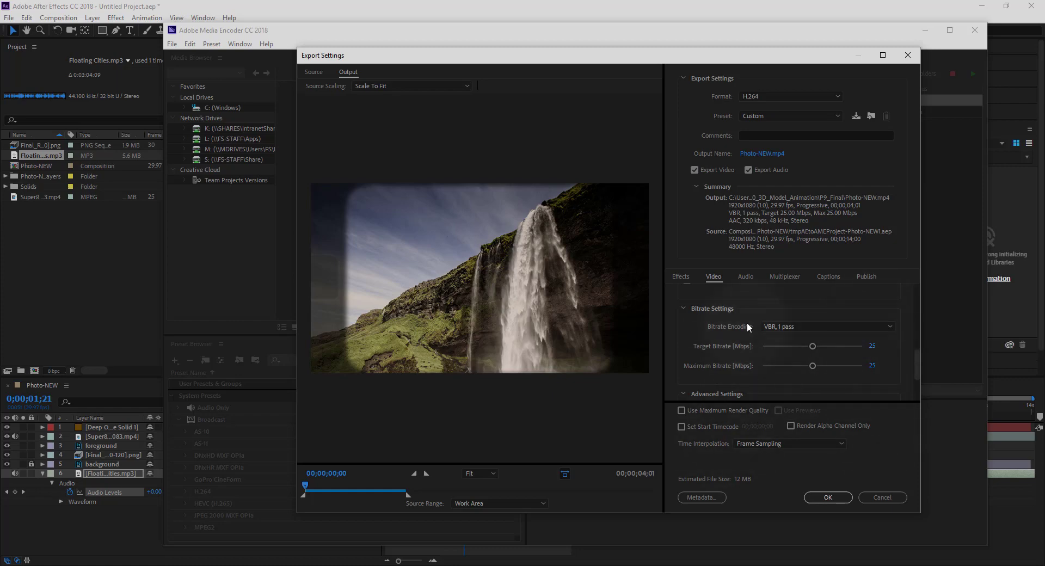
pyautogui.scroll(-3, 748, 326)
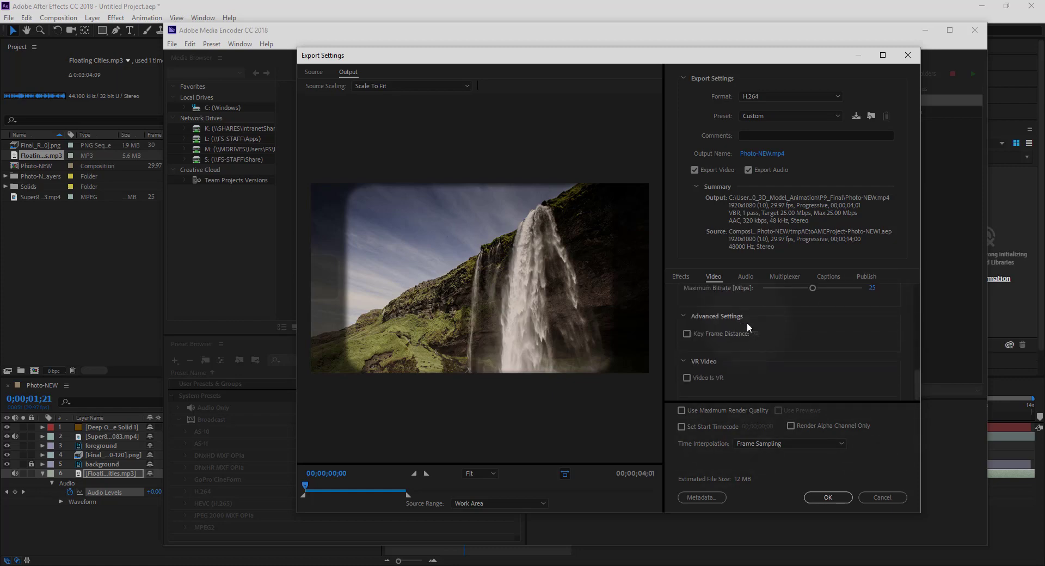
pyautogui.scroll(5, 747, 322)
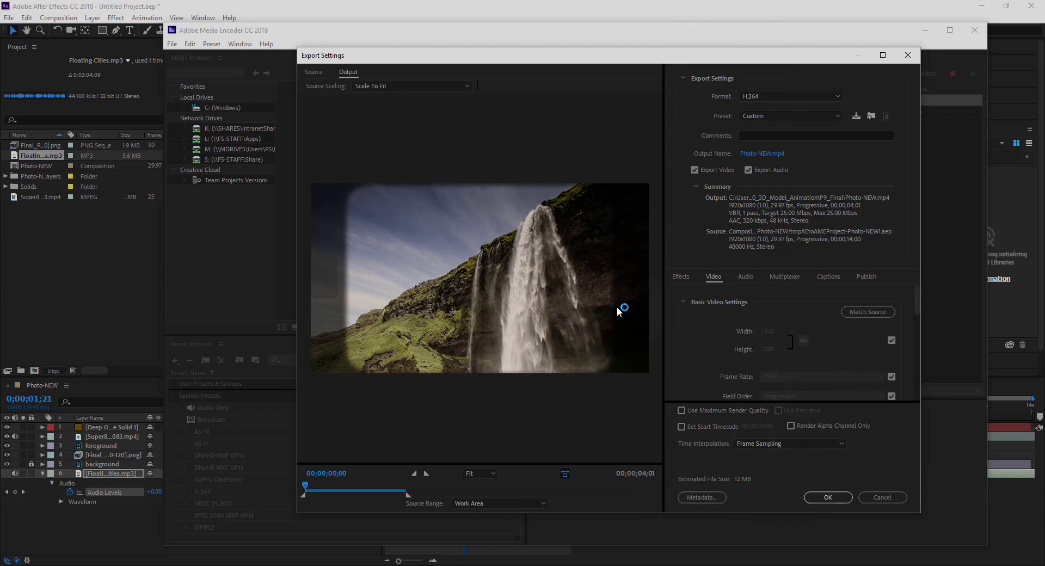
pyautogui.click(828, 499)
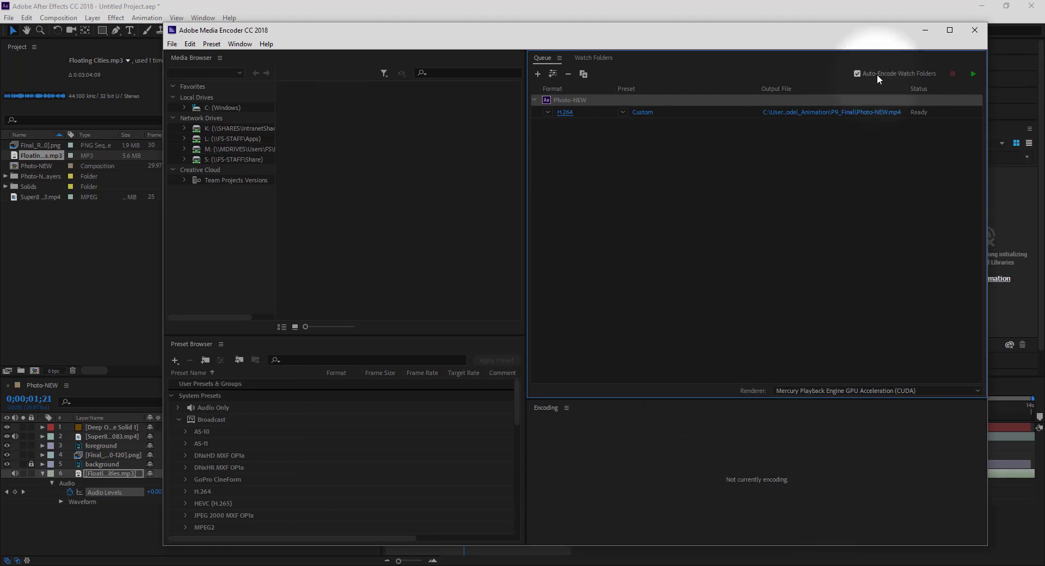
# Step: Recheck and accept the export settings of the queued Photo-NEW item, and start encoding the queue
pyautogui.click(973, 74)
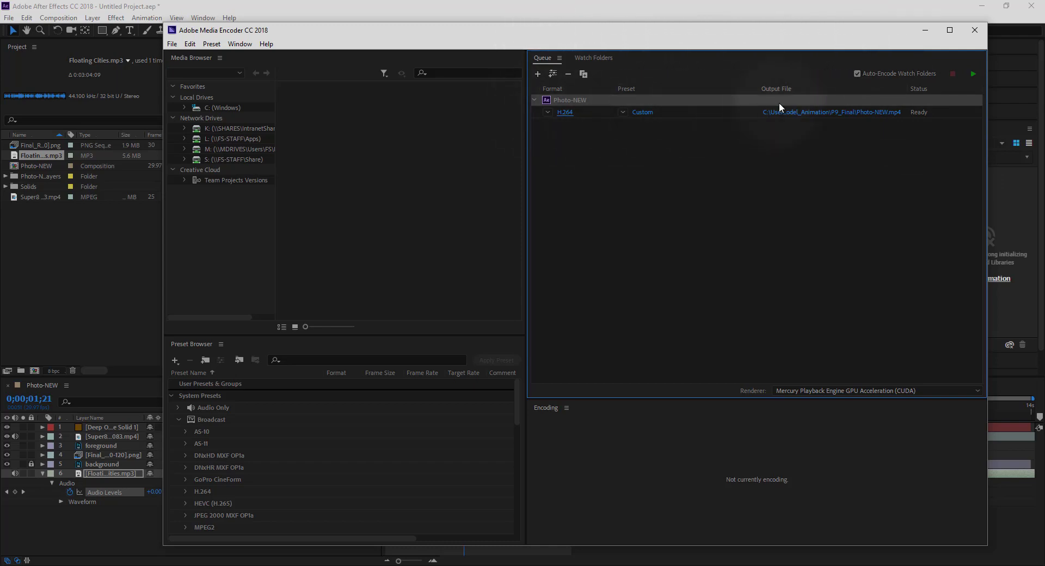
pyautogui.click(562, 112)
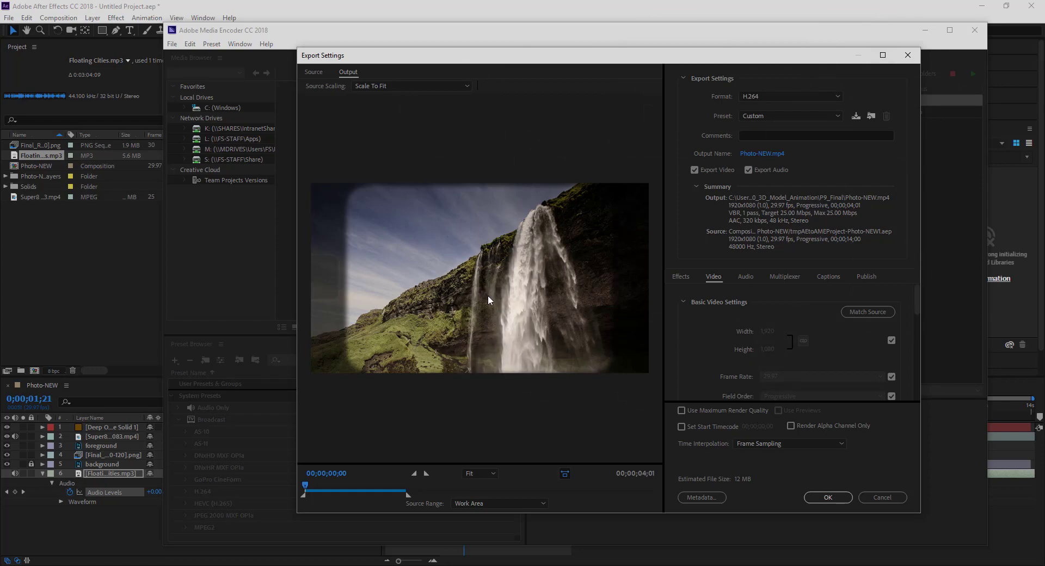
pyautogui.click(829, 498)
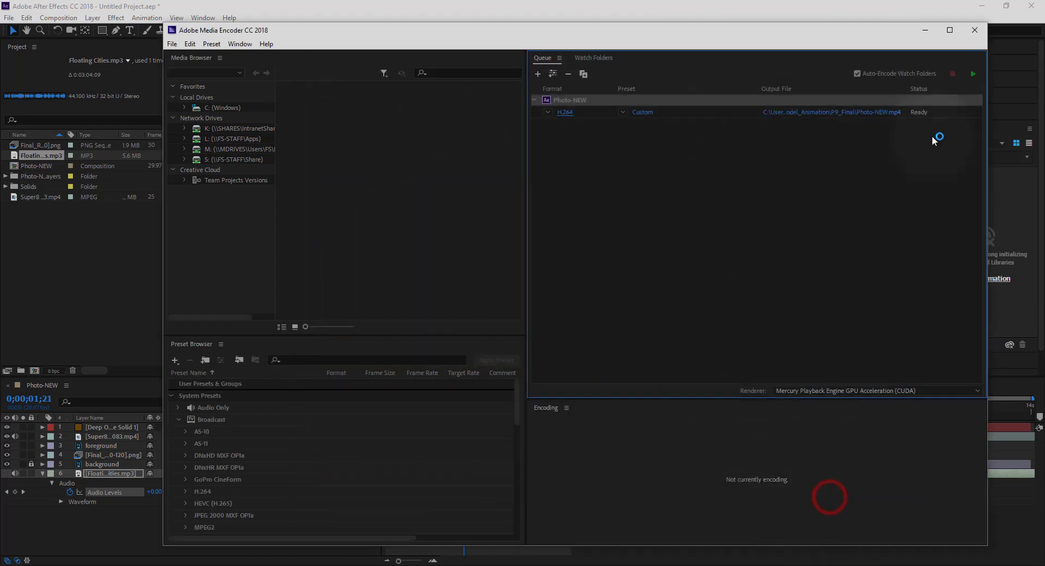
pyautogui.click(974, 73)
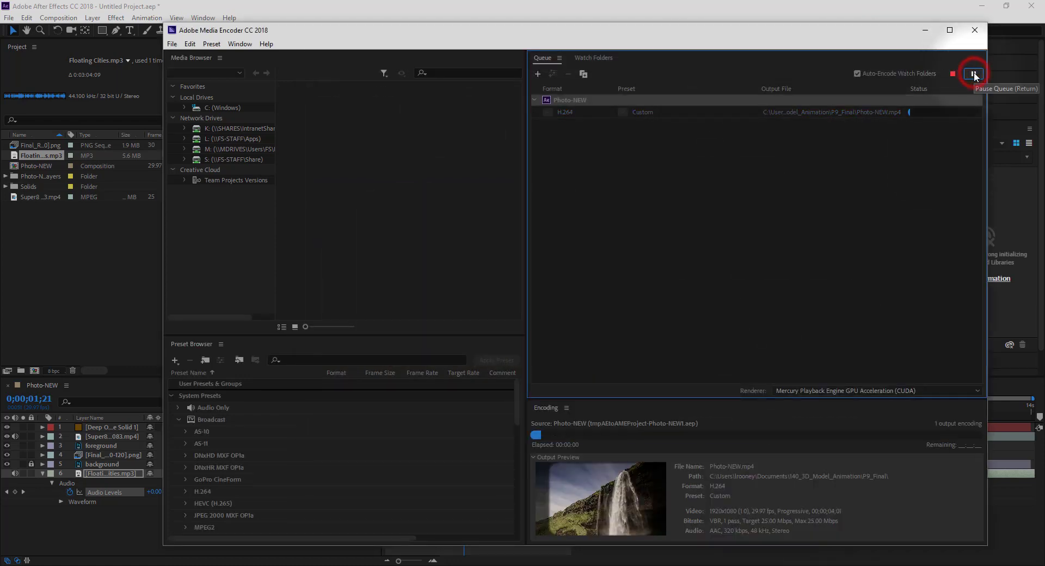